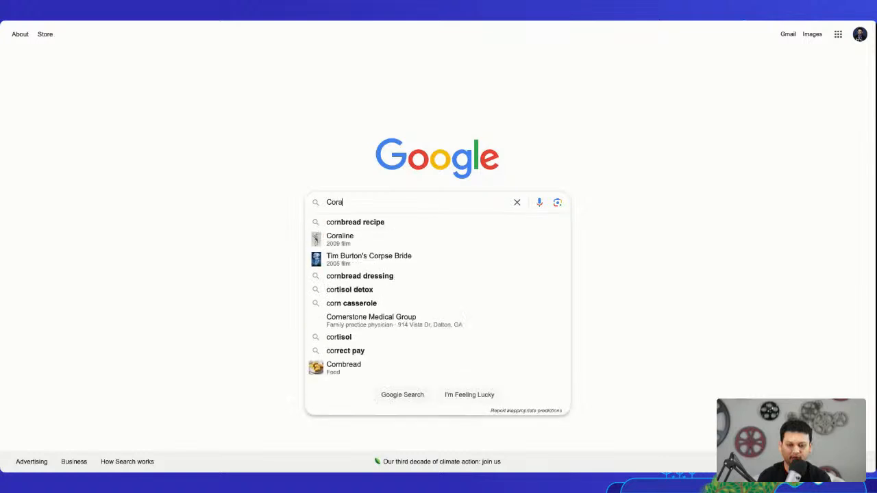
Search Google for "Coral Cloud sample app" and open the trailheadapps/coral-cloud GitHub repository from the results.
type("ample app")
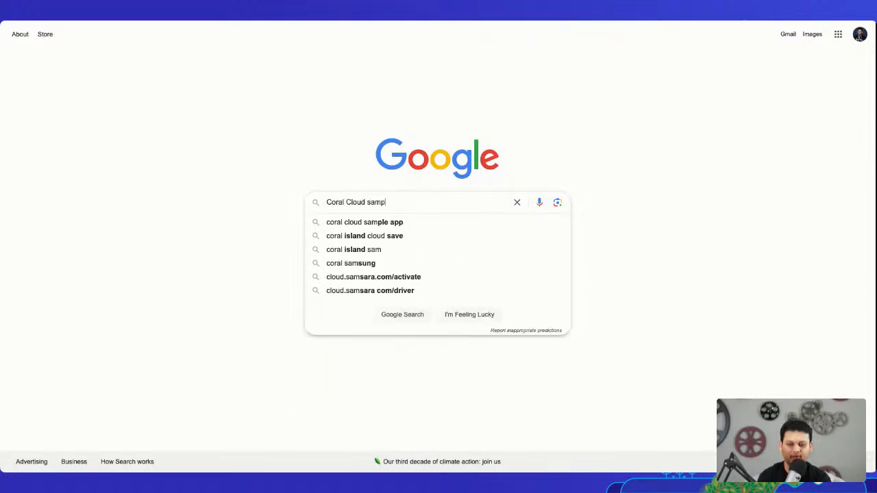
key("Return")
key("ctrl+plus")
key("ctrl+plus")
key("ctrl+plus")
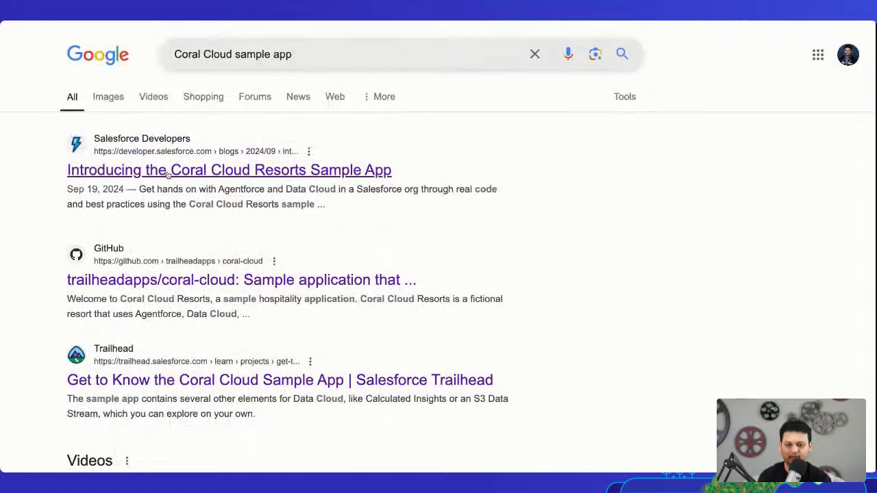
left_click(220, 280)
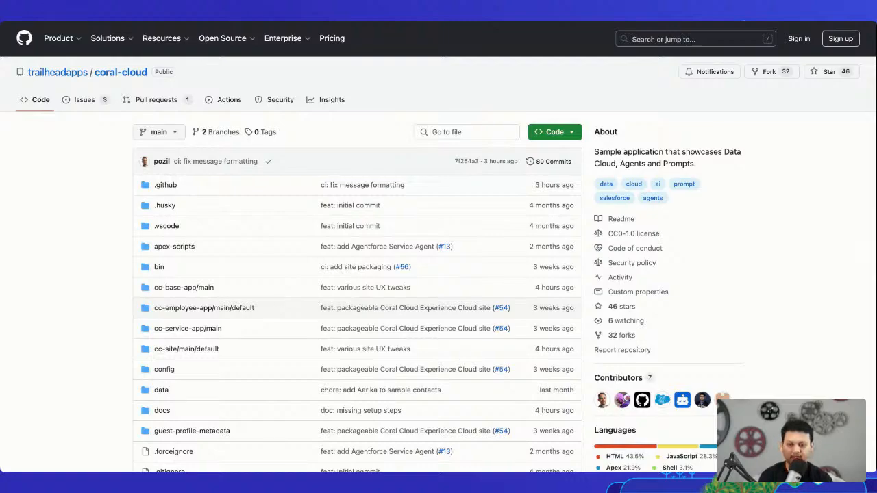
Open the Quick Start: Explore the Coral Cloud Sample App badge linked in the README's installation requirements.
scroll(438, 273, "down", 3)
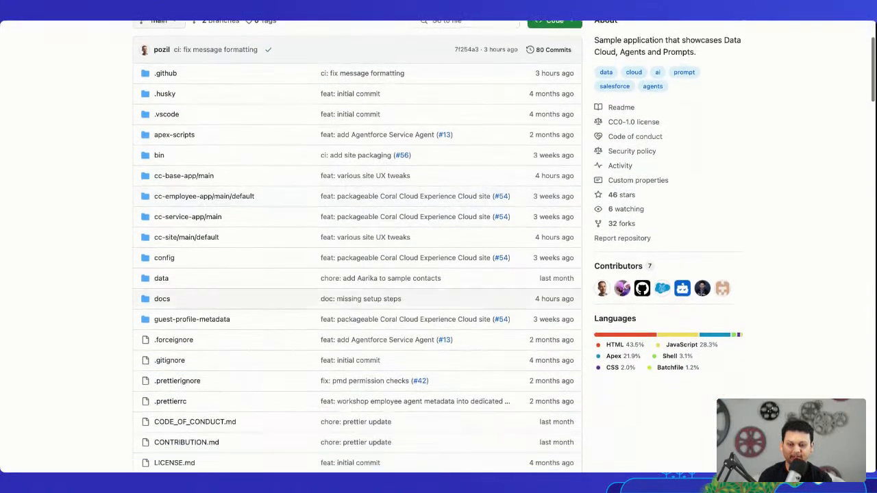
scroll(356, 261, "down", 15)
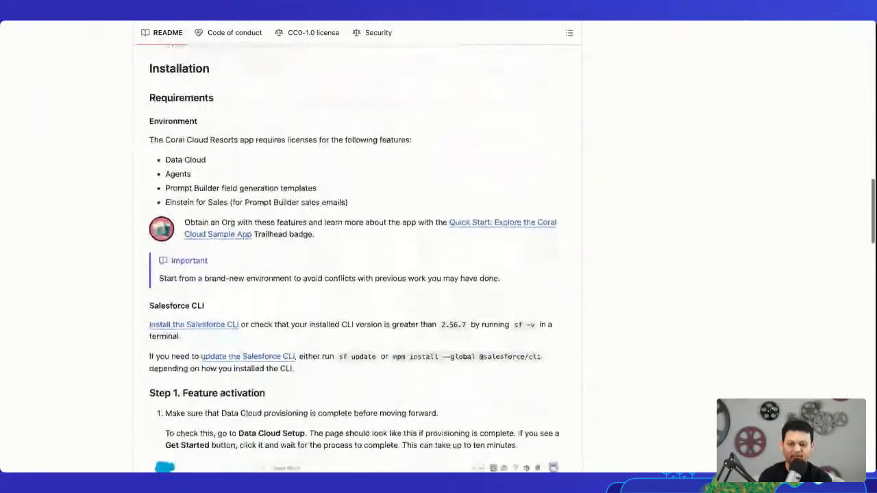
left_click(492, 218)
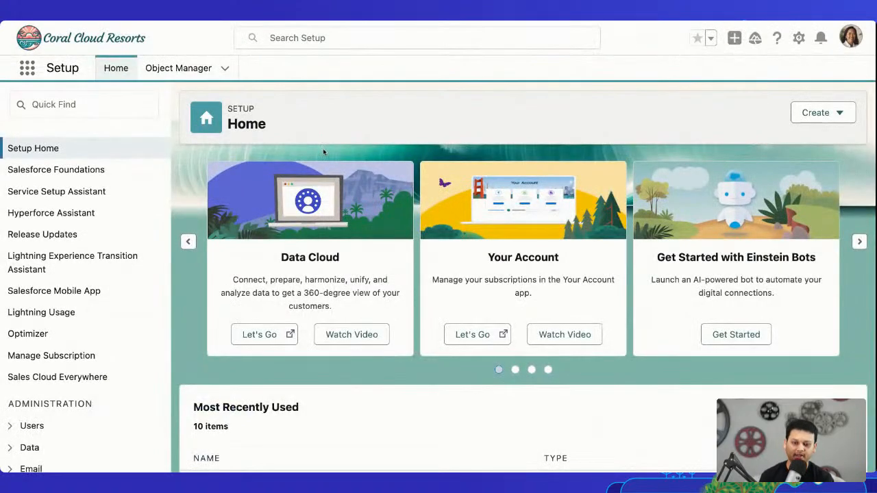
Find the Einstein entries in Salesforce Setup and open the Einstein Setup page to check the Turn on Einstein setting.
left_click(110, 105)
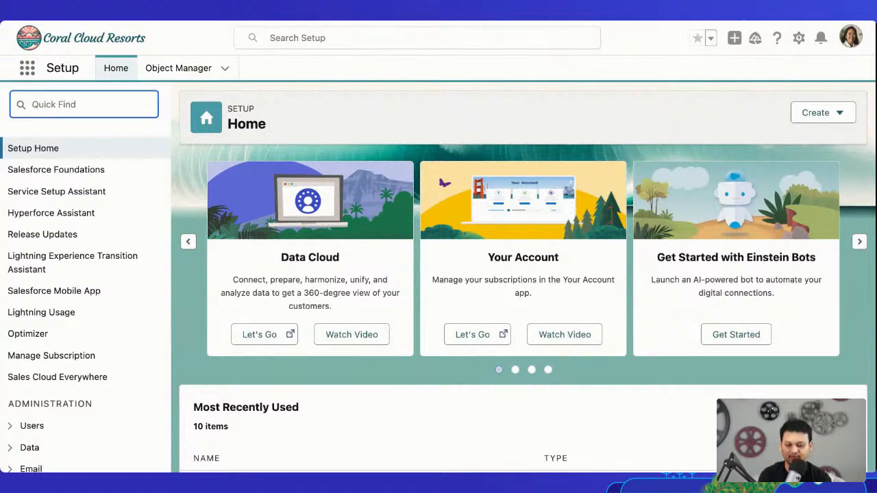
type("Einstein")
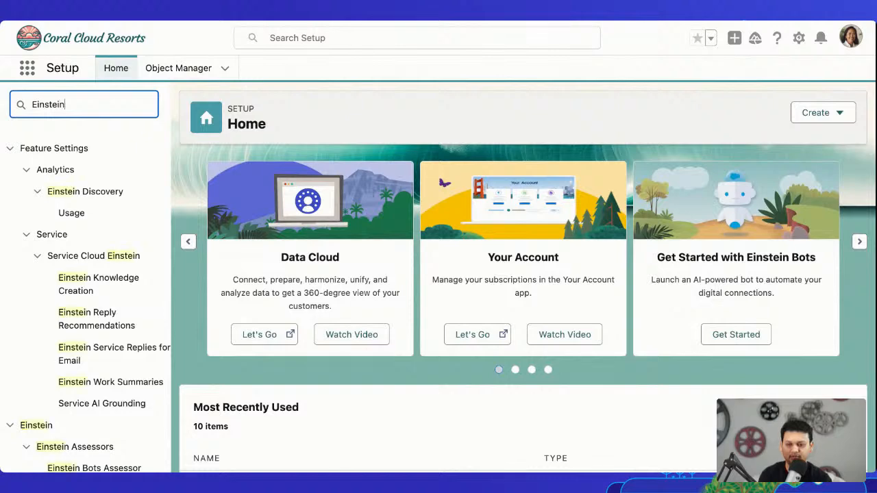
scroll(139, 223, "down", 8)
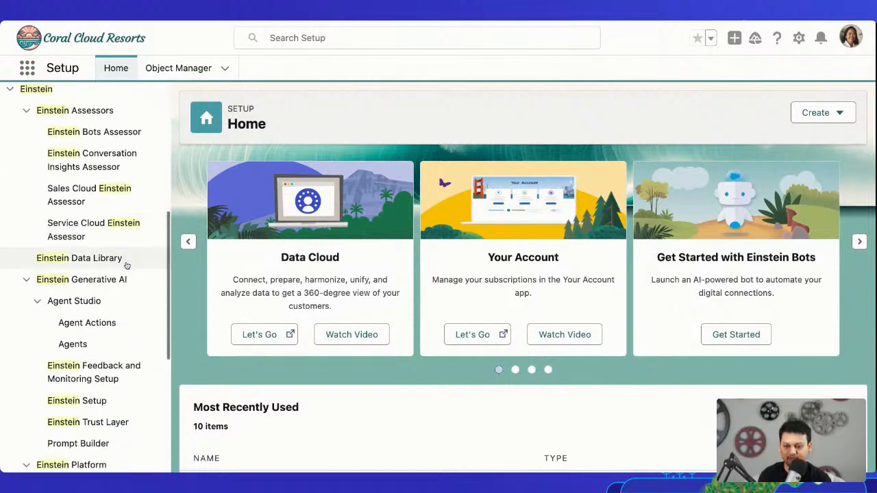
left_click(88, 327)
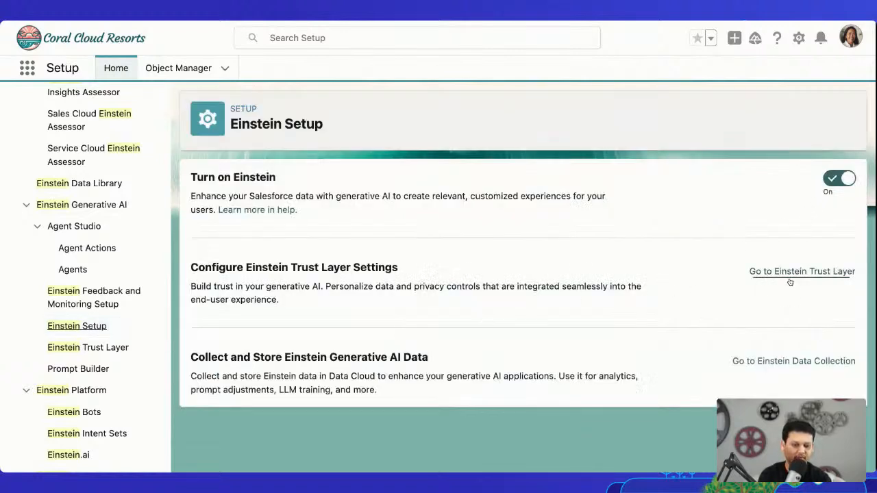
key("ctrl+plus")
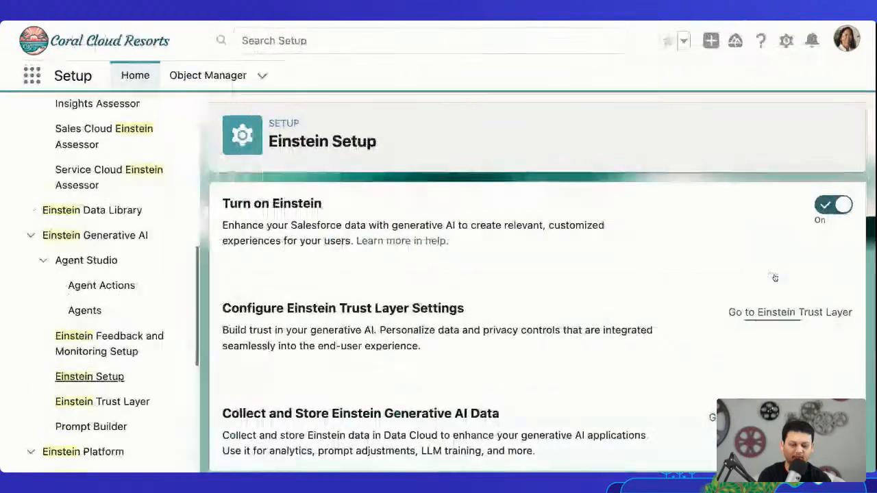
key("ctrl+minus")
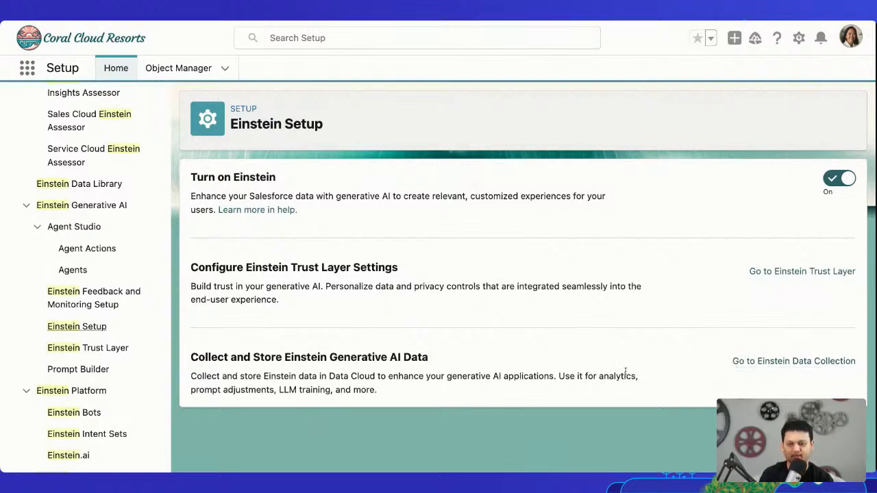
scroll(137, 247, "up", 10)
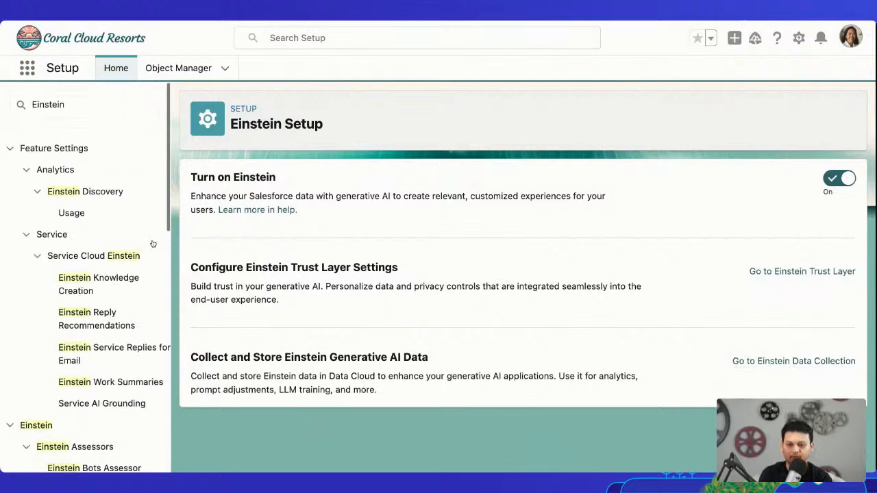
left_click(86, 108)
key("ctrl+a")
key("BackSpace")
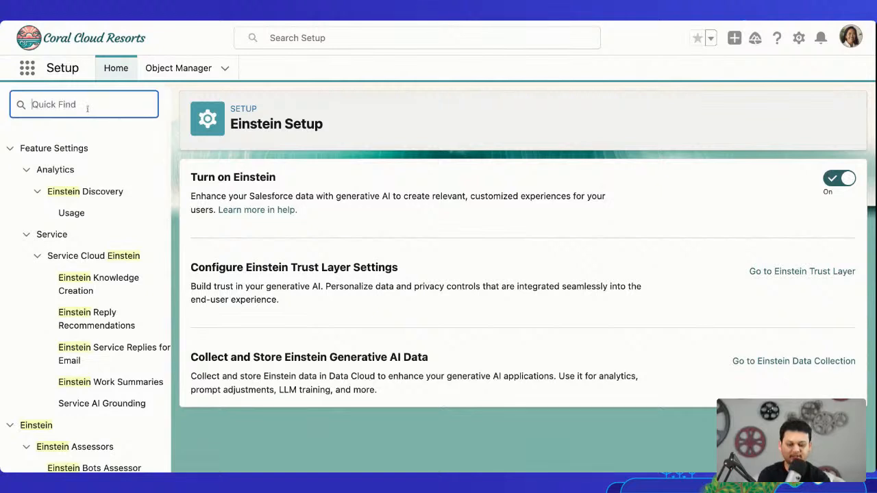
type("Ein")
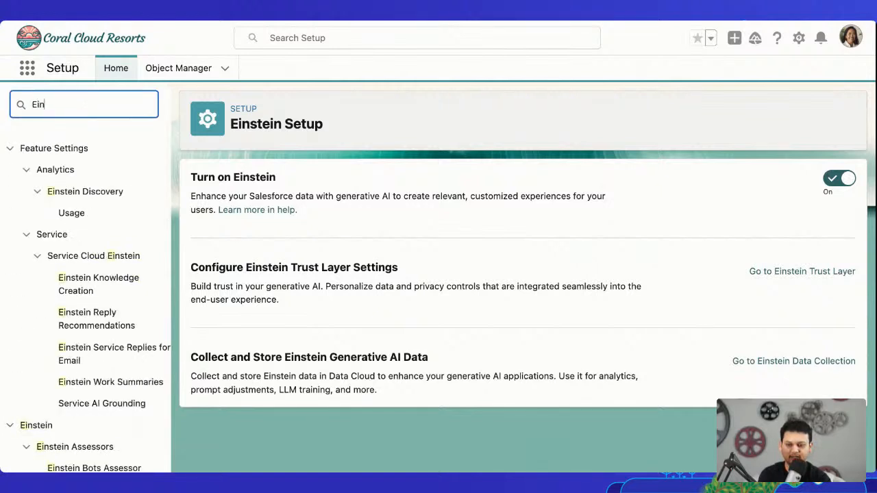
type("stein f")
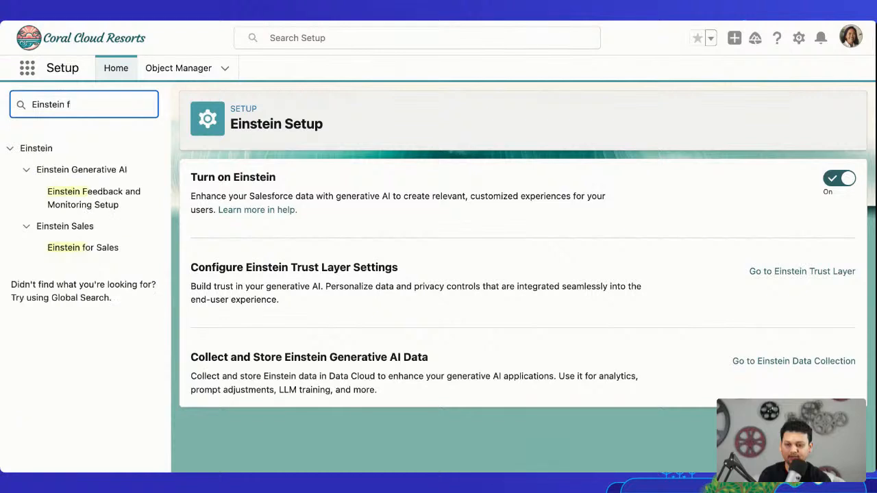
key("BackSpace")
key("BackSpace")
key("BackSpace")
key("BackSpace")
type("x")
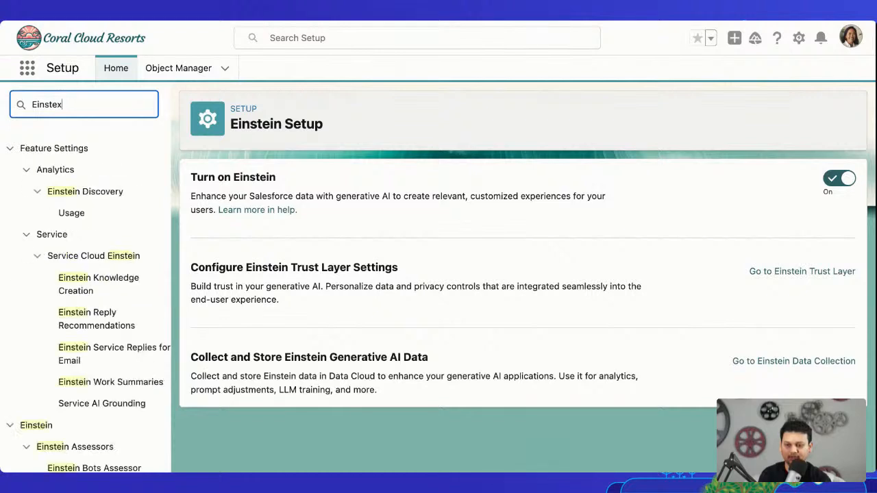
Search Setup for "Agent" and open the Agents page under Agent Studio.
key("ctrl+a")
key("BackSpace")
type("Ag")
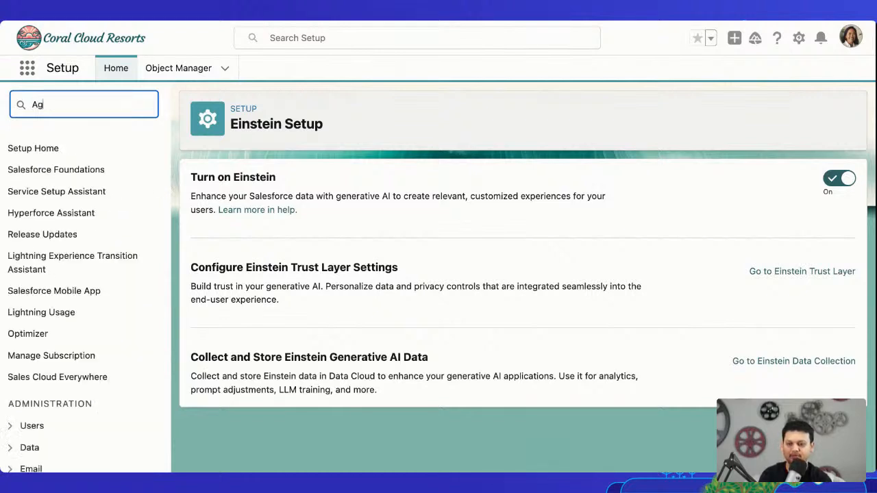
type("ent")
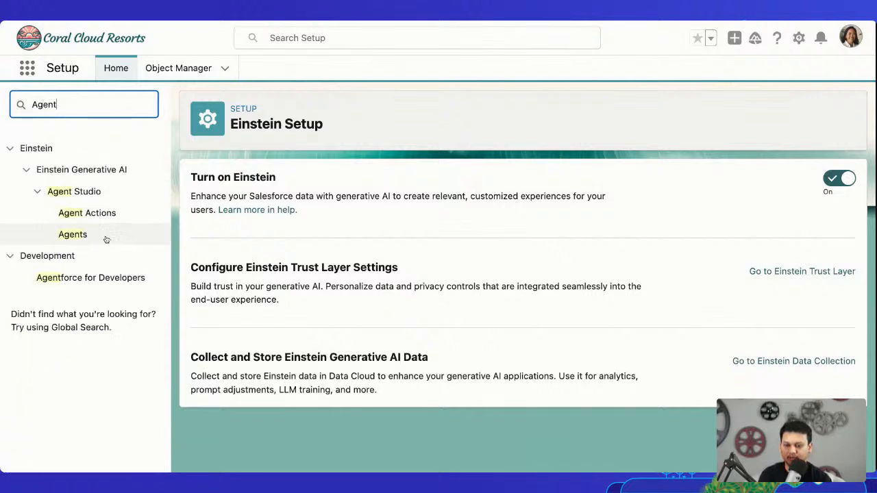
left_click(81, 171)
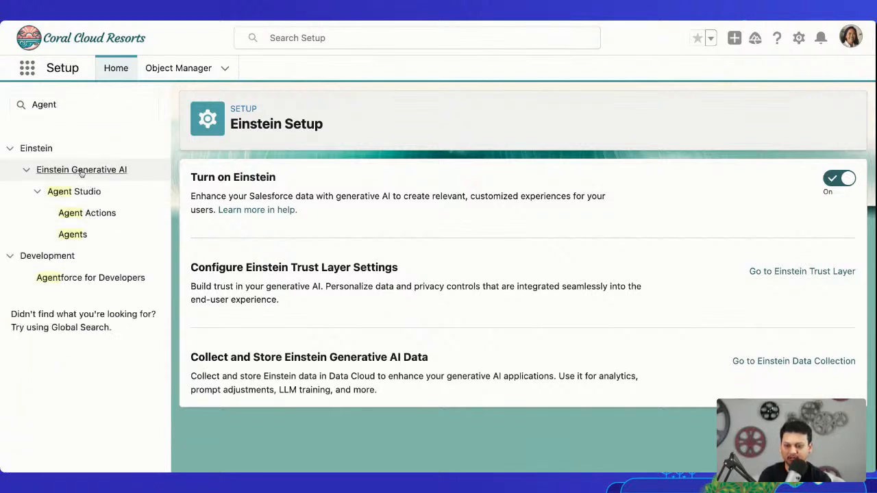
left_click(81, 172)
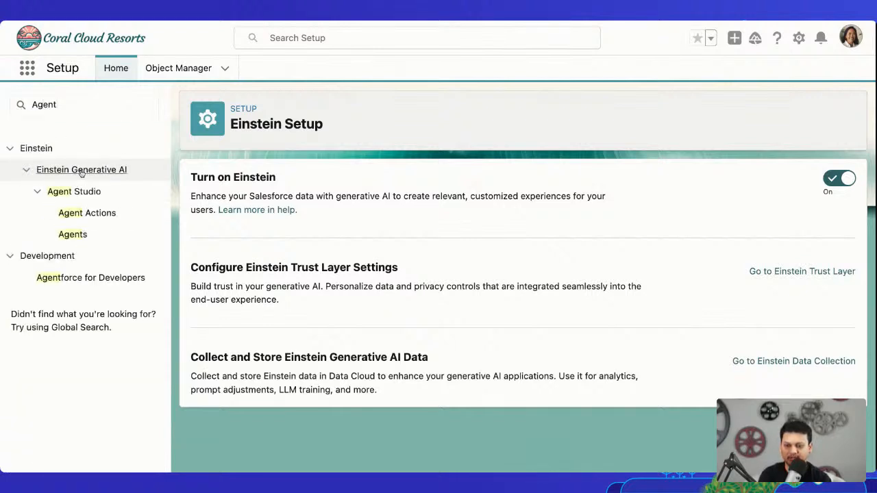
left_click(72, 234)
Examine the Einstein Copilot for Salesforce setting and the agent list on the Agents page.
scroll(300, 310, "down", 3)
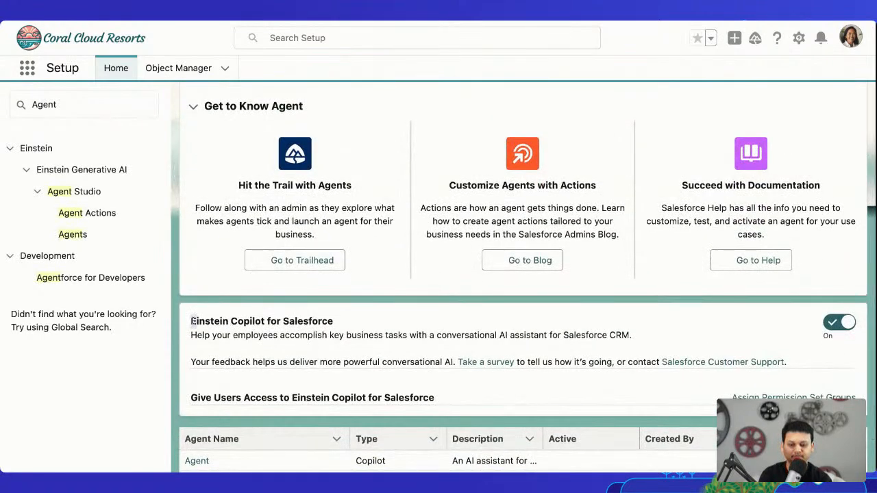
left_click_drag(192, 321, 346, 329)
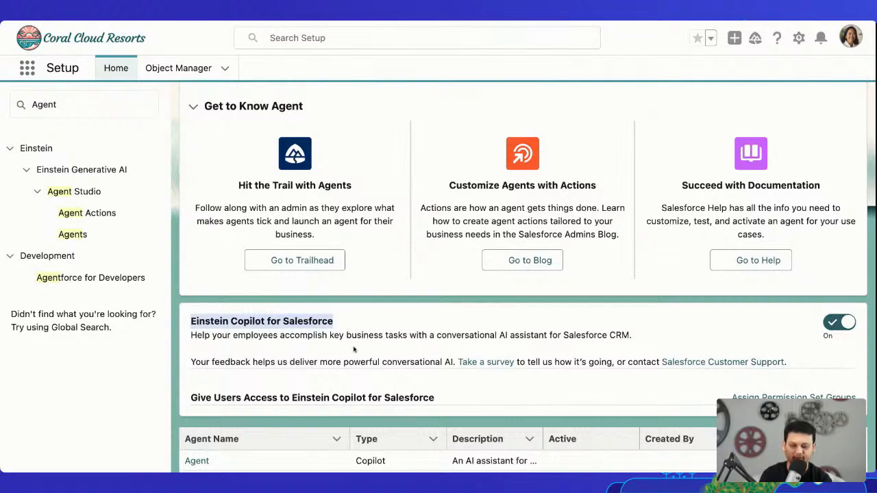
scroll(393, 374, "down", 1)
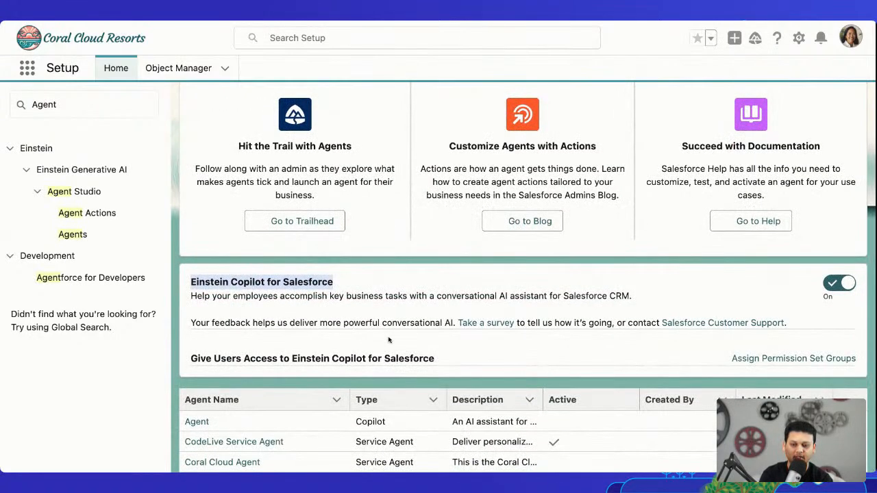
scroll(388, 339, "up", 1)
scroll(387, 340, "up", 3)
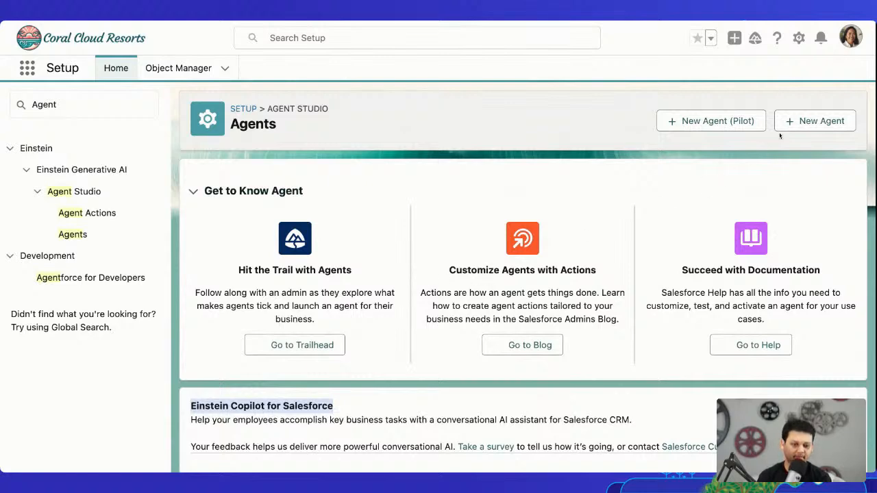
Start creating a new agent with the standard New Agent option, not the Pilot one.
left_click(823, 126)
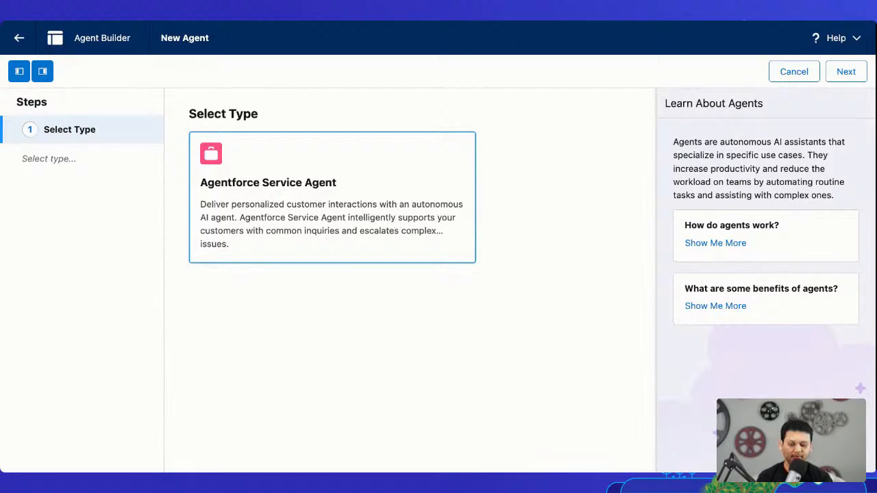
key("ctrl+minus")
key("super+plus")
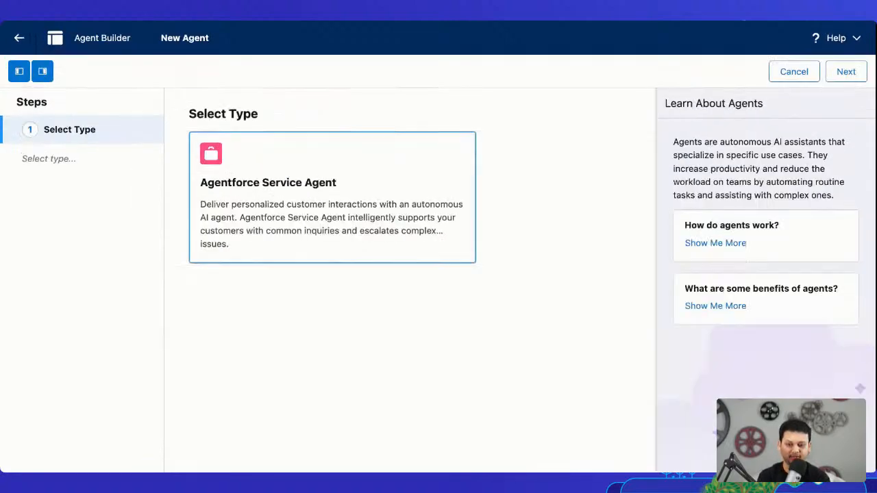
key("super+minus")
key("super+plus")
key("super+minus")
key("super+plus")
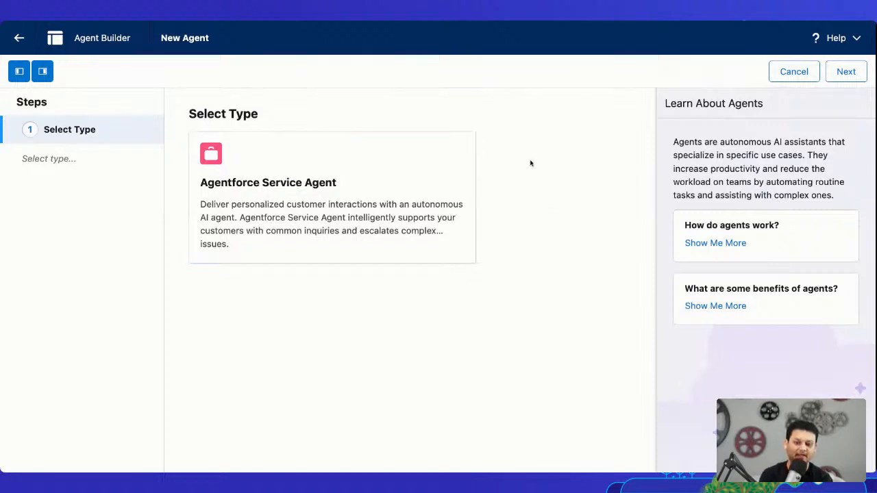
key("super+minus")
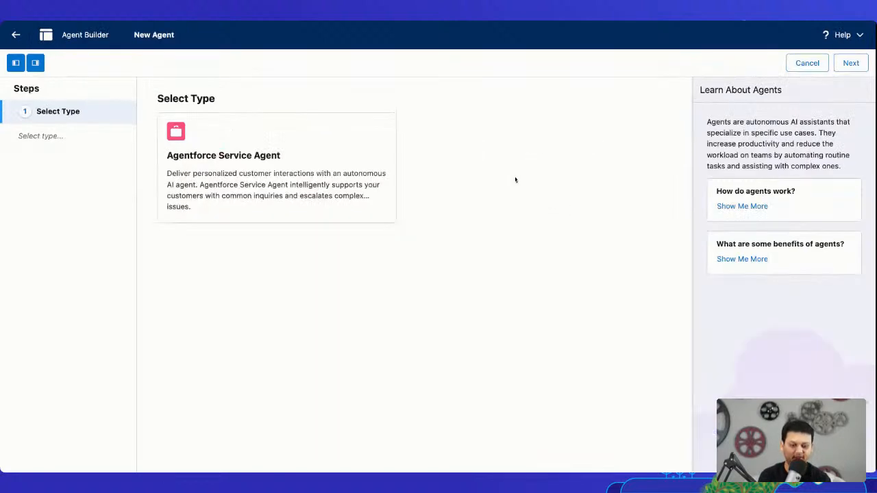
key("super+plus")
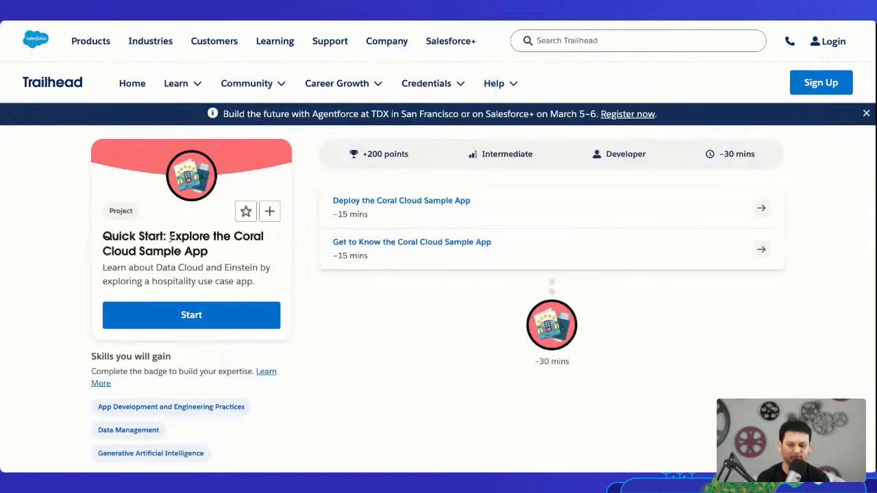
Choose Agentforce Service Agent as the agent type, continue to the topic review and look through the suggested topics.
left_click_drag(169, 236, 207, 251)
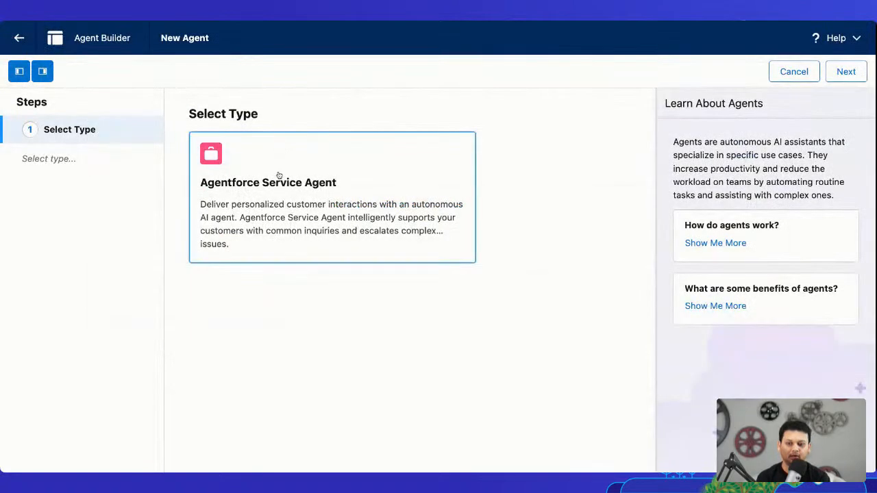
left_click(283, 189)
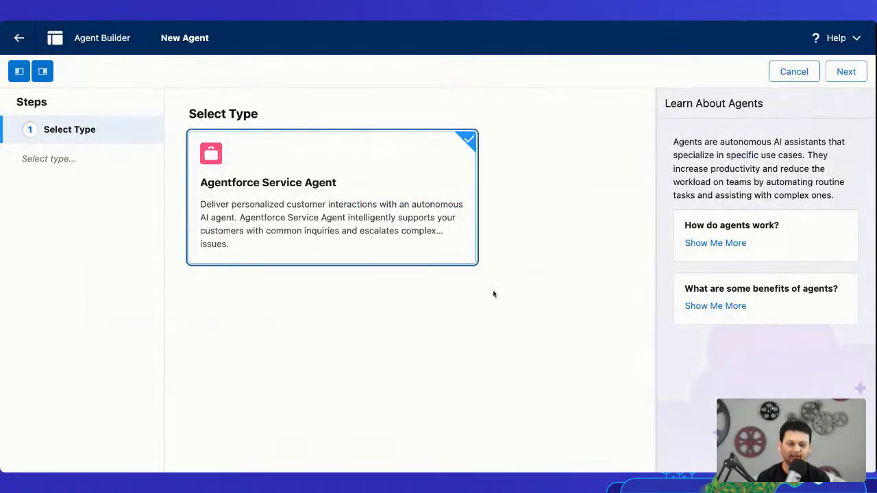
left_click(844, 72)
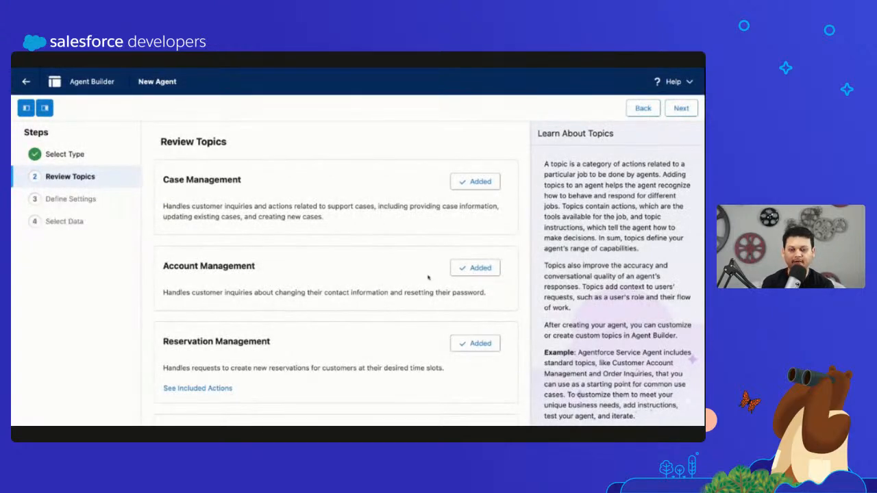
scroll(374, 268, "down", 6)
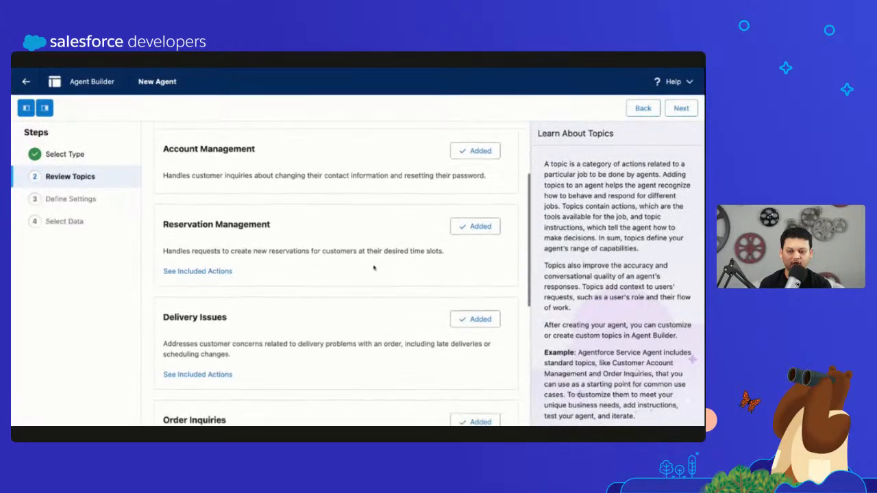
scroll(480, 164, "up", 6)
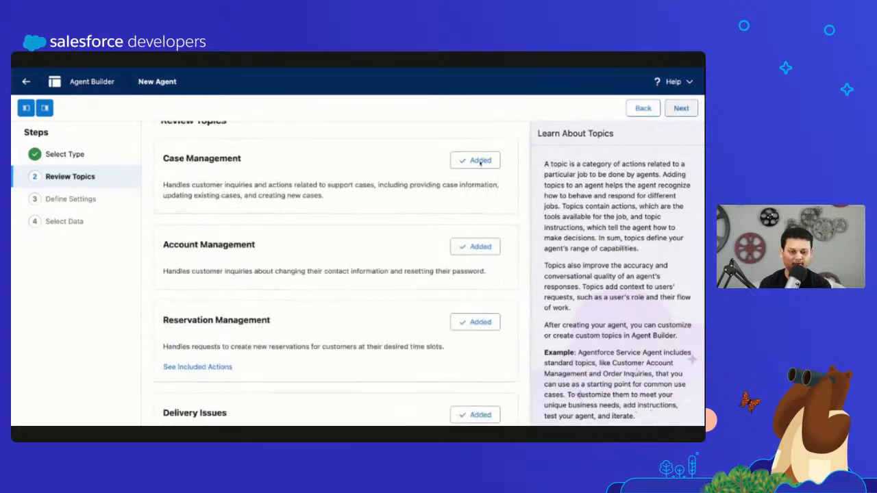
Remove all the suggested topics from the agent, from Case Management through General FAQ.
left_click(480, 162)
left_click(469, 247)
scroll(470, 247, "down", 3)
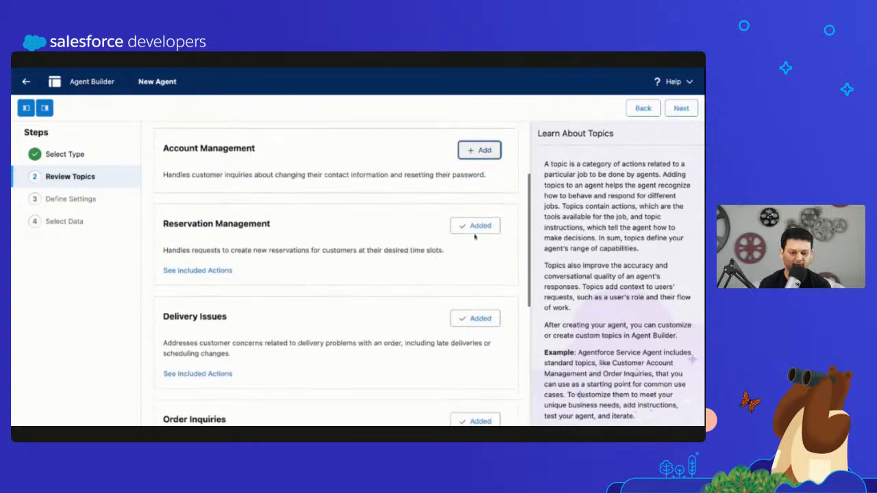
left_click(476, 226)
left_click(475, 319)
scroll(475, 320, "down", 3)
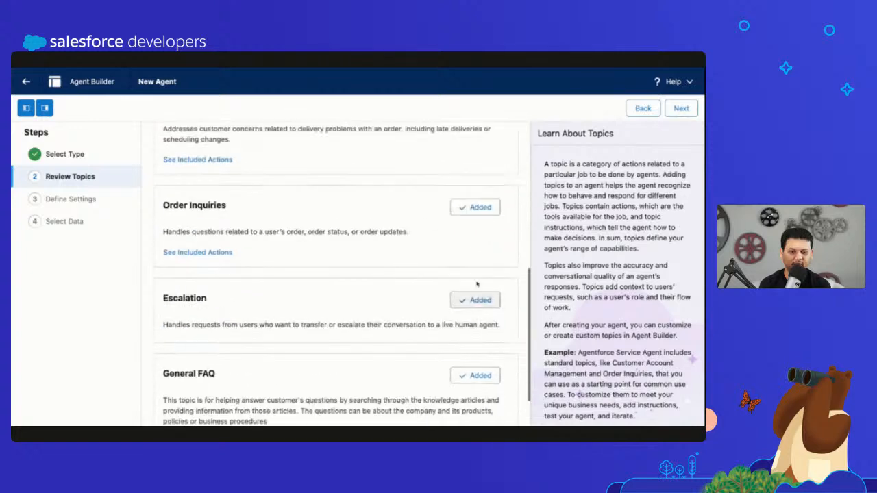
left_click(478, 207)
left_click(477, 302)
scroll(477, 307, "down", 2)
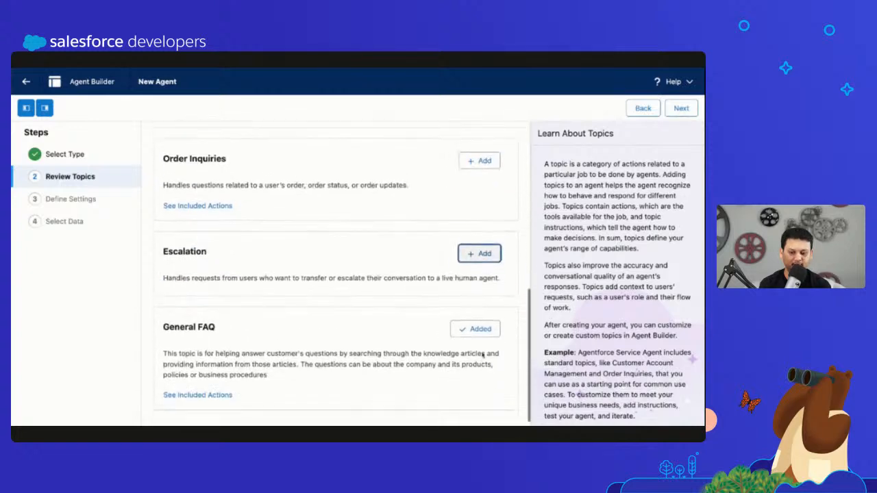
left_click(477, 319)
scroll(452, 289, "up", 5)
scroll(452, 289, "up", 1)
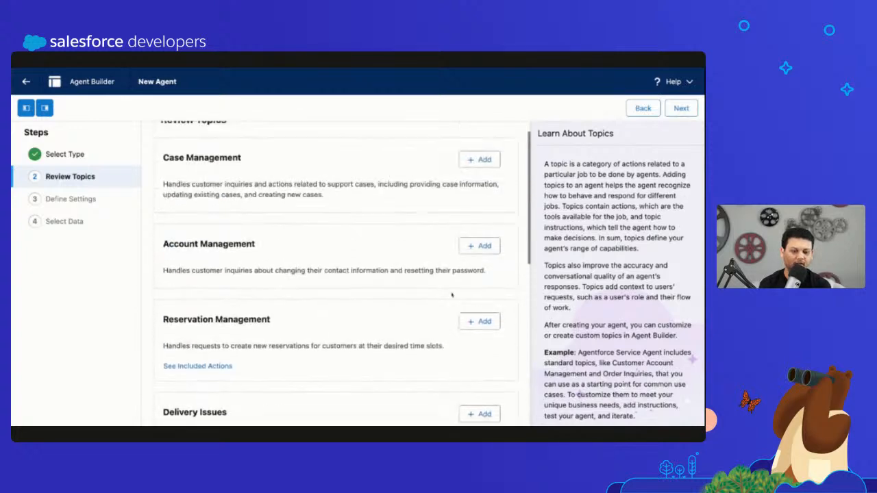
Add the General FAQ topic back to the agent and continue to the settings definition.
scroll(450, 298, "down", 5)
scroll(451, 299, "down", 1)
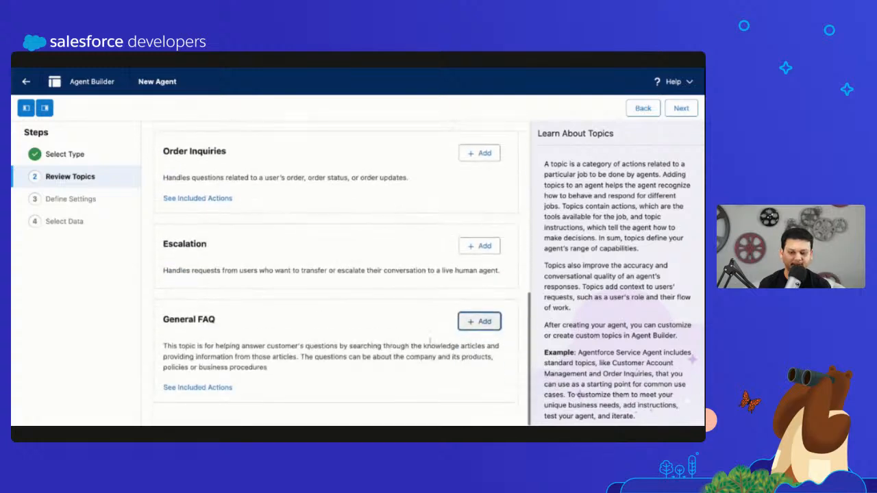
left_click(479, 321)
scroll(531, 272, "up", 5)
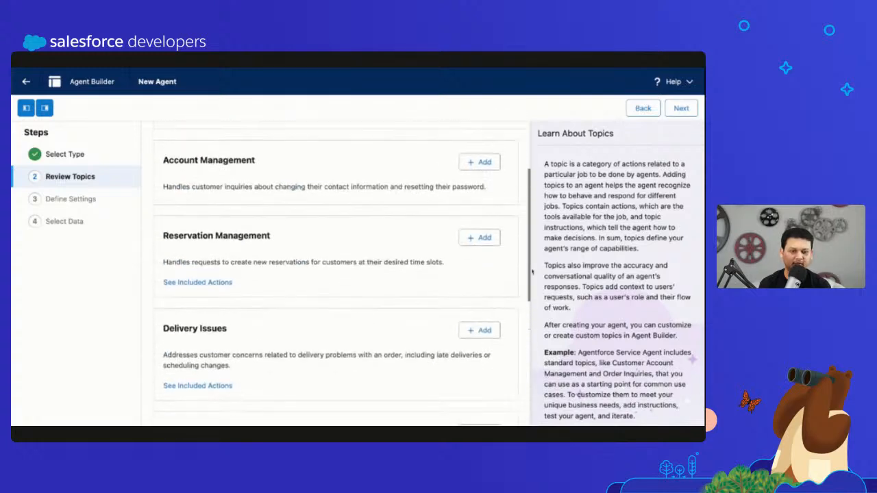
left_click(680, 109)
scroll(440, 234, "up", 1)
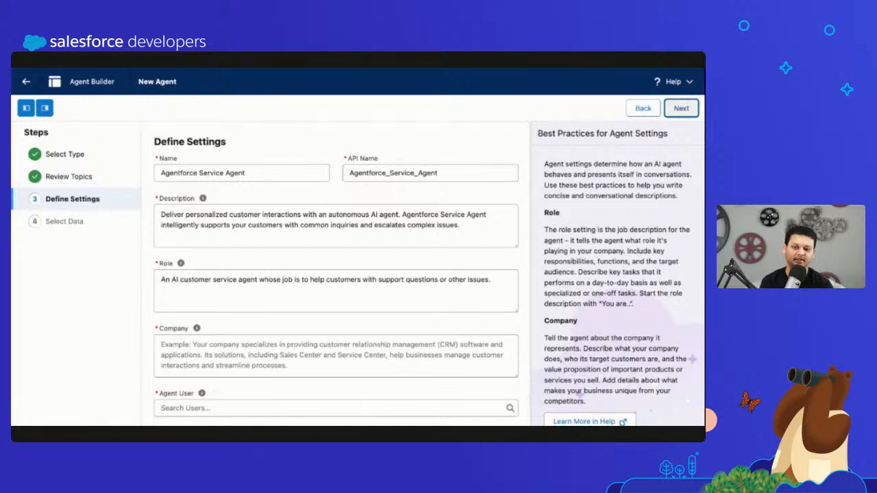
Replace the agent's name with "New Year Agent".
triple_click(264, 176)
key("BackSpace")
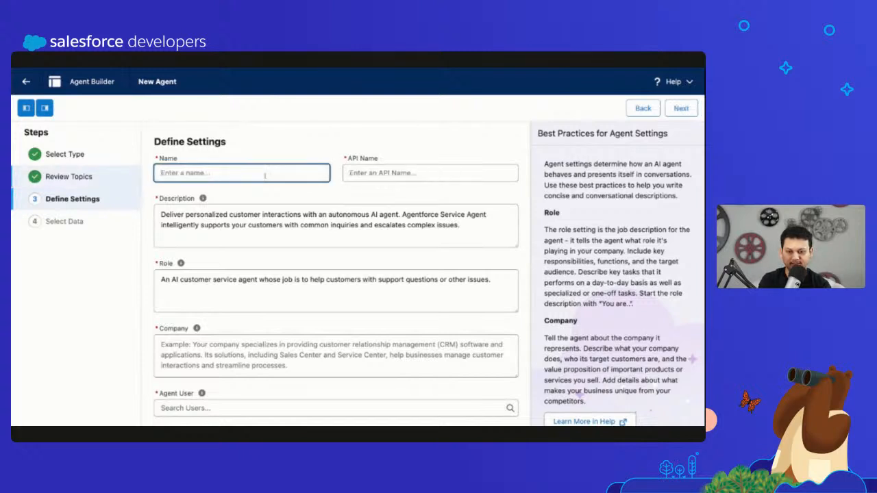
type("New ")
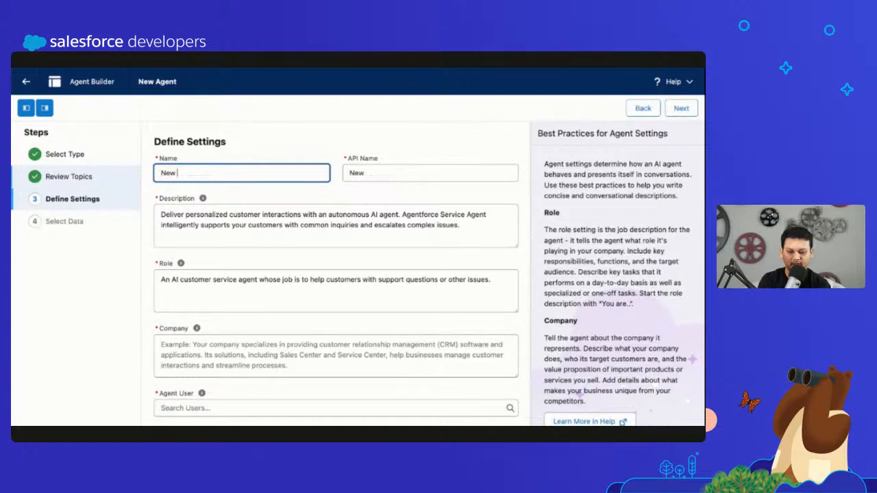
type("Year Agent")
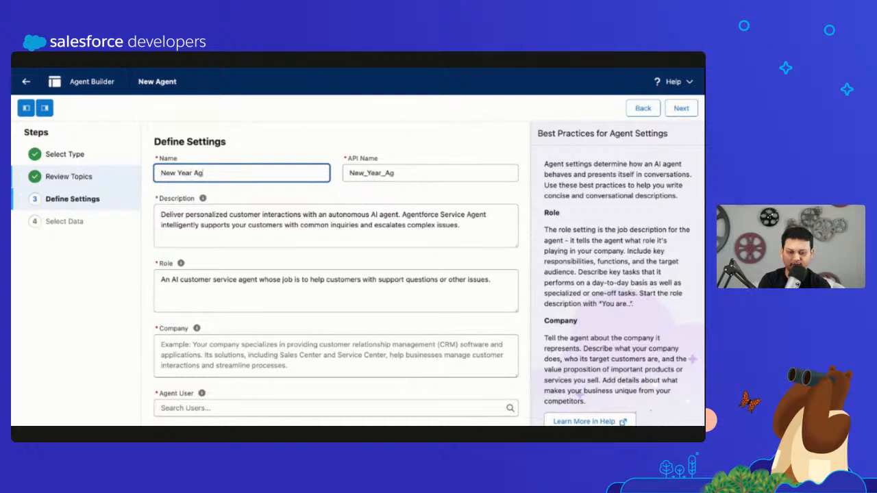
Read through the agent's default Description and Role texts along with the best-practice guidance for the role.
left_click(312, 226)
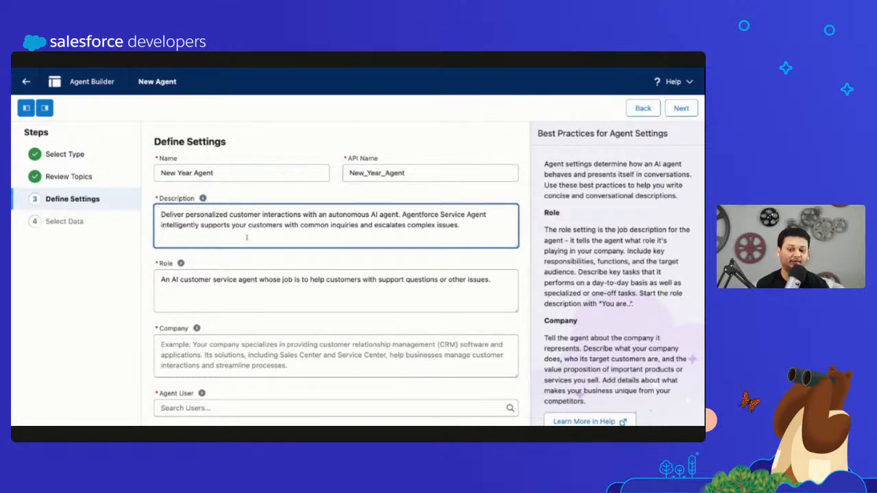
scroll(242, 272, "down", 1)
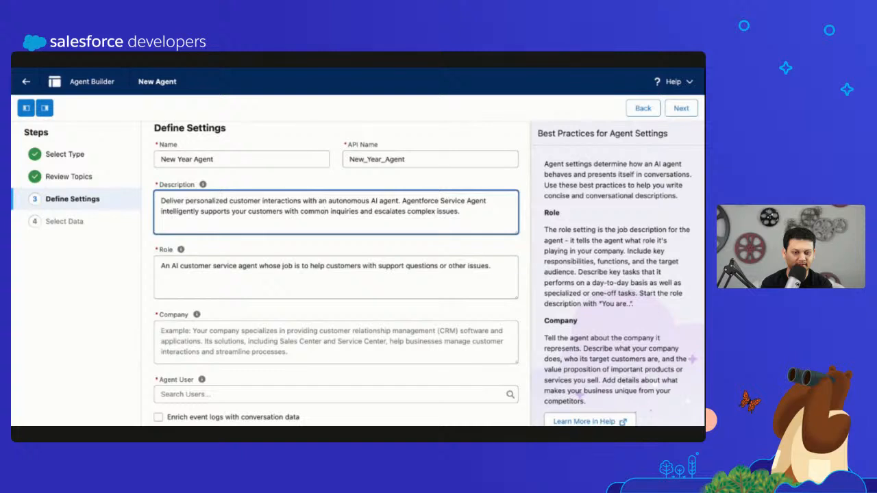
key("ctrl+a")
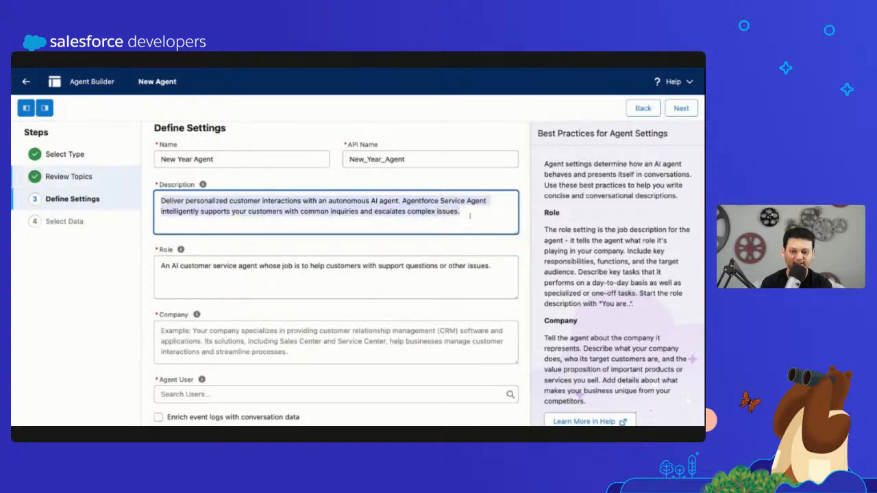
key("Tab")
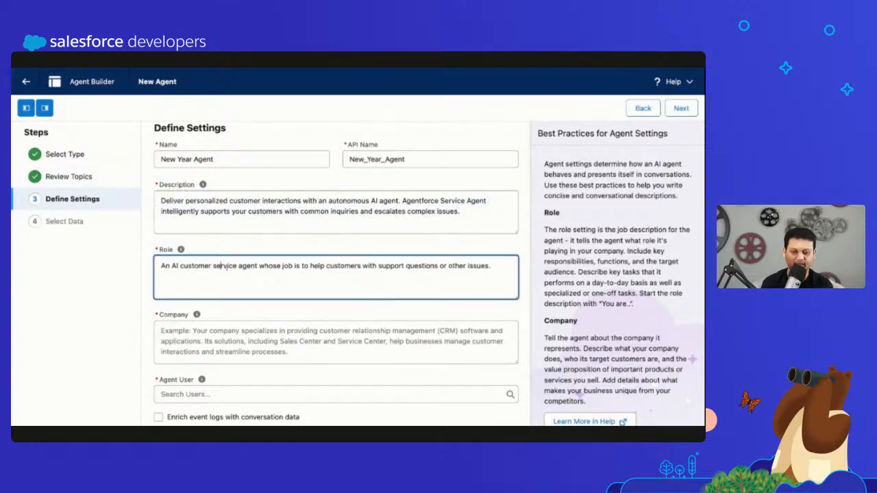
key("ctrl+shift+Right")
key("ctrl+shift+Right")
key("ctrl+shift+Right")
key("ctrl+shift+Right")
key("ctrl+shift+Right")
key("ctrl+shift+Right")
key("ctrl+shift+Right")
key("ctrl+shift+Right")
key("ctrl+shift+Right")
key("ctrl+shift+Right")
key("Left")
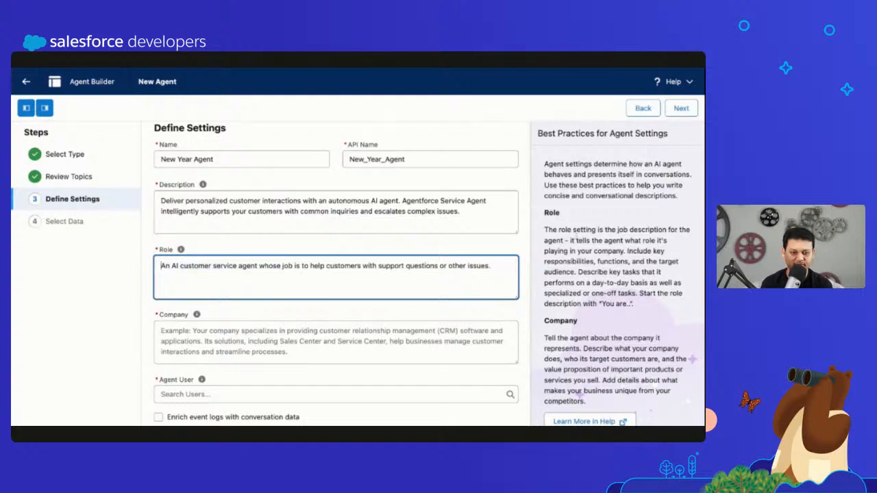
scroll(616, 274, "down", 1)
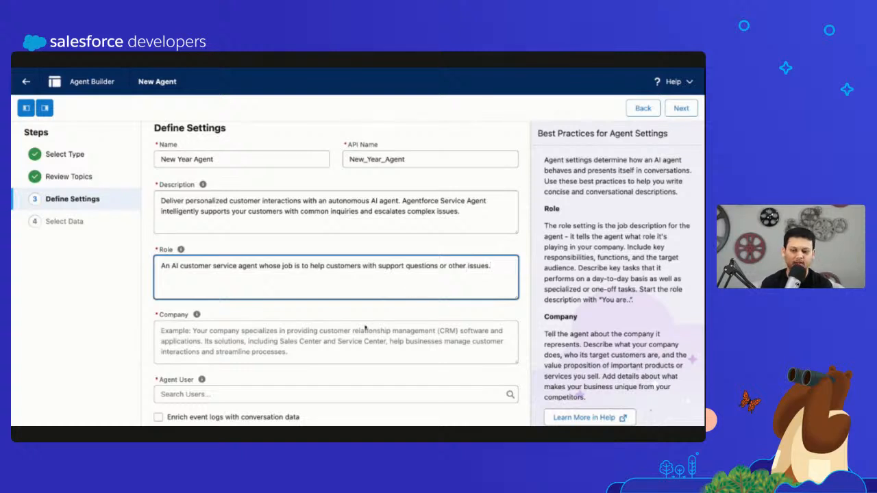
Enter "We are a Service company providing resort experiences" as the agent's company description.
scroll(363, 328, "down", 1)
left_click(364, 322)
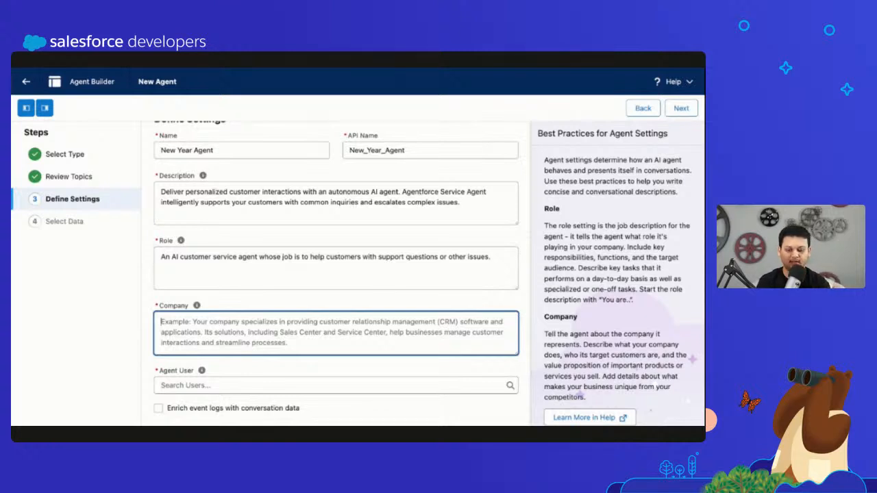
type("We are")
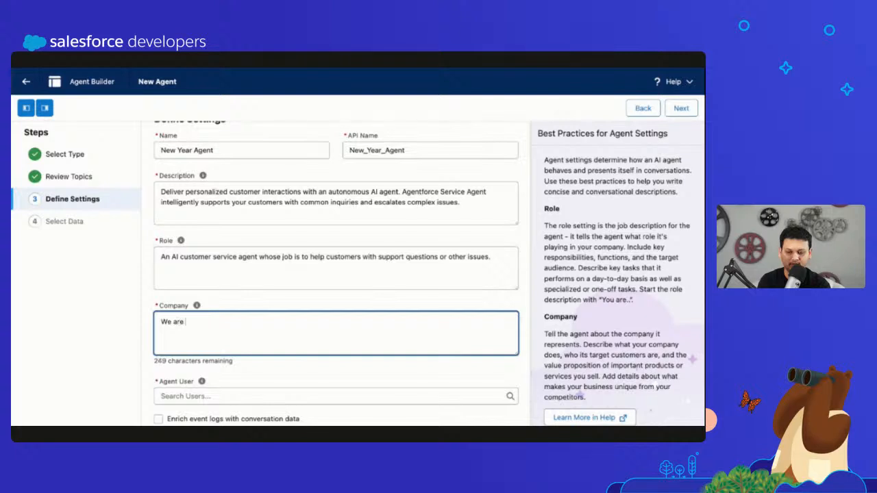
type(" a Servic")
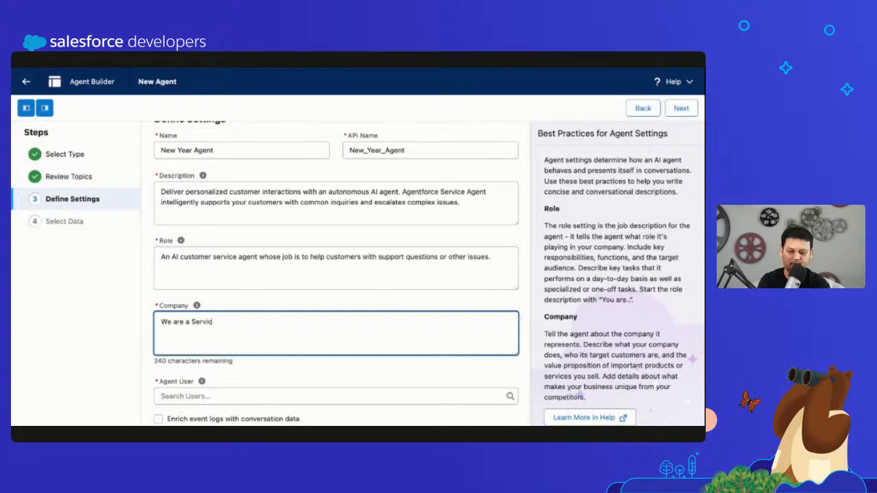
type("e company ")
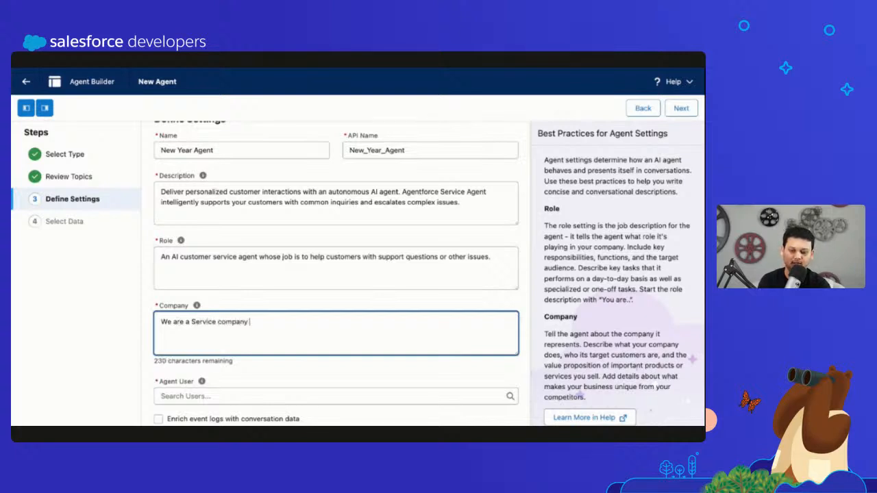
type("resolv")
key("BackSpace")
key("BackSpace")
key("BackSpace")
key("BackSpace")
key("BackSpace")
key("BackSpace")
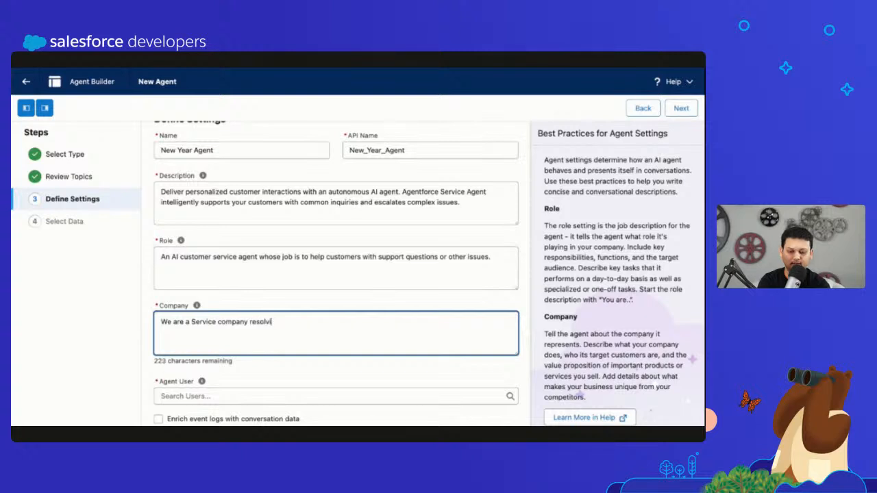
type("providing")
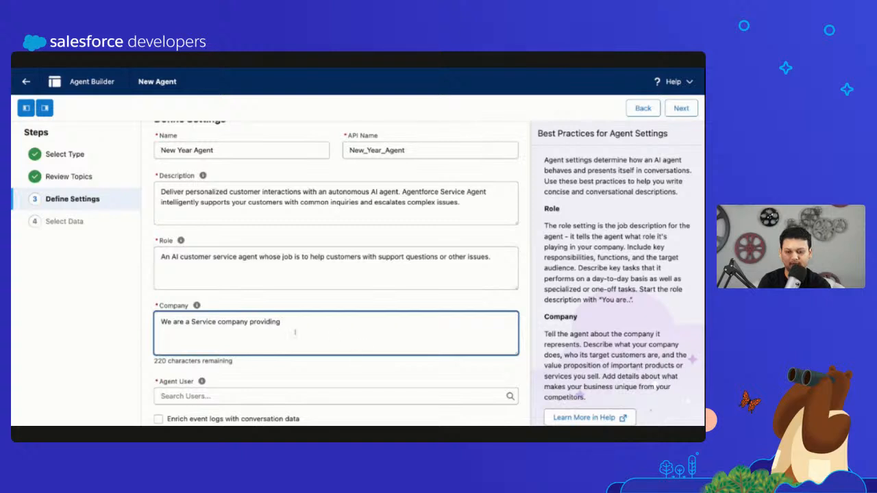
double_click(202, 321)
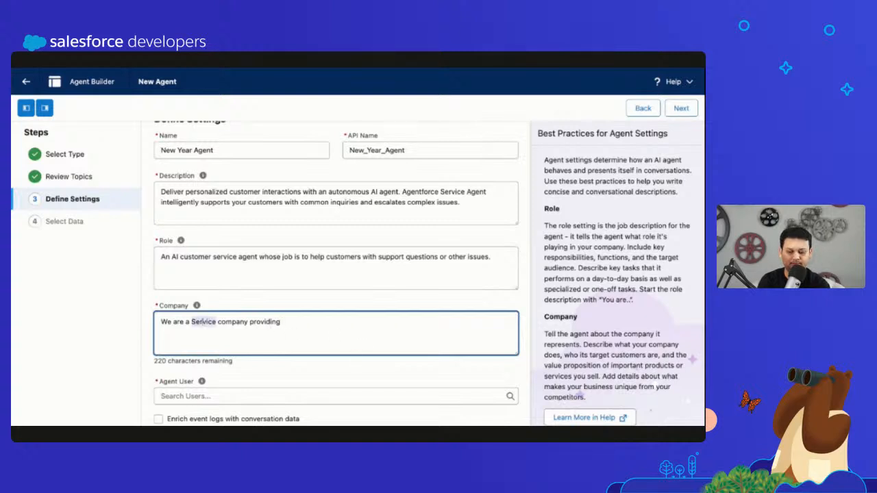
left_click(289, 324)
type("re")
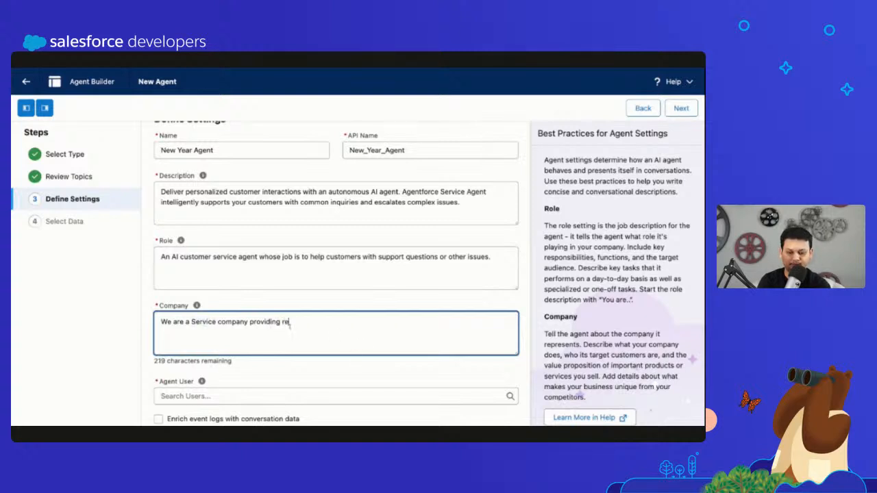
type("sort expe")
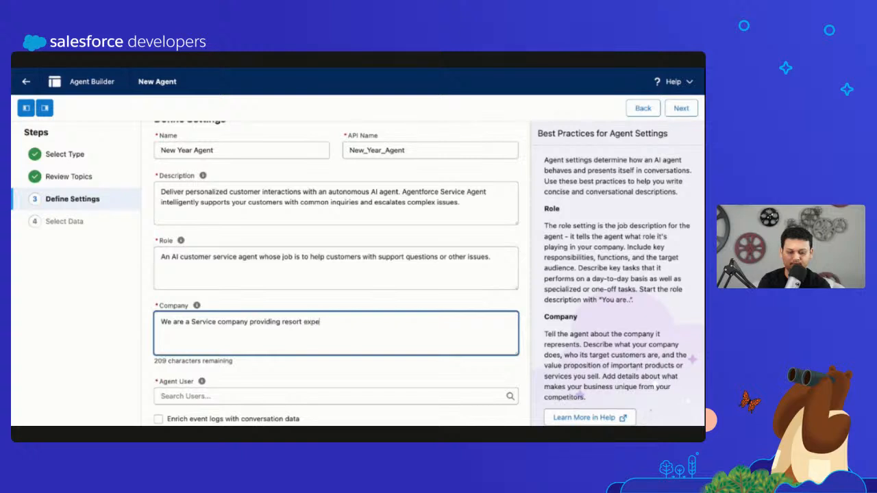
type("riences")
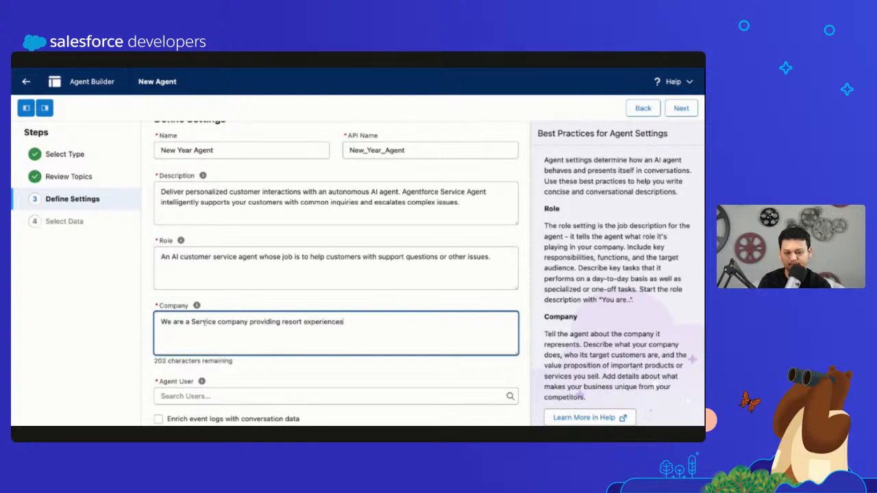
Reword the company description to "We are a hotel chain providing resort experiences".
double_click(204, 321)
key("BackSpace")
key("BackSpace")
key("BackSpace")
key("BackSpace")
key("BackSpace")
key("BackSpace")
key("BackSpace")
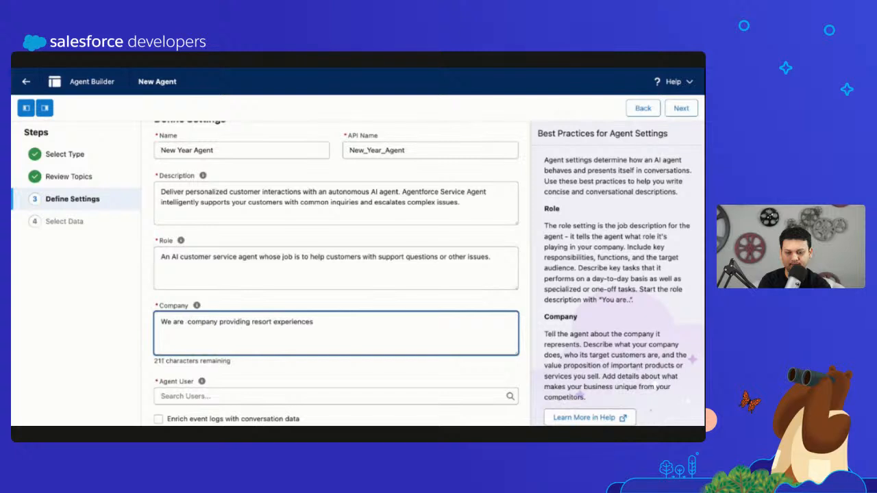
type("are a hotel")
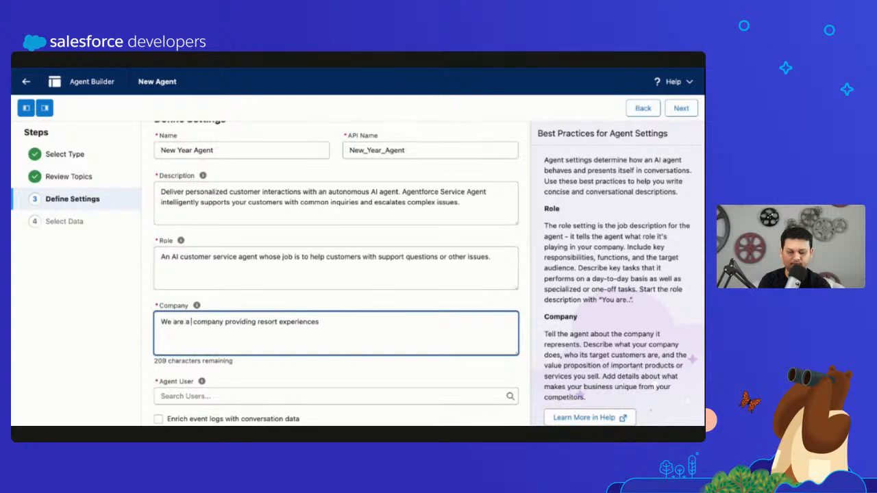
double_click(225, 322)
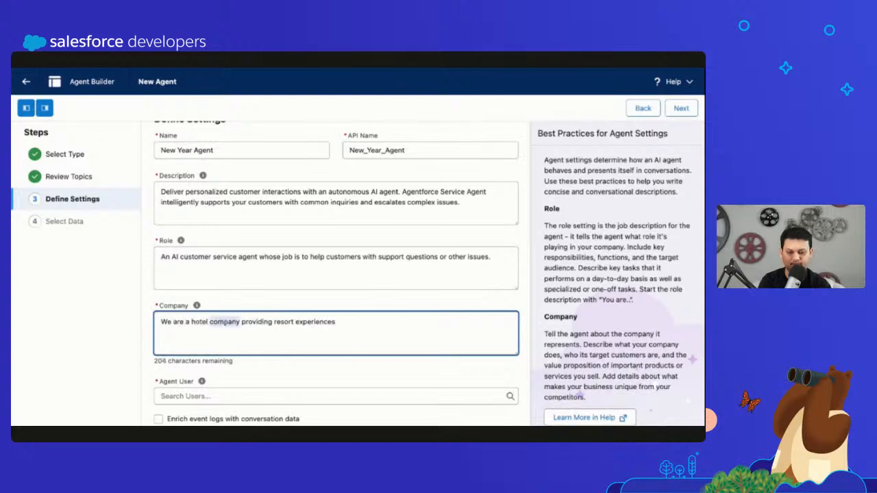
type("chain")
Set the required Agent User to the New Agent User option.
scroll(291, 372, "down", 1)
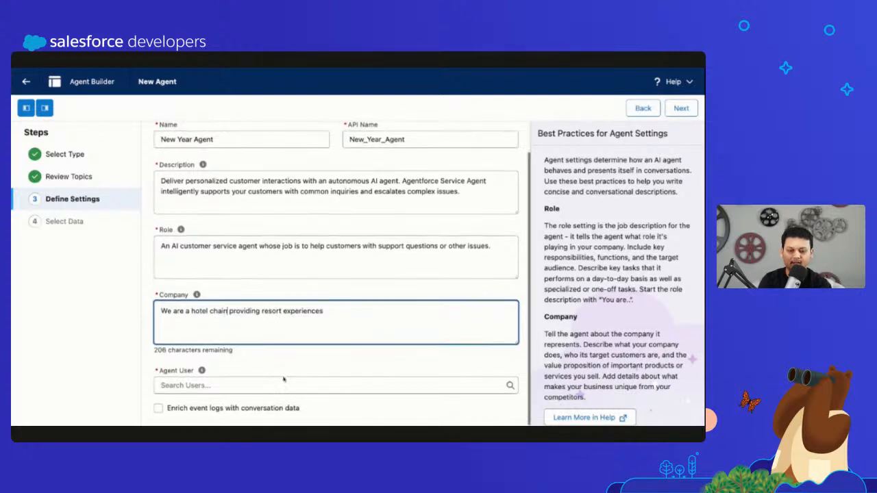
left_click(282, 380)
left_click(321, 403)
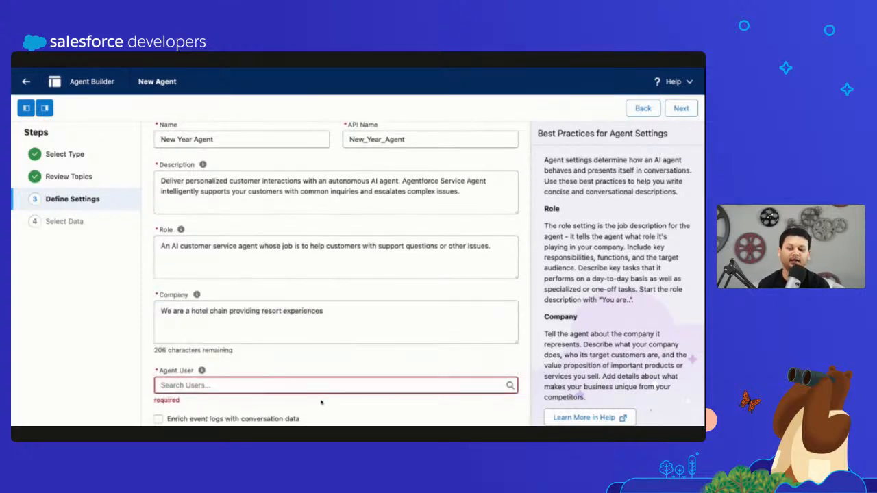
left_click(305, 385)
left_click(306, 387)
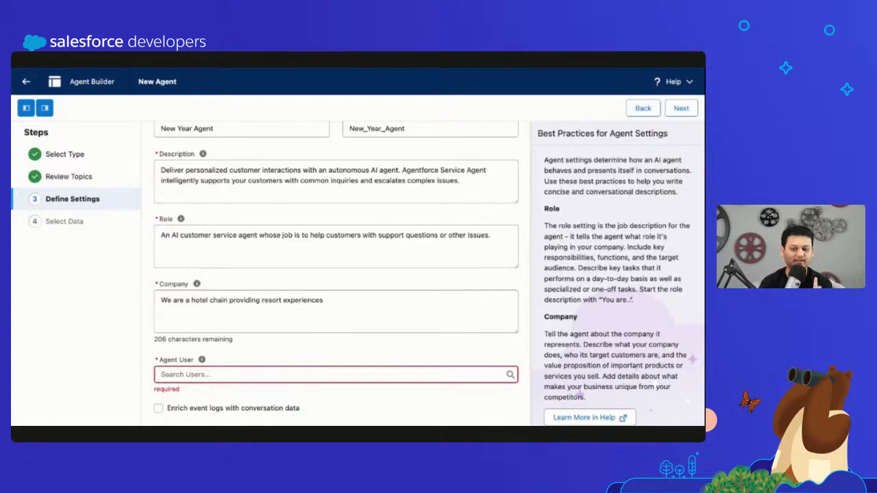
left_click(261, 375)
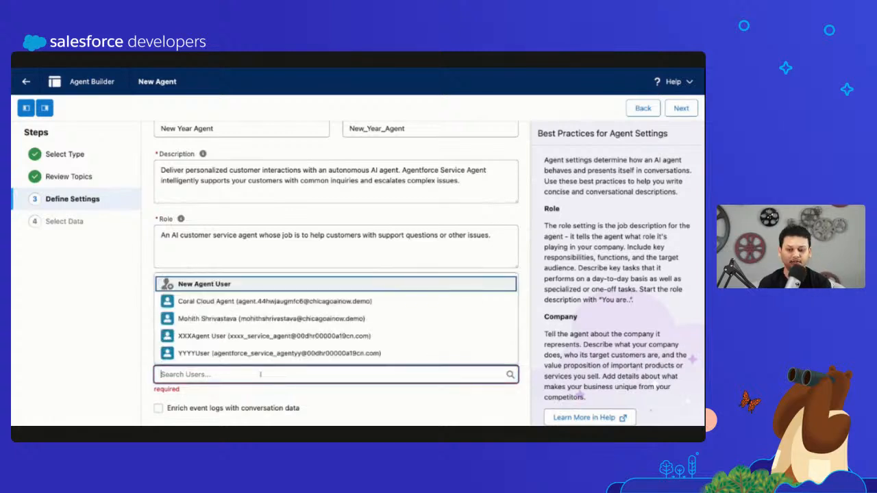
left_click(230, 283)
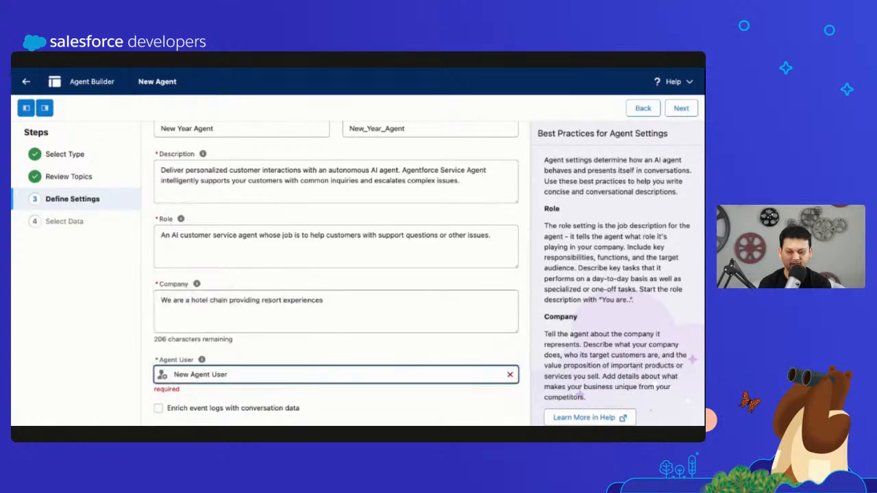
left_click(335, 327)
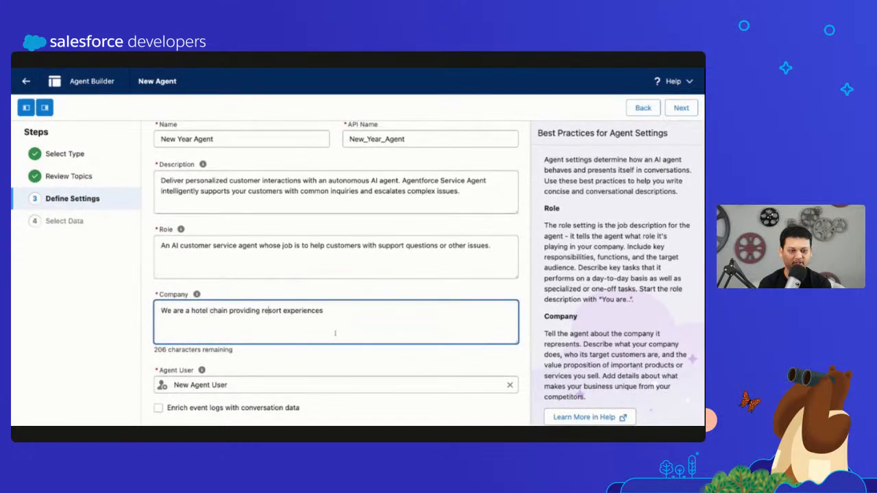
Continue to the data selection stage and choose CodeLive Service Agent Library as the agent's library.
left_click(680, 107)
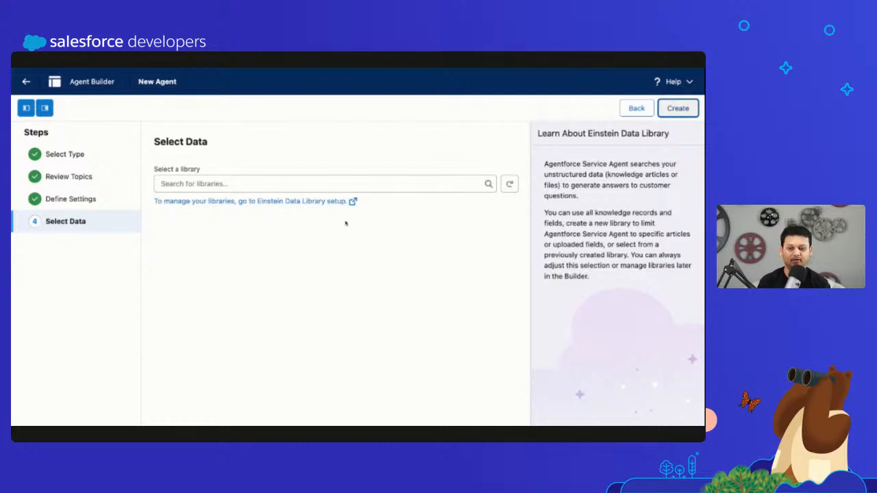
left_click(324, 186)
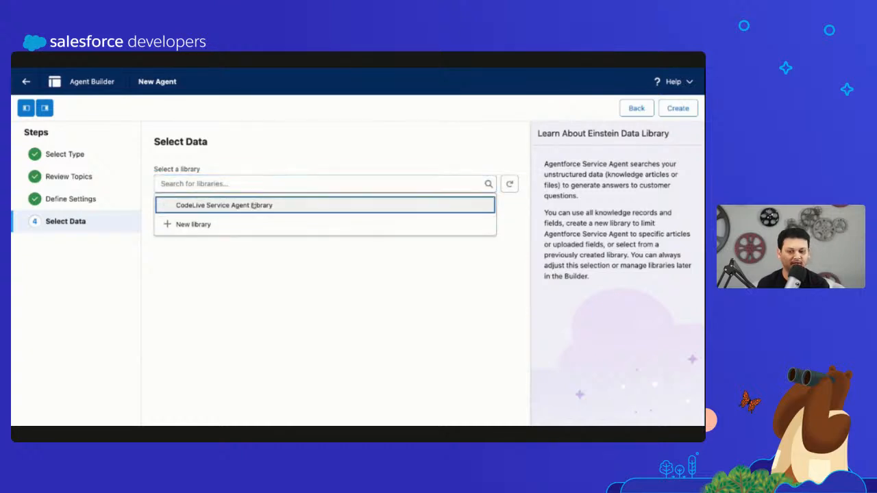
left_click(253, 205)
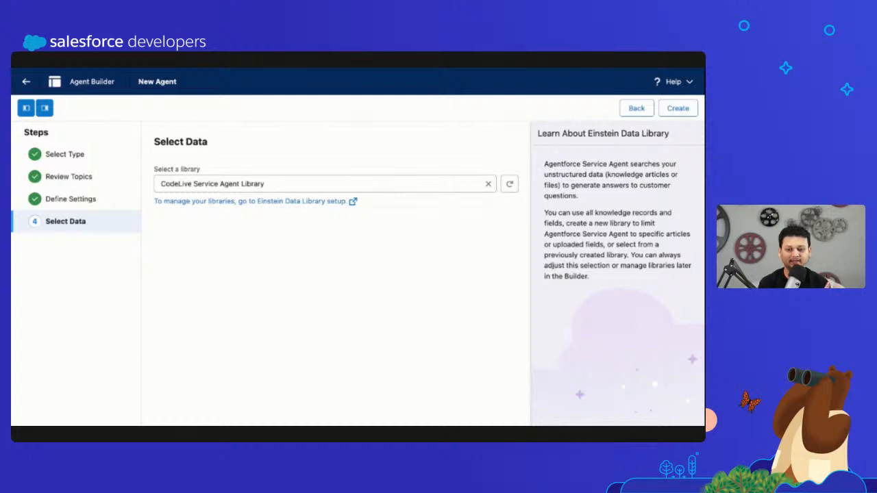
Replace the library choice with a new library and examine its Knowledge and File Upload options.
left_click(269, 184)
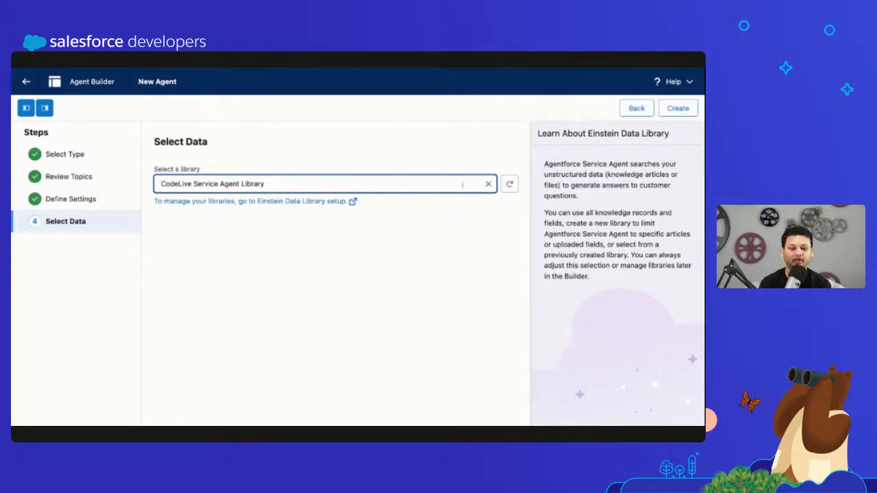
left_click(488, 184)
left_click(222, 225)
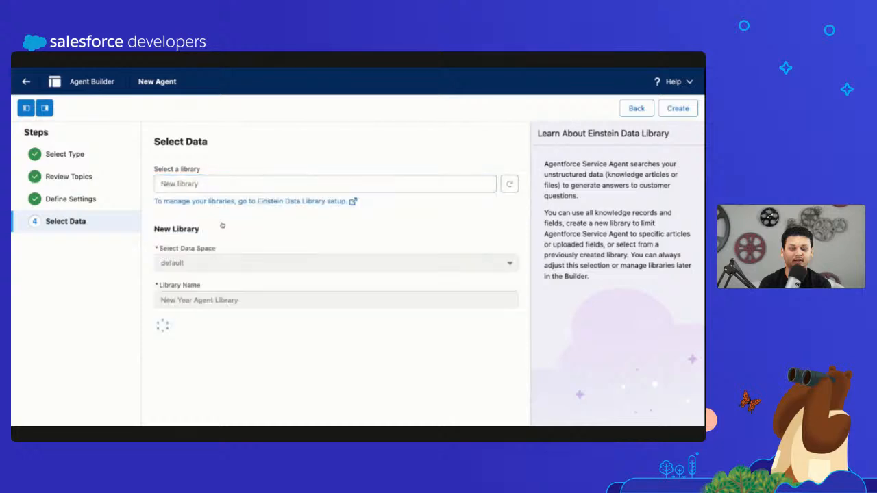
scroll(288, 230, "down", 4)
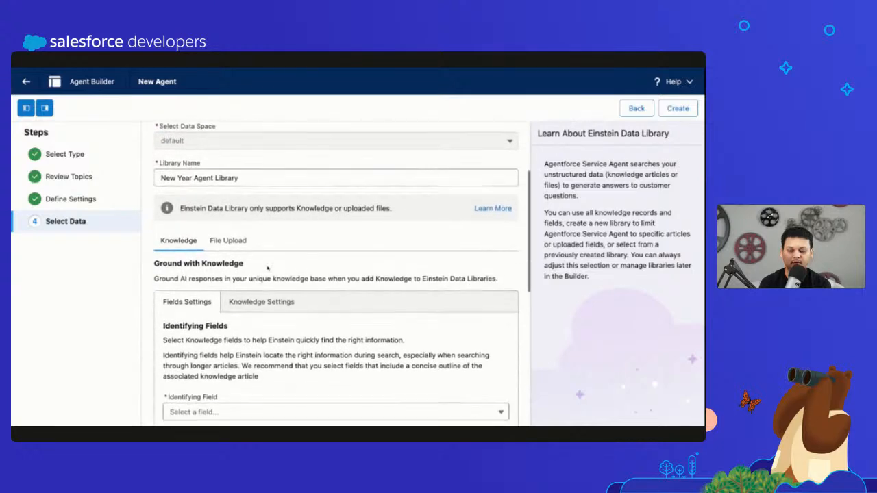
scroll(267, 268, "down", 4)
scroll(224, 266, "up", 5)
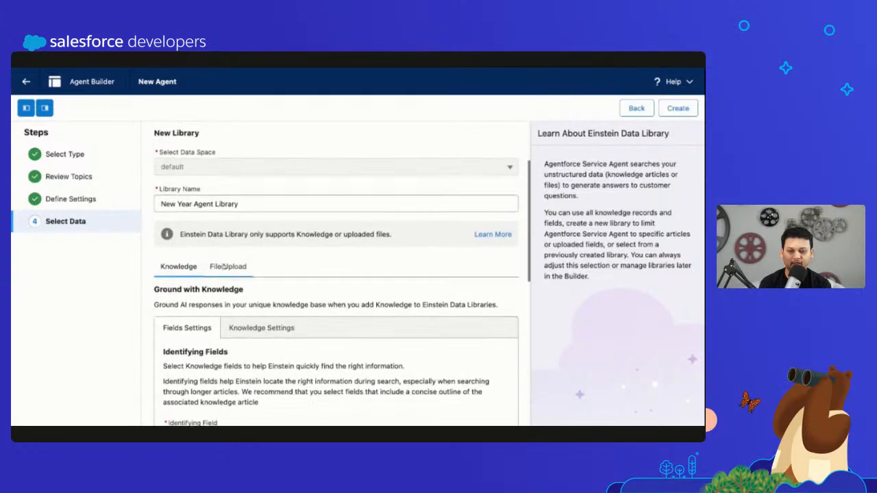
left_click(222, 276)
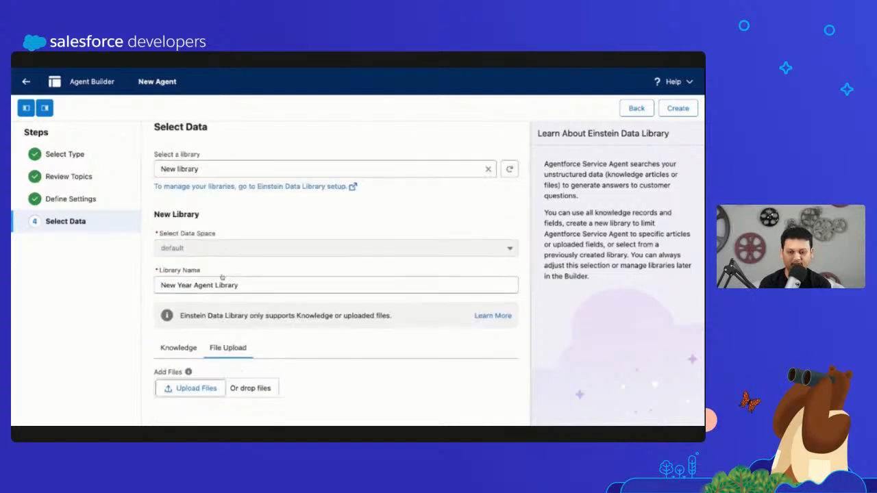
left_click(187, 349)
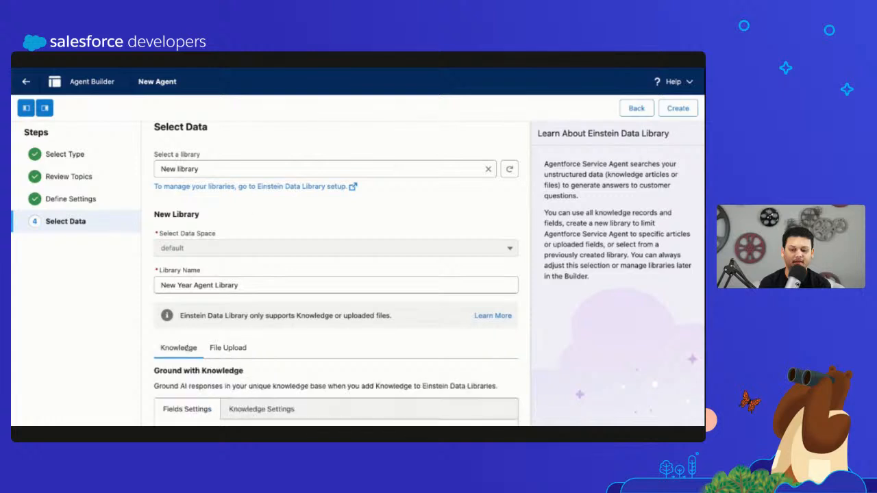
Set the agent's library to CodeLive Service Agent Library and create the agent.
left_click(341, 173)
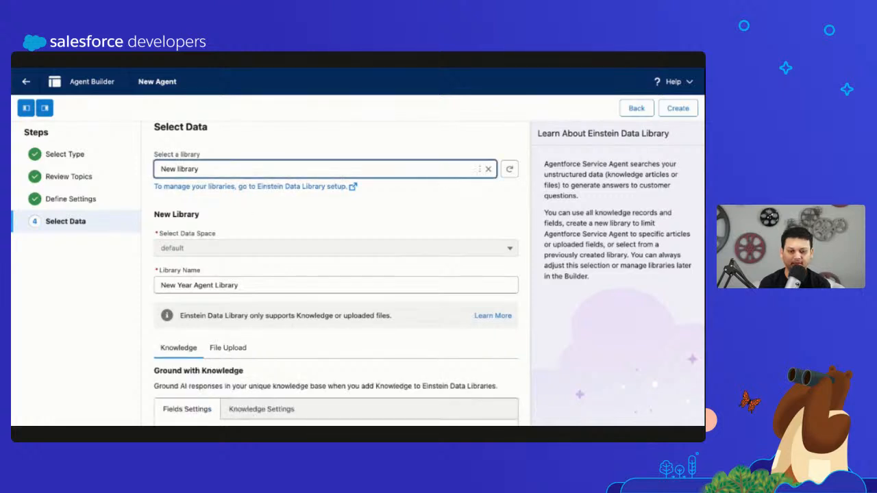
left_click(488, 169)
left_click(343, 203)
left_click(338, 261)
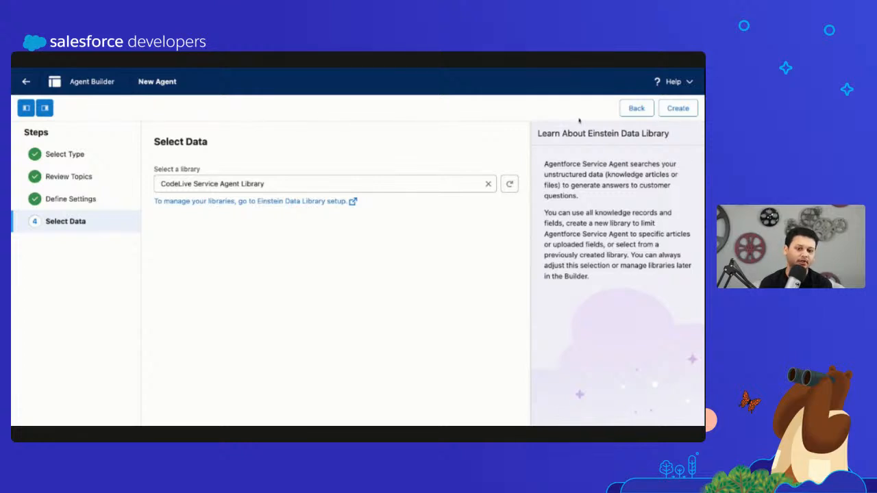
left_click(678, 108)
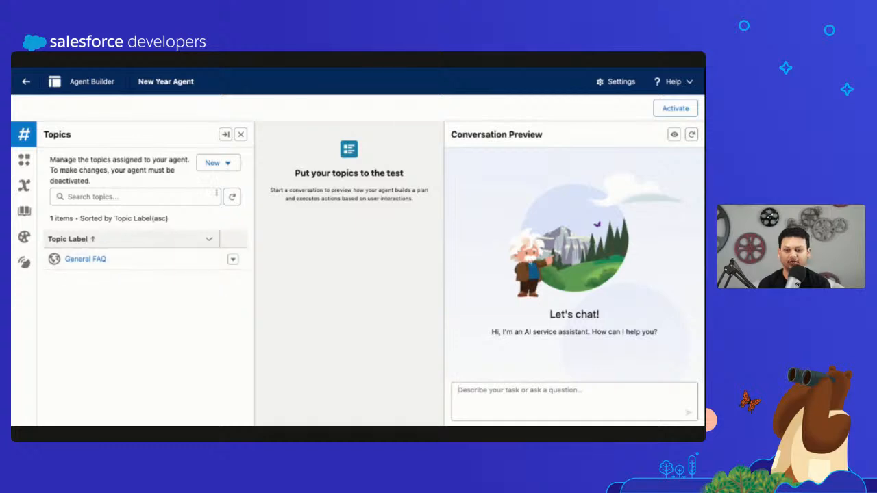
Look through the standard topics offered in the Asset Library, including their classification descriptions and scopes.
left_click(215, 164)
left_click(236, 185)
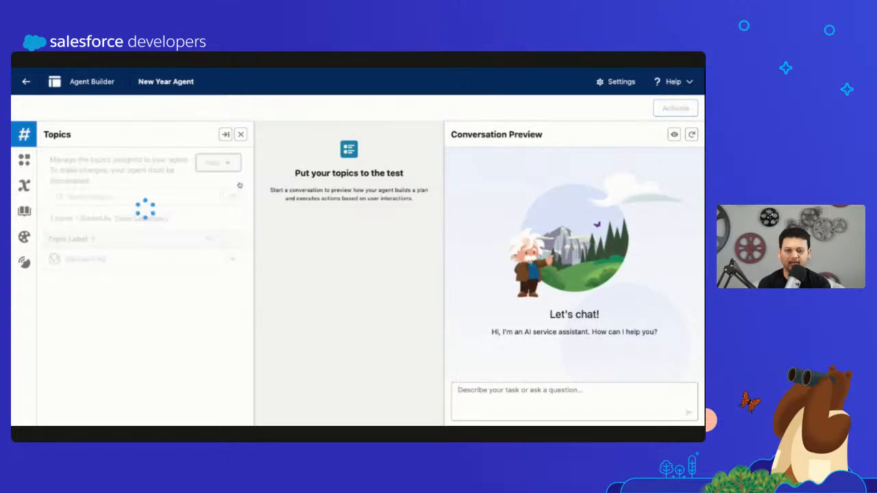
scroll(356, 274, "down", 1)
scroll(356, 246, "down", 3)
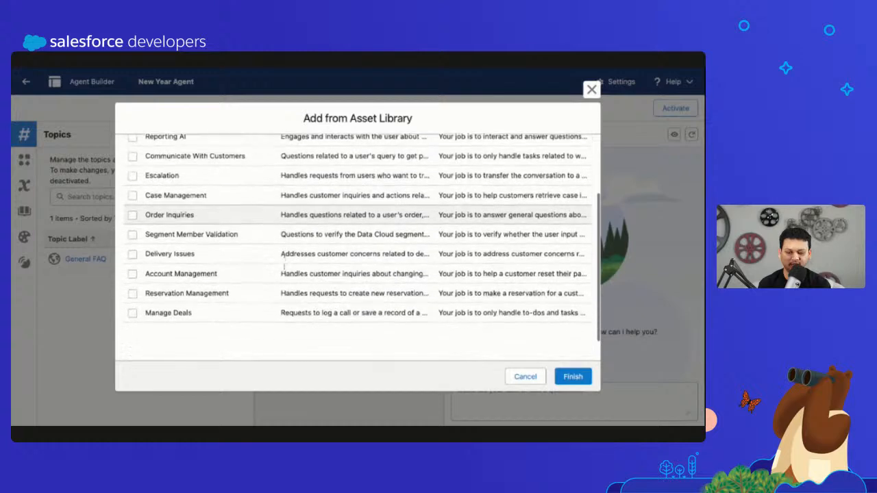
scroll(356, 246, "up", 4)
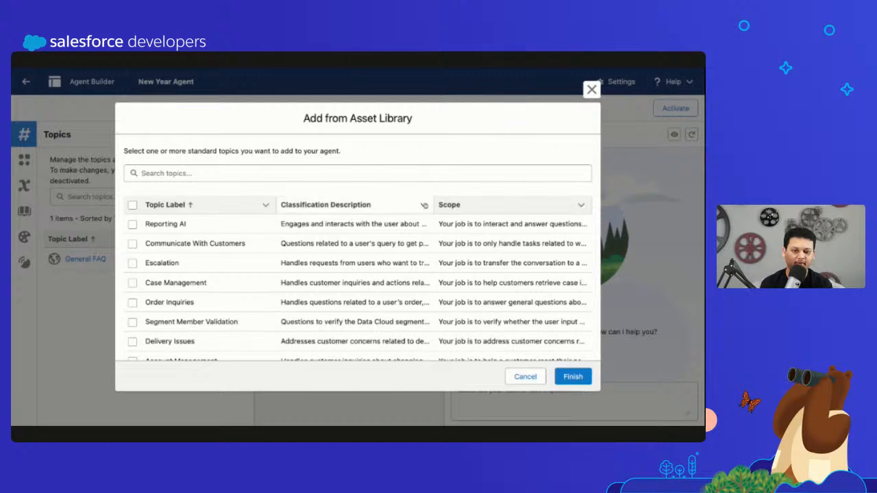
scroll(427, 198, "down", 2)
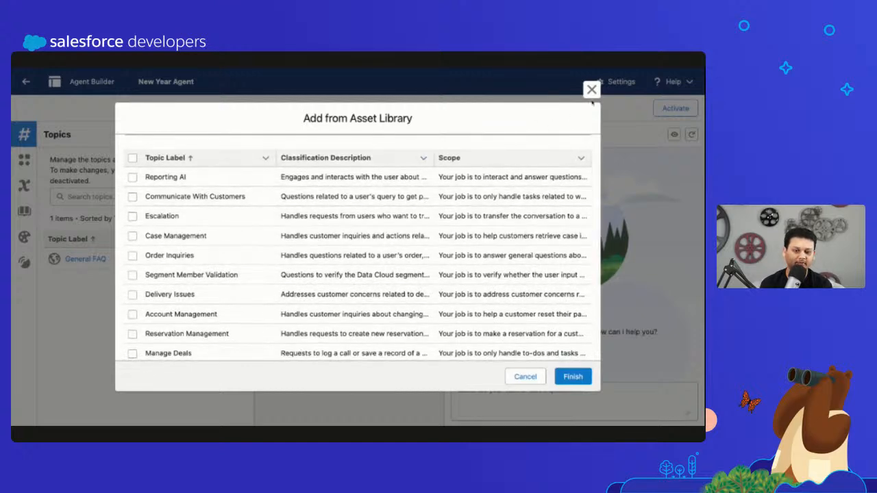
left_click(591, 89)
View the blank form for creating a custom topic with its label, classification description, scope and instructions.
left_click(219, 163)
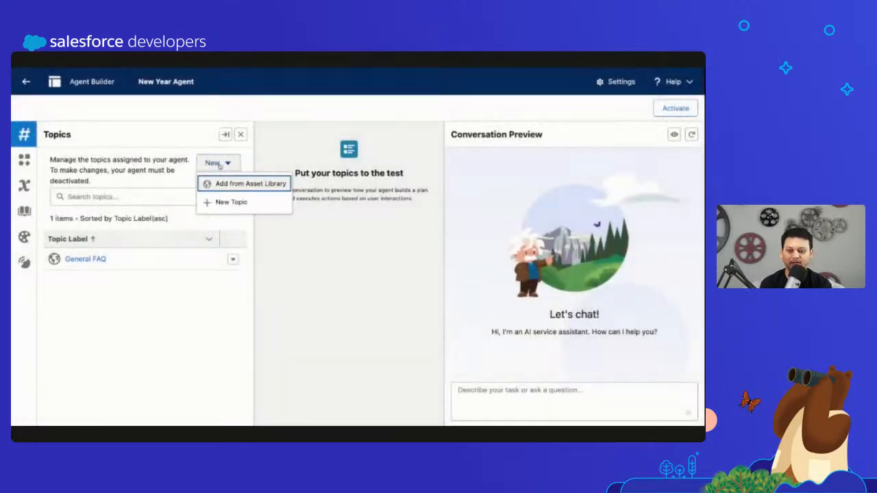
left_click(225, 202)
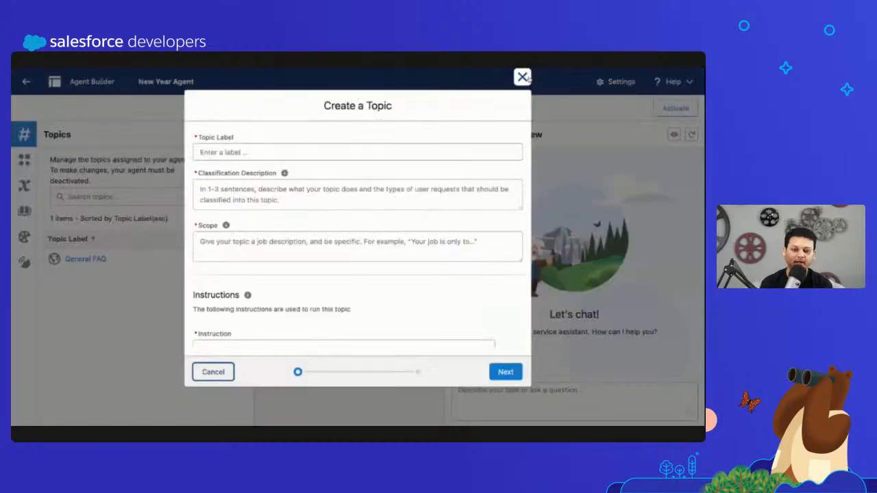
left_click(523, 77)
Read the General FAQ topic's label and full classification description, then return to the topic list.
left_click(85, 259)
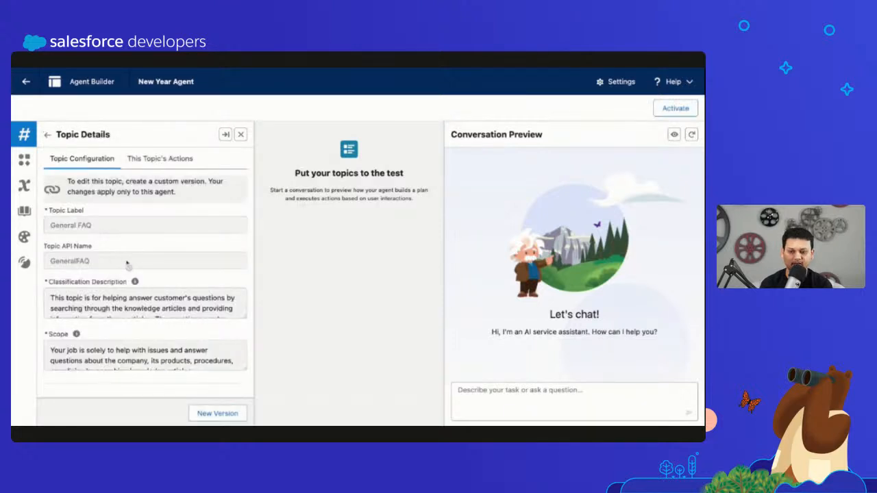
scroll(126, 264, "down", 1)
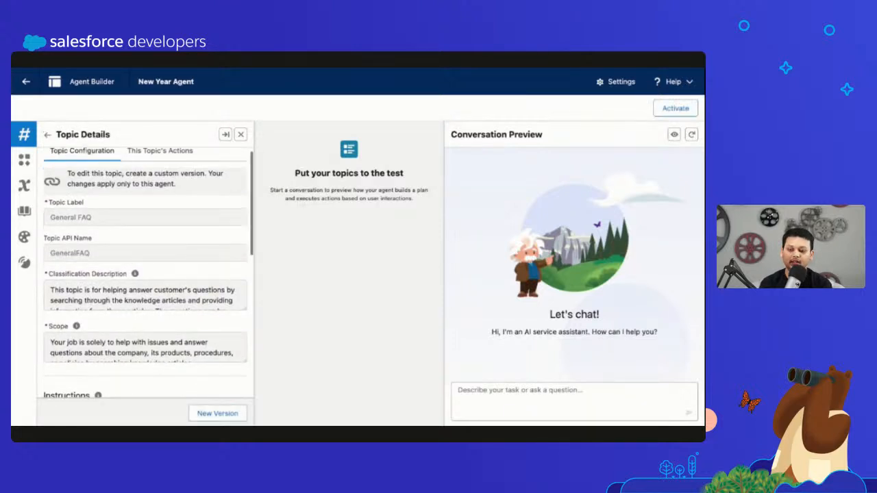
triple_click(93, 220)
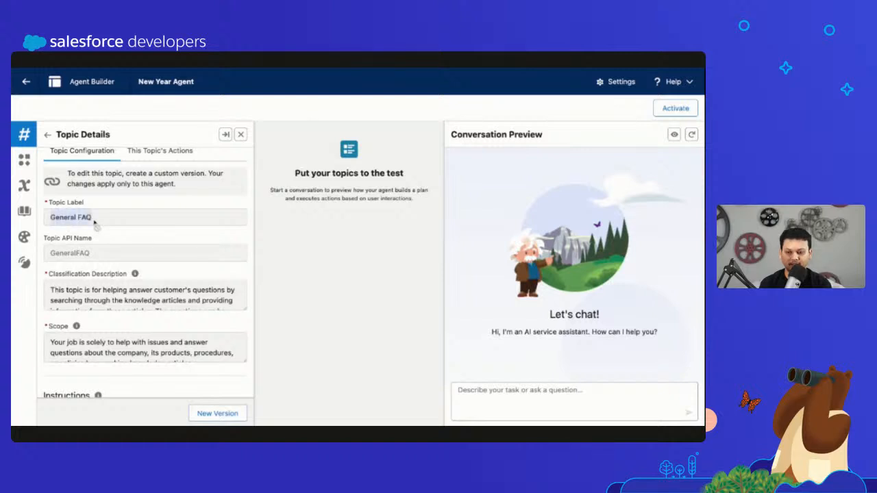
scroll(126, 257, "down", 1)
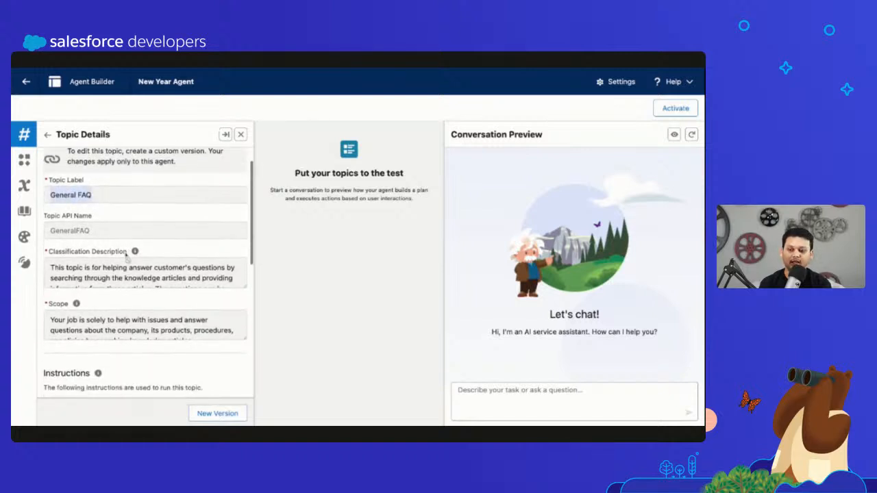
left_click_drag(244, 279, 244, 308)
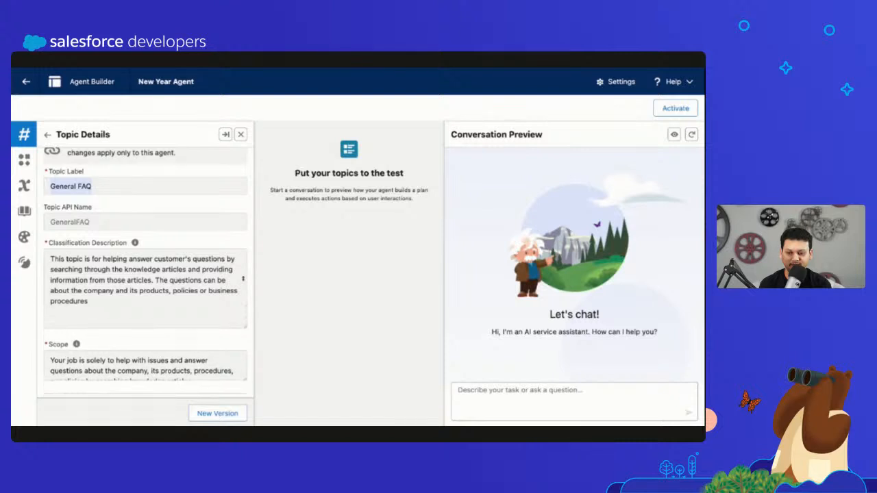
triple_click(115, 310)
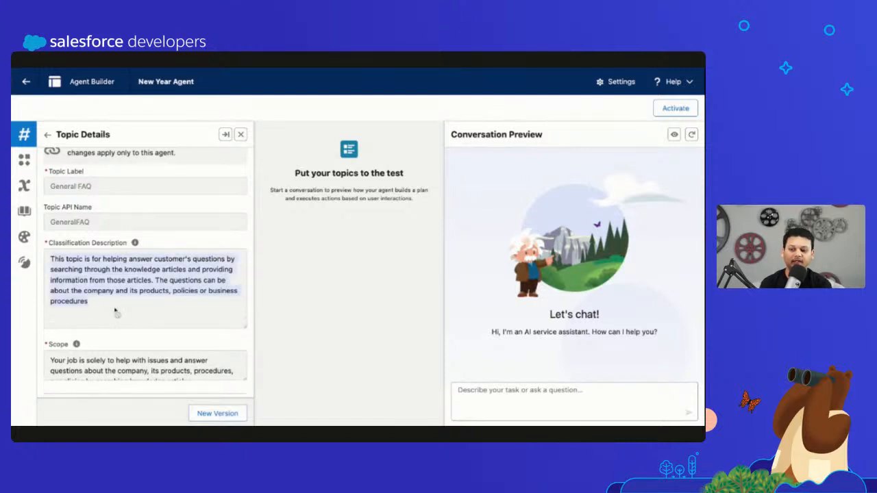
scroll(129, 271, "up", 1)
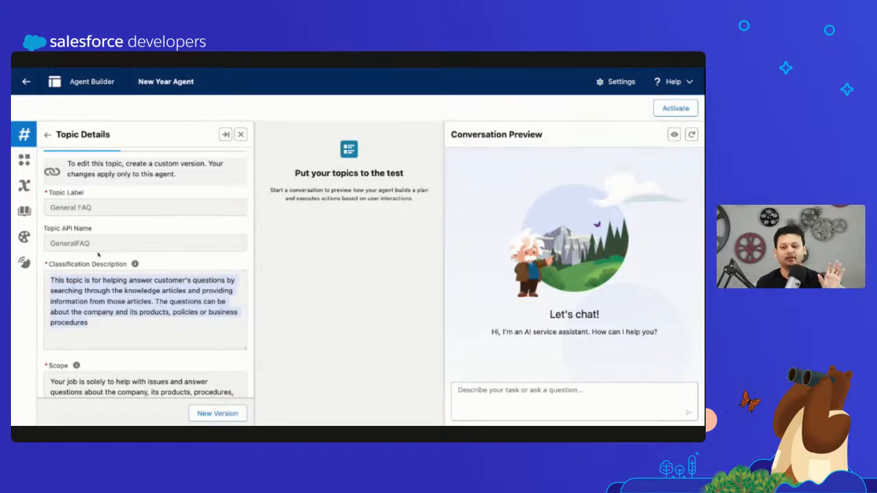
scroll(99, 254, "up", 2)
left_click(46, 136)
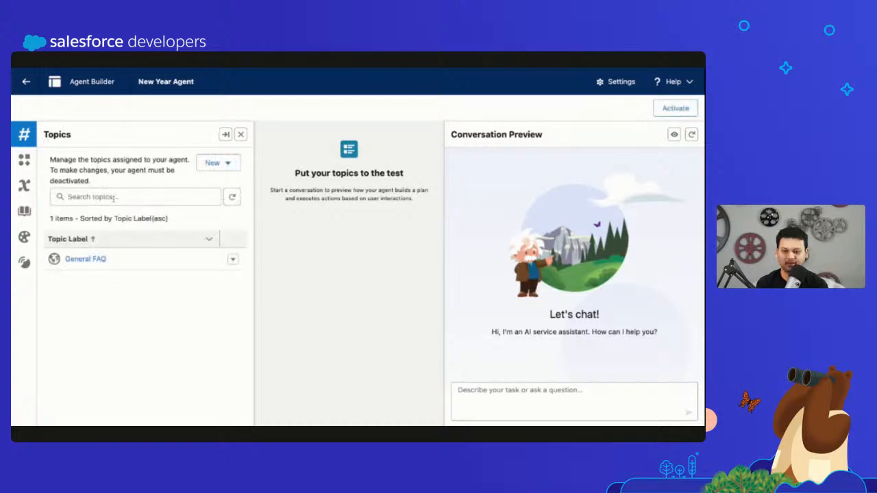
Add the standard Escalation and Order Inquiries topics from the Asset Library to the agent.
left_click(216, 162)
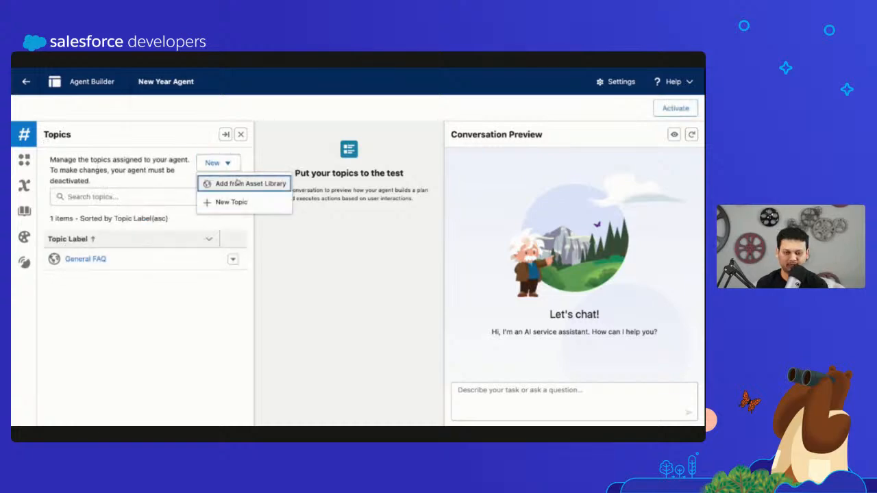
left_click(214, 184)
scroll(144, 272, "down", 1)
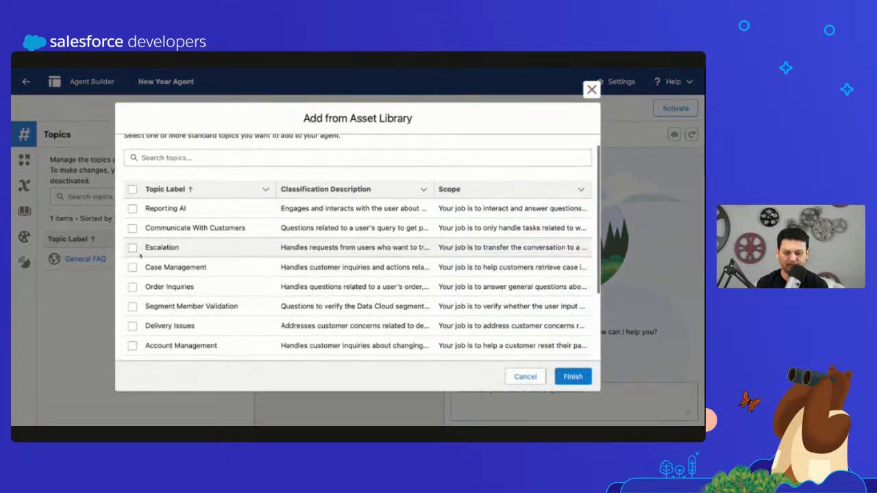
left_click(132, 248)
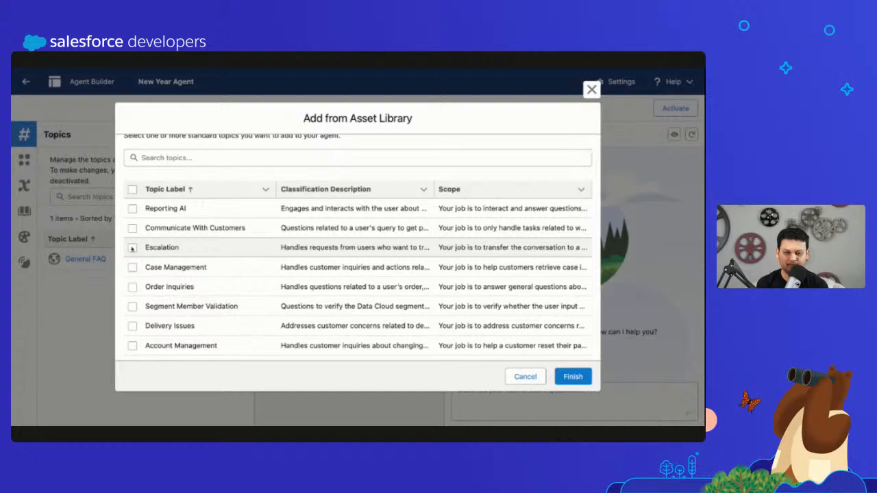
left_click(132, 287)
left_click(573, 376)
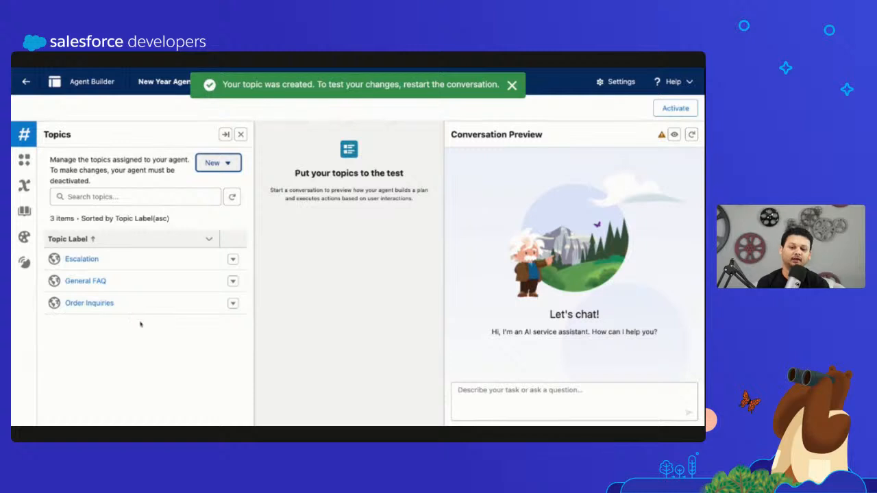
Ask the agent in the conversation preview "Tell me about why my ordered is not delivered?".
left_click(483, 396)
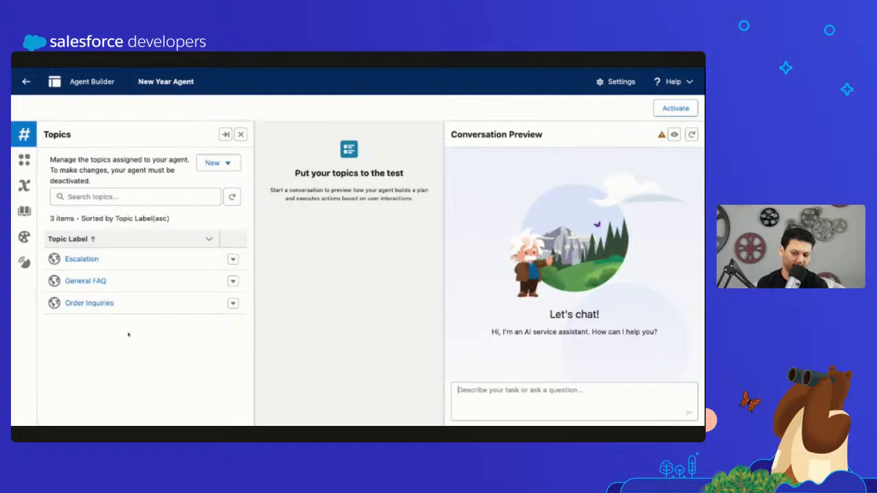
left_click(482, 401)
type("What")
key("BackSpace")
key("BackSpace")
key("BackSpace")
key("BackSpace")
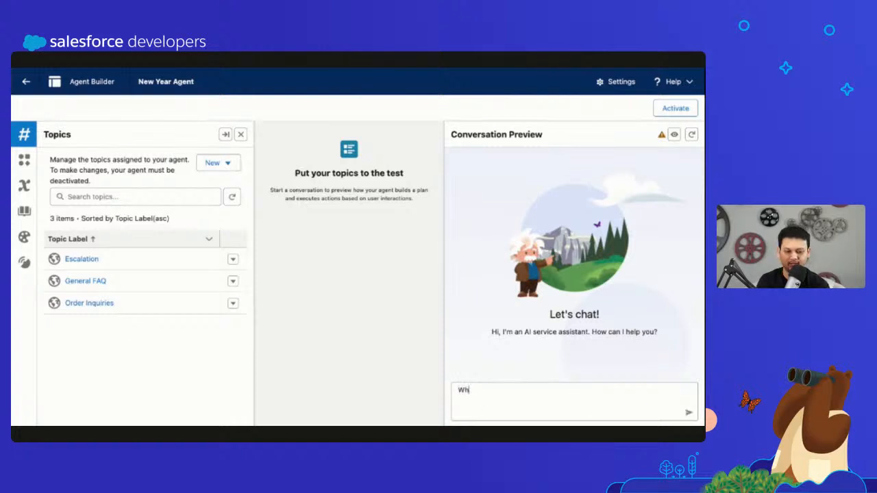
type("Tell me")
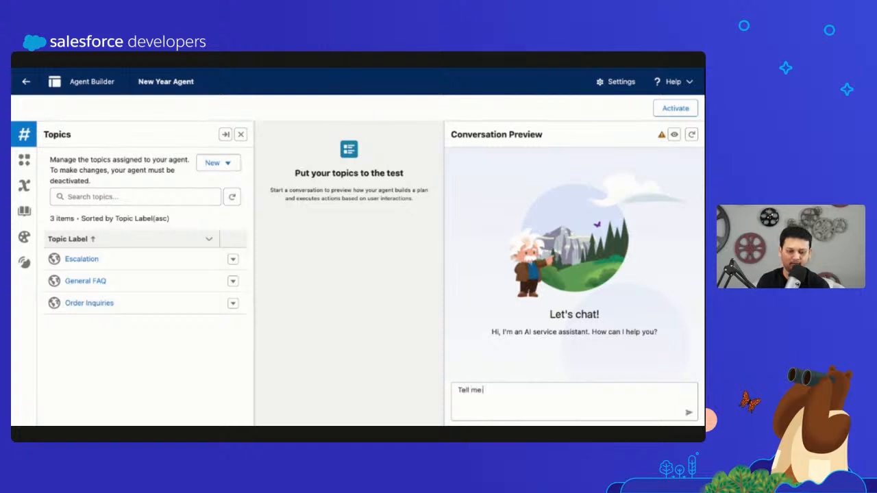
type(" about why my")
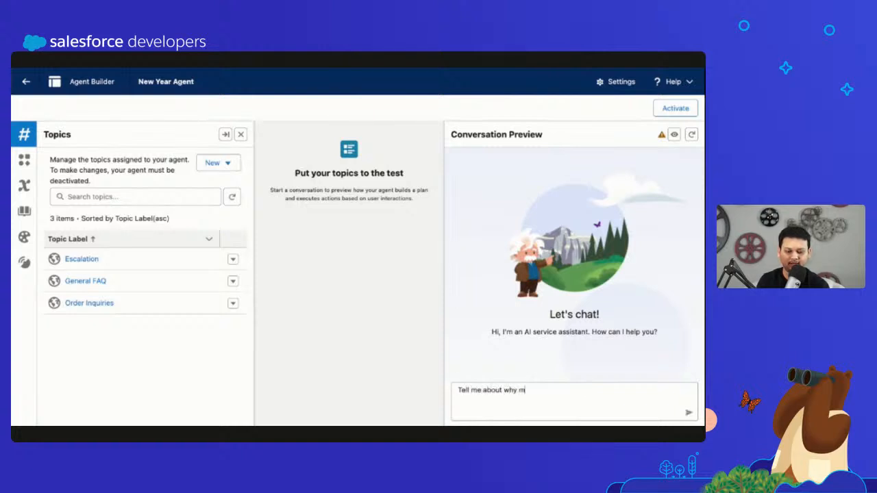
type("de")
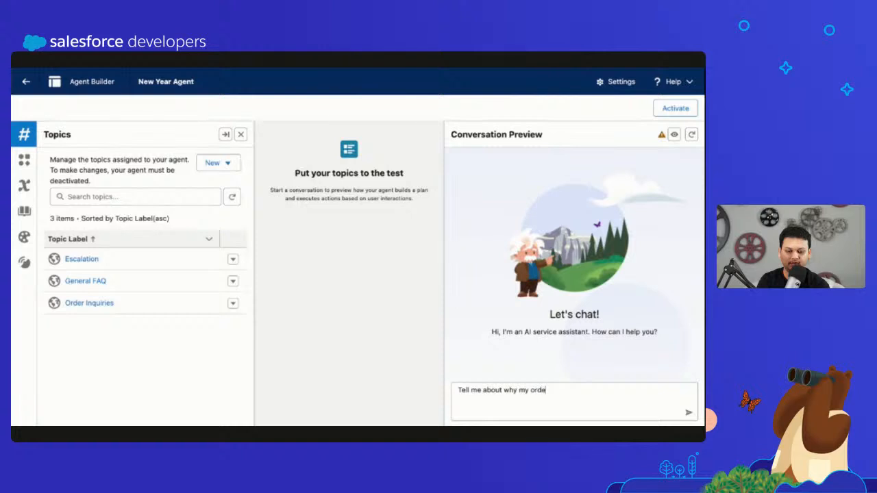
type("red is not delivered?")
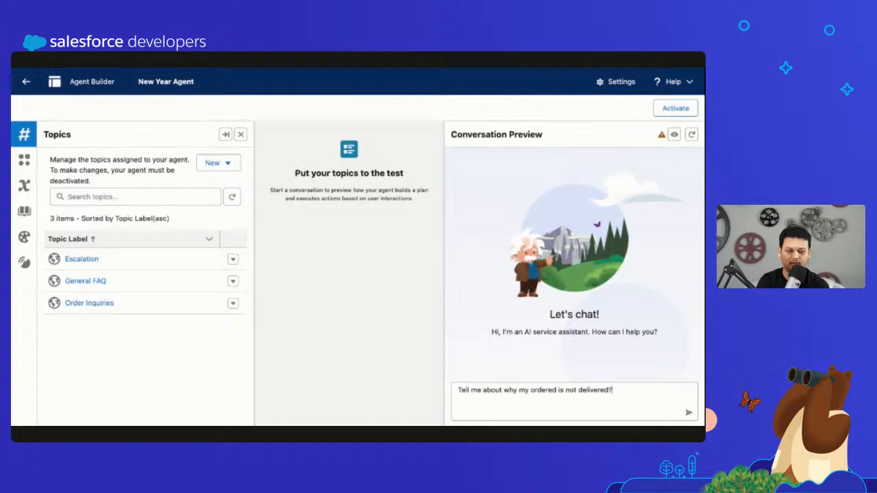
key("Return")
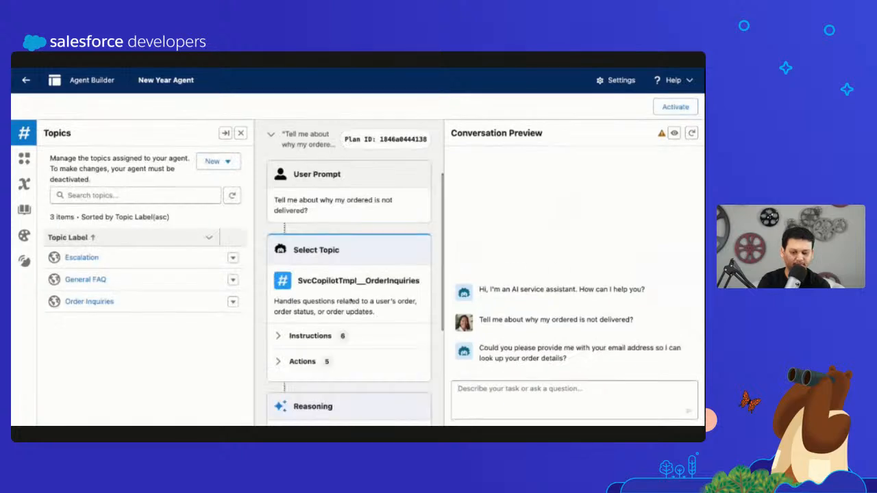
Review the plan trace for the test message, including the selected topic, reasoning and agent response.
scroll(355, 304, "down", 3)
scroll(355, 304, "down", 2)
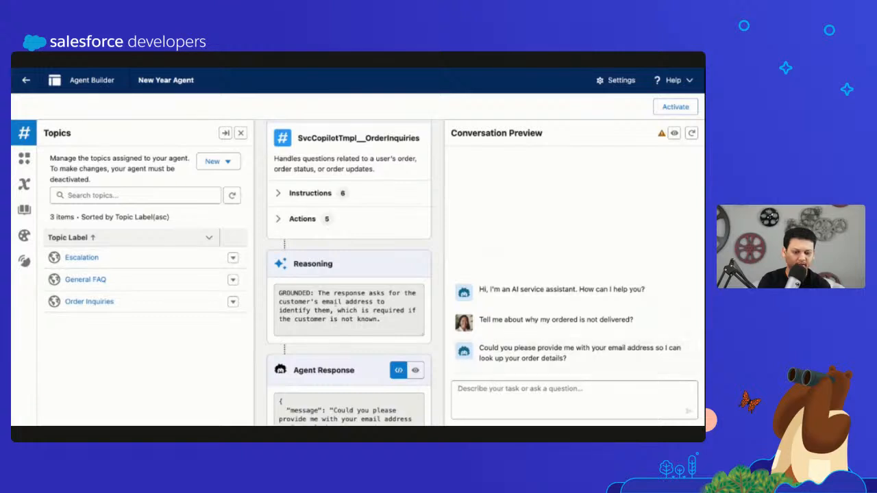
scroll(378, 287, "up", 3)
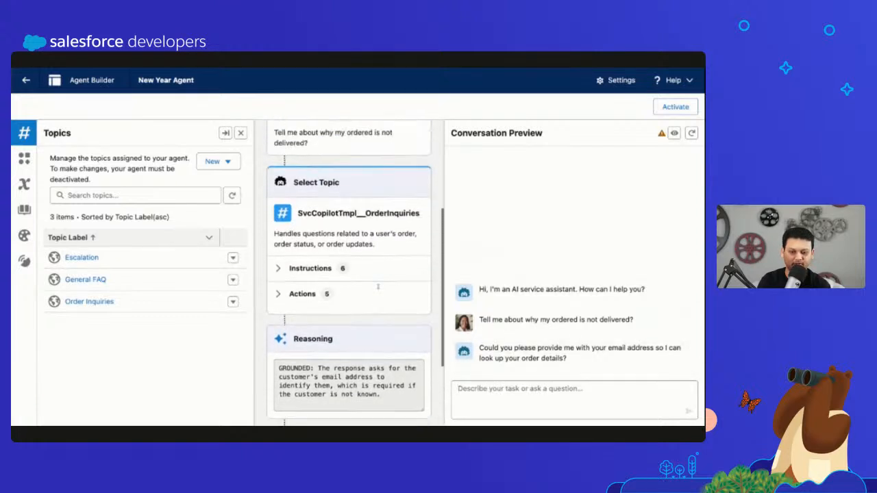
scroll(317, 249, "up", 1)
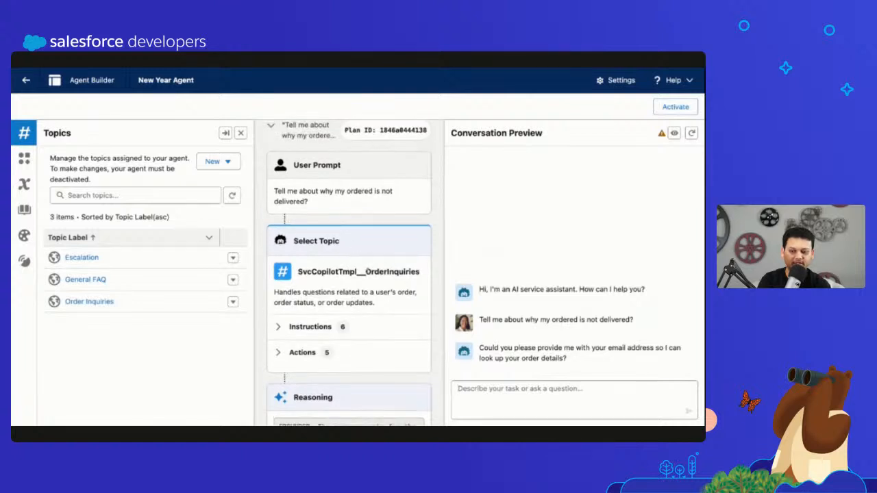
left_click_drag(365, 271, 419, 272)
scroll(411, 272, "up", 2)
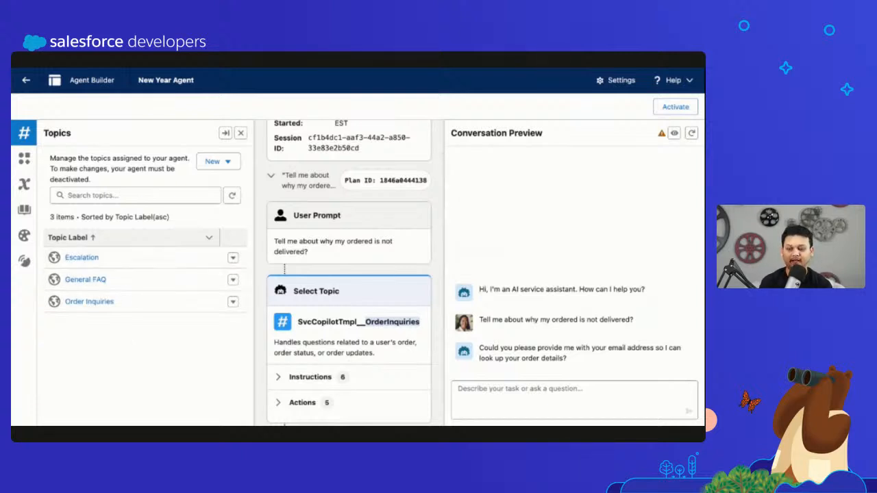
Read the Escalation topic's classification description, then return to the topic list.
left_click(87, 305)
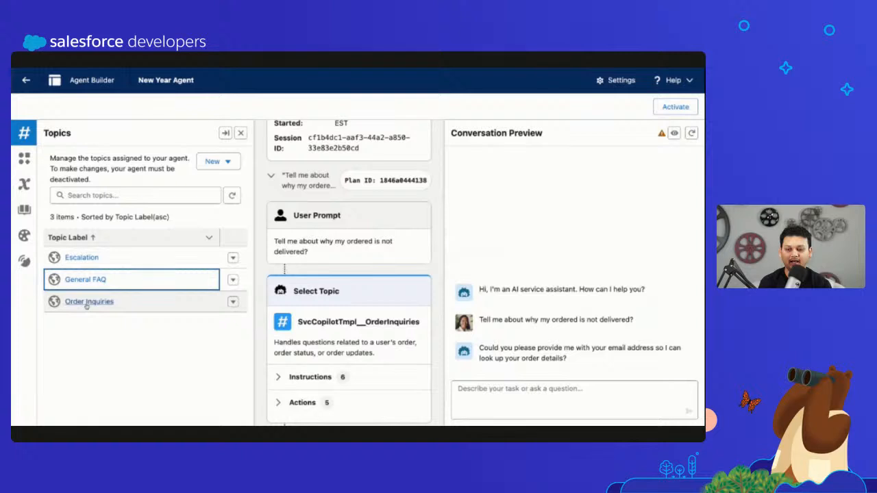
left_click(85, 259)
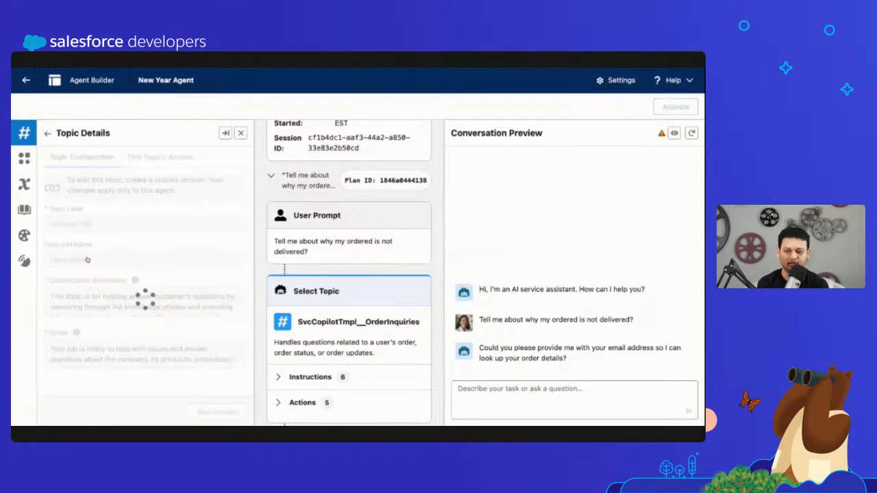
left_click_drag(51, 299, 187, 307)
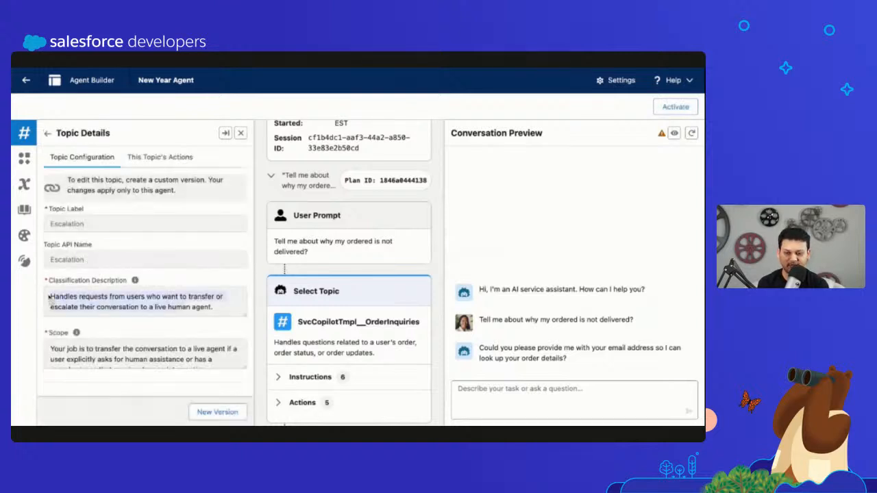
left_click(47, 133)
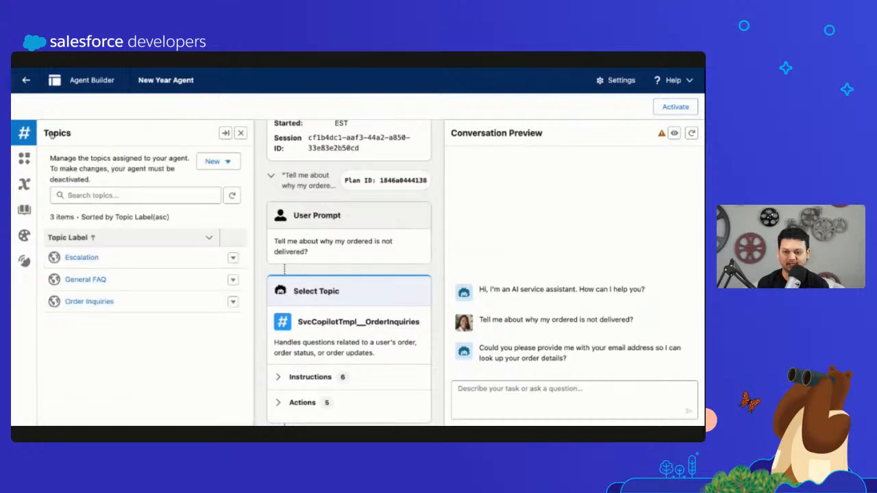
Examine the Order Inquiries topic's configuration, reading its classification description, scope and instructions.
left_click(91, 300)
scroll(121, 309, "down", 5)
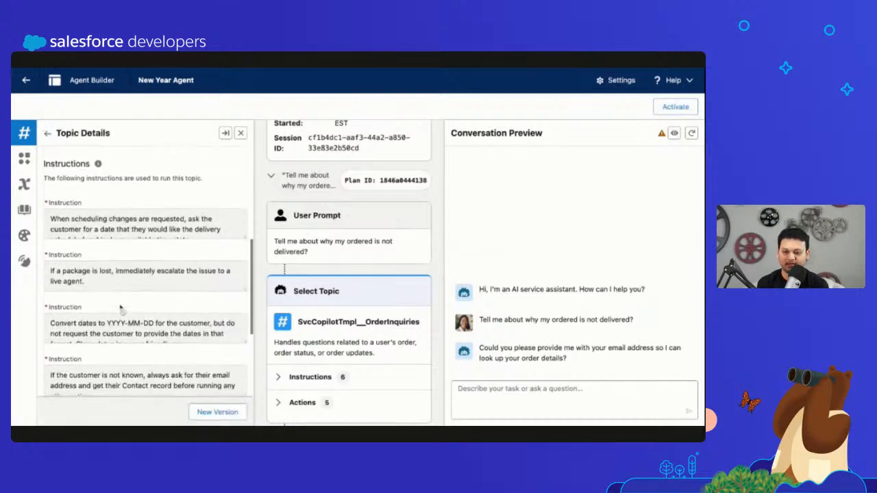
scroll(120, 309, "up", 5)
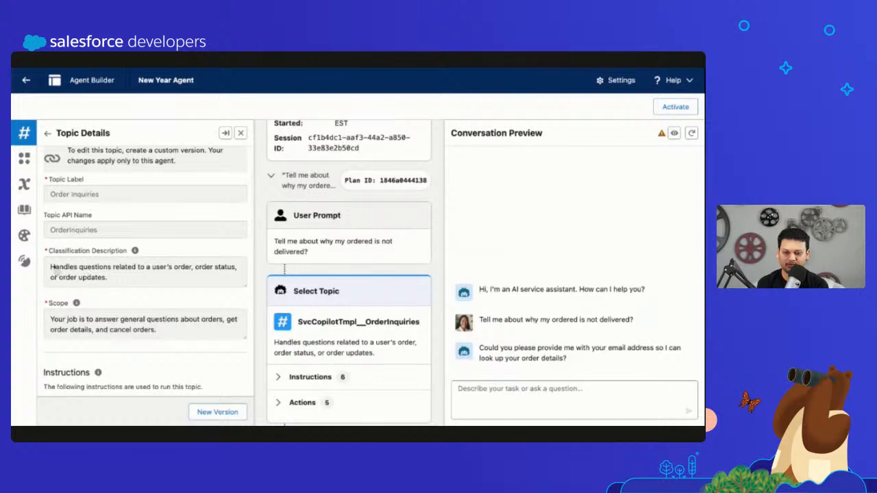
triple_click(52, 268)
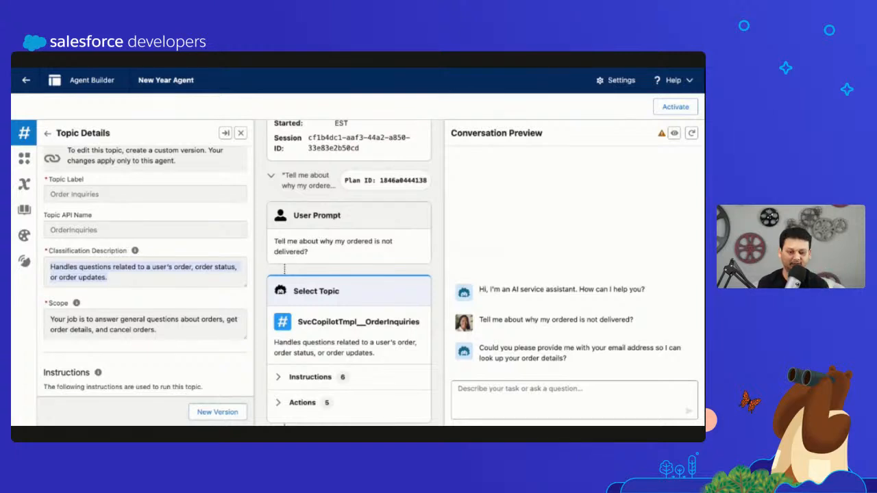
scroll(102, 305, "down", 2)
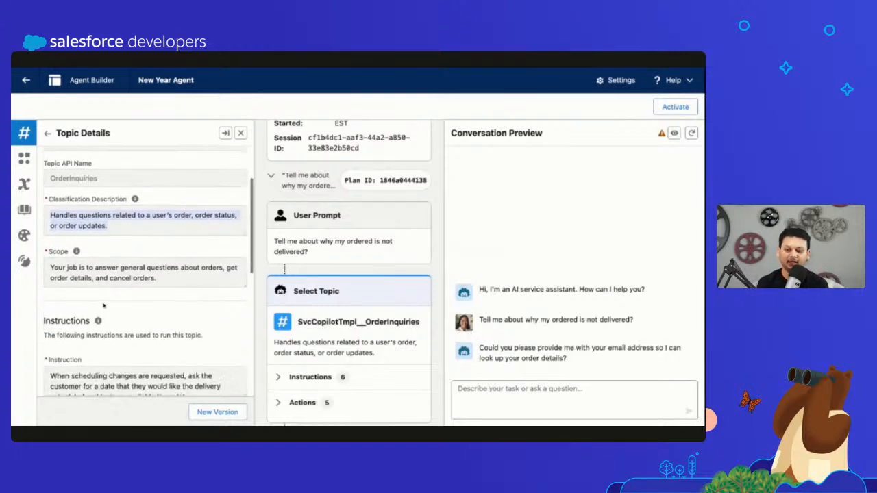
left_click(46, 265)
triple_click(46, 266)
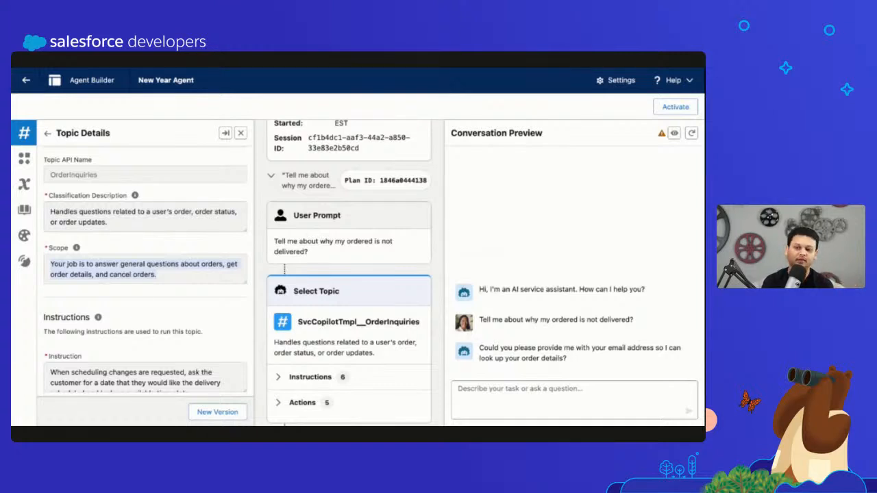
mouse_move(77, 249)
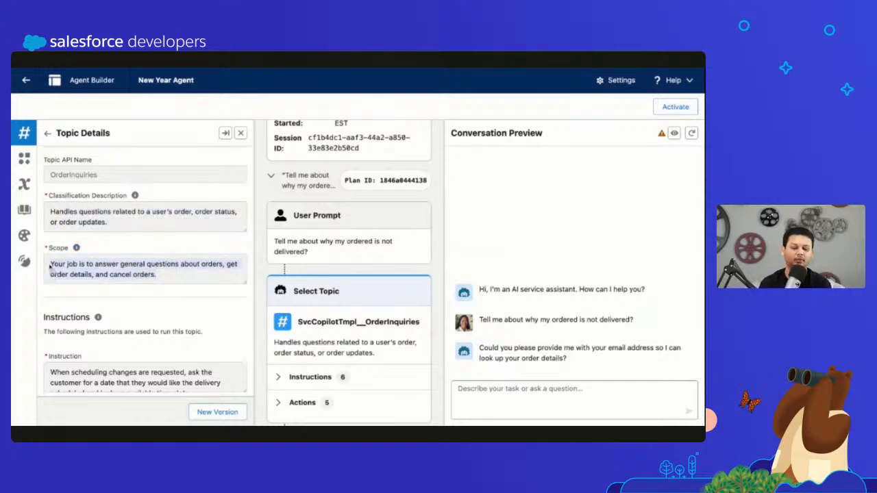
scroll(49, 267, "down", 5)
scroll(49, 266, "up", 5)
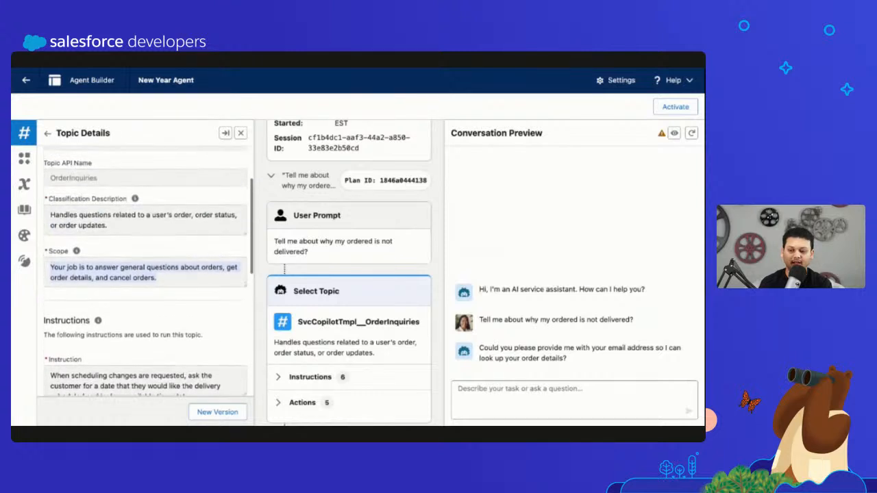
Show the actions assigned to the Order Inquiries topic and open the details of Get Order By Order Number.
scroll(50, 267, "up", 2)
left_click(160, 156)
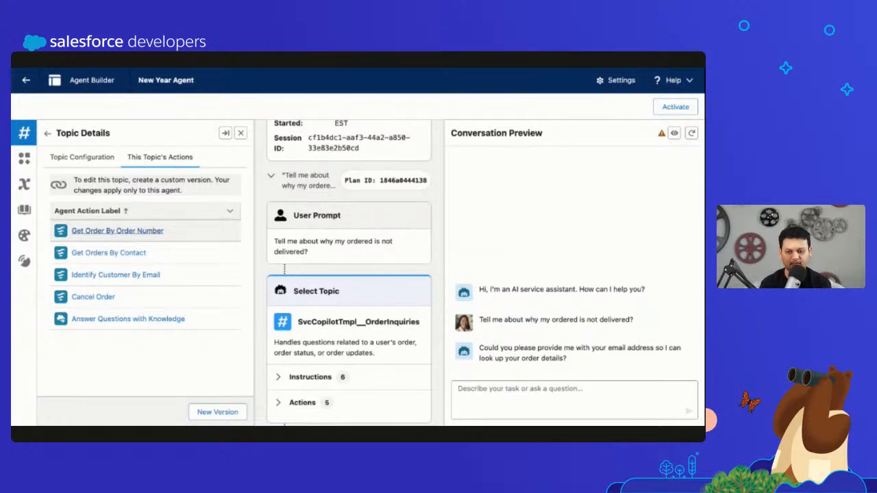
left_click(89, 233)
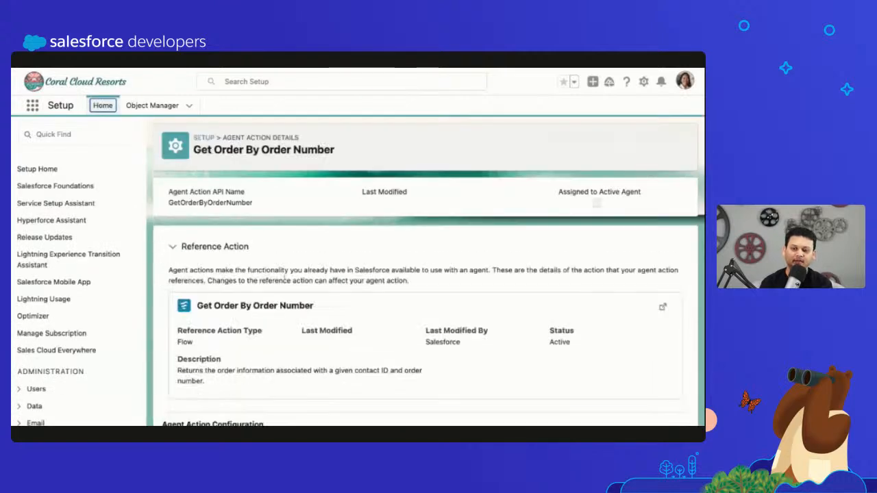
Enlarge the action details page and review the agent action configuration, the Contact record input and the orderDetails output.
scroll(337, 283, "down", 4)
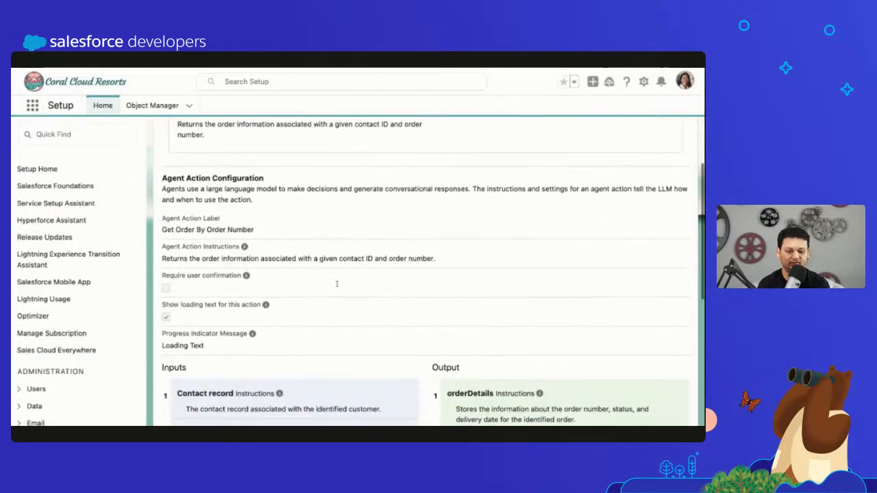
key("ctrl+plus")
scroll(341, 285, "down", 3)
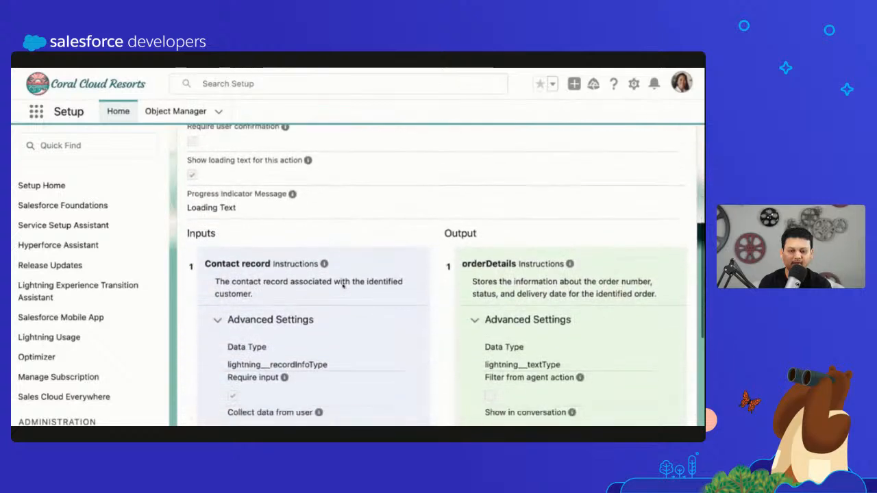
scroll(343, 285, "down", 2)
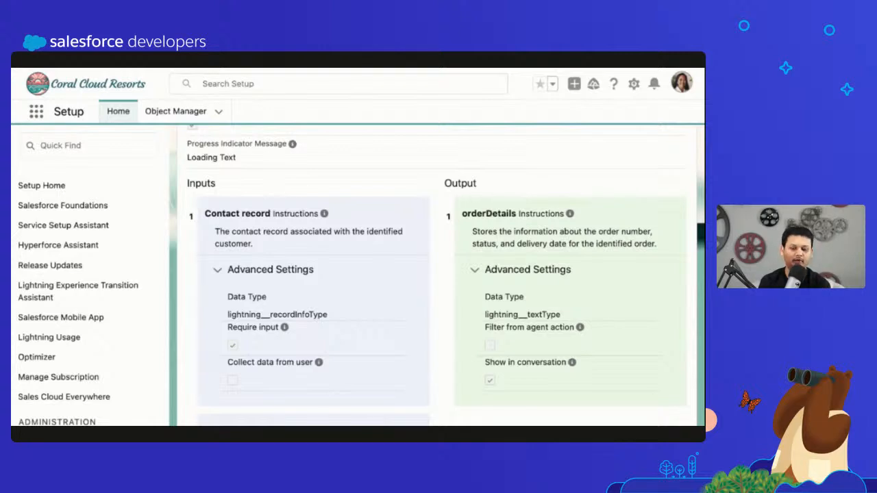
scroll(438, 274, "up", 2)
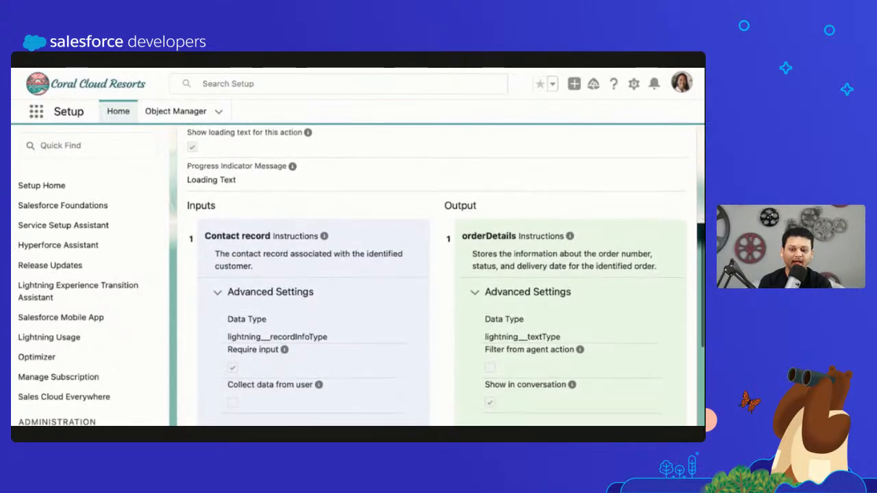
scroll(438, 274, "up", 5)
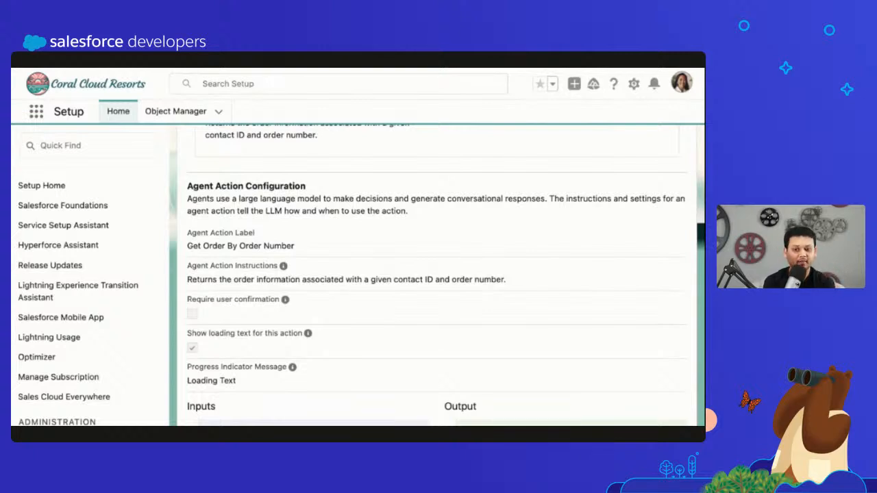
Compare the instructions and advanced settings of the action's Contact record and orderNumber inputs.
scroll(372, 274, "down", 5)
scroll(418, 273, "down", 2)
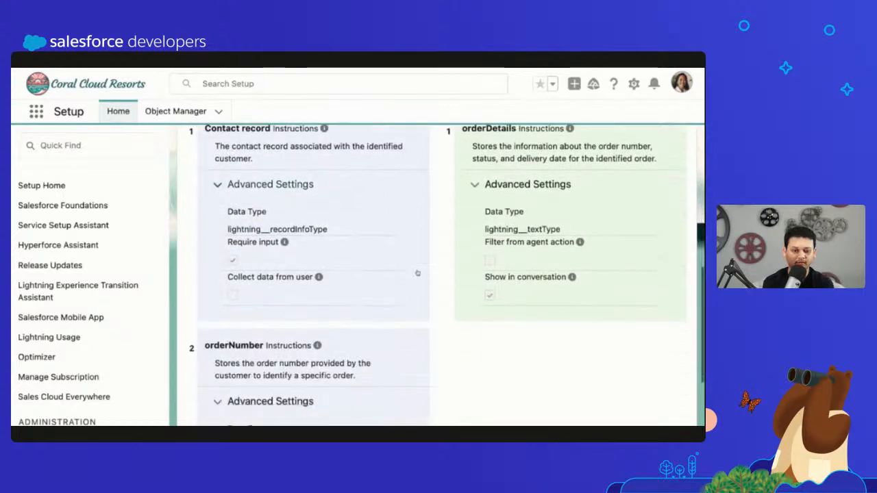
scroll(417, 273, "down", 2)
scroll(417, 273, "up", 3)
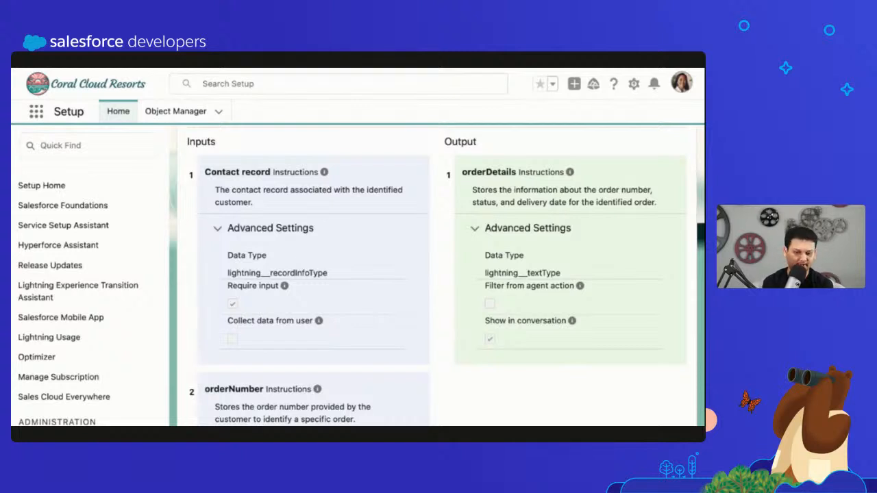
scroll(445, 274, "down", 3)
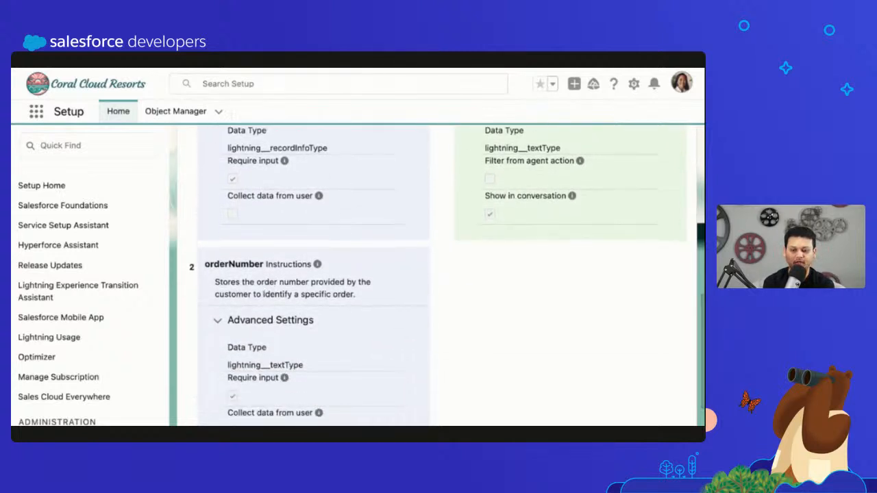
scroll(263, 293, "down", 1)
scroll(263, 292, "up", 5)
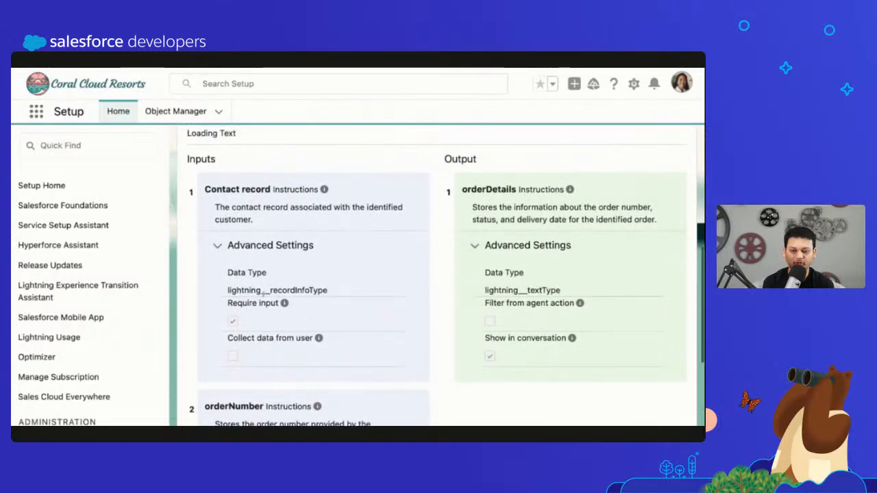
Read the Contact record input's instructions and the agent action instructions of Get Order By Order Number.
left_click_drag(215, 206, 405, 208)
scroll(184, 182, "up", 4)
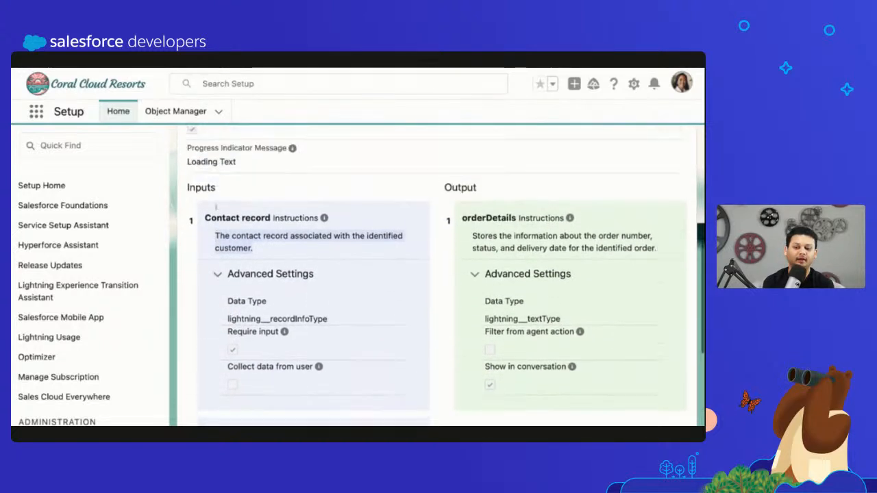
left_click_drag(185, 180, 505, 180)
scroll(505, 180, "down", 1)
scroll(216, 213, "down", 2)
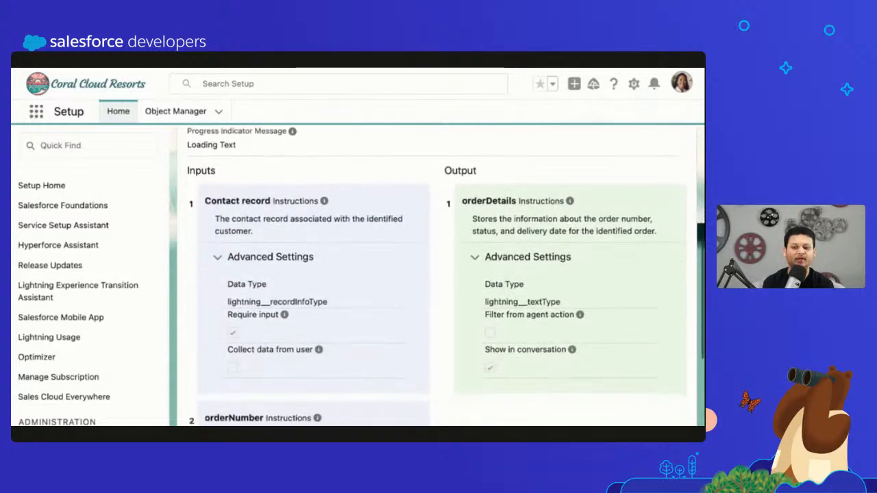
Compare the instructions of the Contact record and orderNumber inputs of the Get Order By Order Number action.
left_click_drag(217, 213, 230, 214)
triple_click(217, 213)
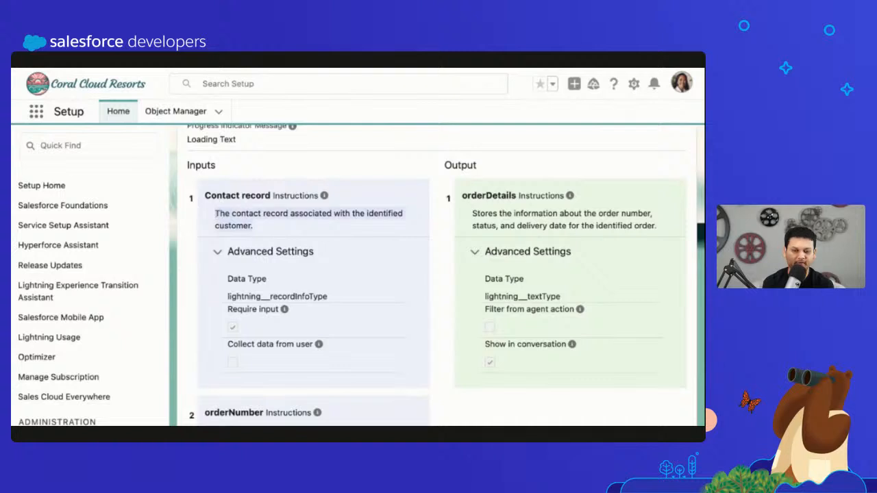
scroll(215, 214, "down", 3)
triple_click(214, 288)
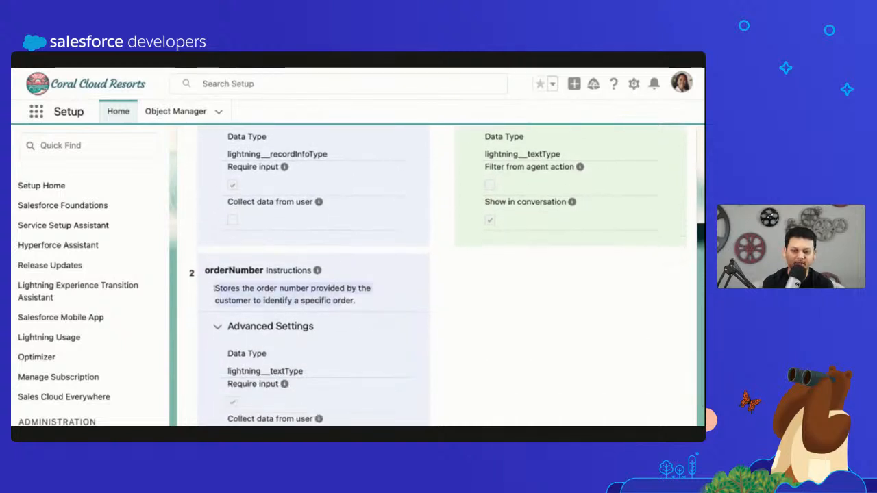
scroll(214, 288, "up", 3)
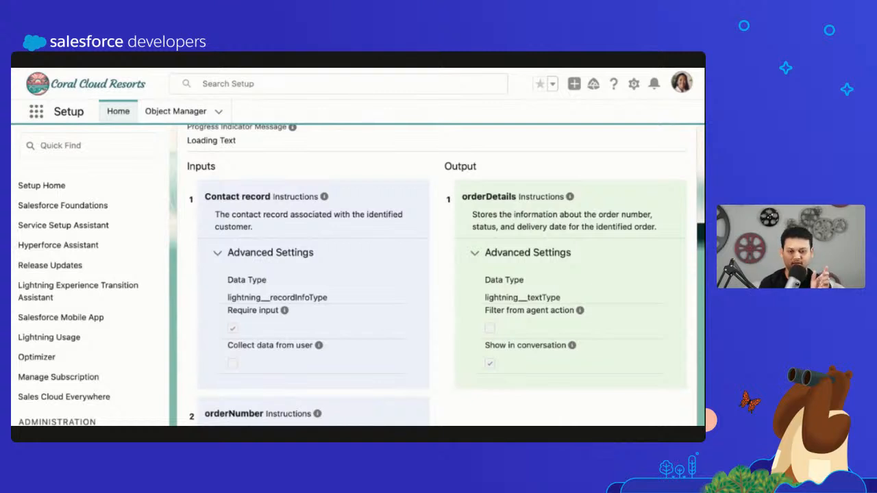
scroll(445, 274, "down", 2)
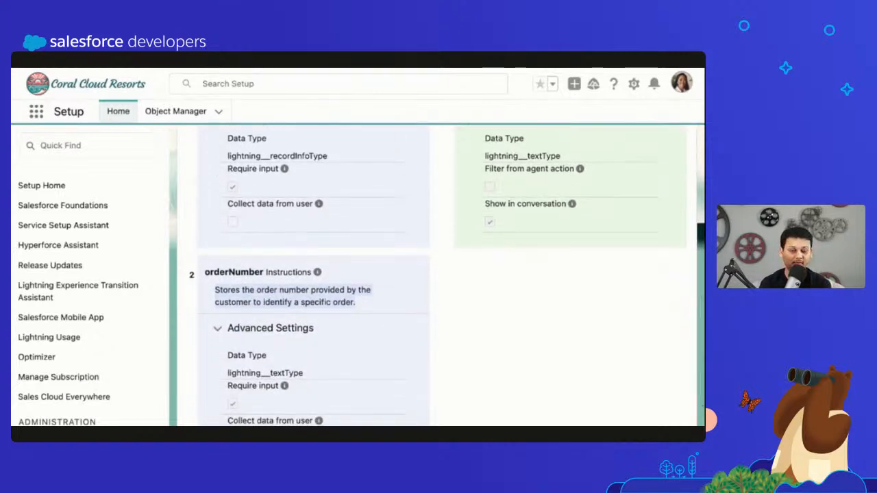
scroll(438, 274, "up", 1)
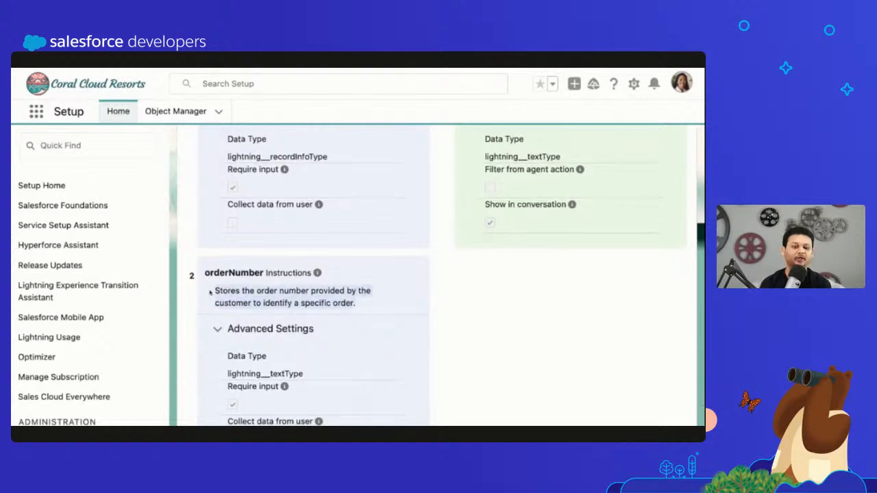
Open the flow referenced by the Get Order By Order Number action and show its resources and elements.
scroll(361, 299, "up", 8)
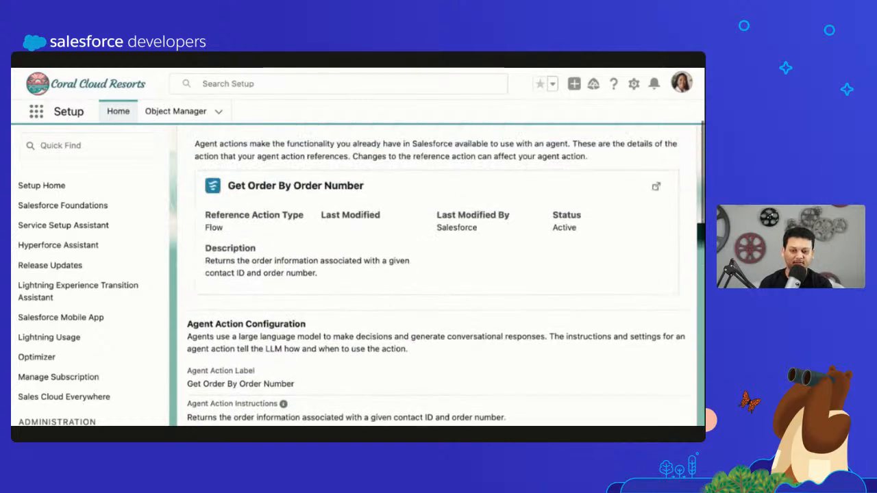
left_click(656, 206)
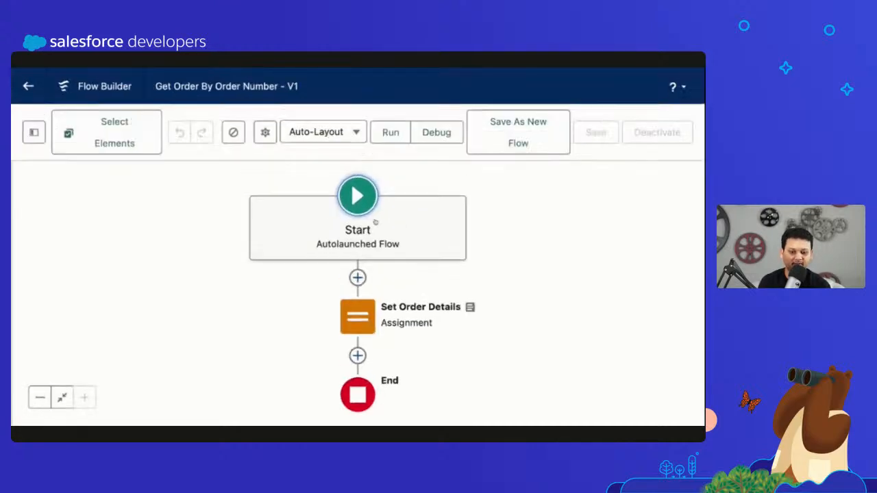
left_click(34, 132)
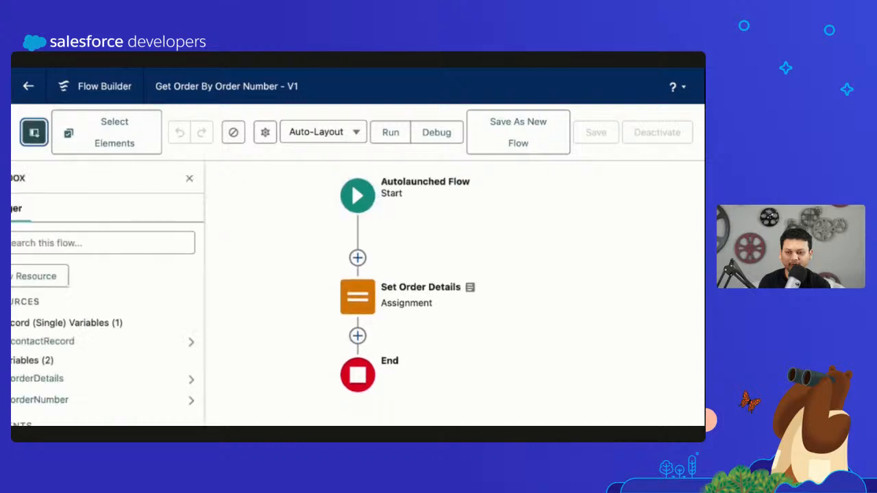
scroll(129, 279, "down", 2)
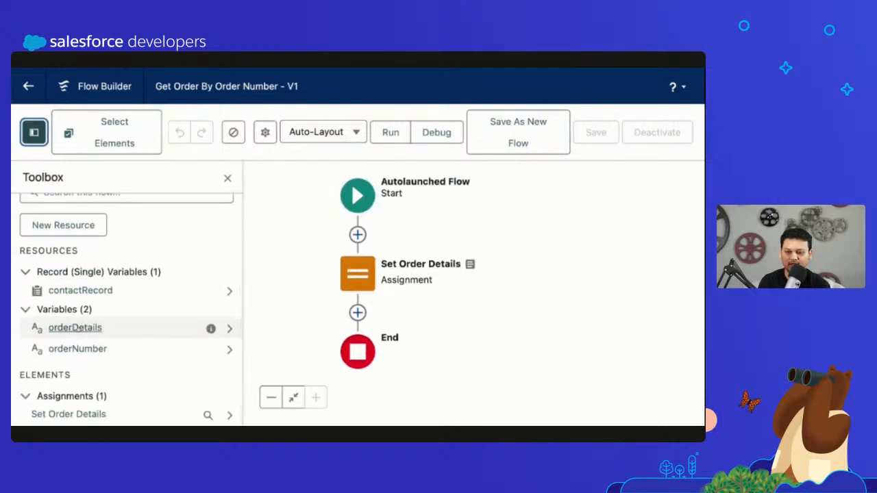
Inspect the orderDetails variable's description, data type and availability outside the flow, leaving its settings unedited.
left_click(80, 328)
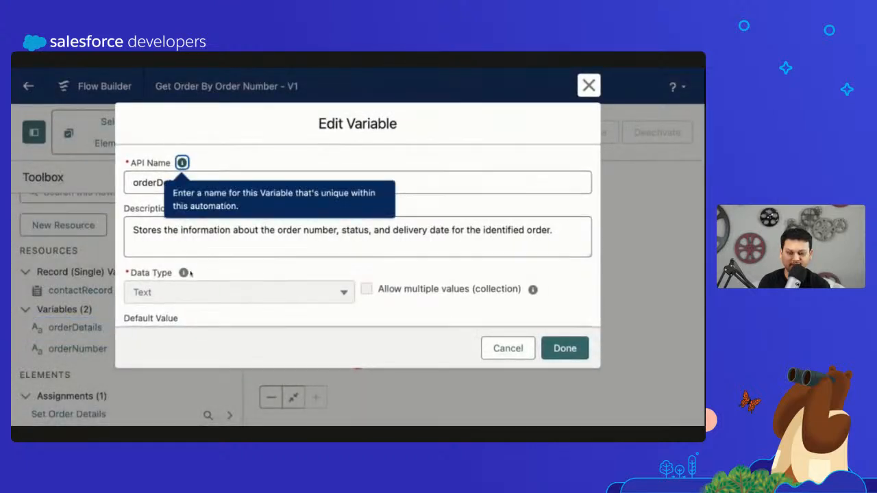
scroll(236, 265, "down", 3)
scroll(189, 261, "up", 2)
scroll(189, 261, "up", 1)
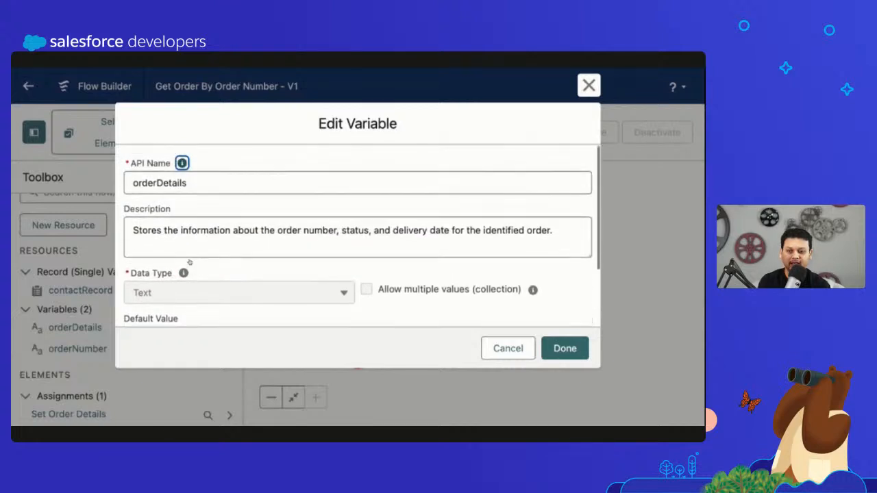
scroll(189, 219, "down", 3)
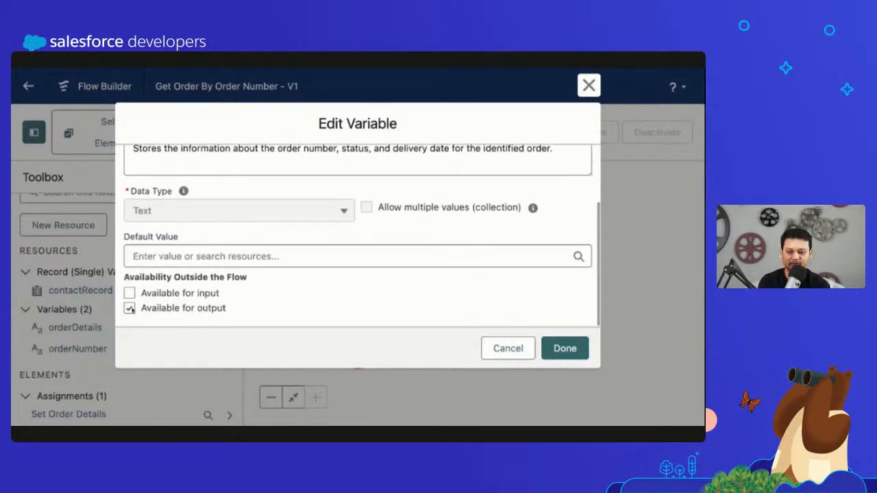
left_click(589, 85)
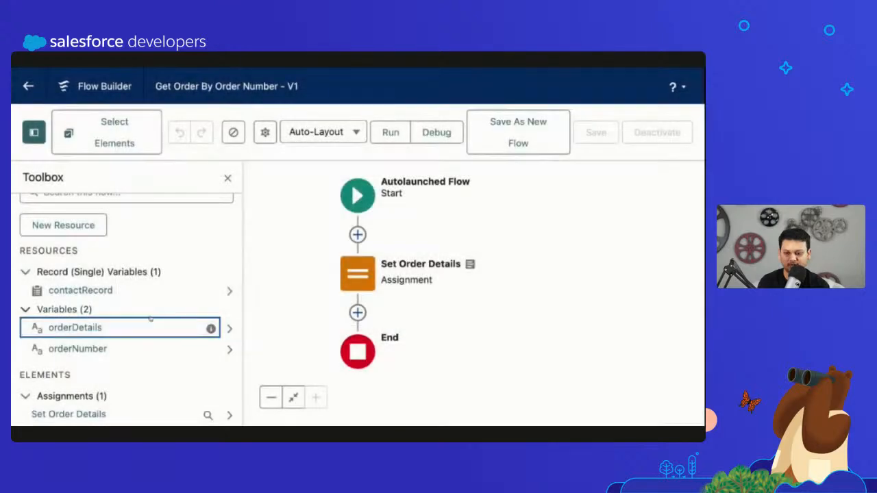
Inspect the orderNumber variable's availability outside the flow and its description, leaving its settings unedited.
left_click(82, 349)
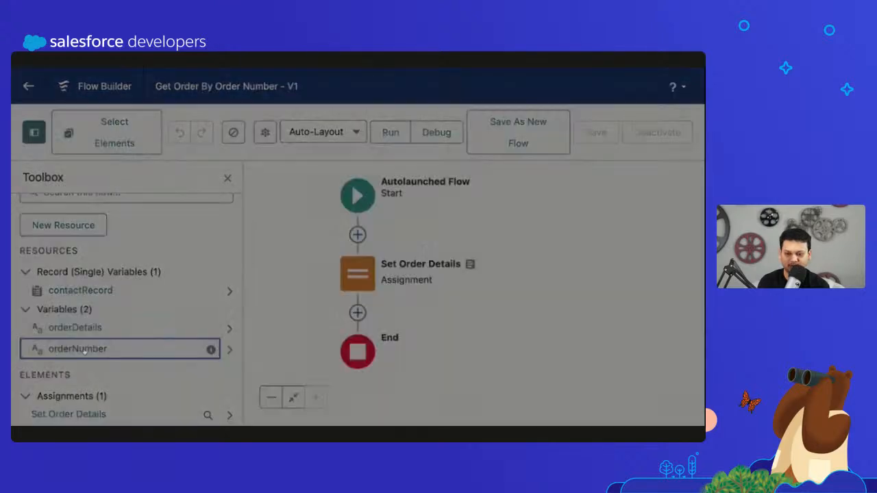
scroll(355, 243, "down", 3)
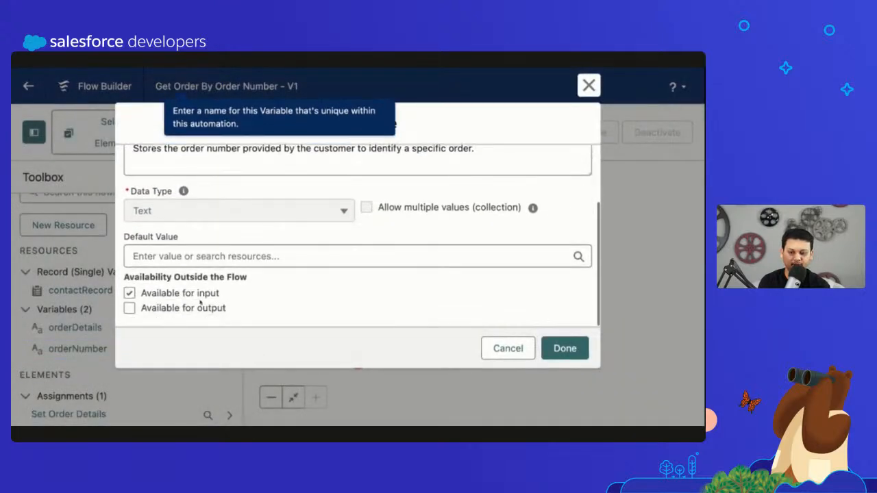
scroll(303, 242, "up", 3)
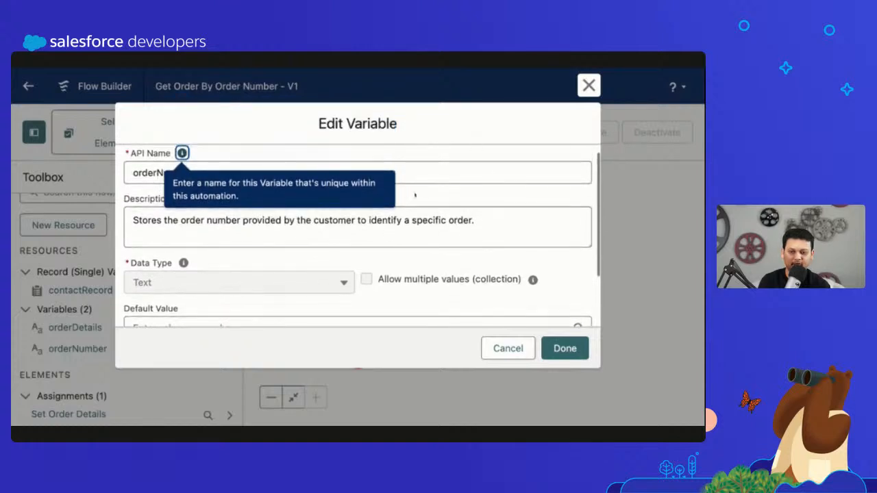
triple_click(304, 220)
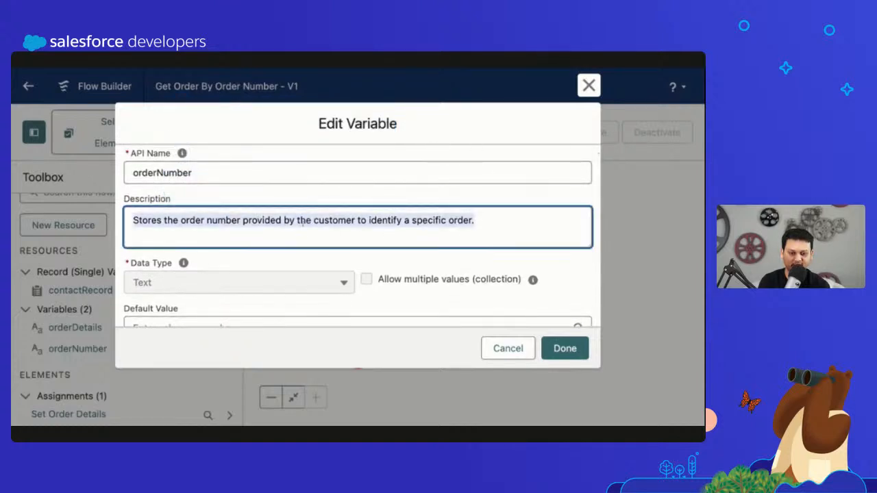
left_click(591, 86)
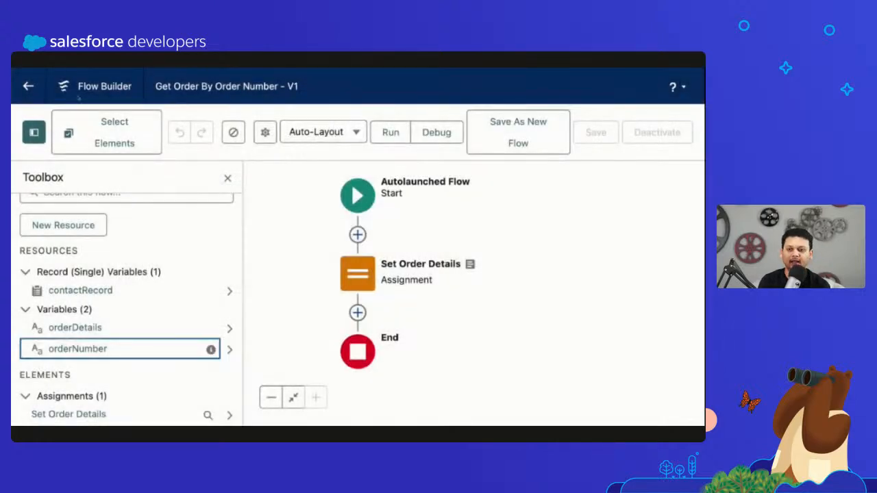
Return from the flow to the agent action details and review the Contact record input and orderDetails output.
left_click(28, 86)
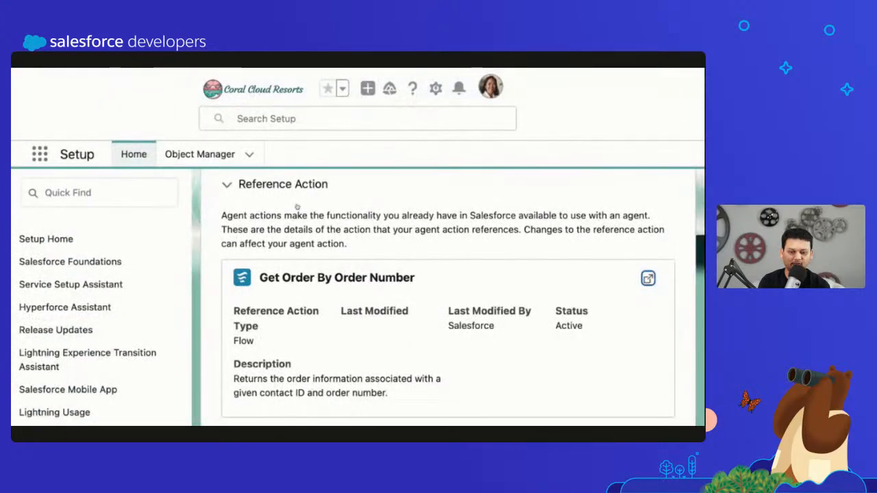
key("super+minus")
key("super+minus")
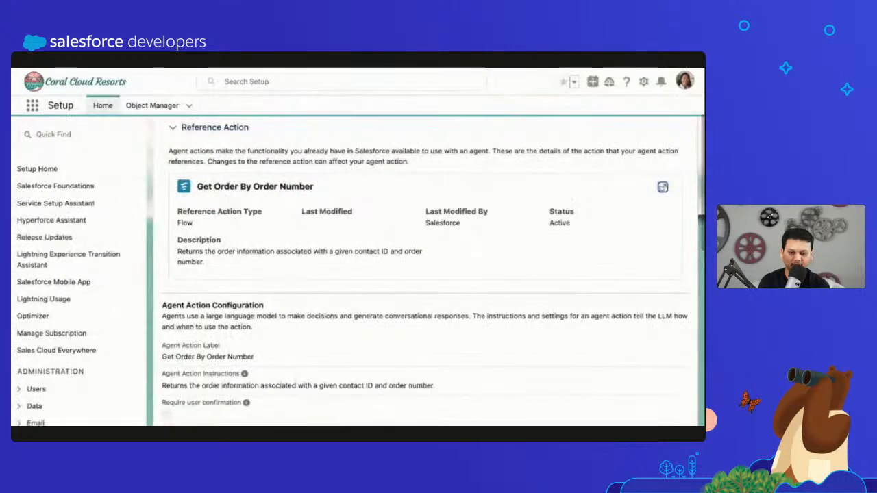
key("super+equal")
scroll(329, 307, "down", 5)
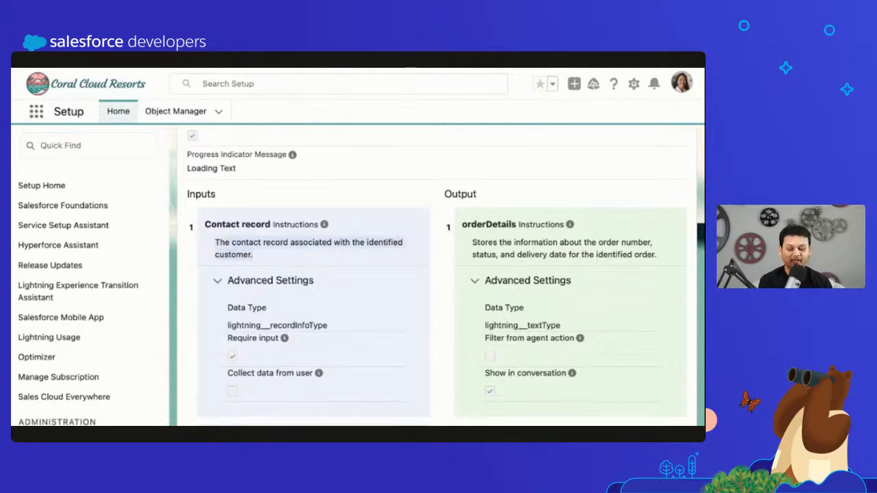
Read the agent action instructions of Get Order By Order Number, focusing on the word "information".
scroll(438, 274, "up", 1)
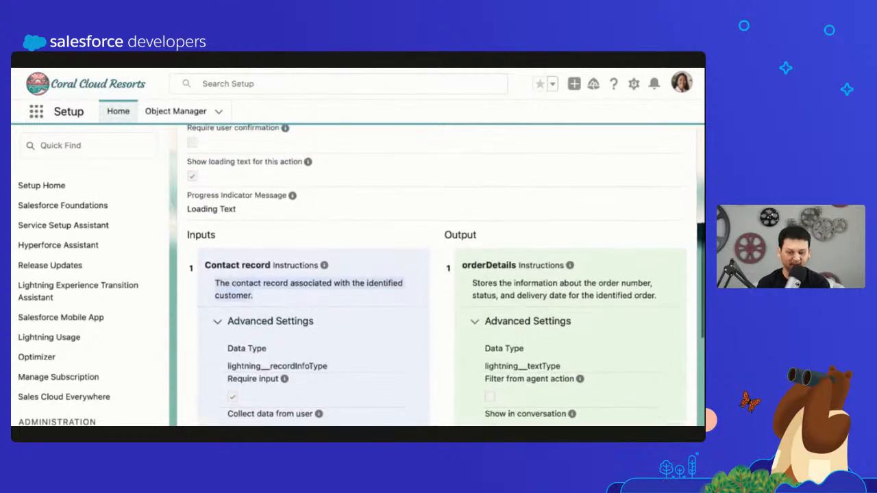
scroll(265, 201, "up", 2)
double_click(264, 203)
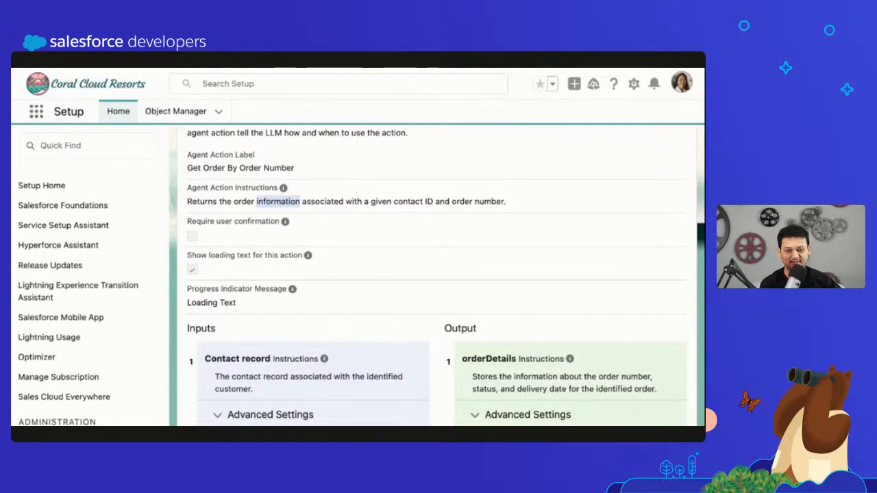
left_click(266, 203)
scroll(352, 323, "down", 1)
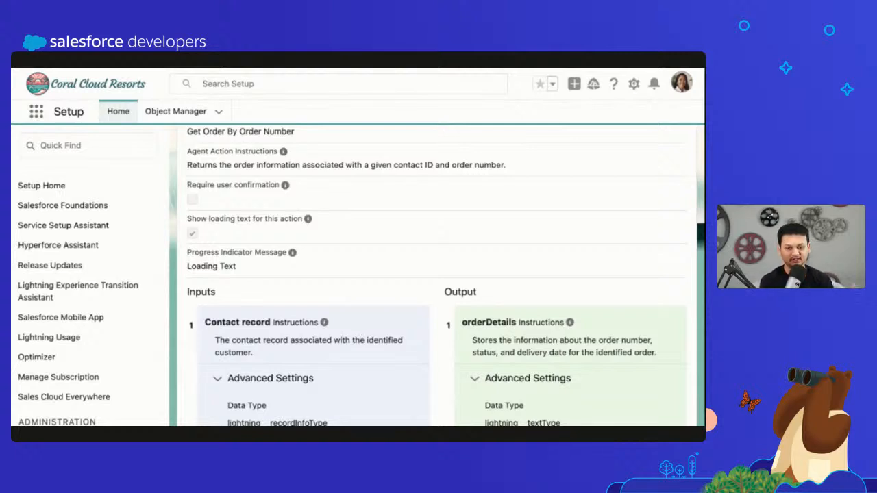
Review the action's name, reference action and agent action instructions on the details page.
scroll(238, 302, "up", 8)
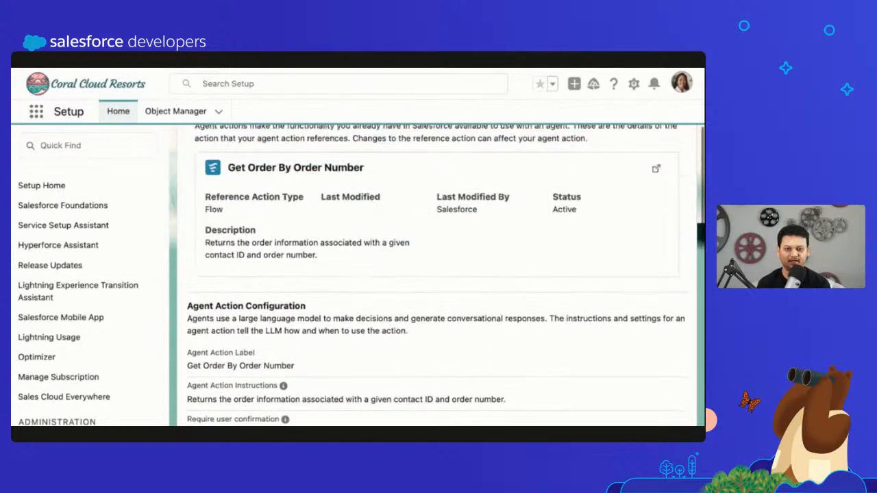
scroll(237, 302, "up", 2)
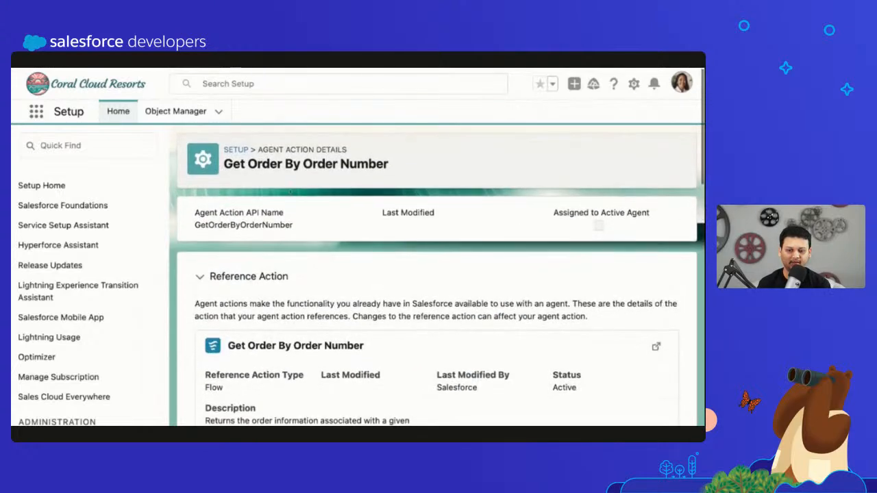
left_click_drag(225, 164, 411, 164)
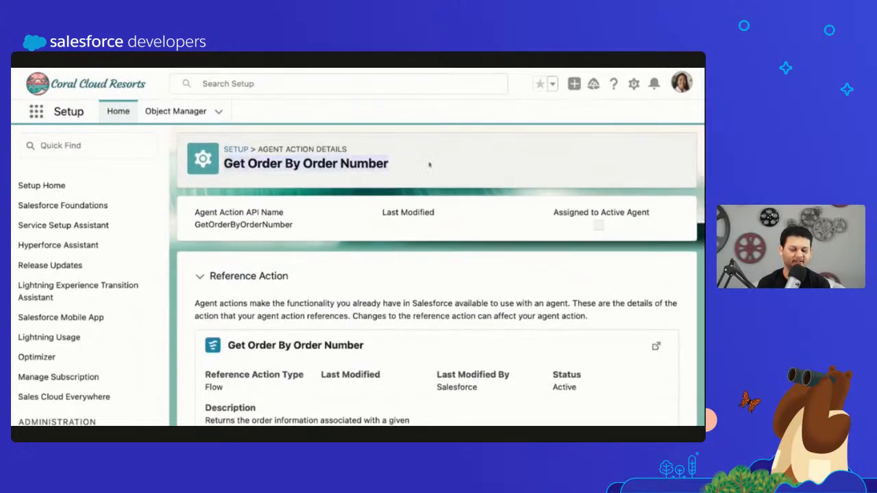
scroll(419, 234, "down", 5)
scroll(418, 235, "down", 3)
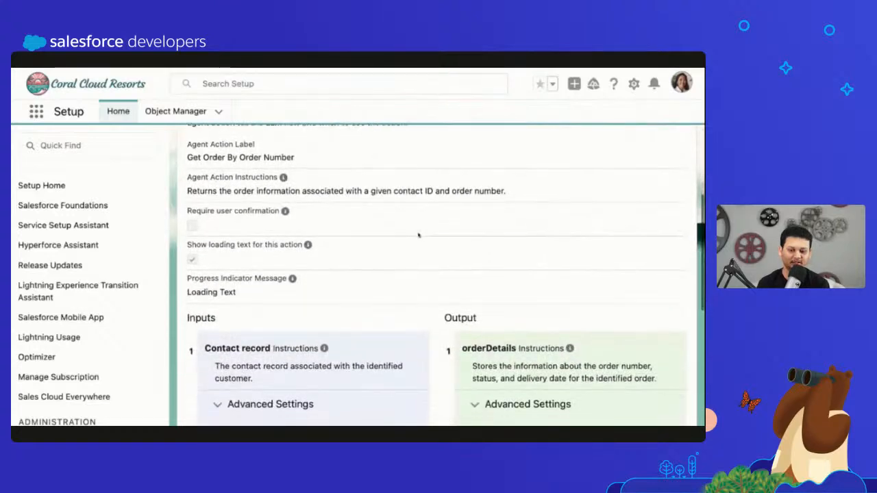
scroll(408, 204, "up", 1)
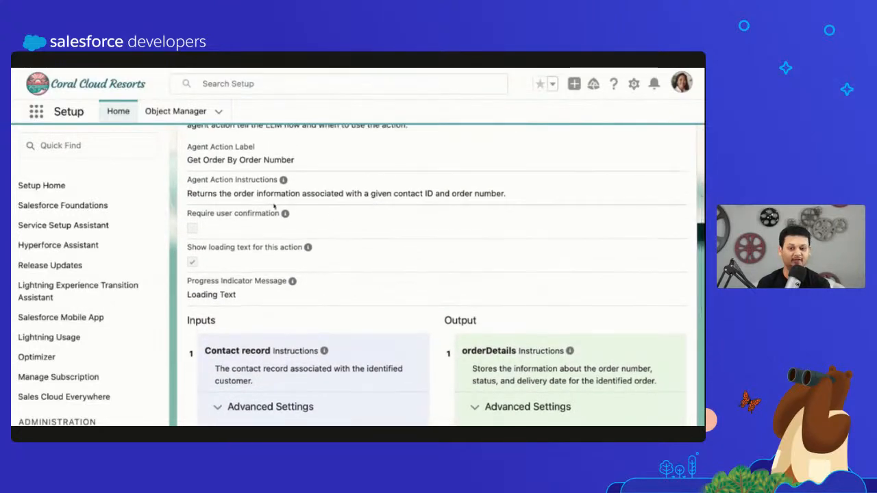
Review all inputs and the output of the Get Order By Order Number action with their advanced settings.
scroll(407, 235, "down", 5)
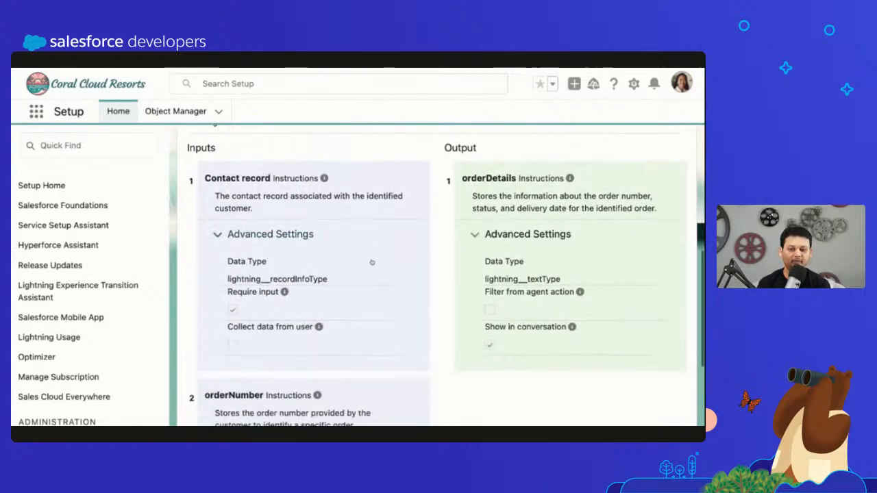
scroll(372, 261, "down", 5)
scroll(311, 310, "up", 7)
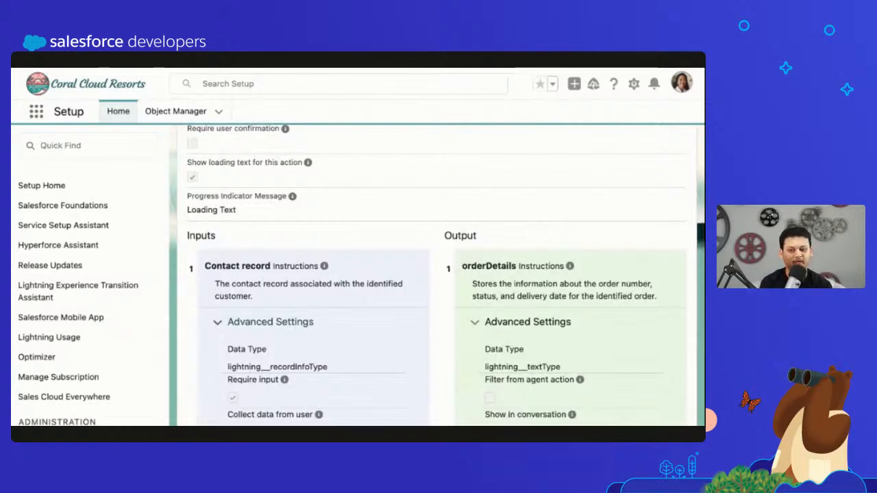
scroll(436, 274, "up", 5)
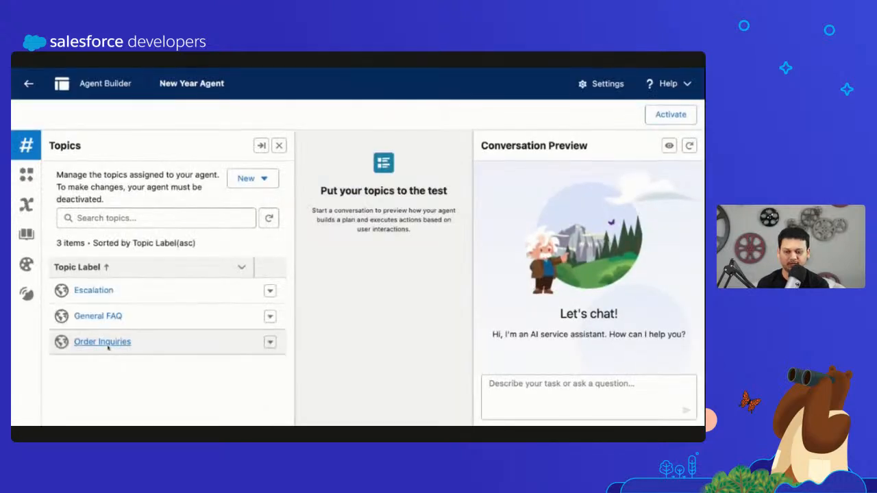
Open the Order Inquiries topic of the New Year Agent and read through its scope and instructions.
left_click(131, 337)
scroll(155, 347, "down", 8)
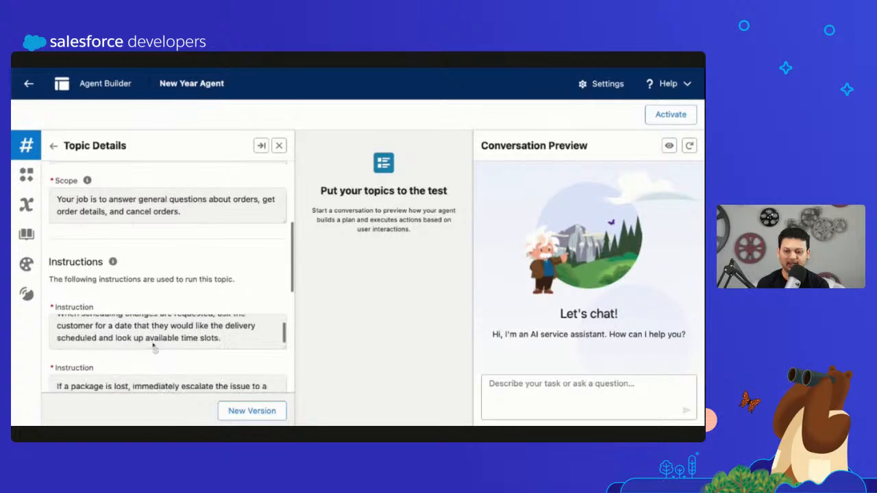
scroll(155, 348, "down", 5)
scroll(155, 348, "up", 5)
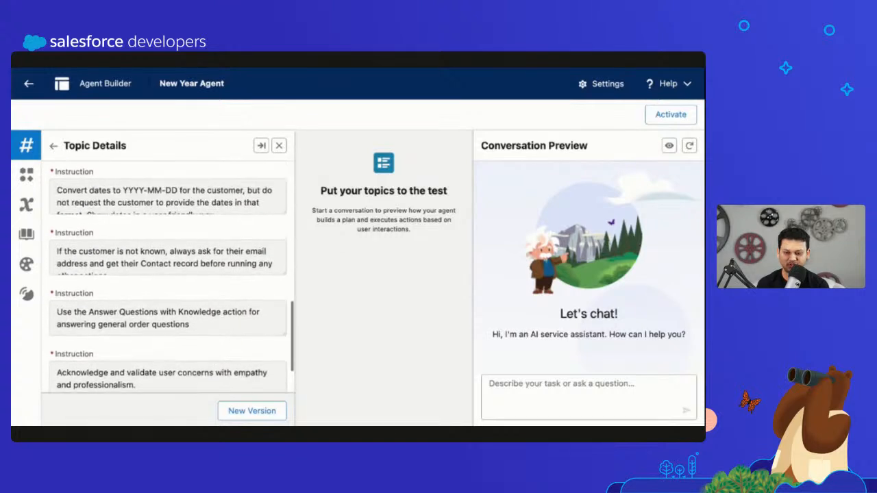
scroll(167, 284, "up", 2)
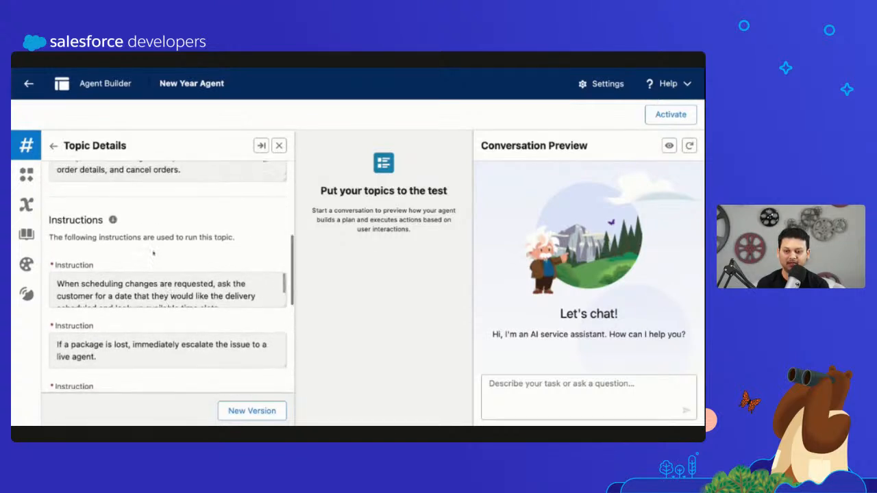
Read the help text for the Order Inquiries instructions and look over the topic's actions.
scroll(168, 284, "up", 1)
mouse_move(113, 241)
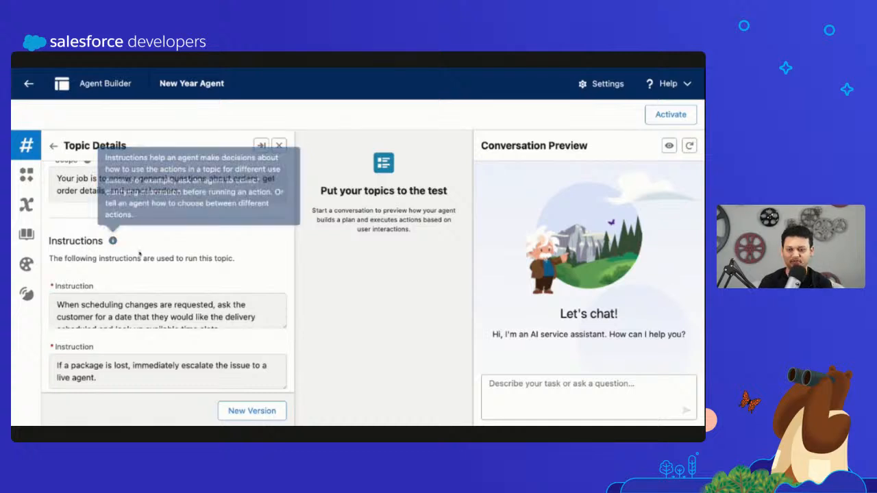
scroll(183, 188, "up", 5)
left_click(185, 175)
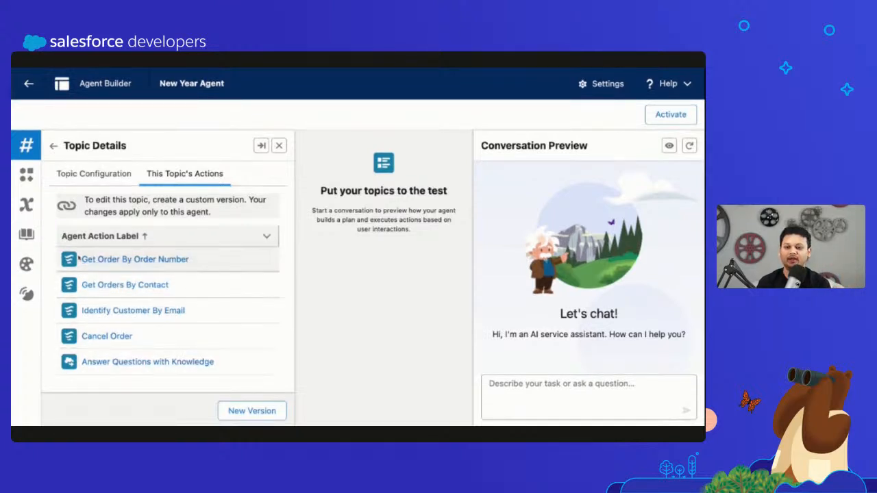
left_click(110, 175)
scroll(152, 272, "down", 6)
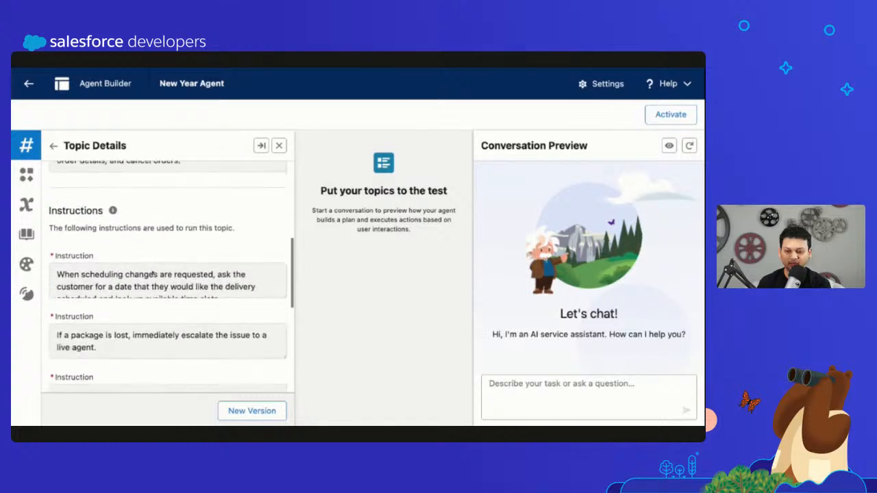
Enlarge the scheduling-changes instruction field and highlight its full text while reading through the topic configuration.
scroll(155, 274, "down", 1)
scroll(256, 284, "up", 1)
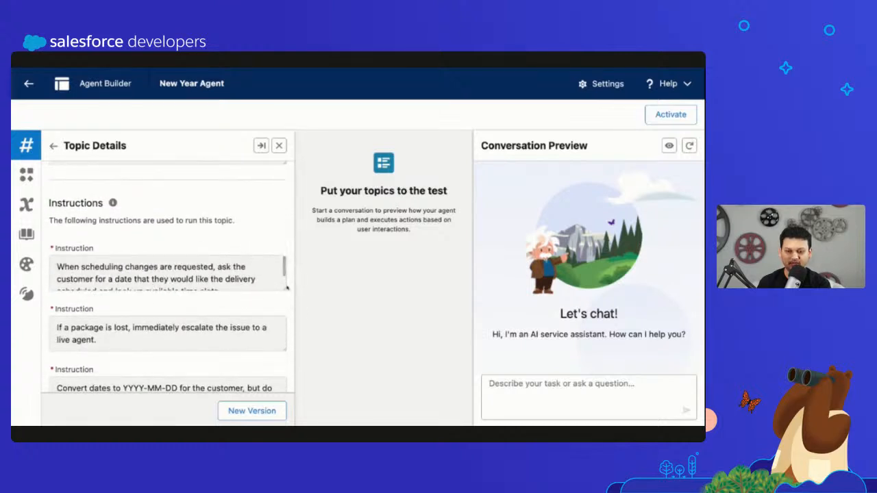
left_click_drag(285, 287, 284, 308)
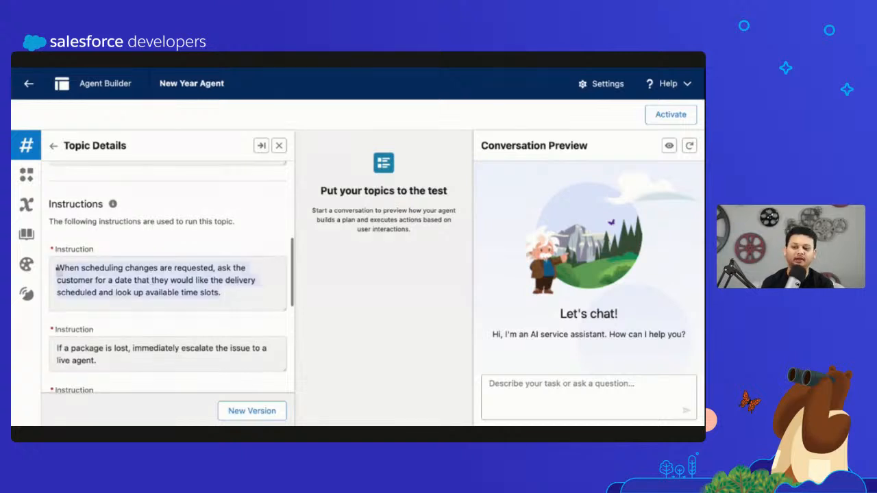
scroll(157, 277, "up", 5)
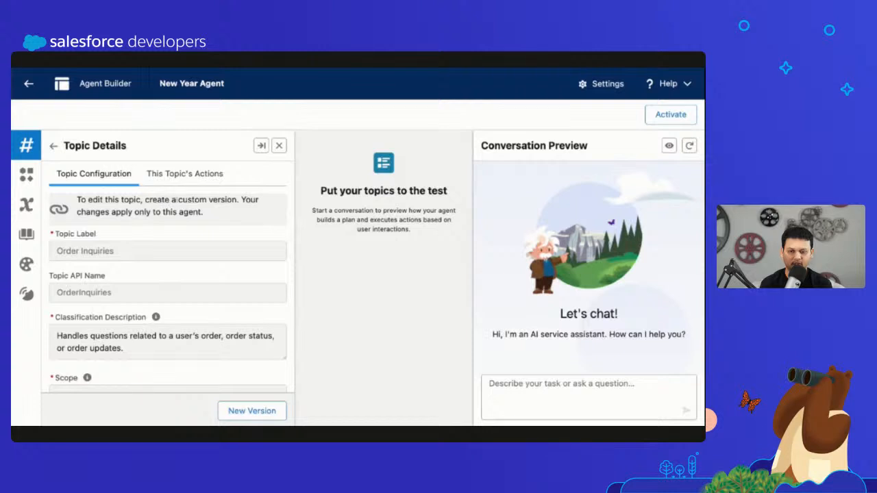
scroll(176, 264, "down", 5)
scroll(176, 266, "down", 5)
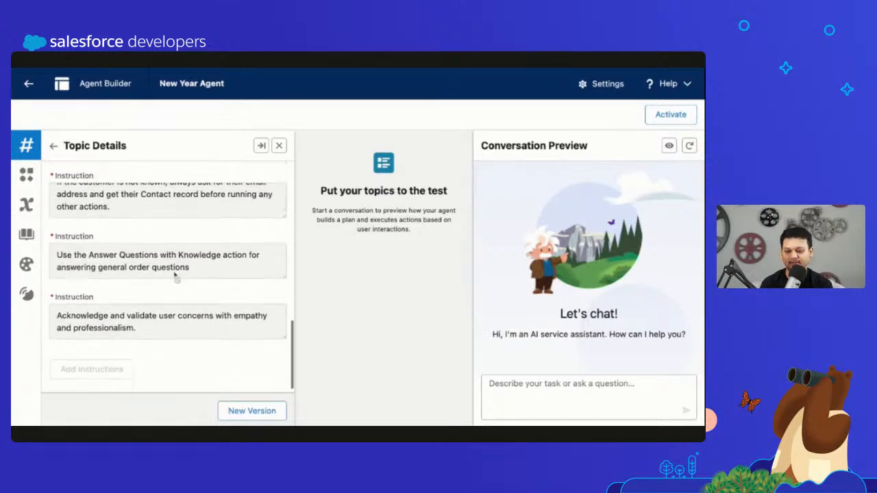
scroll(176, 275, "up", 5)
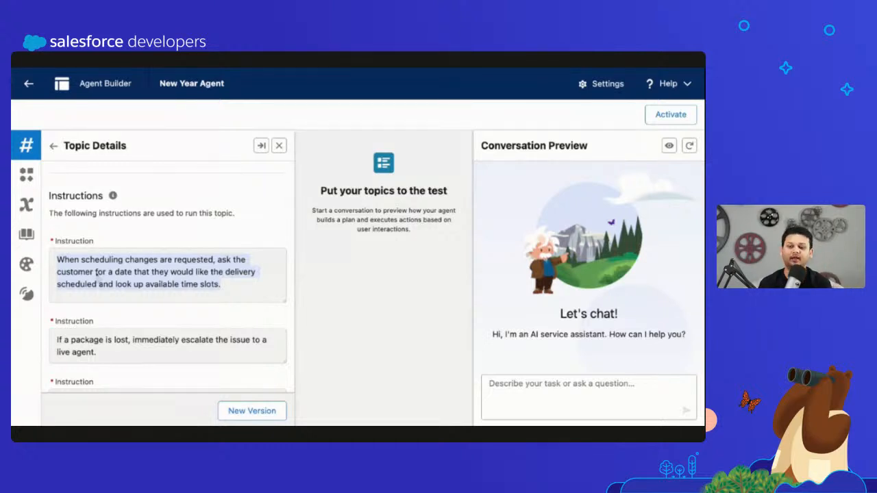
left_click(71, 266)
triple_click(54, 264)
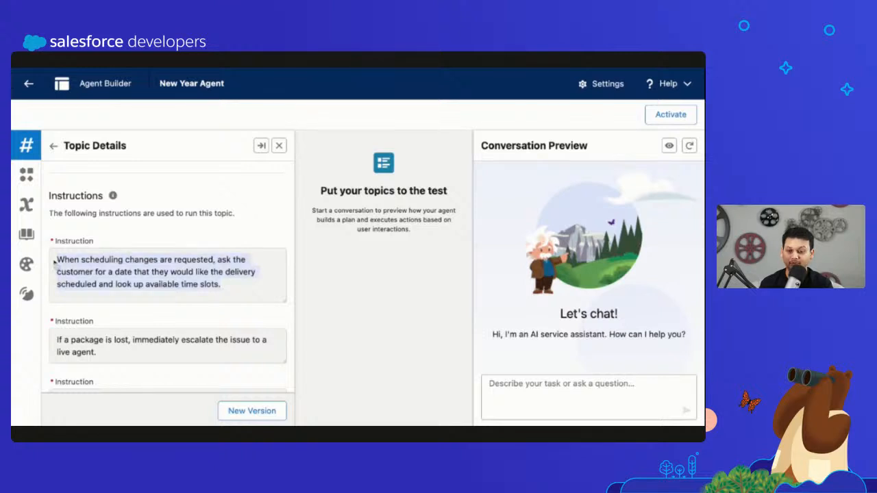
Review the topic's scope and other instructions, and highlight the instruction about scheduling changes again.
scroll(54, 264, "down", 2)
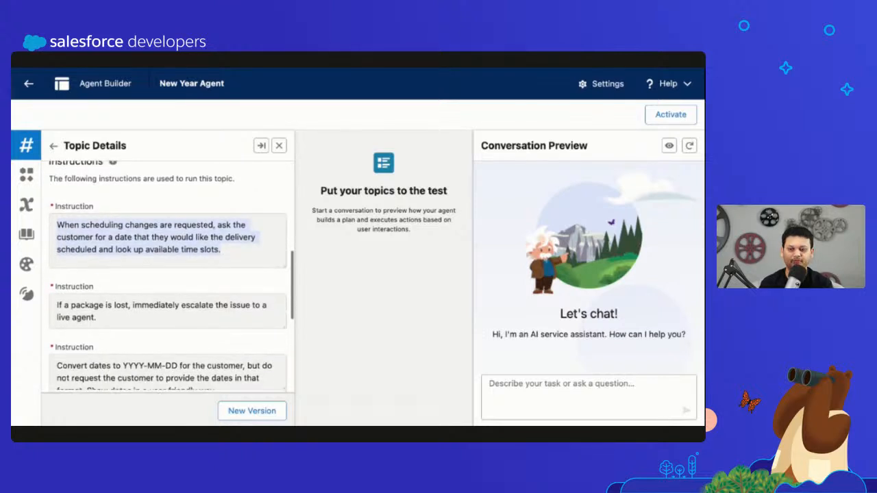
scroll(168, 274, "down", 6)
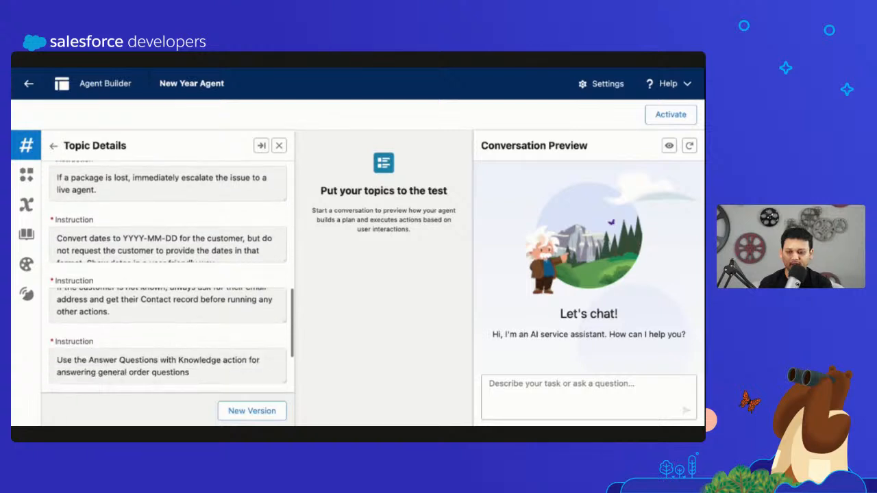
scroll(168, 274, "up", 8)
scroll(199, 303, "up", 3)
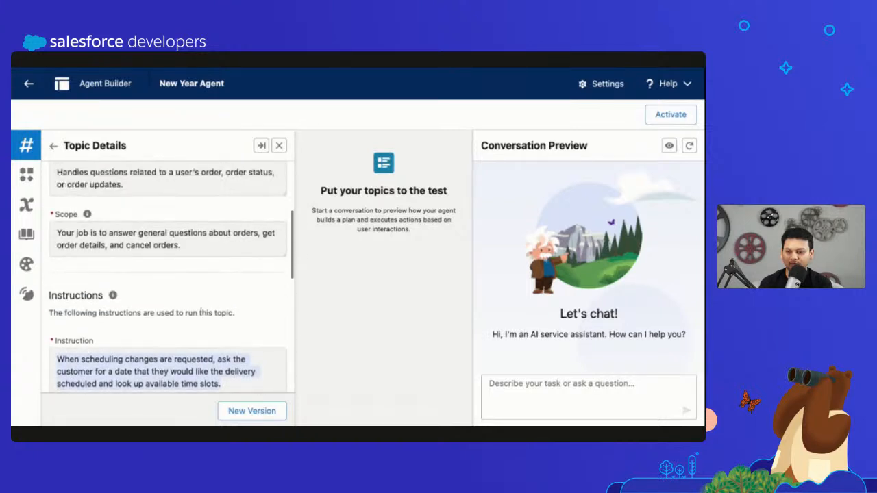
scroll(198, 303, "down", 5)
scroll(199, 304, "up", 2)
left_click(206, 293)
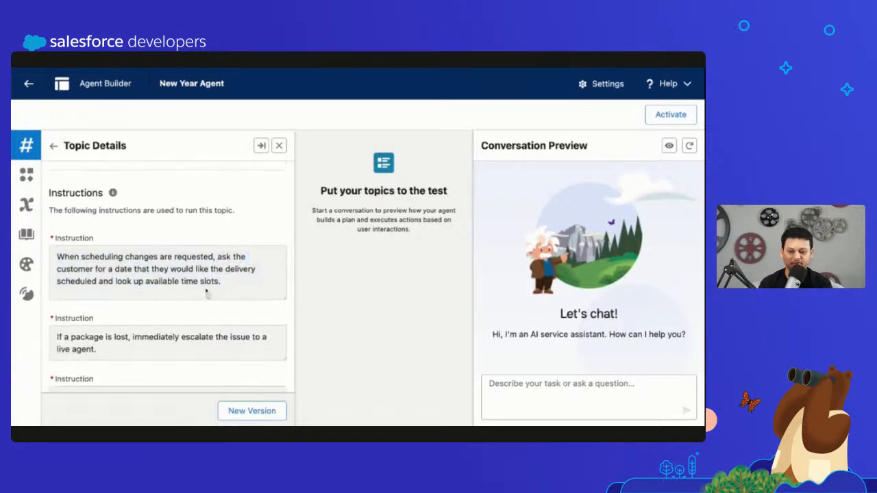
left_click_drag(233, 293, 58, 270)
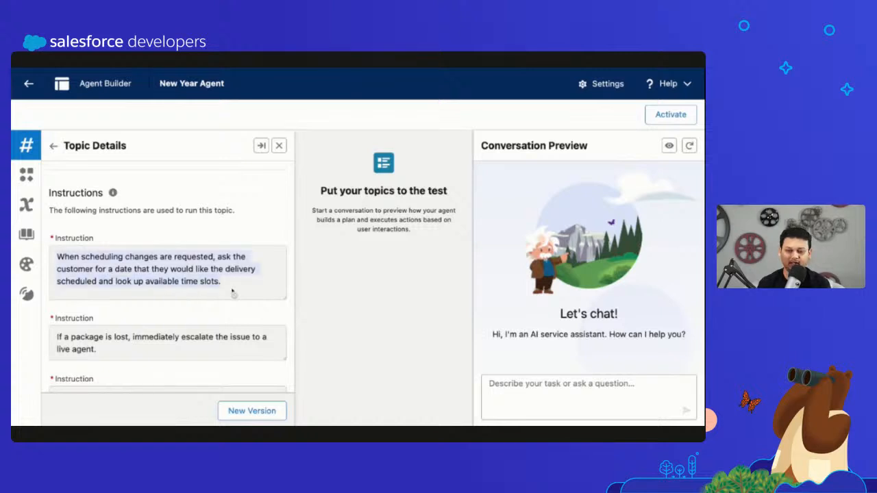
Read the remaining Order Inquiries instructions and reread the explanation of what topic instructions are for.
scroll(165, 269, "down", 1)
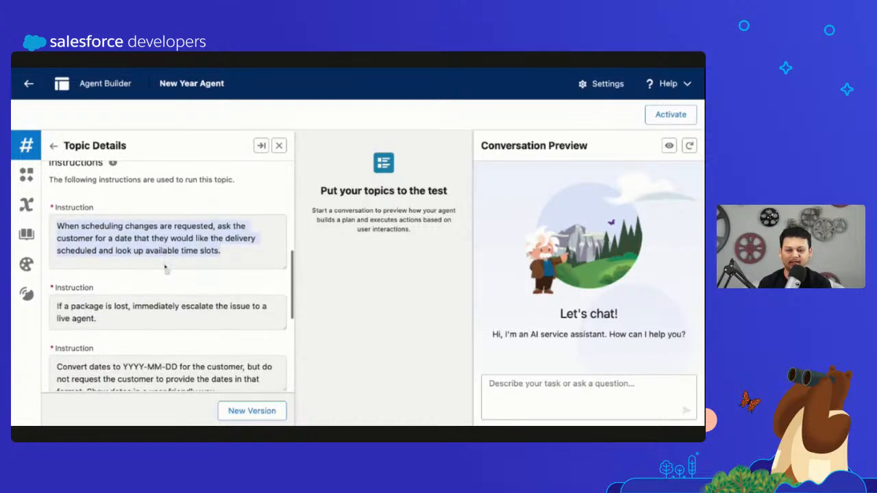
scroll(165, 269, "down", 3)
scroll(165, 269, "down", 6)
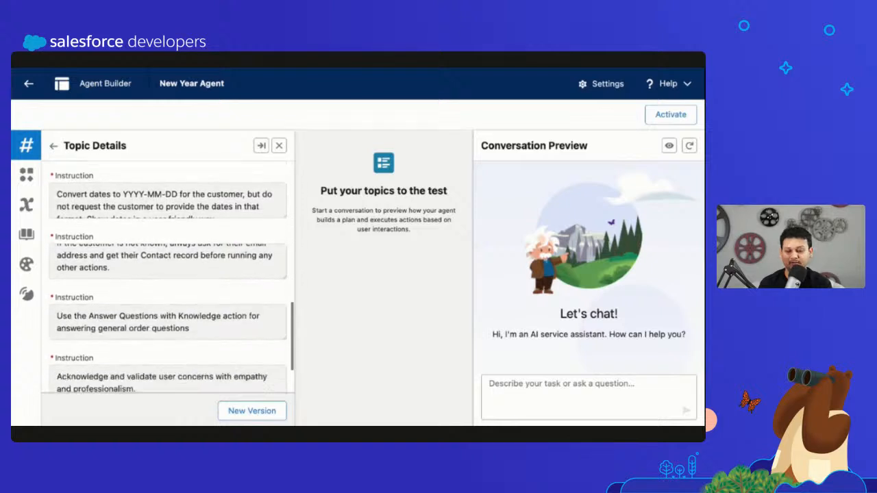
scroll(165, 269, "up", 9)
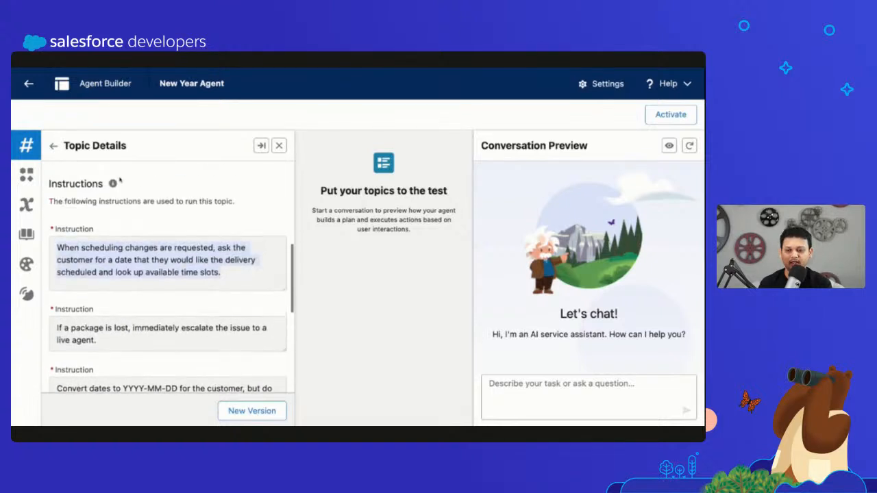
mouse_move(113, 183)
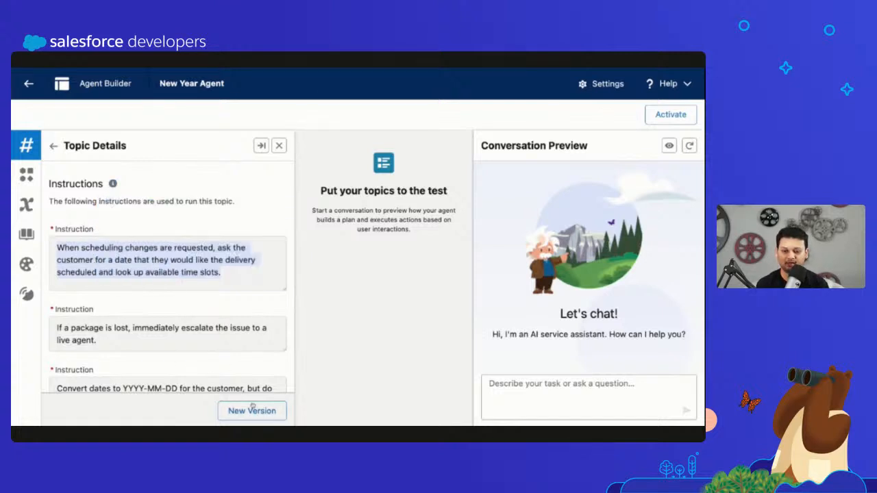
scroll(252, 336, "up", 1)
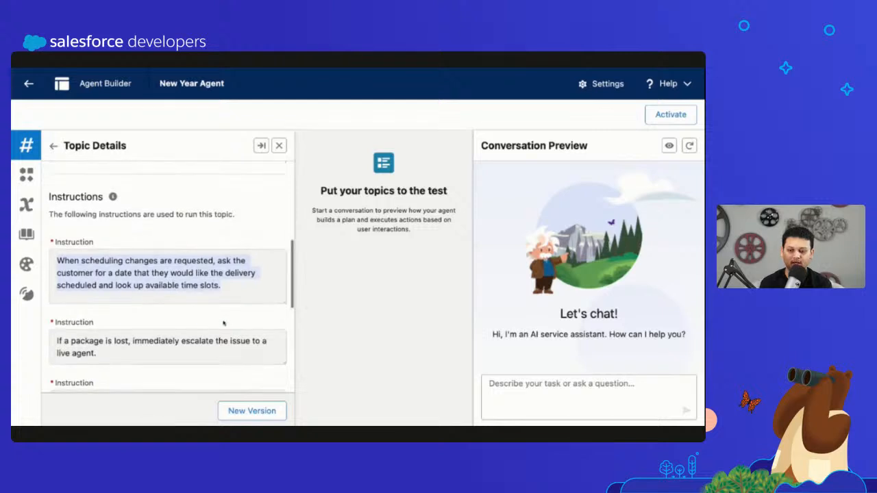
scroll(224, 324, "down", 1)
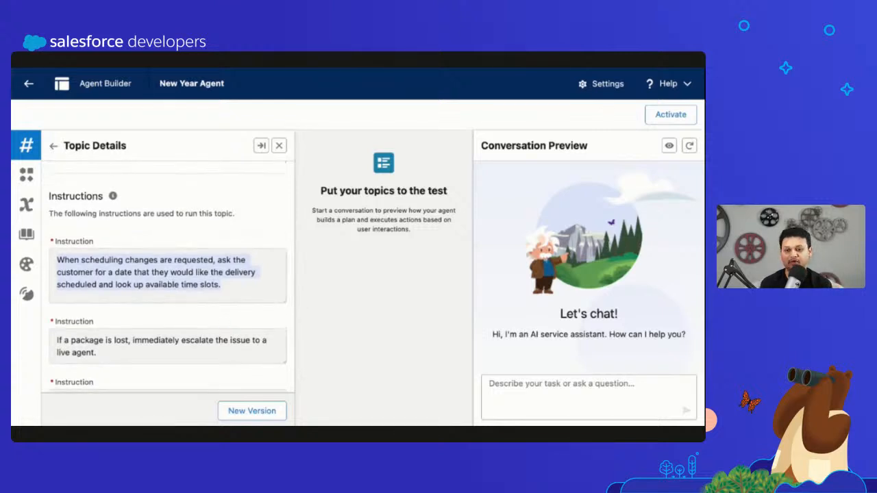
Compare the topic's actions list with its configuration and look through the Agents page in Setup.
scroll(194, 306, "up", 5)
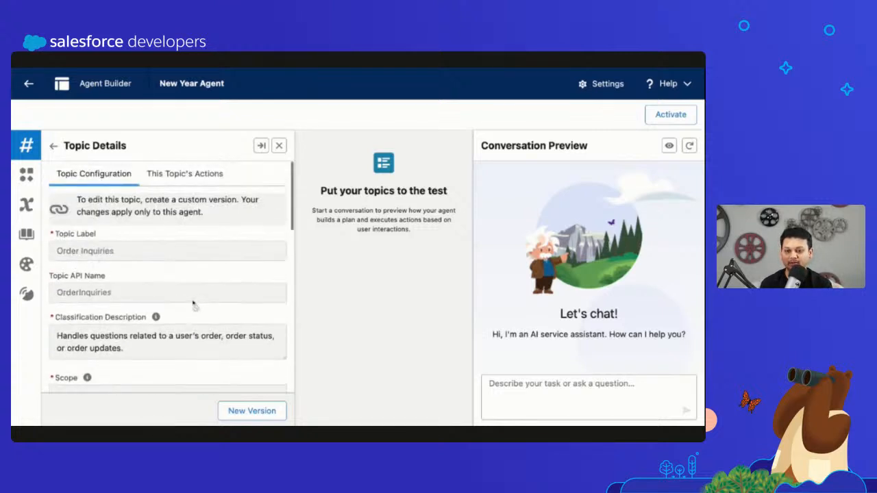
left_click(200, 184)
left_click(118, 176)
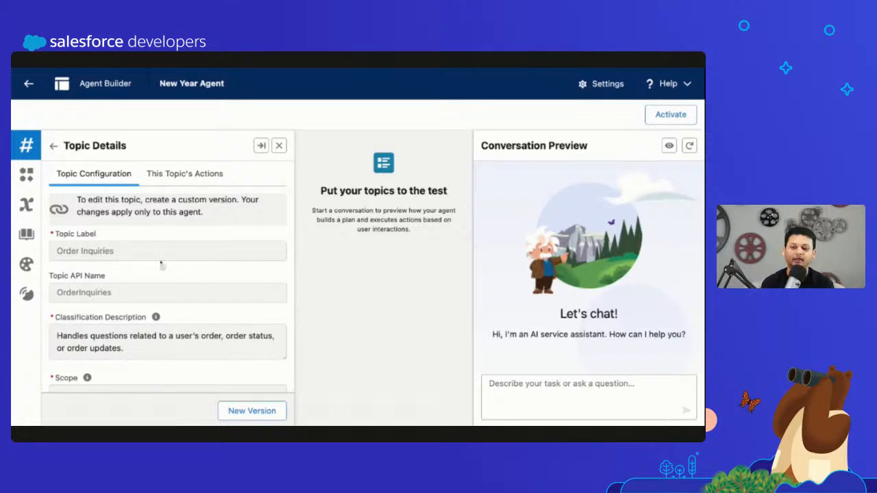
scroll(161, 265, "down", 3)
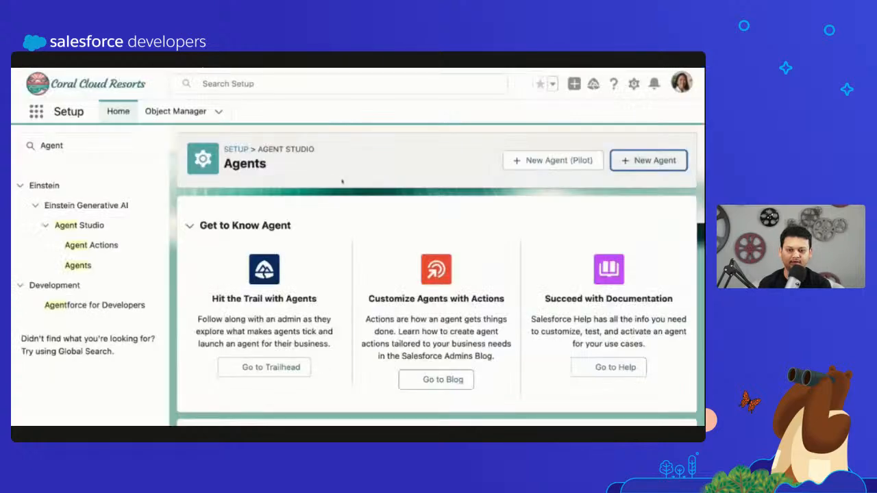
scroll(297, 193, "down", 5)
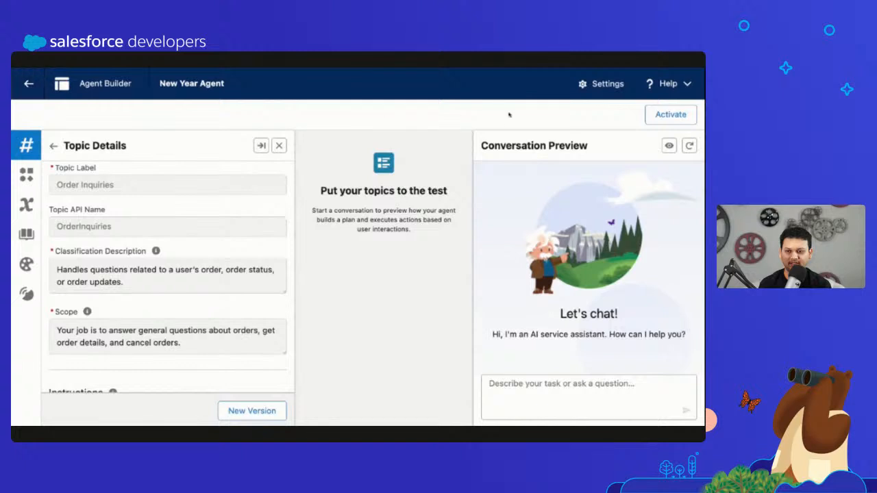
Activate the New Year Agent and reopen the Order Inquiries topic to check whether its instructions can be edited.
left_click(658, 115)
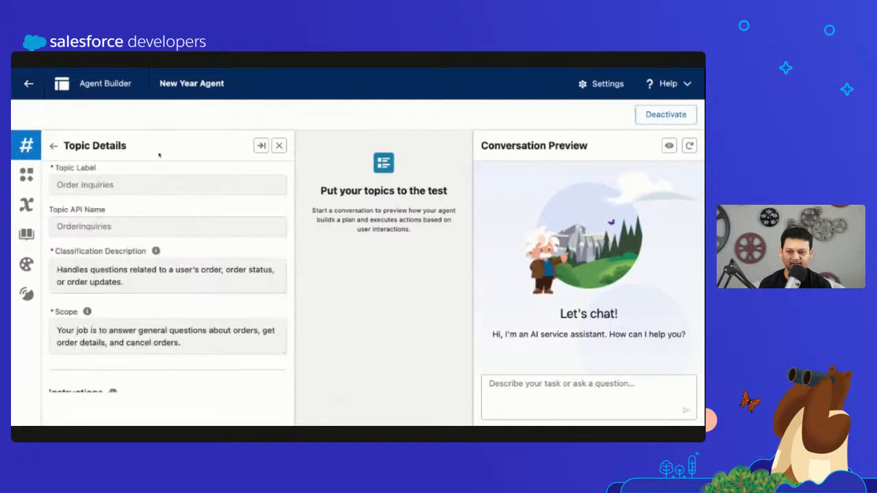
left_click(54, 146)
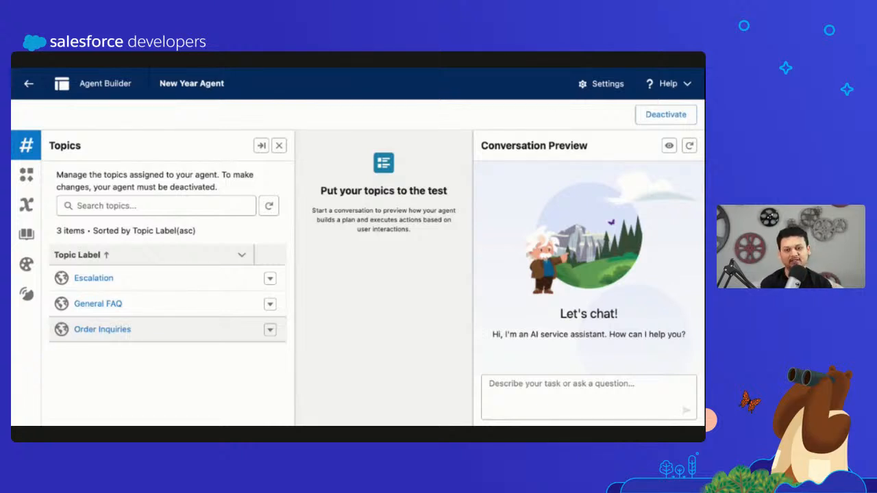
left_click(110, 331)
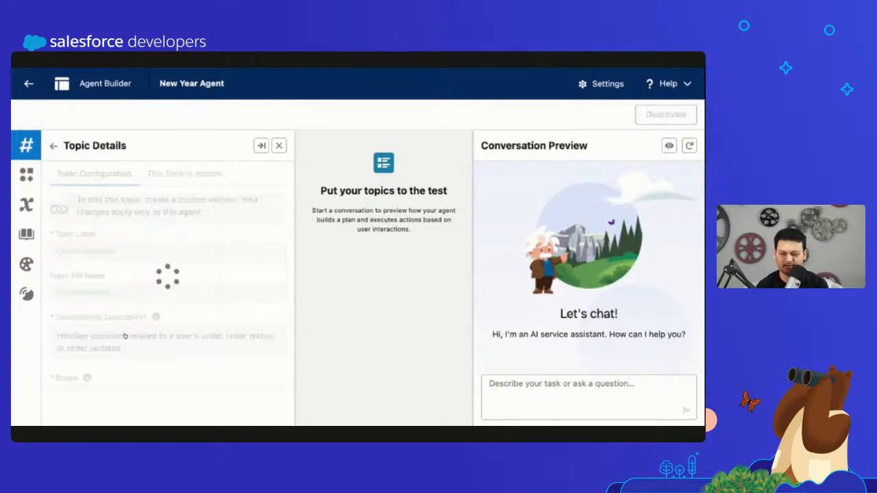
scroll(200, 307, "down", 10)
scroll(200, 307, "down", 3)
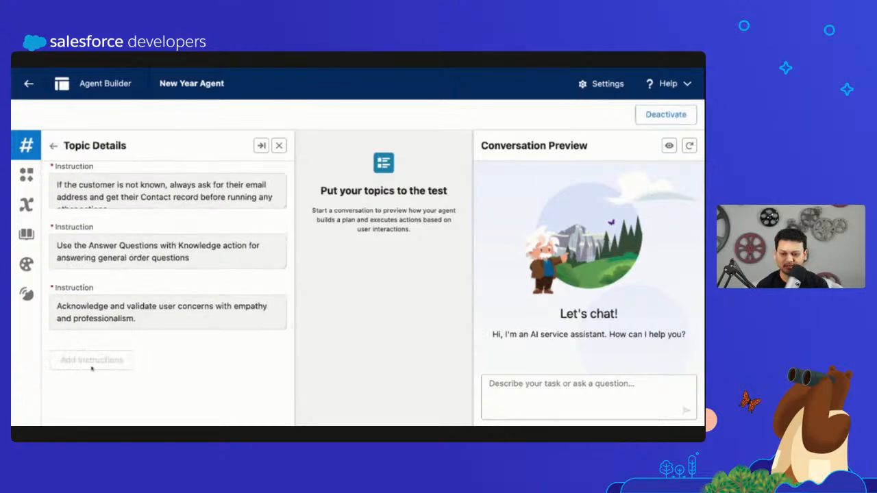
scroll(211, 278, "up", 15)
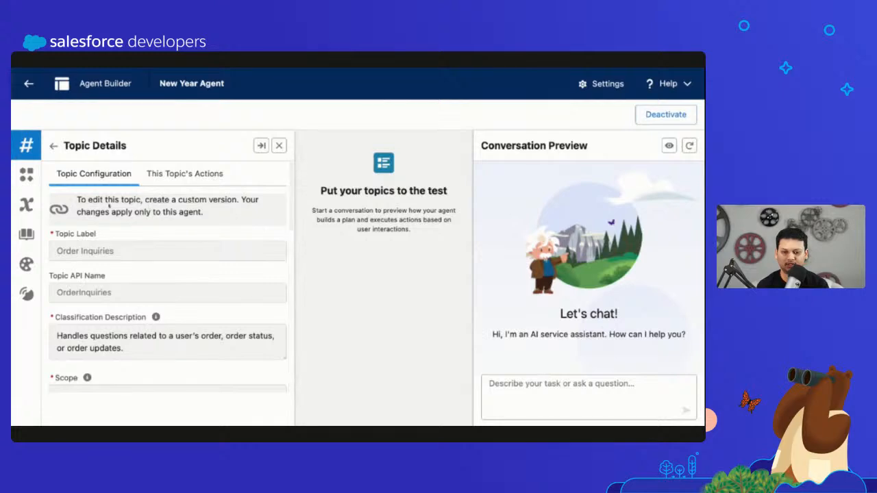
Deactivate the New Year Agent and create a new version of the Order Inquiries topic.
left_click(683, 120)
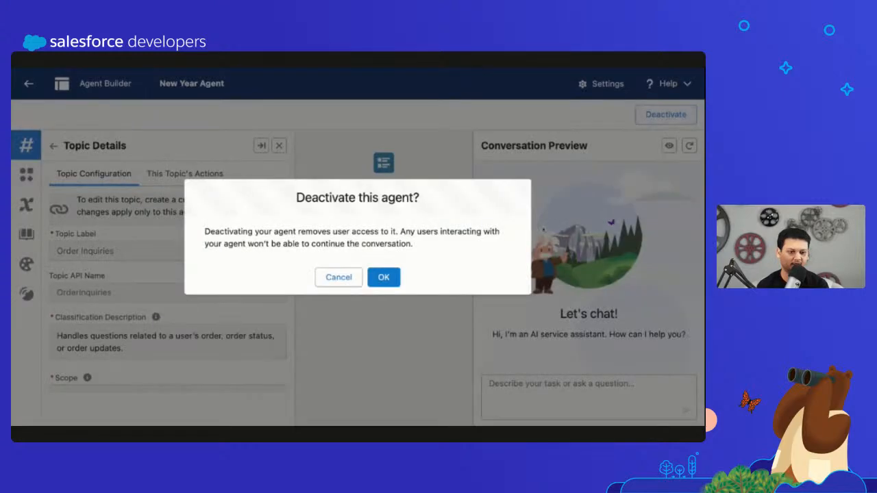
left_click(383, 278)
scroll(241, 381, "down", 10)
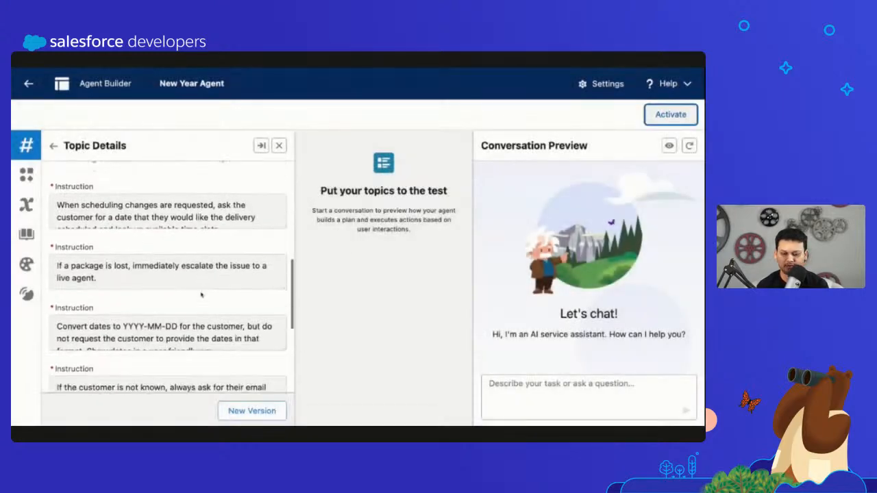
scroll(241, 380, "down", 3)
left_click(255, 410)
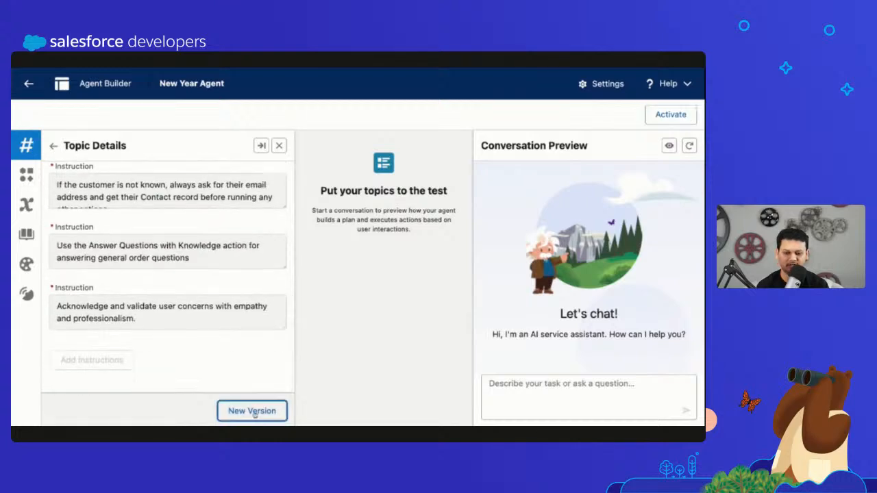
Review the editable instructions and assigned actions in the new Order Inquiries version, and return to the topics list.
scroll(186, 292, "up", 5)
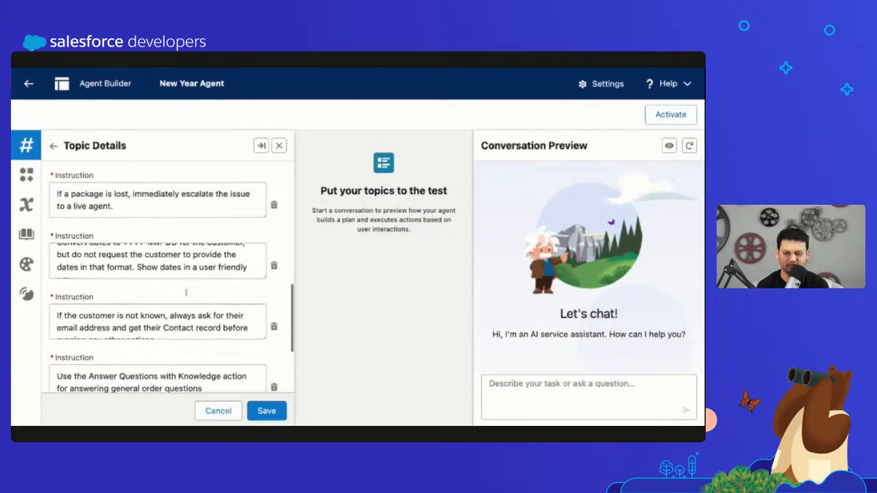
scroll(185, 291, "down", 5)
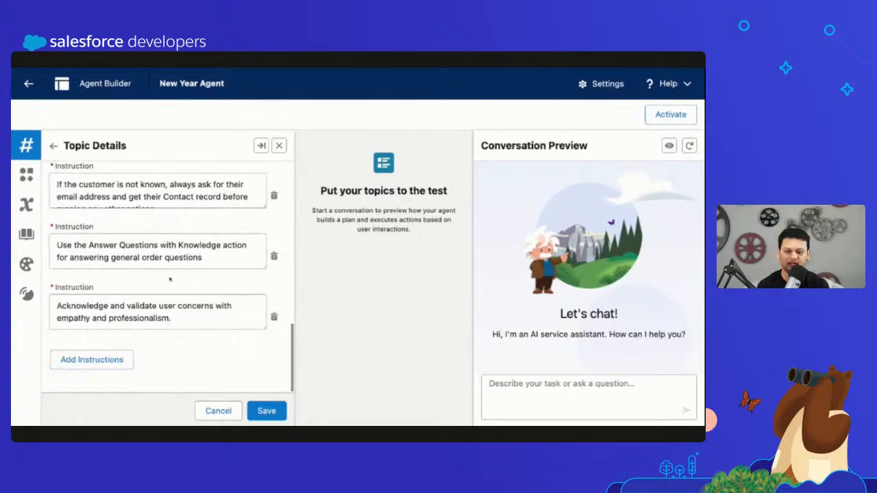
left_click(127, 364)
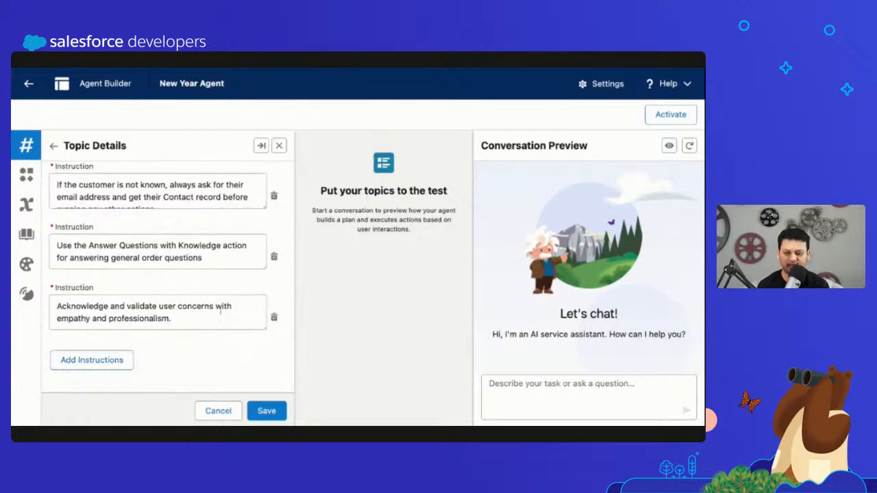
left_click(183, 174)
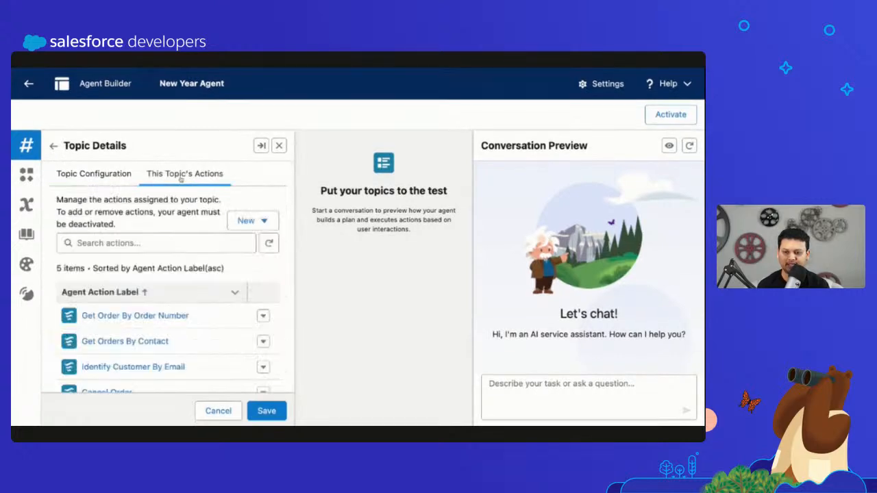
left_click(103, 177)
scroll(113, 228, "down", 3)
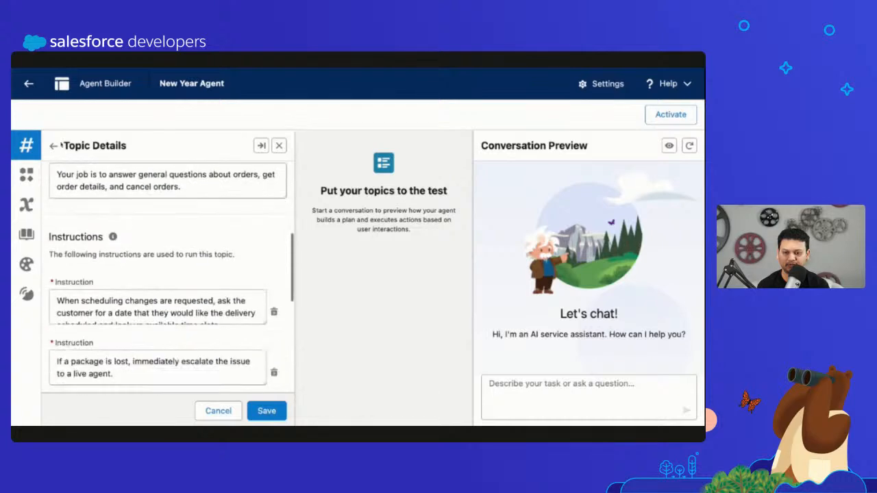
left_click(54, 145)
left_click(245, 180)
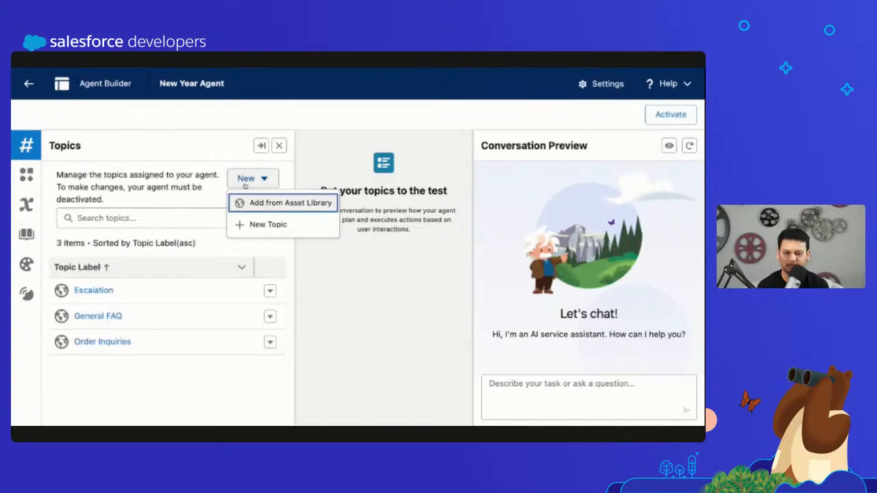
left_click(266, 224)
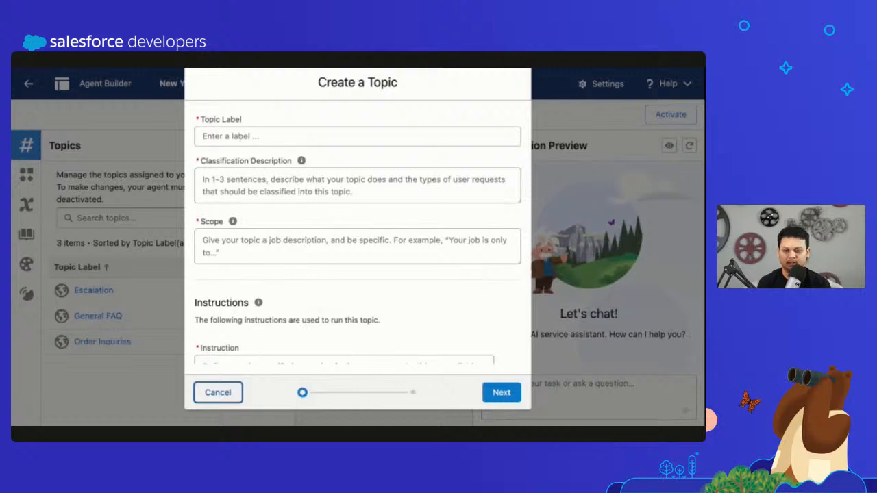
left_click(242, 140)
type("Create a Slack Channel for Incident Management")
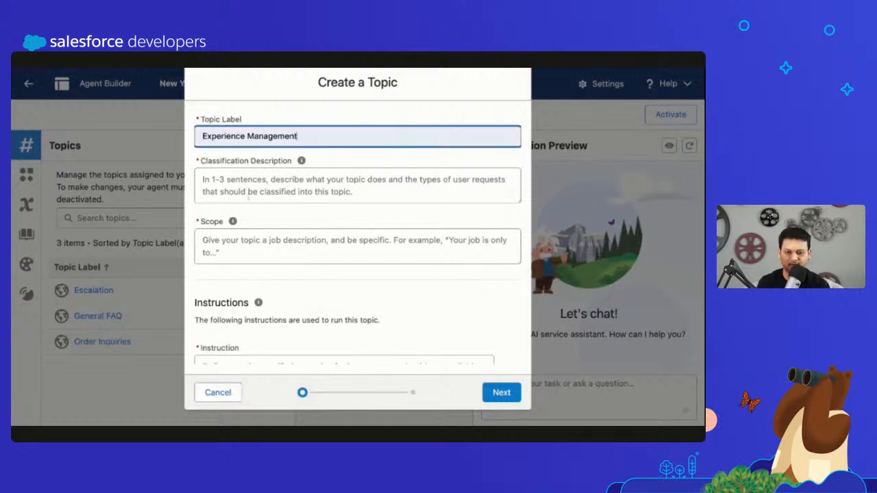
key("Tab")
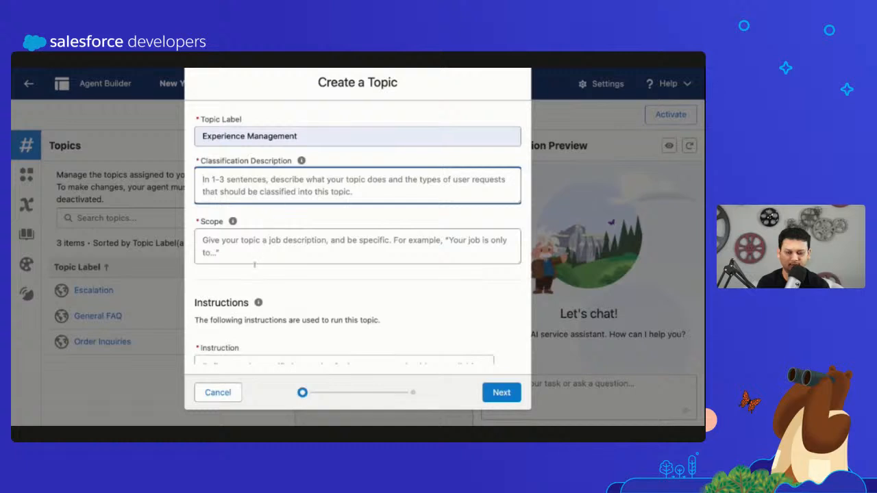
scroll(270, 232, "down", 3)
left_click(251, 344)
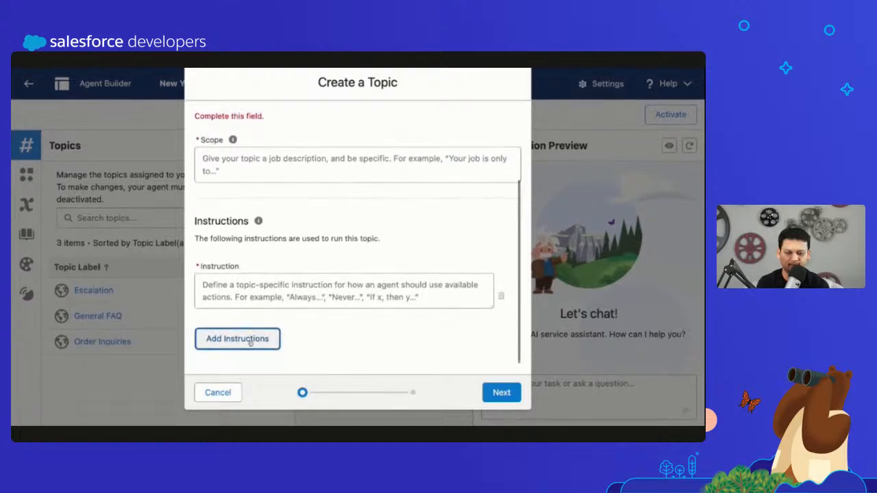
left_click(204, 399)
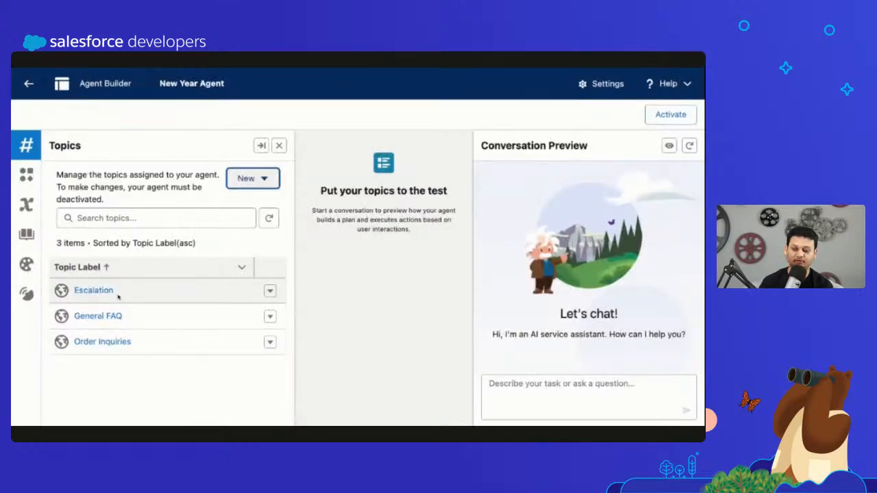
Examine the Escalation topic's instructions, configuration and assigned actions, and return to the topics list.
left_click(126, 377)
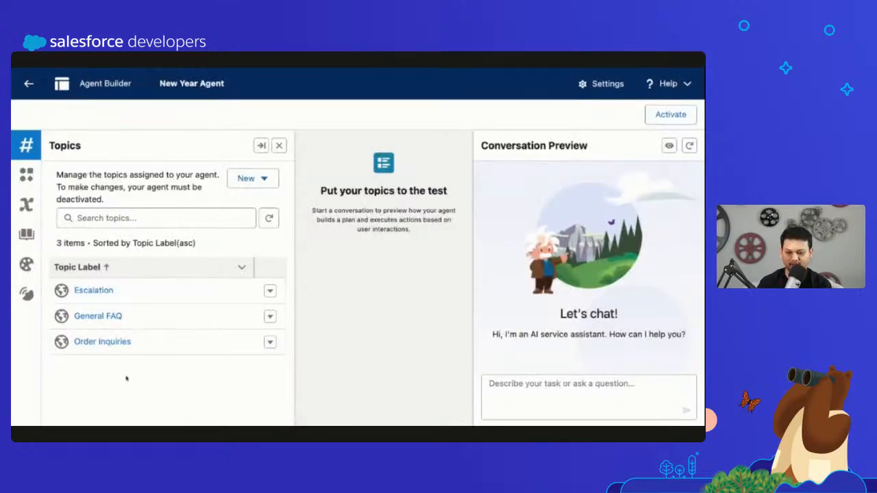
left_click(93, 291)
scroll(115, 365, "down", 5)
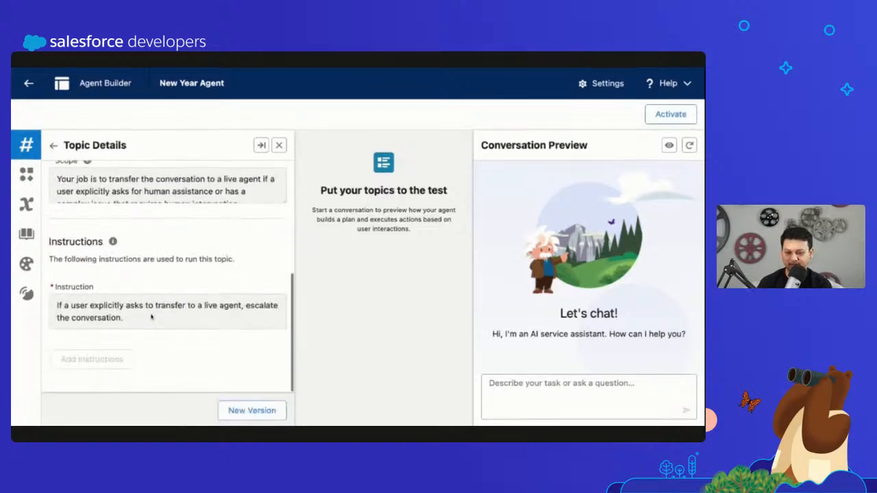
scroll(140, 363, "up", 5)
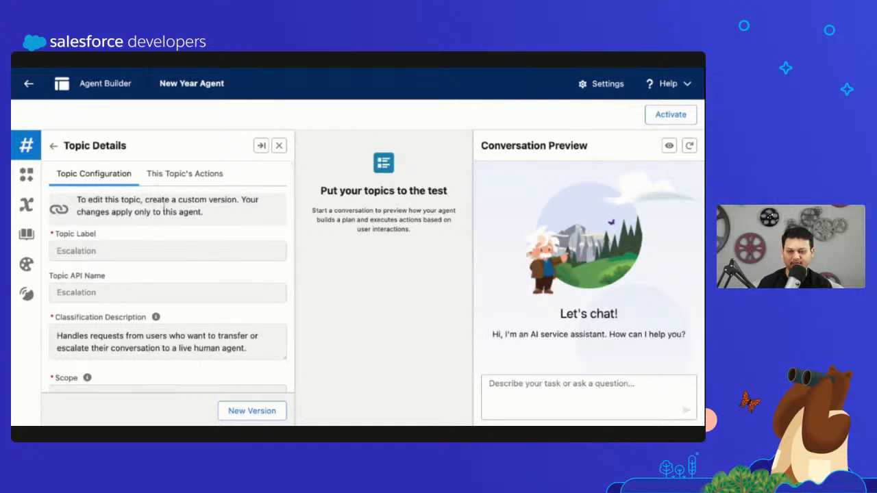
left_click(169, 176)
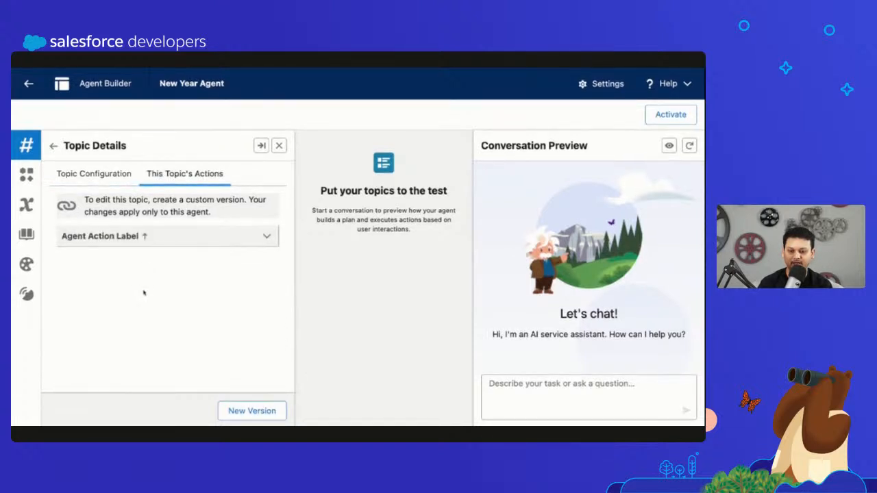
left_click(116, 174)
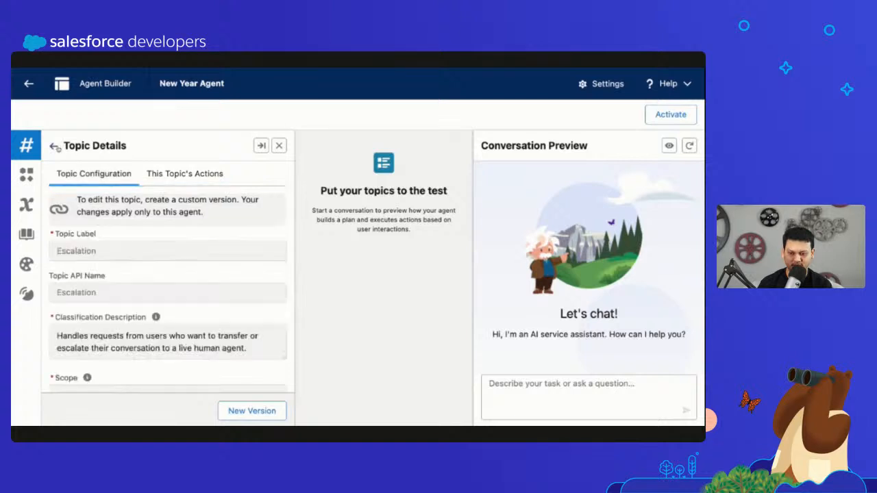
left_click(54, 145)
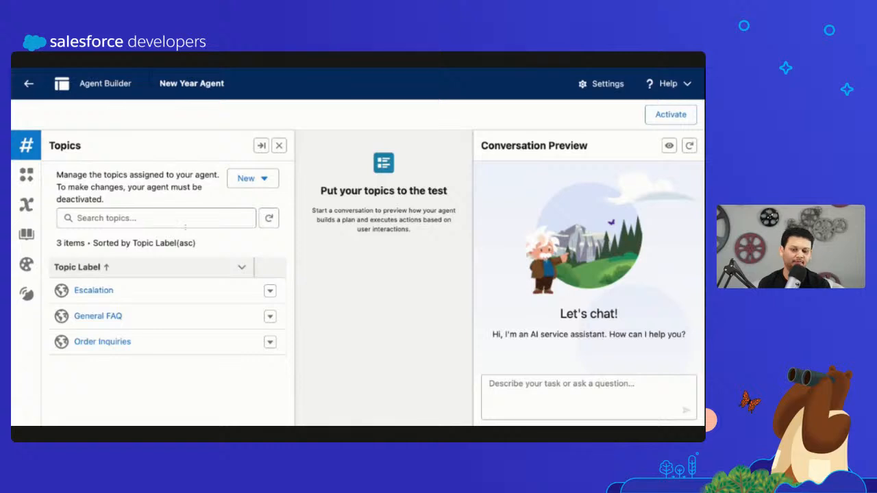
Activate the New Year Agent and switch to Google Slides to present the Configuration Steps slide.
left_click(680, 116)
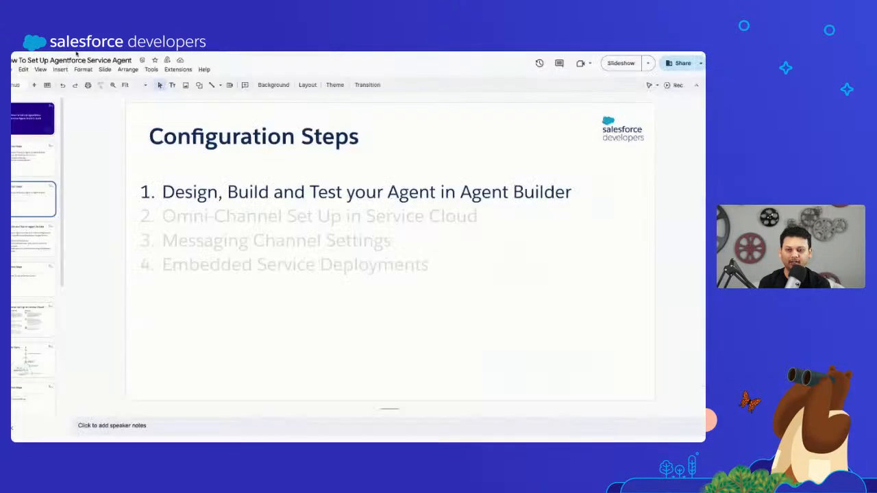
left_click(610, 63)
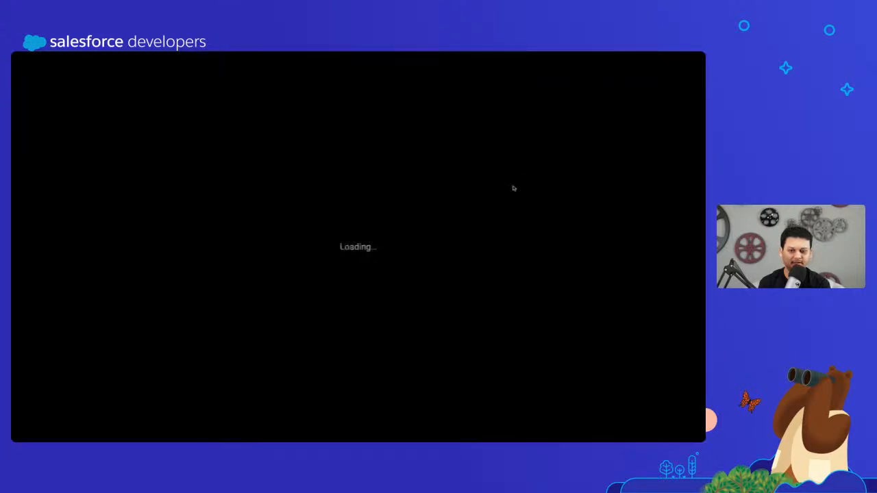
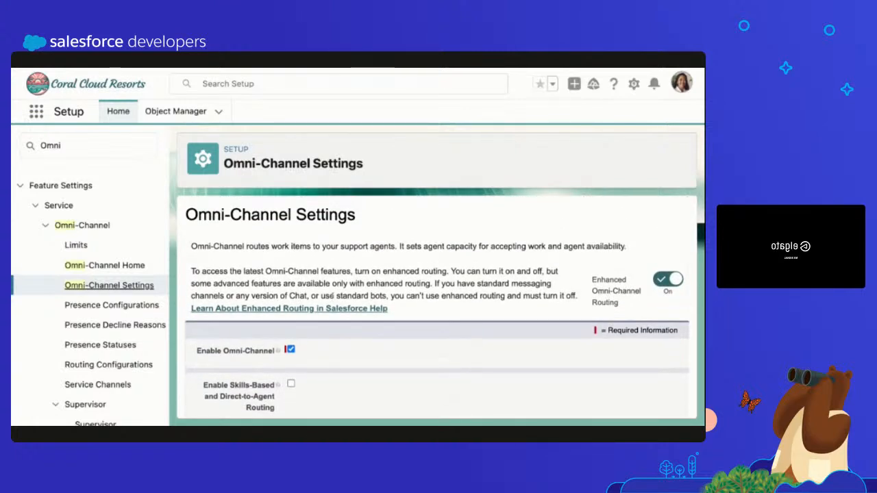
Open Workshop 4: Service Agents on the Salesforce Developers site and examine its overview, architecture diagram and exercise list.
key("super+minus")
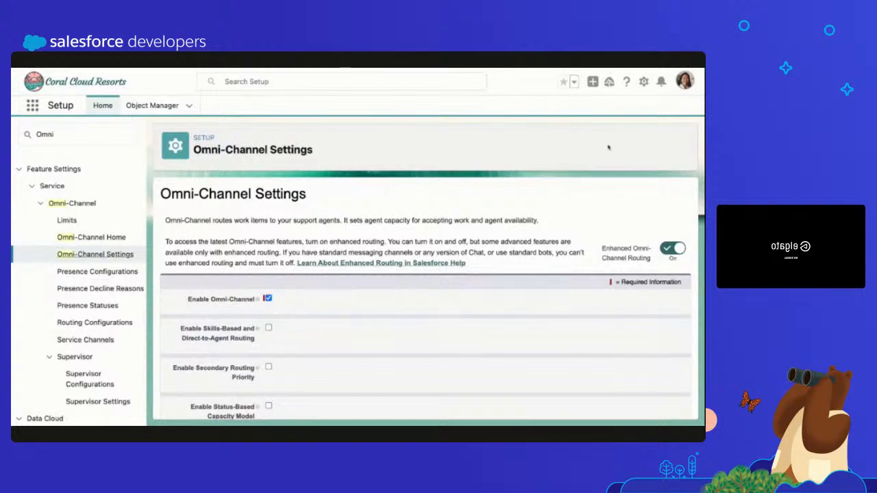
left_click(606, 67)
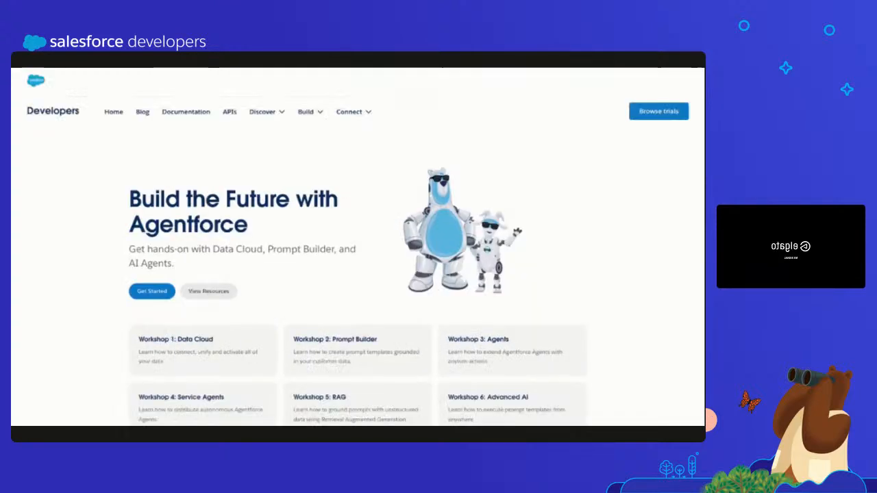
left_click(346, 117)
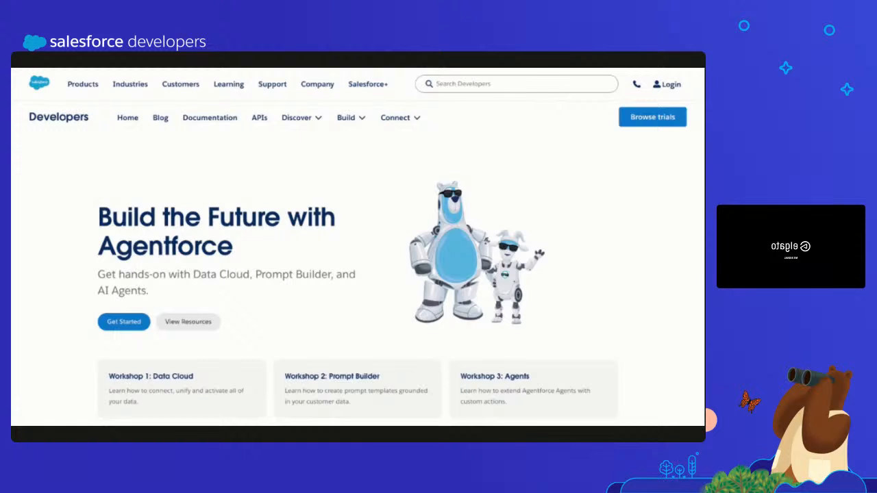
scroll(433, 294, "down", 3)
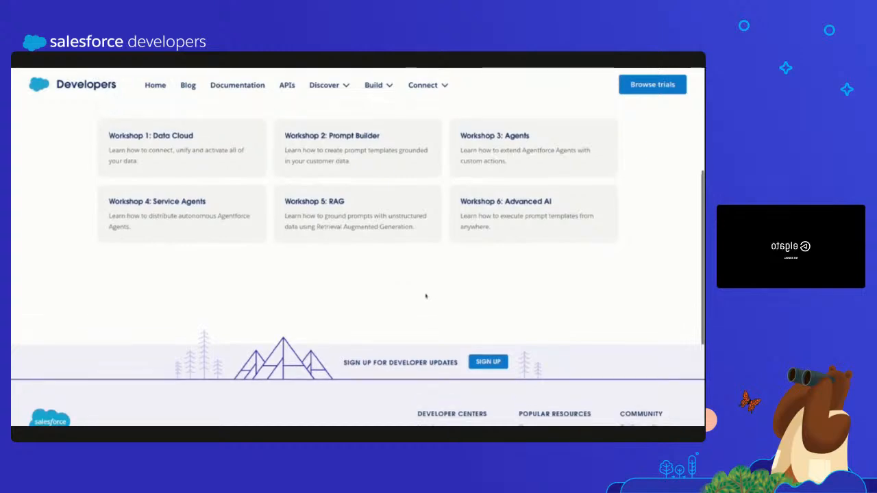
left_click(192, 224)
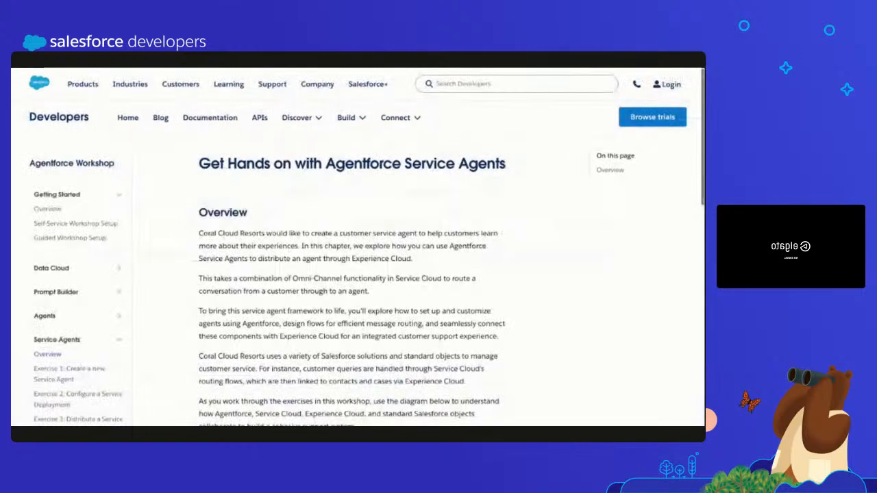
scroll(304, 268, "down", 10)
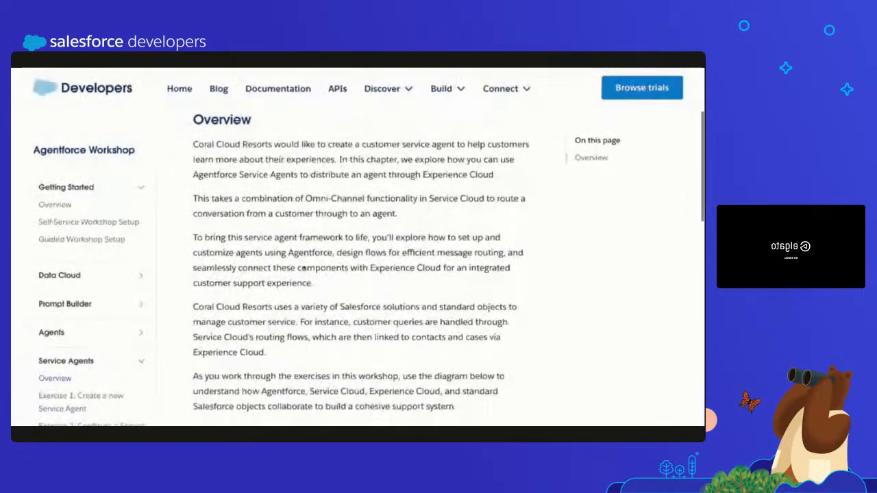
scroll(295, 274, "up", 5)
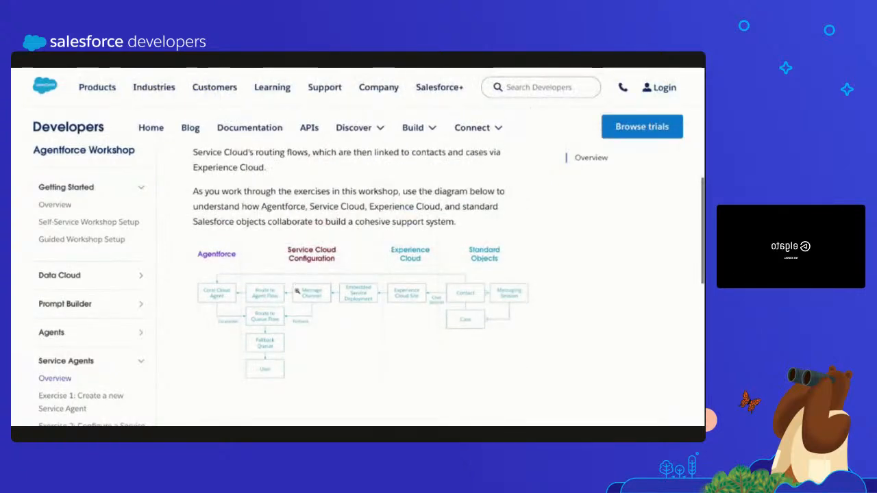
left_click(296, 291)
left_click(297, 291)
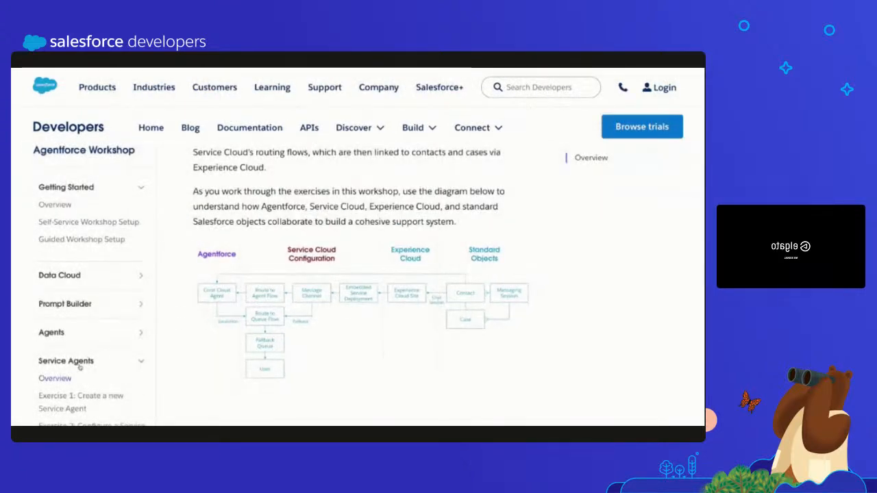
scroll(82, 370, "down", 2)
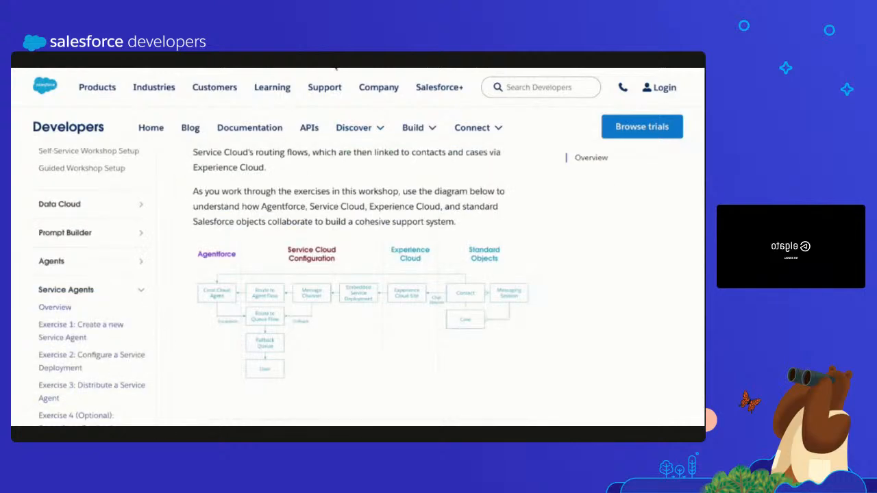
Return to Salesforce Setup and examine the Omni-Channel Settings, from enhanced routing down to the login behavior options.
left_click(335, 67)
key("super+plus")
key("super+minus")
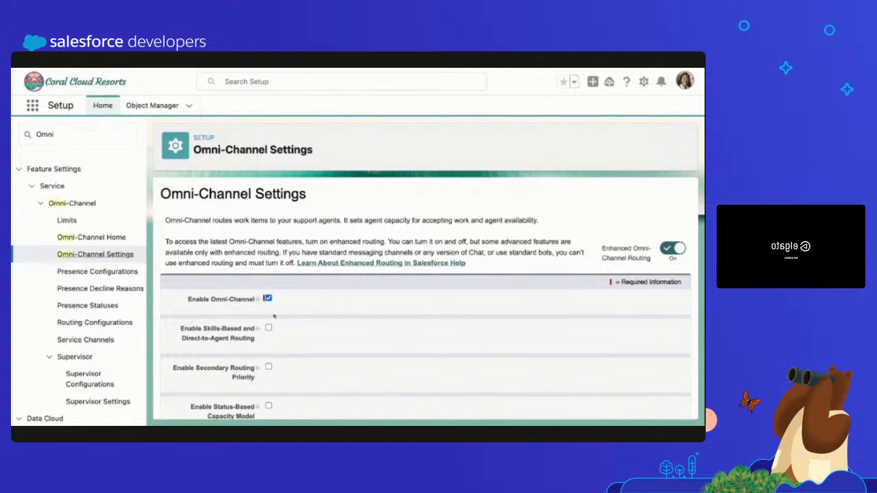
scroll(274, 316, "down", 1)
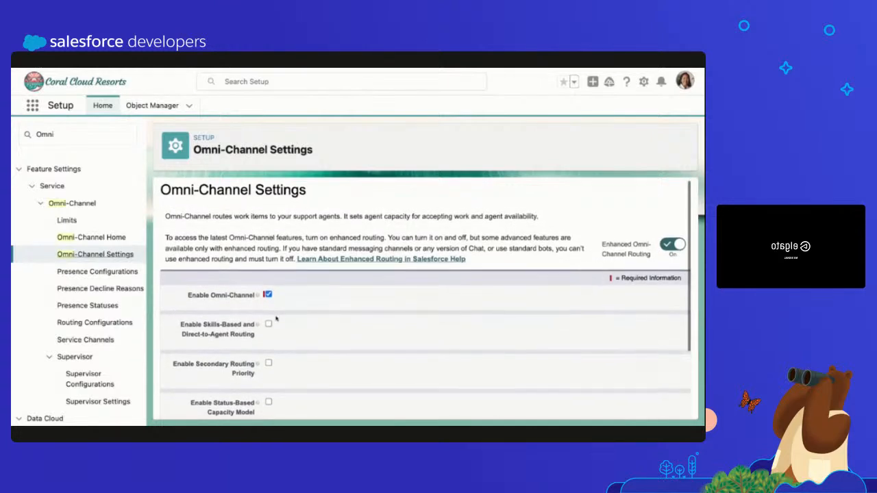
scroll(276, 317, "down", 5)
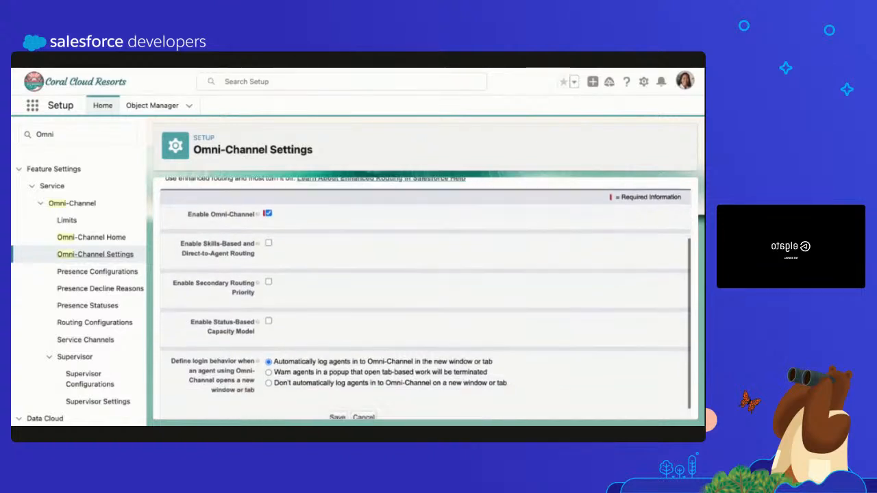
scroll(425, 297, "up", 4)
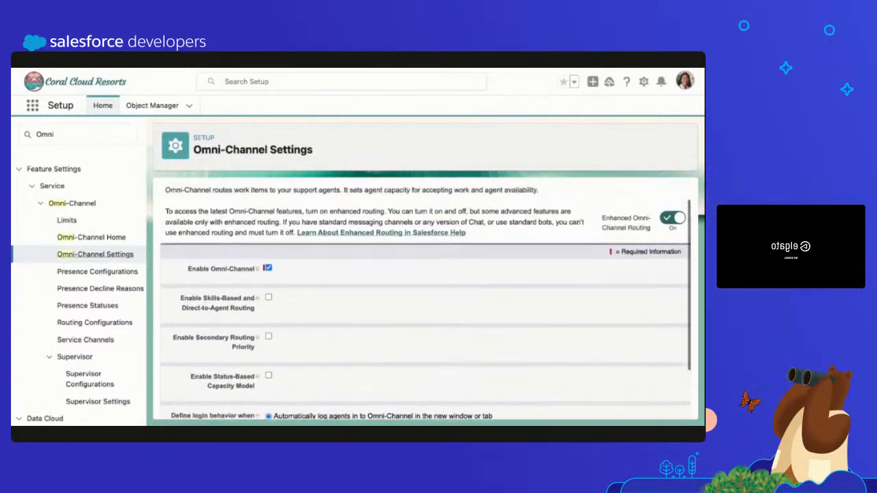
scroll(258, 303, "up", 1)
mouse_move(258, 303)
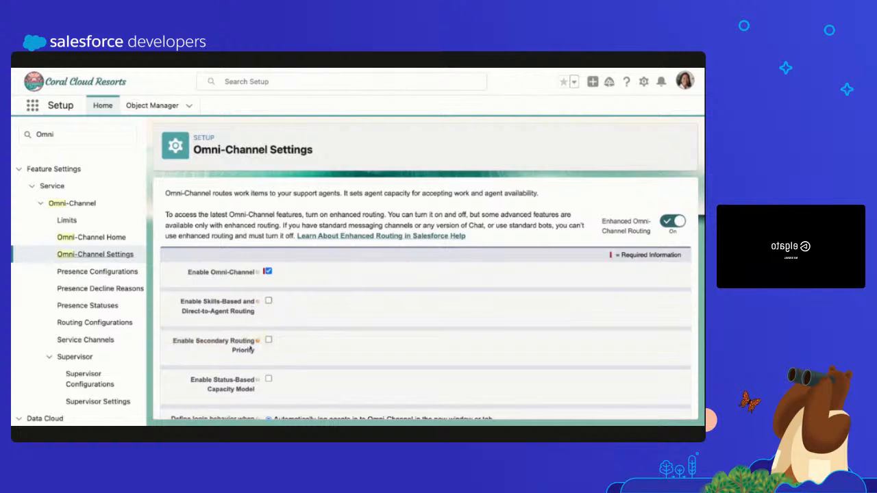
scroll(322, 358, "down", 3)
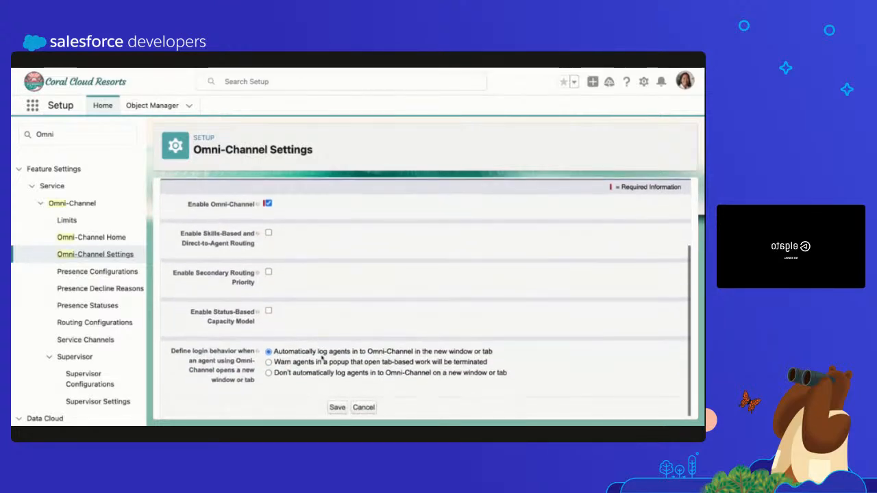
Open the Omni-Channel Presence Statuses page and examine the list of existing statuses.
scroll(322, 358, "up", 4)
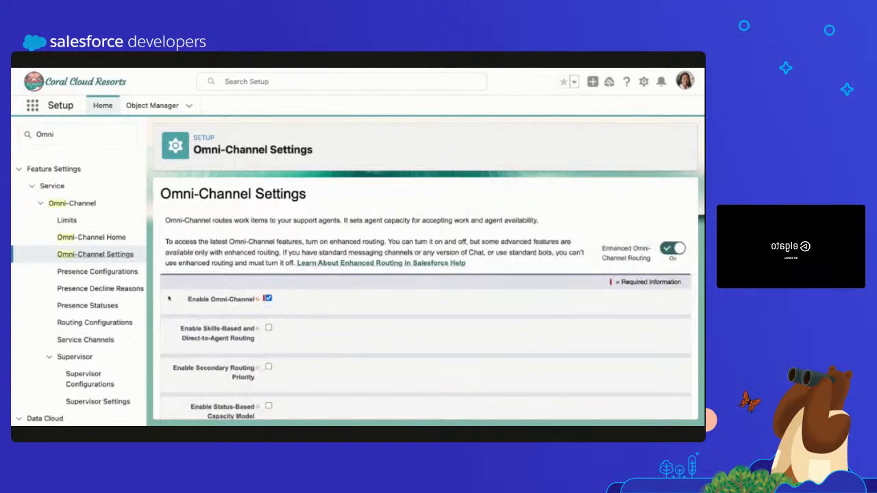
left_click(74, 309)
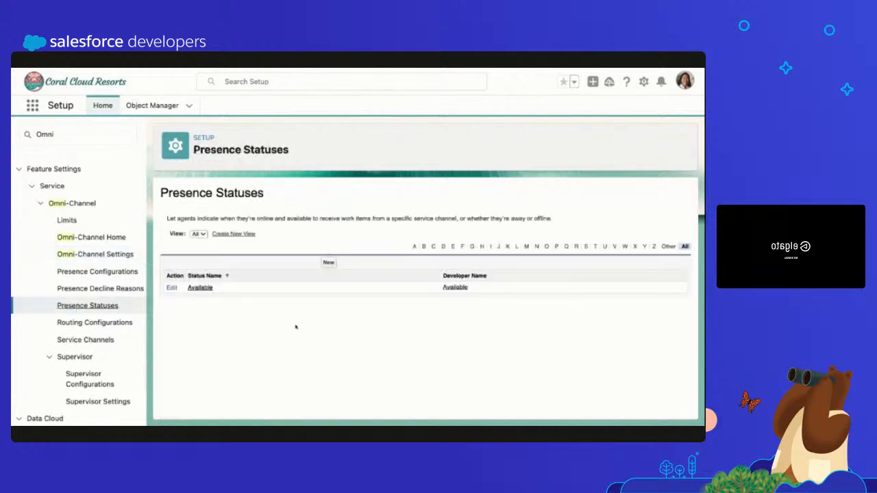
key("ctrl+plus")
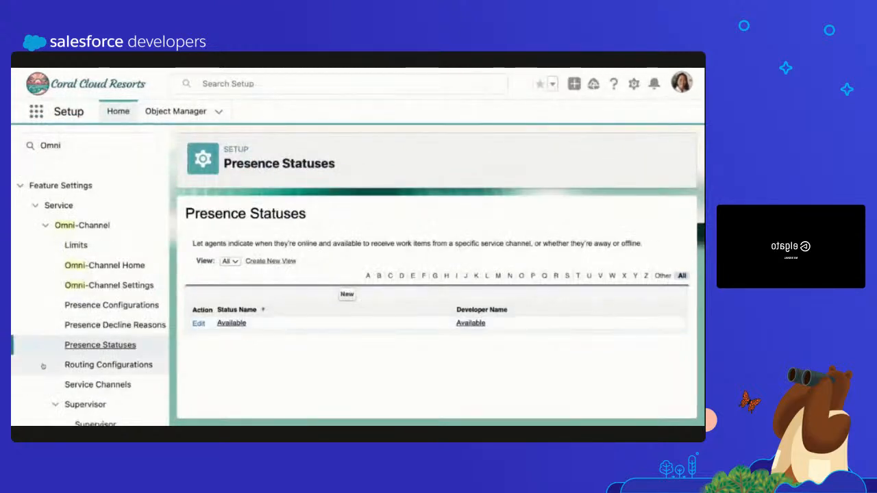
Start a new presence configuration named CodeLive Configuration with the developer name CodeLive_Configuration.
left_click(91, 306)
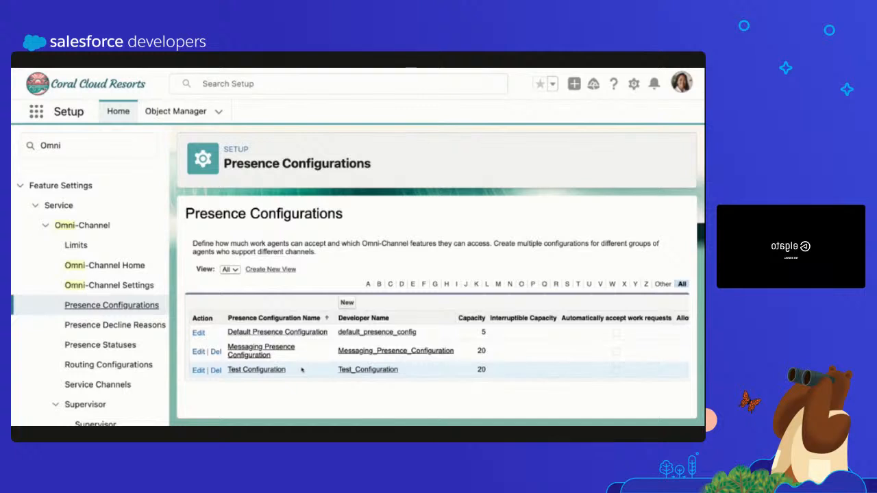
left_click(346, 304)
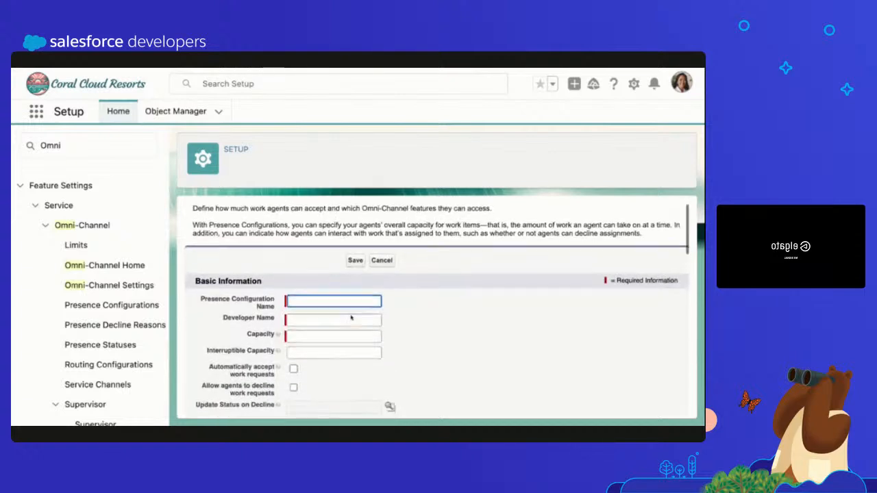
scroll(436, 308, "down", 15)
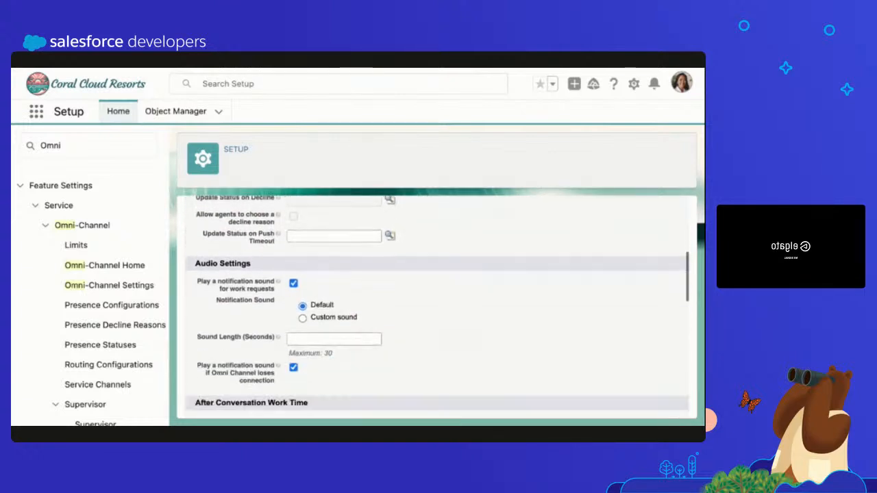
scroll(437, 309, "up", 15)
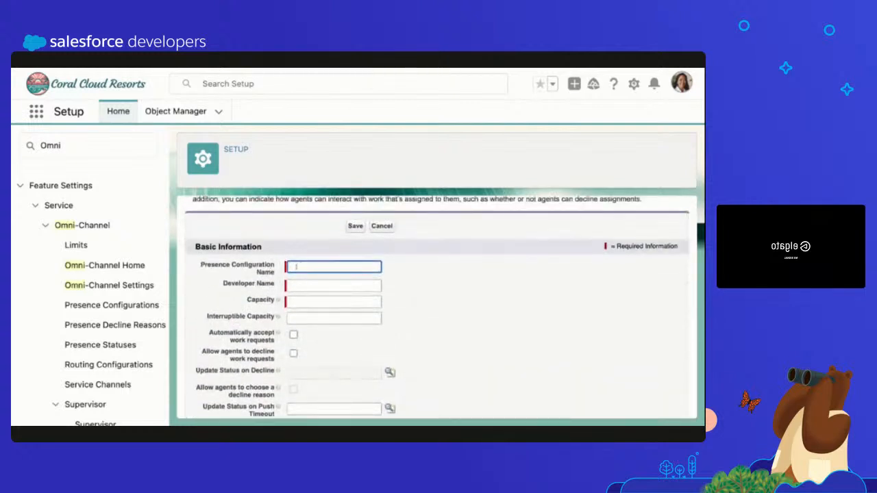
type("CodeLive Configuratio")
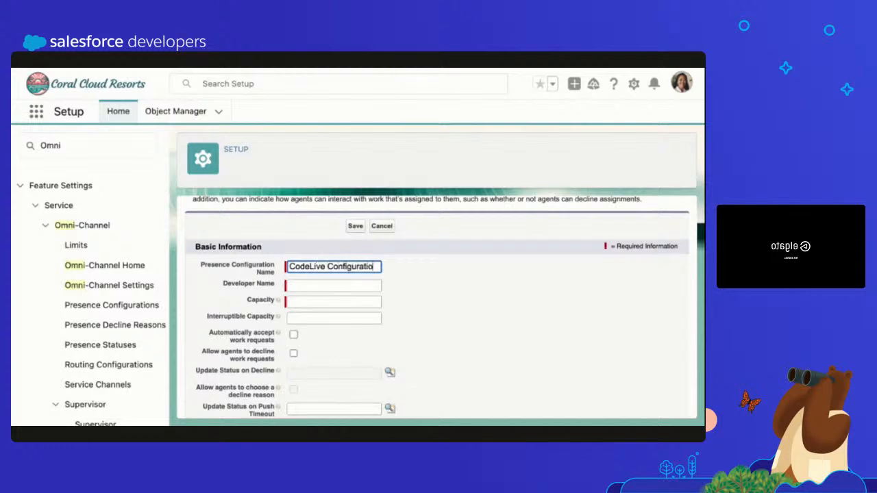
type("n")
left_click(294, 283)
Set the capacity of the new presence configuration to 20.
left_click(302, 303)
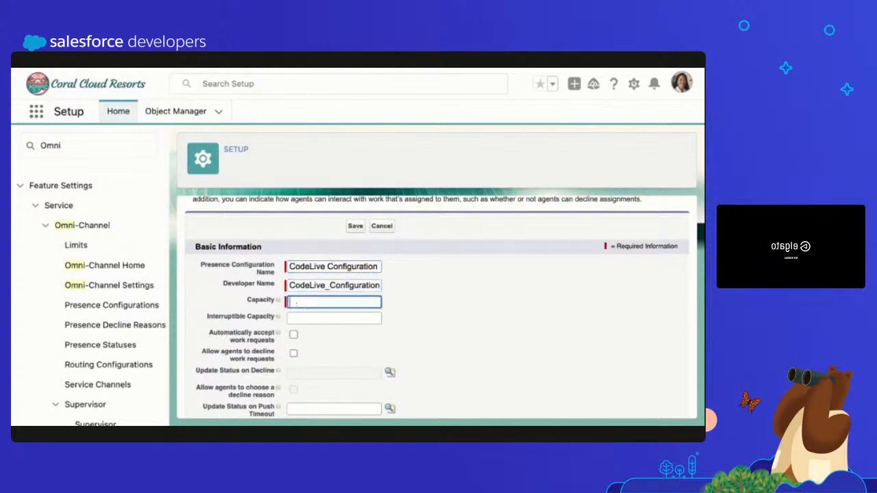
mouse_move(277, 300)
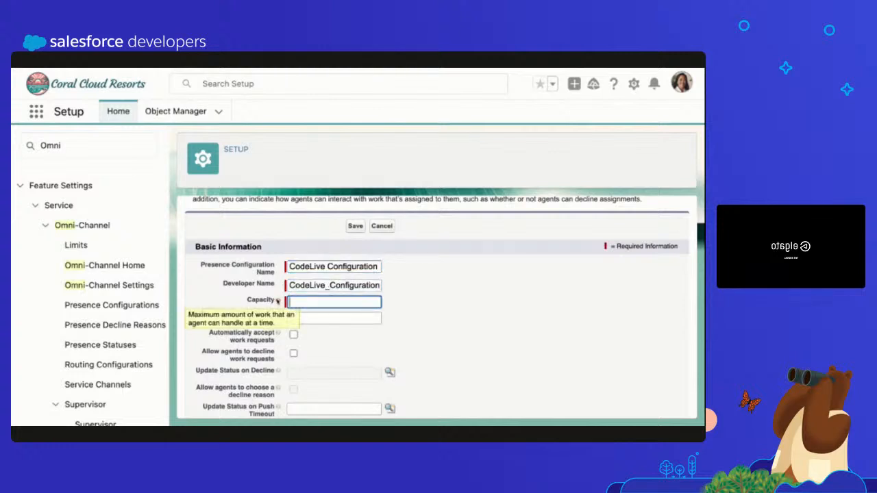
key("ctrl+plus")
scroll(312, 333, "down", 2)
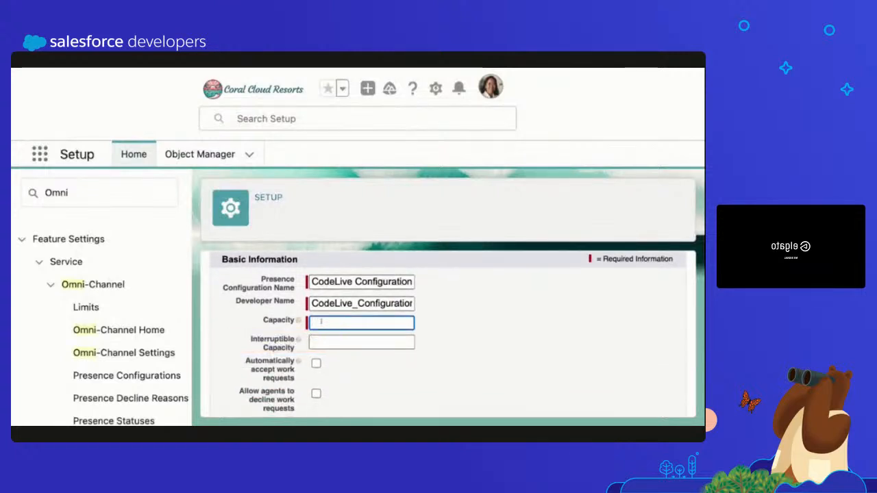
type("20")
key("ctrl+minus")
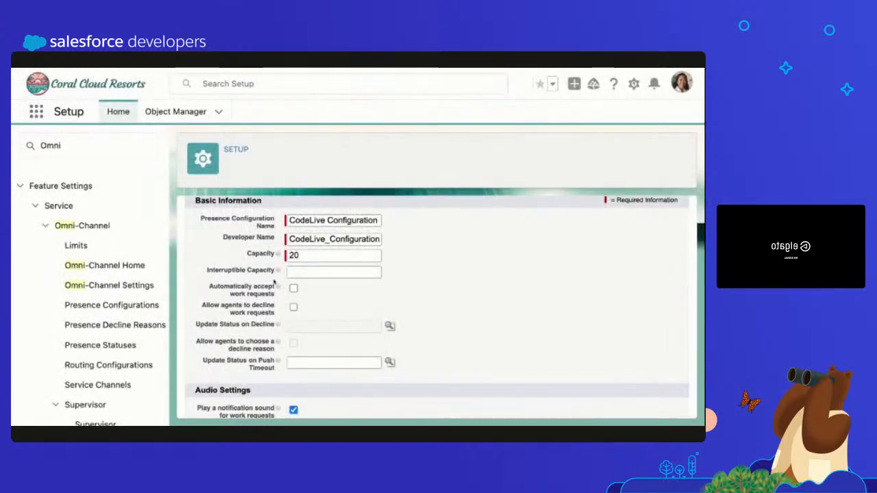
scroll(321, 309, "down", 1)
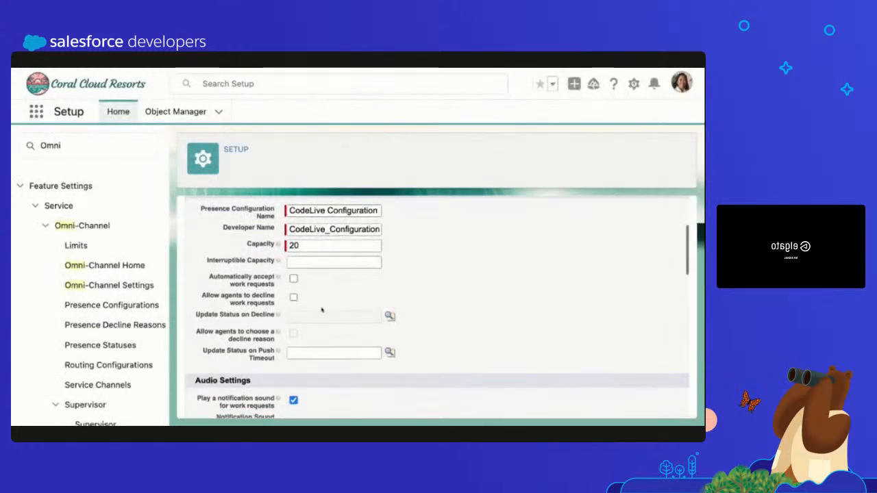
Examine the remaining presence configuration options, from interruptible capacity and audio settings through transfer destinations to the user and profile assignments.
mouse_move(278, 266)
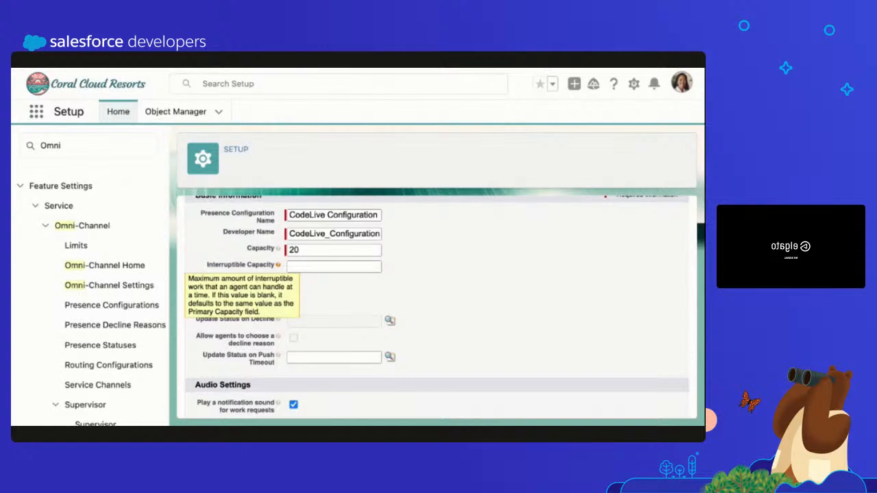
scroll(342, 292, "down", 10)
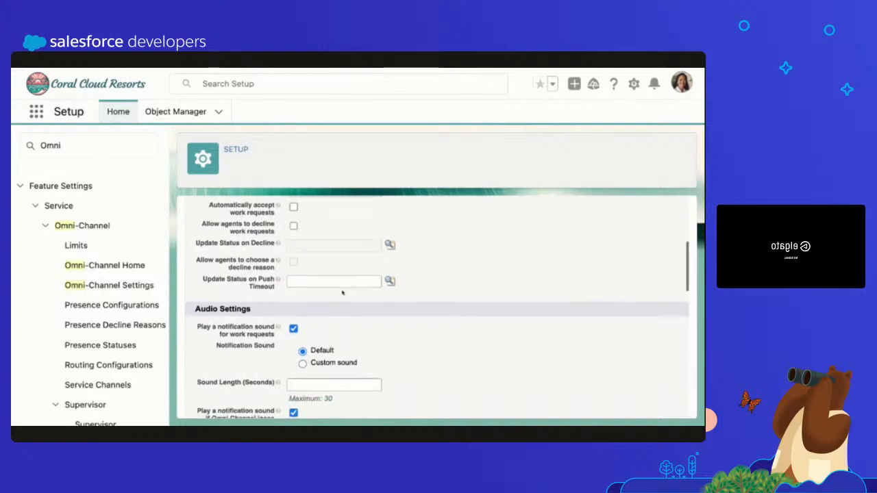
scroll(343, 292, "down", 8)
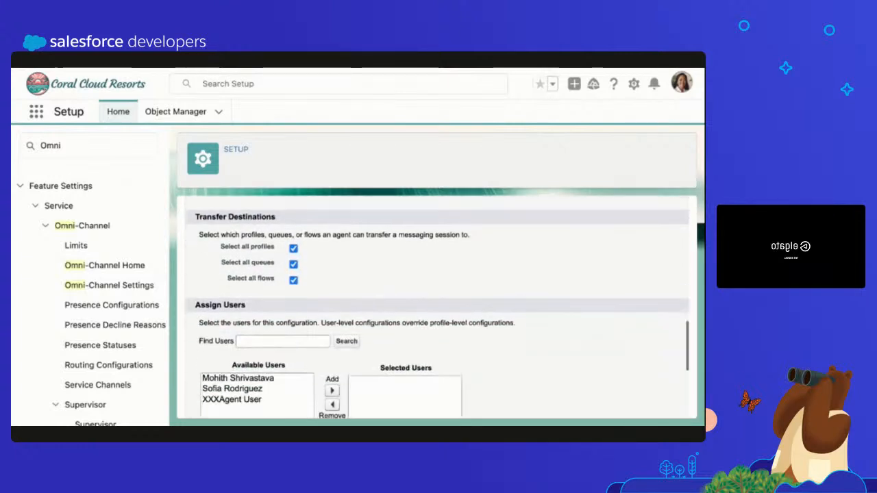
scroll(398, 260, "up", 1)
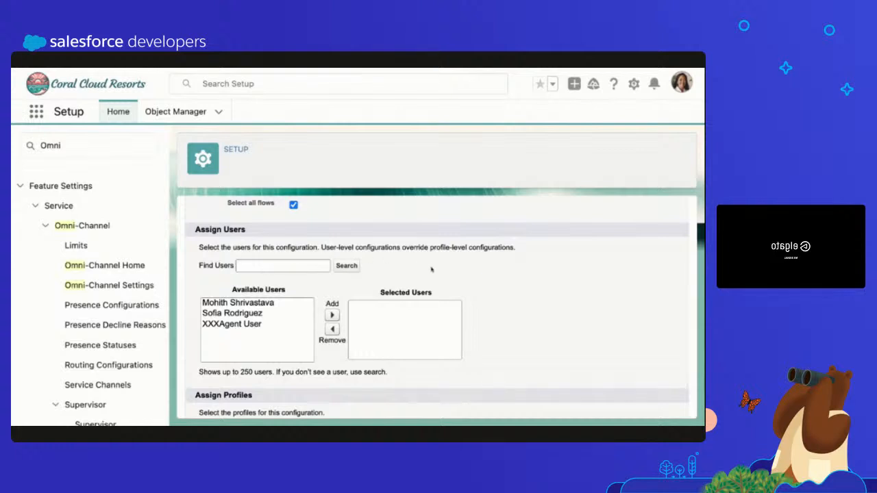
scroll(432, 269, "up", 3)
scroll(431, 270, "down", 5)
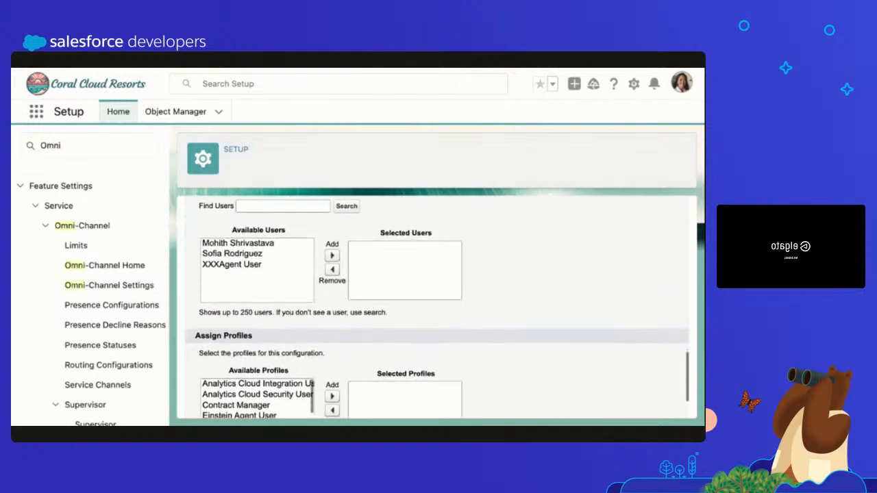
scroll(431, 308, "down", 3)
scroll(431, 308, "up", 2)
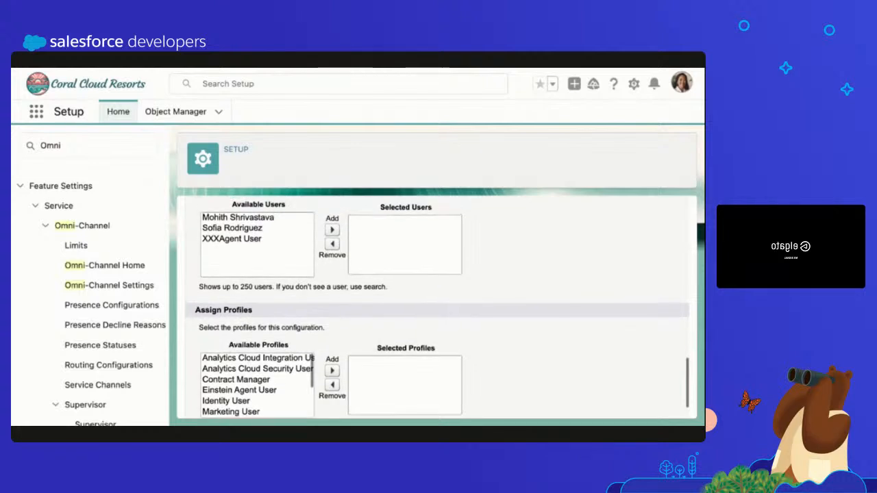
scroll(432, 308, "down", 2)
scroll(431, 308, "up", 3)
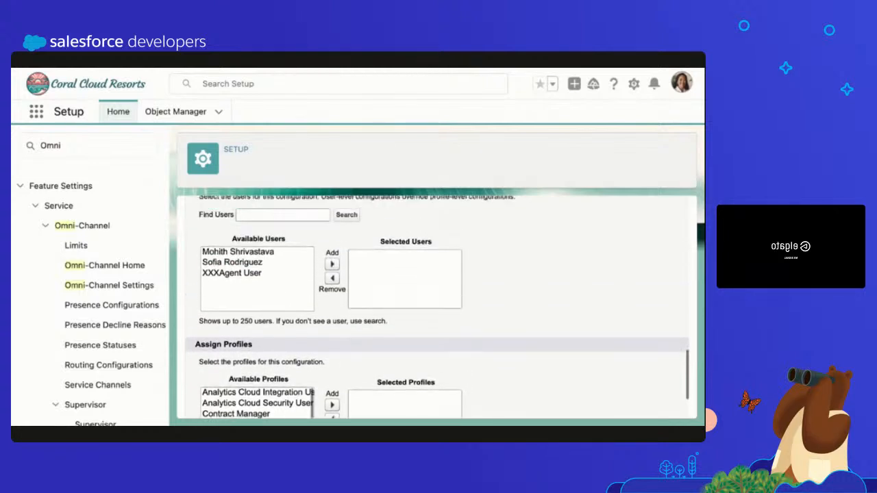
scroll(431, 308, "down", 2)
scroll(431, 308, "up", 2)
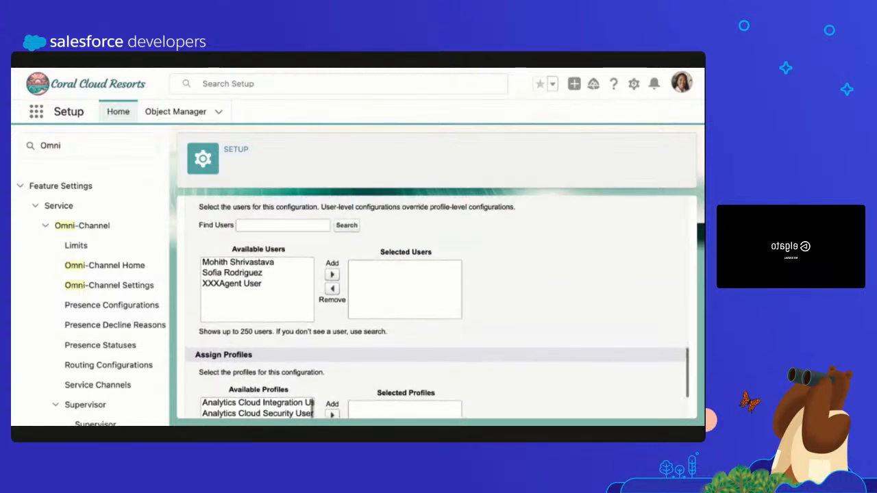
scroll(431, 308, "down", 3)
scroll(431, 308, "down", 1)
scroll(431, 309, "up", 3)
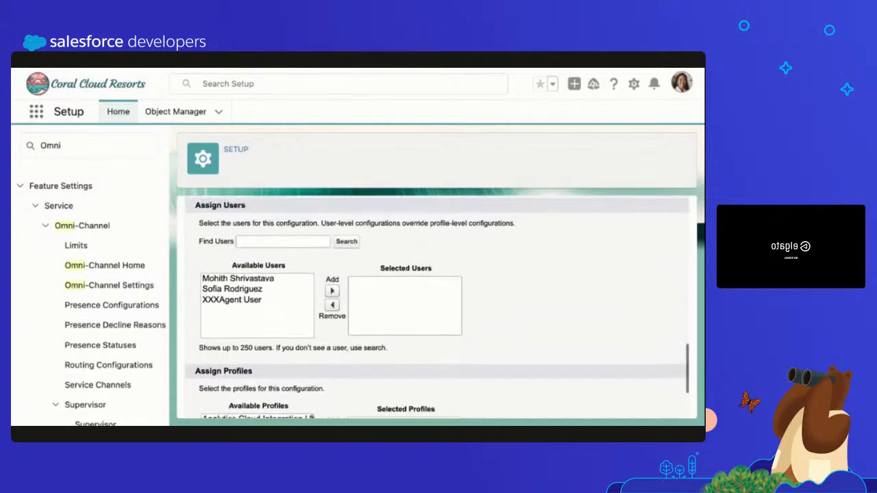
Assign the Einstein Agent User profile to CodeLive Configuration and save the presence configuration.
scroll(277, 347, "down", 2)
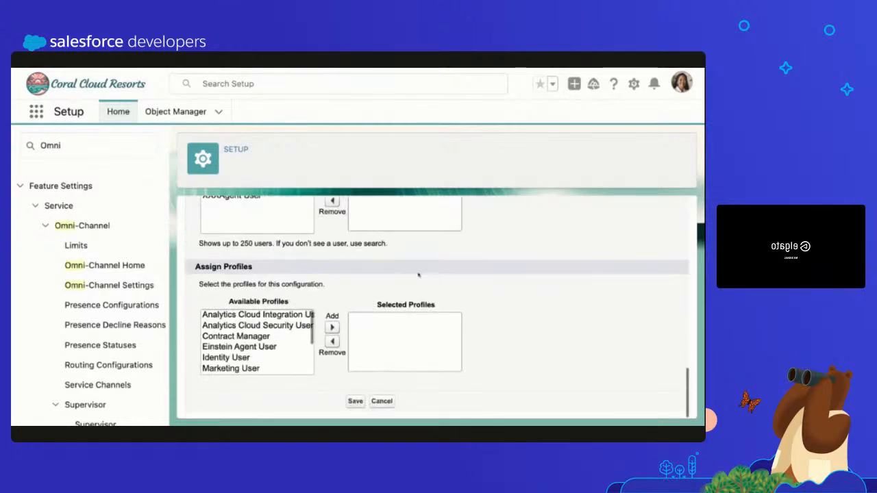
left_click(332, 327)
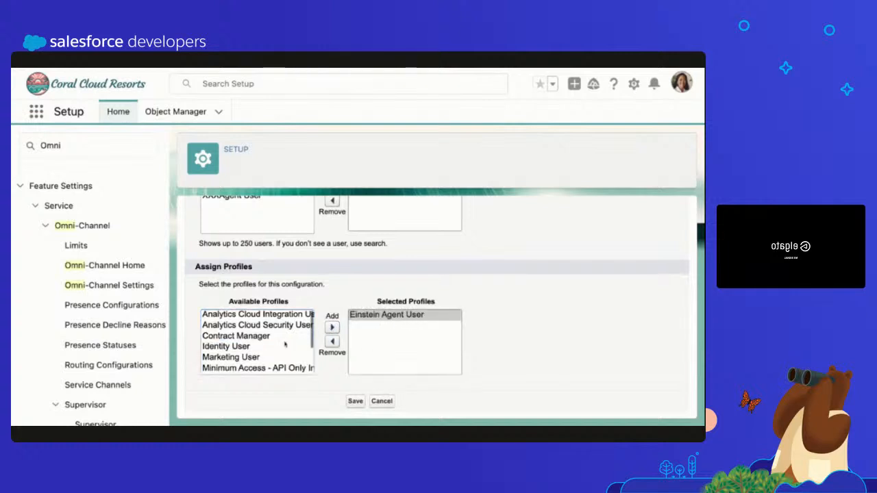
scroll(257, 343, "down", 3)
left_click(352, 401)
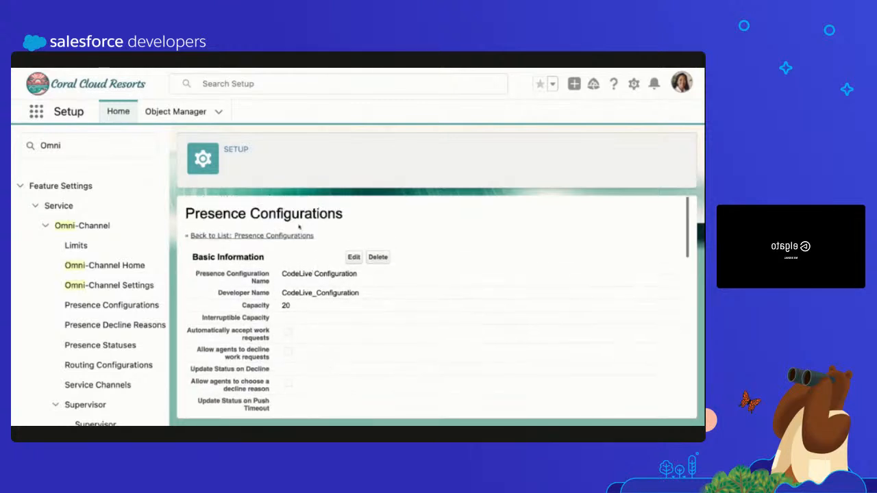
Return to the presence configurations list, highlight its description of agent work and Omni-Channel features, and open the Routing Configurations page.
left_click(284, 236)
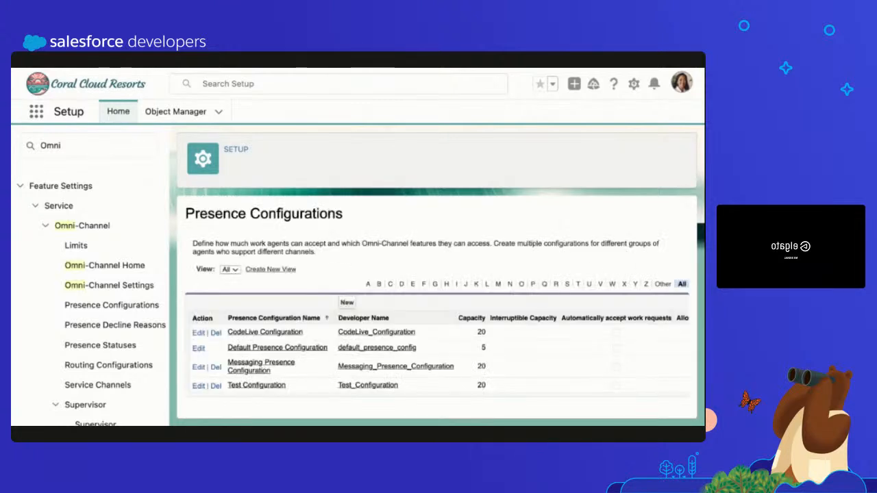
left_click_drag(249, 244, 408, 245)
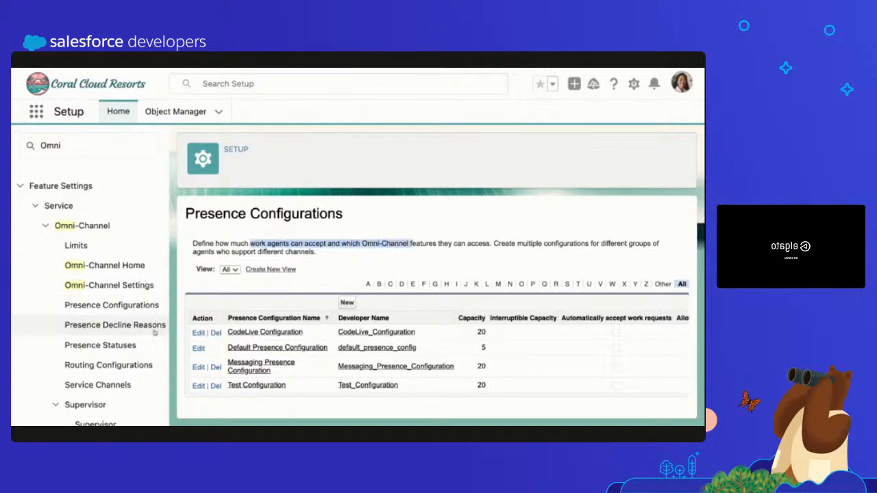
scroll(157, 308, "down", 2)
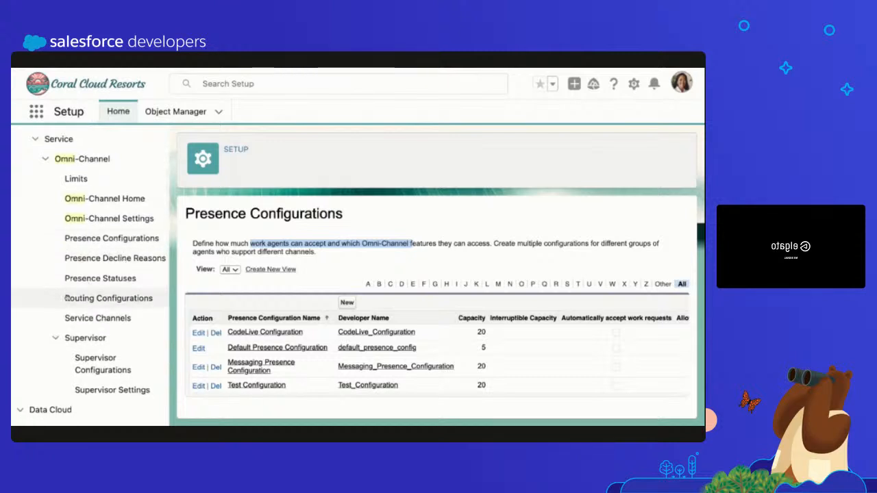
left_click(126, 296)
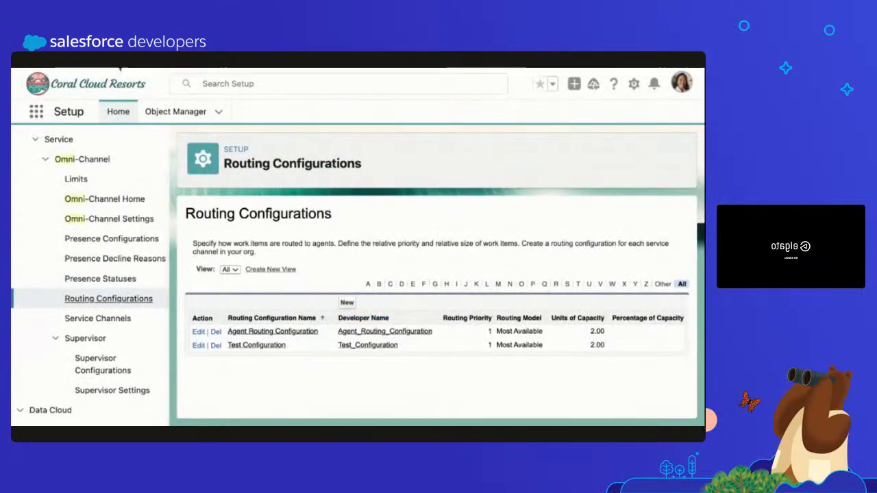
Switch to Google Slides and present the Routing Life Cycle slide.
left_click(120, 68)
left_click(40, 361)
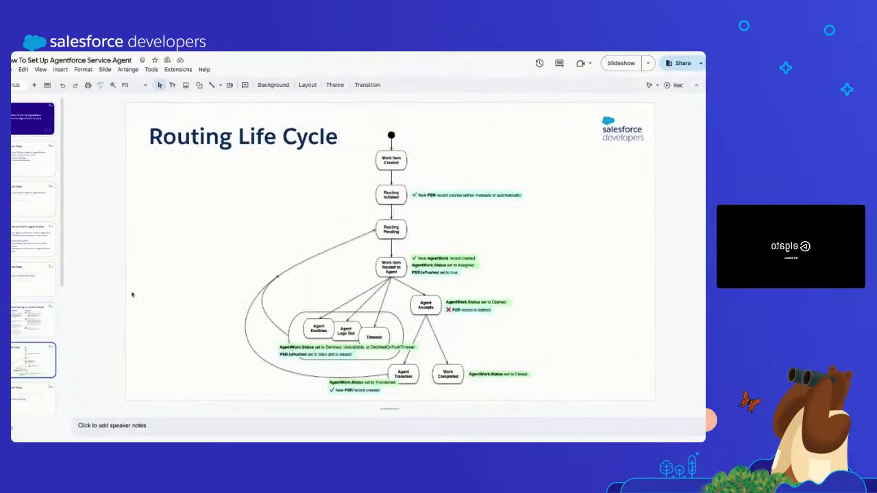
left_click(622, 65)
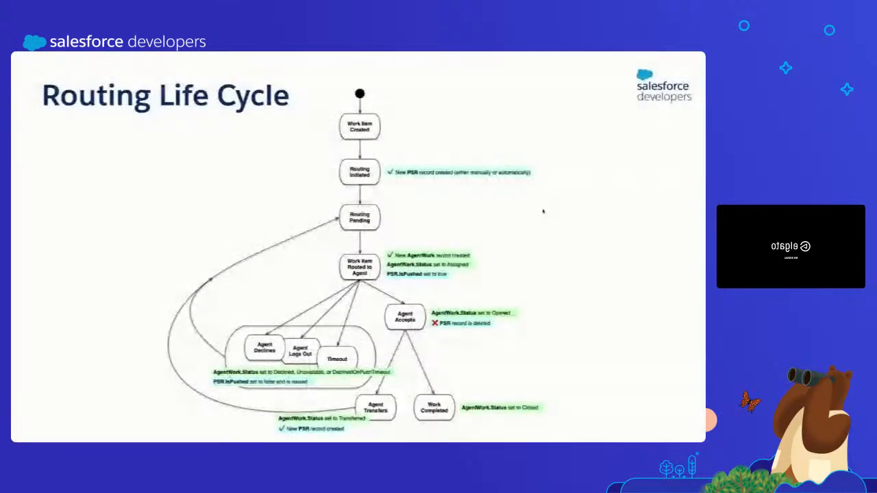
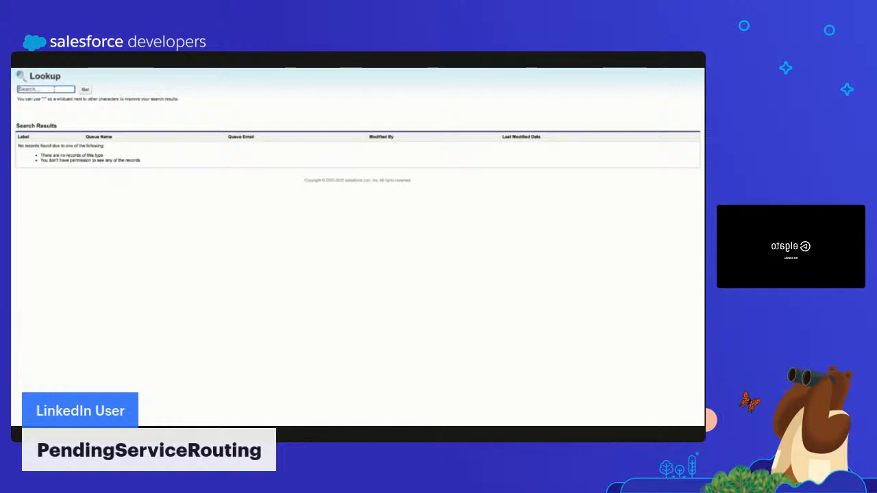
Search the overflow assignee queue lookup for "Mess" and return to the routing configuration form without choosing a queue.
type("Mass")
key("Return")
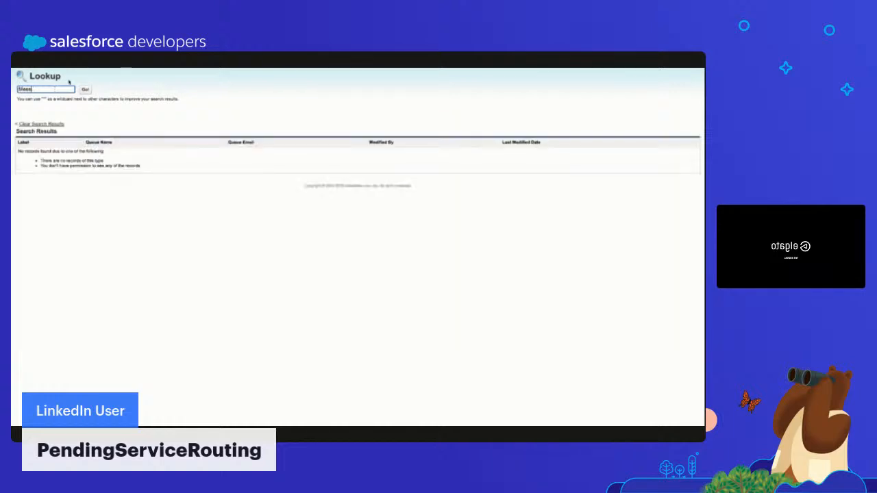
left_click(84, 90)
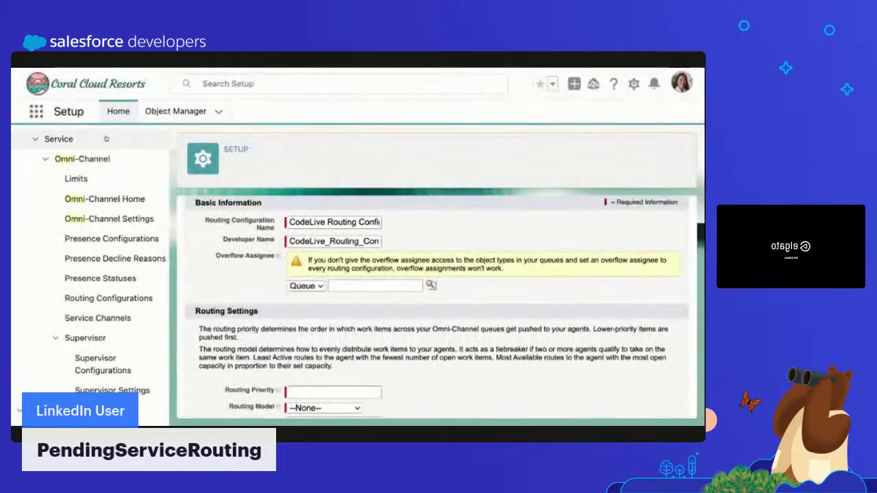
scroll(85, 206, "up", 2)
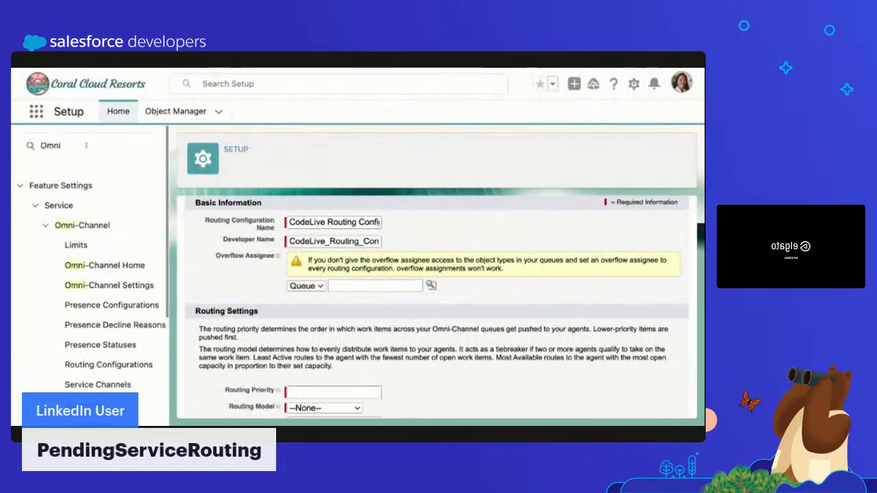
Search Setup for "Queue" and open the Queues page.
left_click(86, 145)
type("Queue")
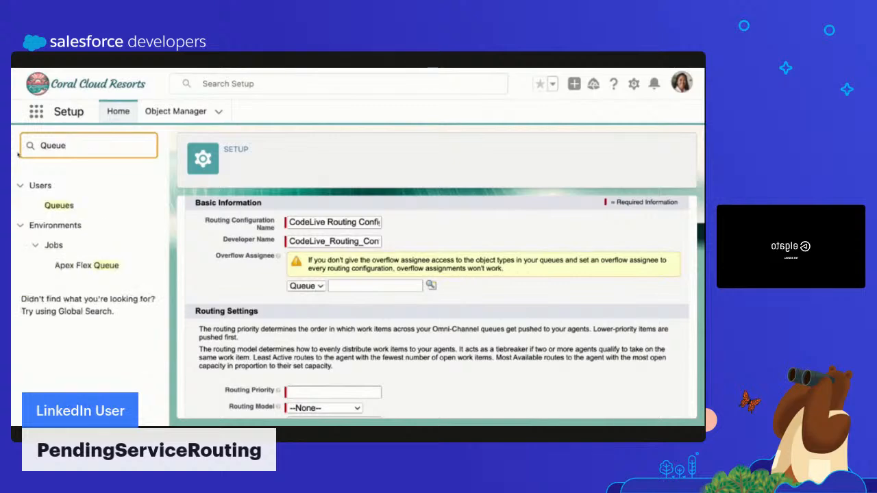
left_click(58, 213)
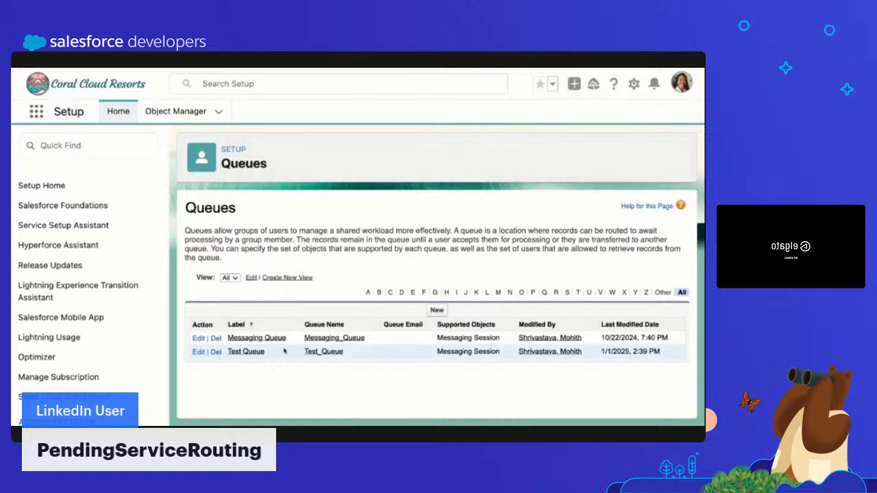
Start a new queue with the label CodeLive Queue and the queue name CodeLive_Queue.
left_click(438, 310)
type("C")
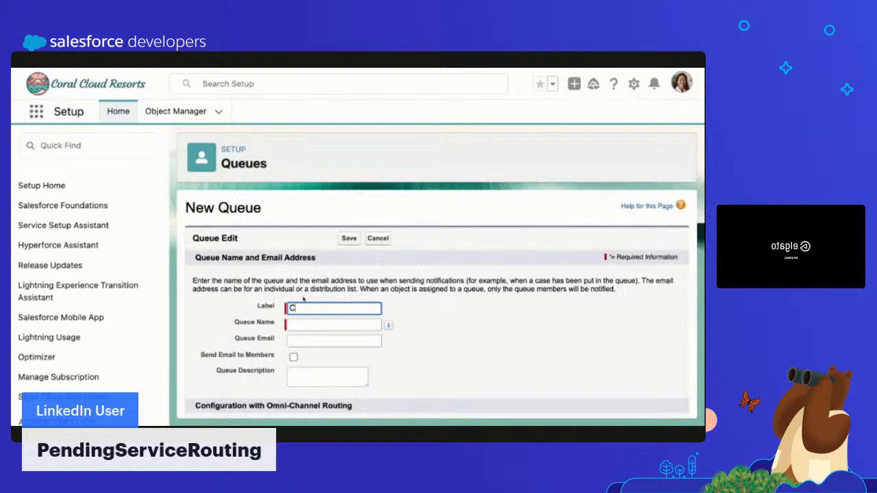
type("odeLive queue")
key("BackSpace")
key("BackSpace")
key("BackSpace")
key("BackSpace")
key("BackSpace")
type("Queue")
key("Tab")
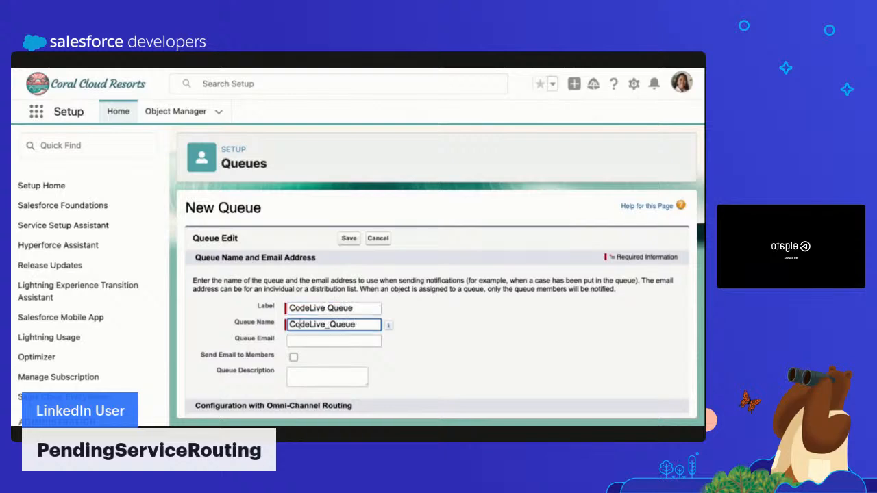
Add Messaging Session to the new queue's supported objects.
scroll(438, 305, "down", 2)
scroll(315, 353, "down", 6)
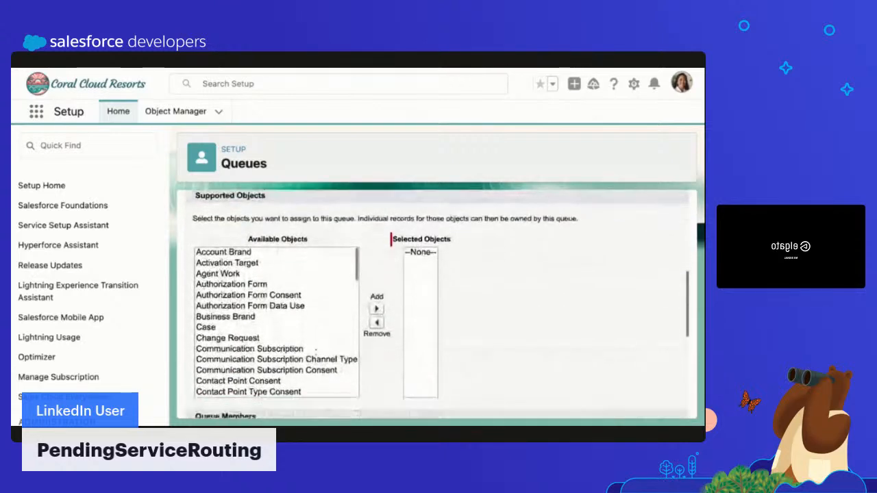
scroll(313, 341, "down", 2)
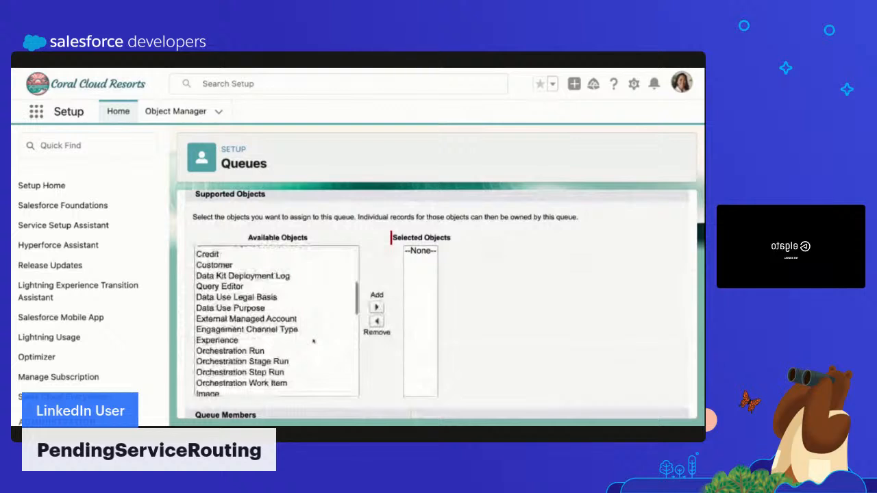
scroll(313, 340, "down", 6)
left_click(268, 297)
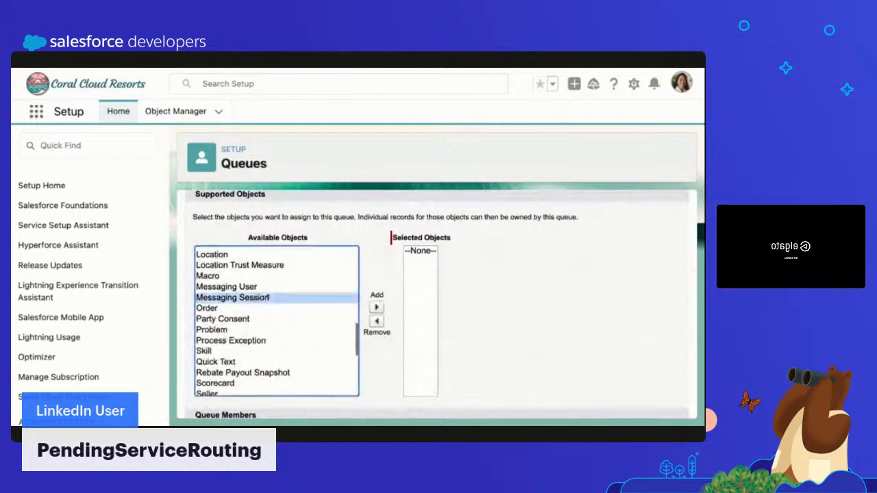
left_click(376, 307)
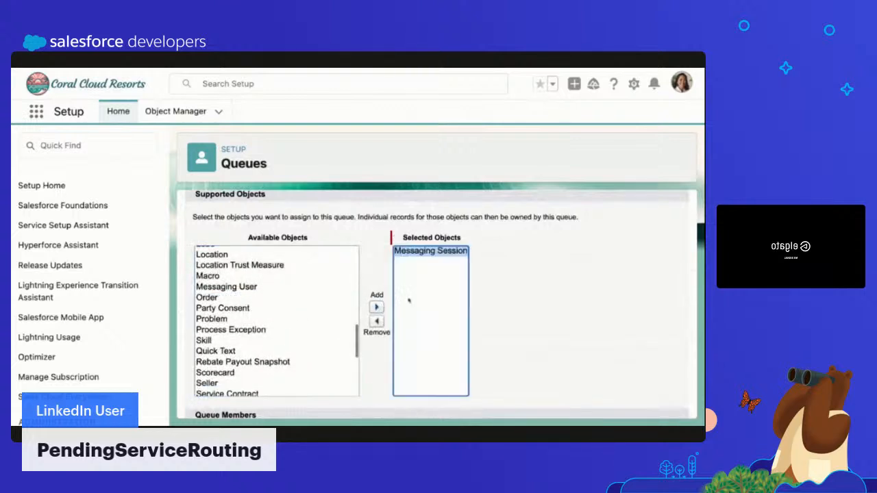
Add the user listed directly below EinsteinServiceAgent User as the queue's member and save the queue.
scroll(443, 263, "down", 5)
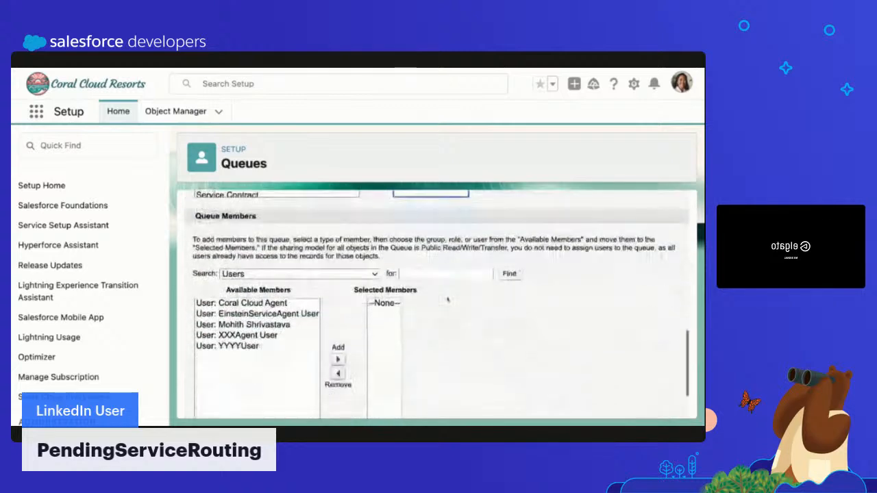
scroll(448, 299, "down", 2)
scroll(407, 290, "up", 2)
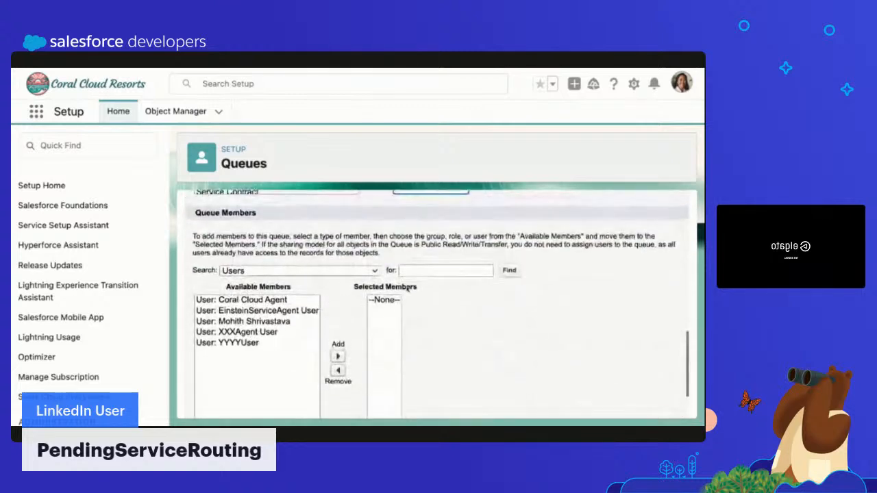
scroll(409, 288, "down", 1)
scroll(407, 290, "down", 2)
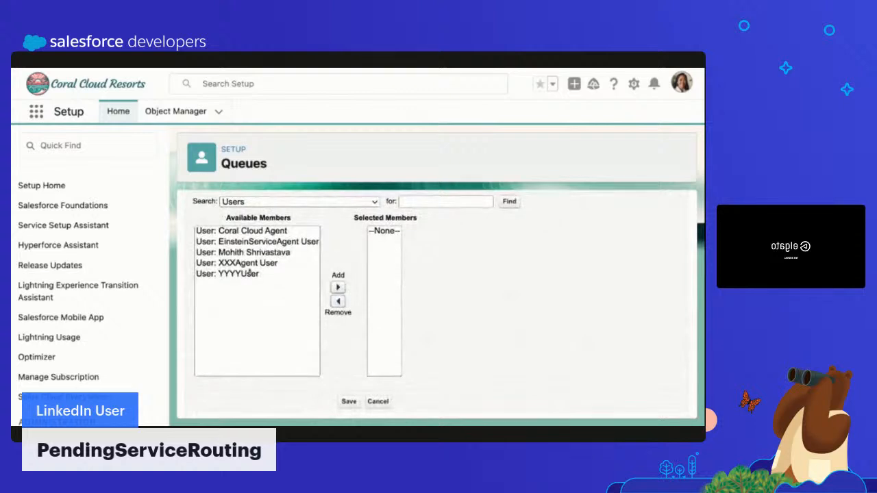
left_click(263, 252)
left_click(338, 287)
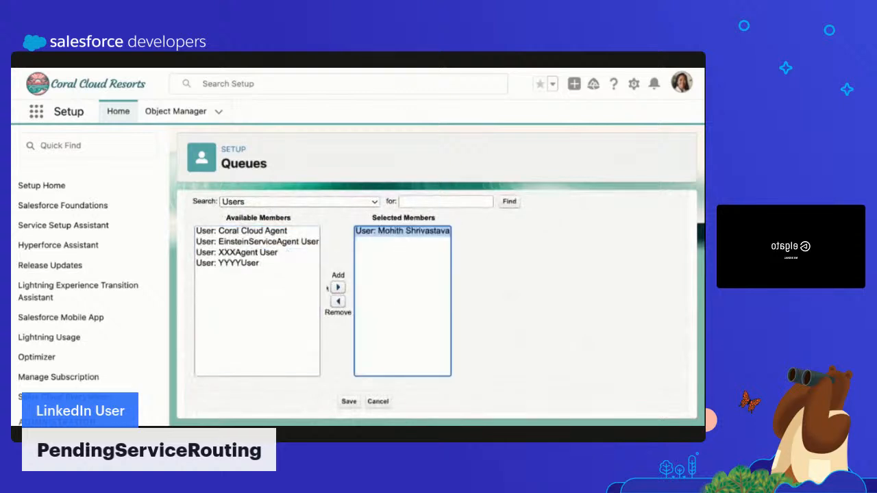
left_click(349, 402)
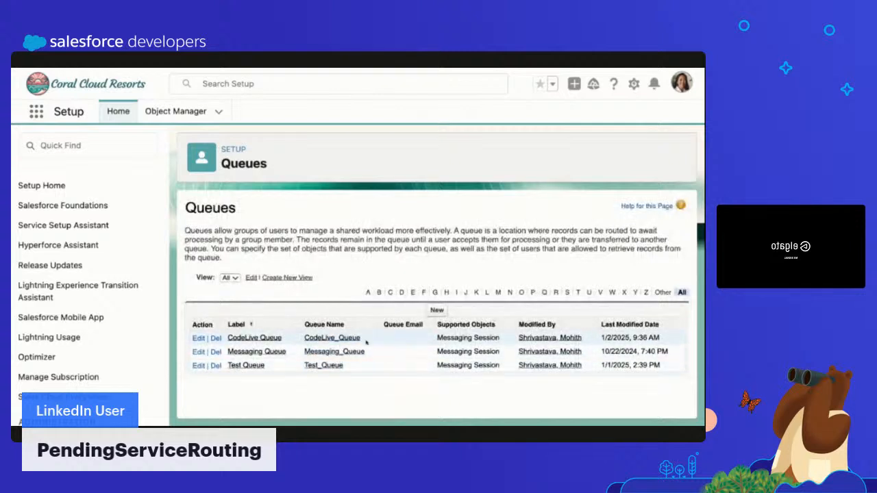
Copy the name CodeLive_Queue, look it up as the routing configuration's overflow assignee, and choose CodeLive Queue.
left_click_drag(366, 335, 304, 337)
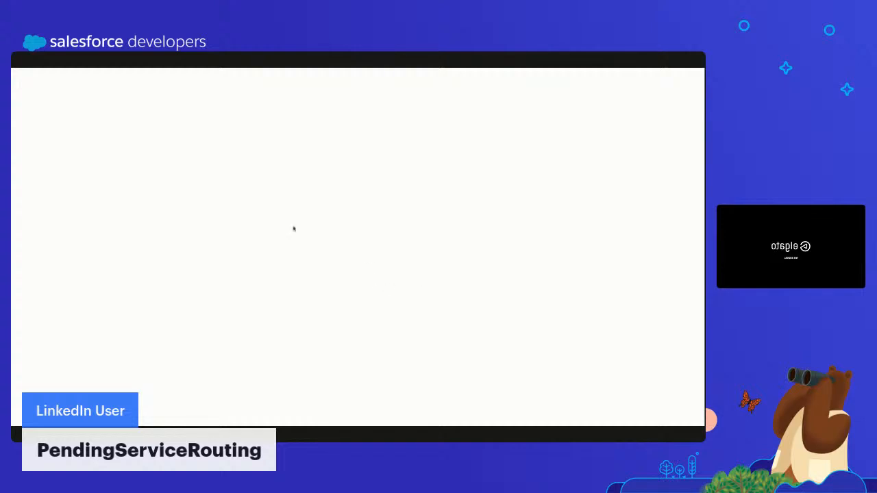
type("CodeLive_Queue")
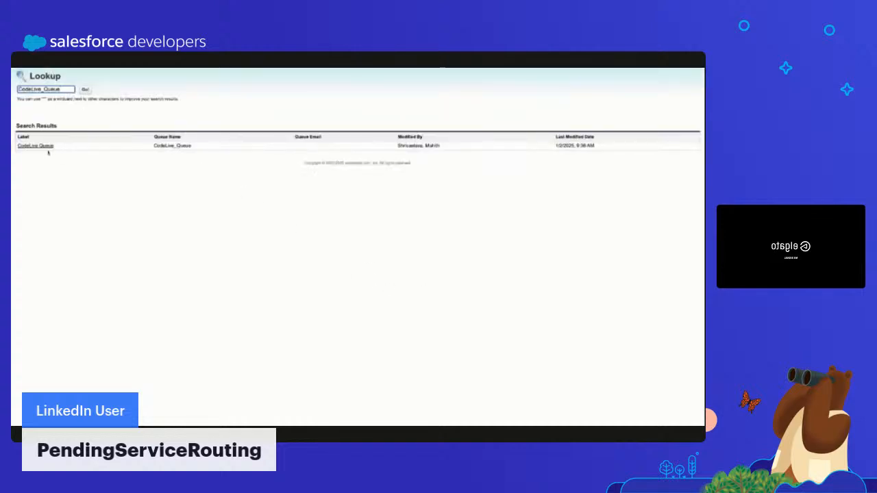
left_click(38, 146)
Set the routing configuration's routing model to Most Available and its routing priority to 1.
scroll(253, 317, "down", 4)
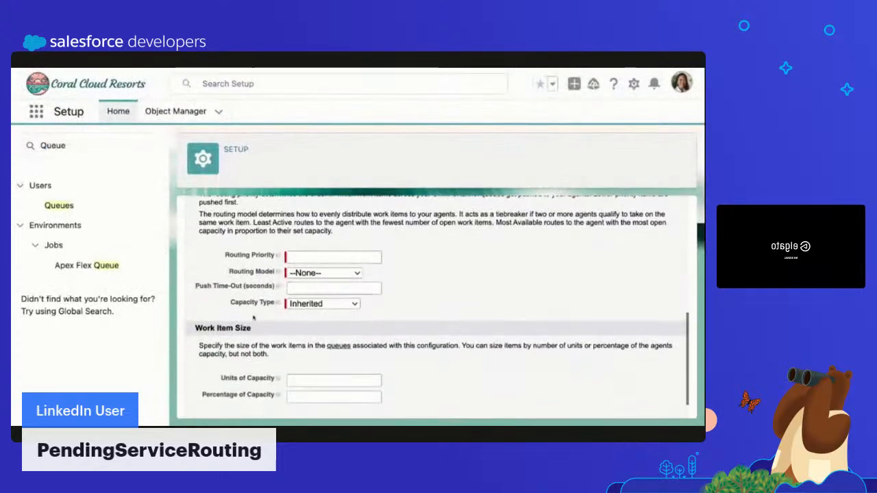
mouse_move(279, 256)
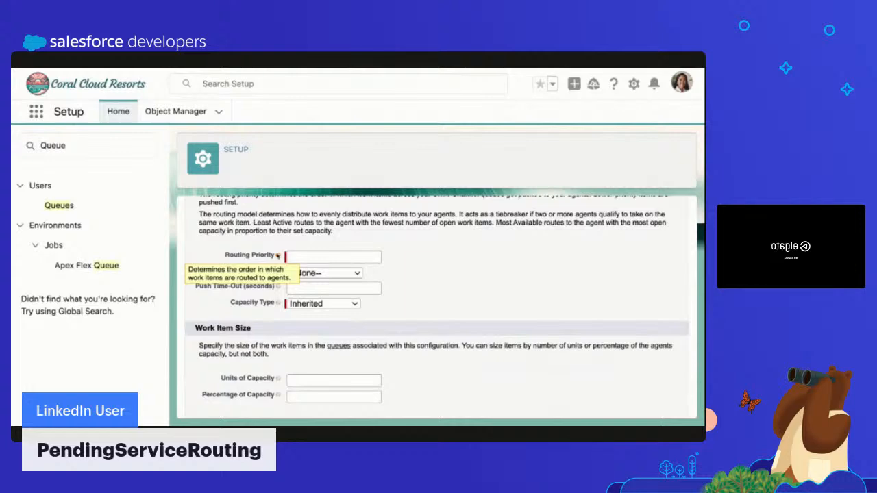
key("super+plus")
key("super+minus")
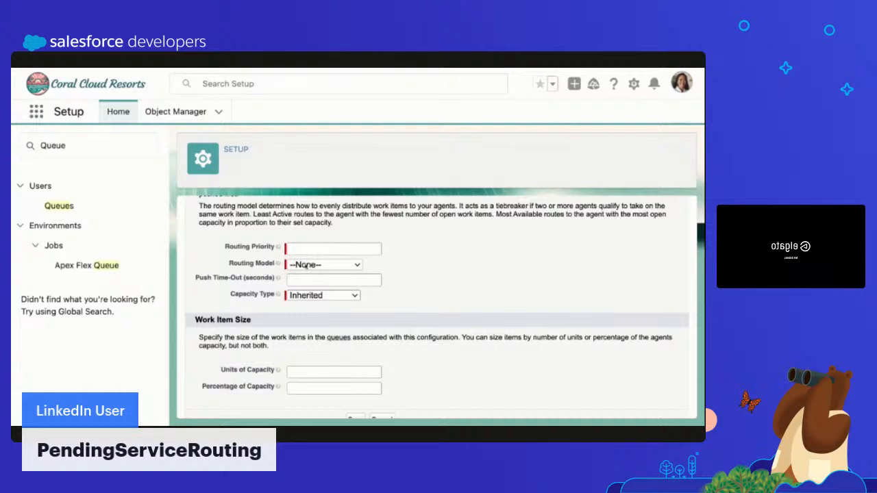
left_click(306, 265)
left_click(310, 293)
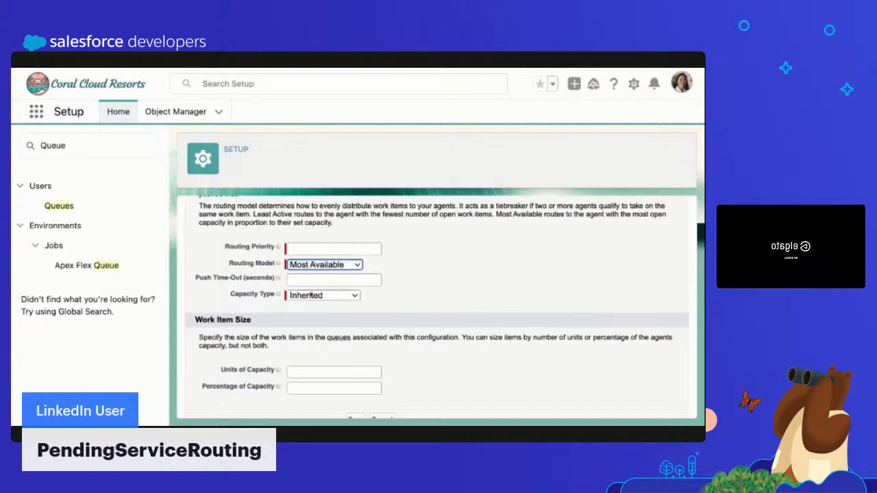
left_click(306, 248)
type("1")
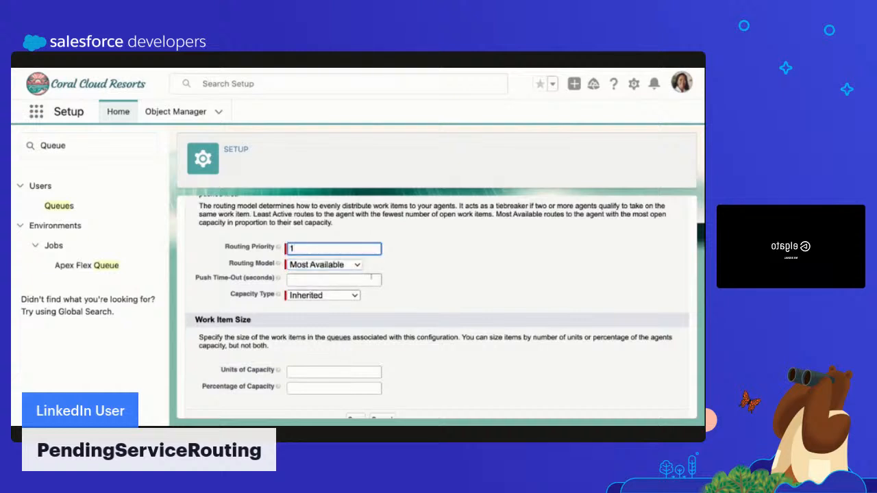
left_click(351, 267)
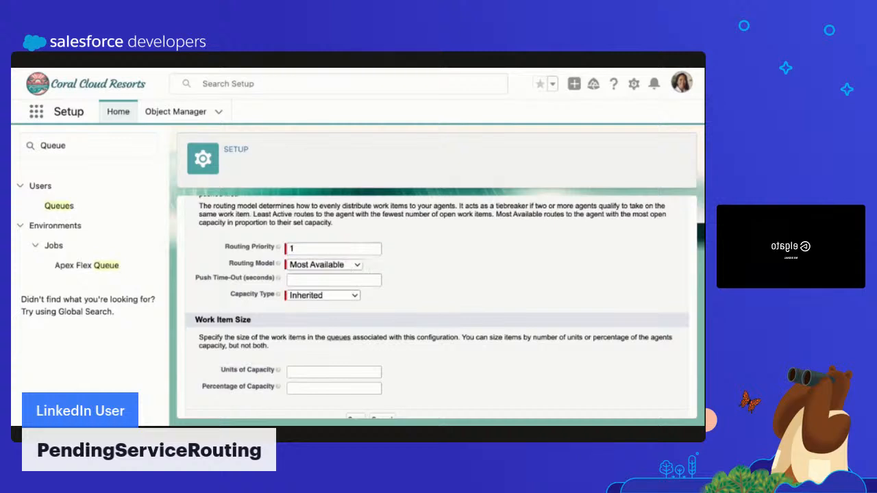
Examine the routing model description of Least Active and Most Available alongside the routing and work item size settings.
left_click_drag(496, 215, 325, 224)
left_click(441, 272)
scroll(438, 272, "down", 1)
scroll(431, 272, "up", 2)
scroll(419, 271, "down", 2)
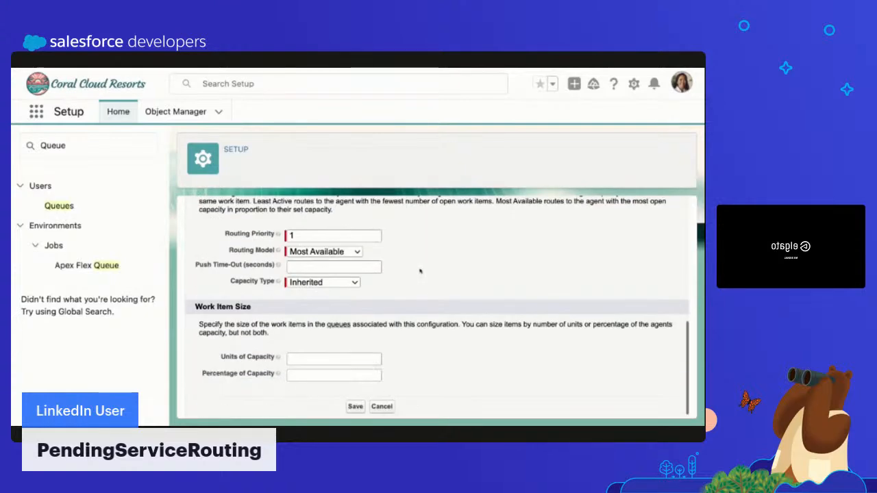
scroll(420, 271, "down", 1)
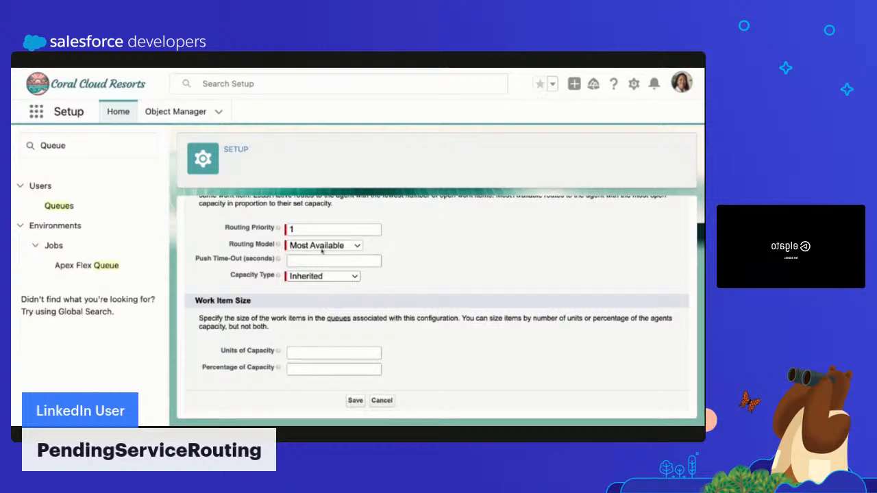
Enter 1 for the work item's units of capacity and save the routing configuration.
left_click(302, 350)
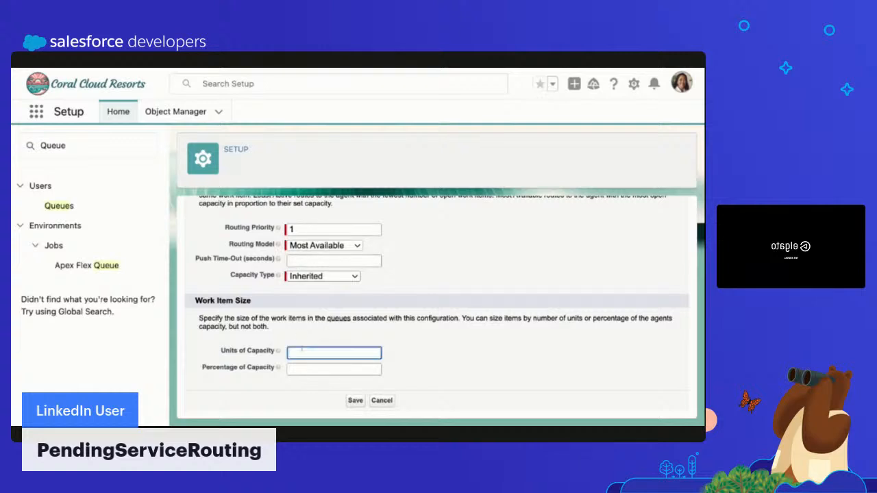
type("1")
mouse_move(279, 369)
key("BackSpace")
left_click(355, 400)
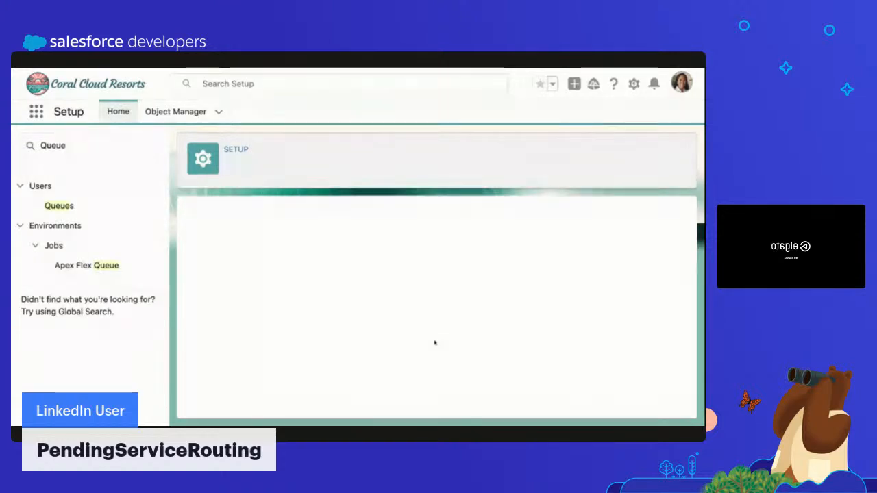
Review the CodeLive Routing Configuration's details and its edit form, leaving the form without saving.
scroll(308, 320, "up", 2)
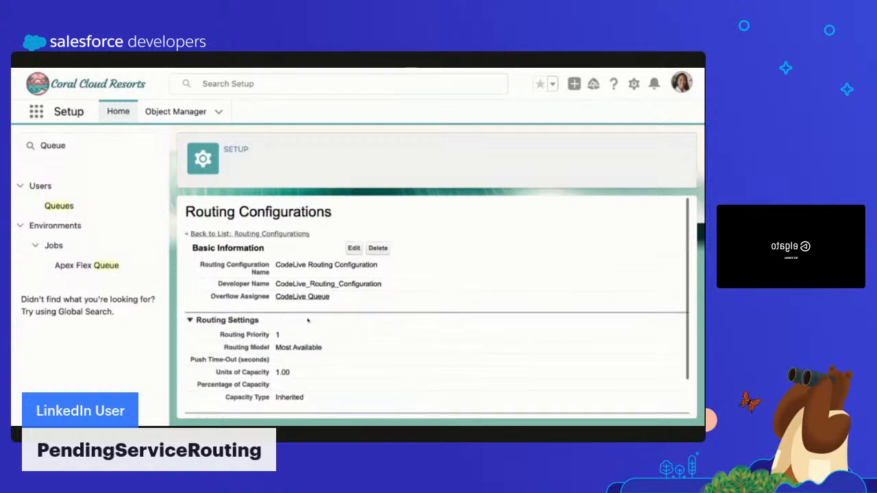
scroll(308, 320, "down", 2)
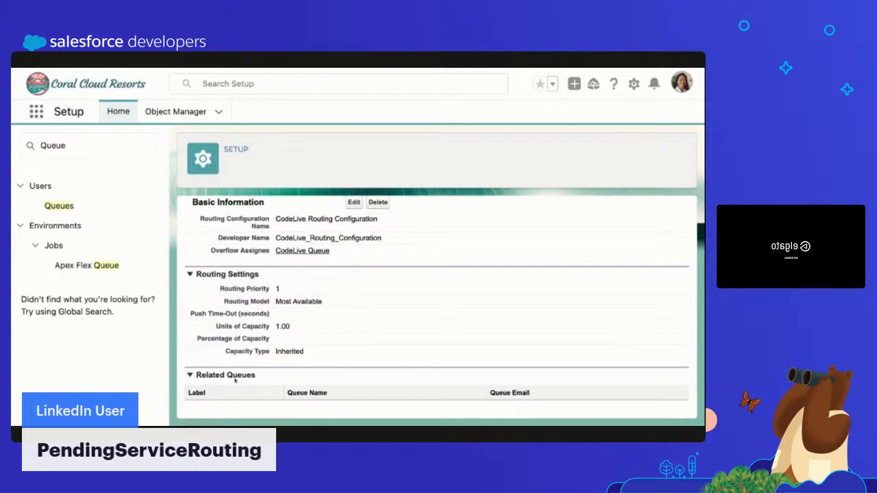
scroll(332, 310, "up", 2)
left_click(352, 253)
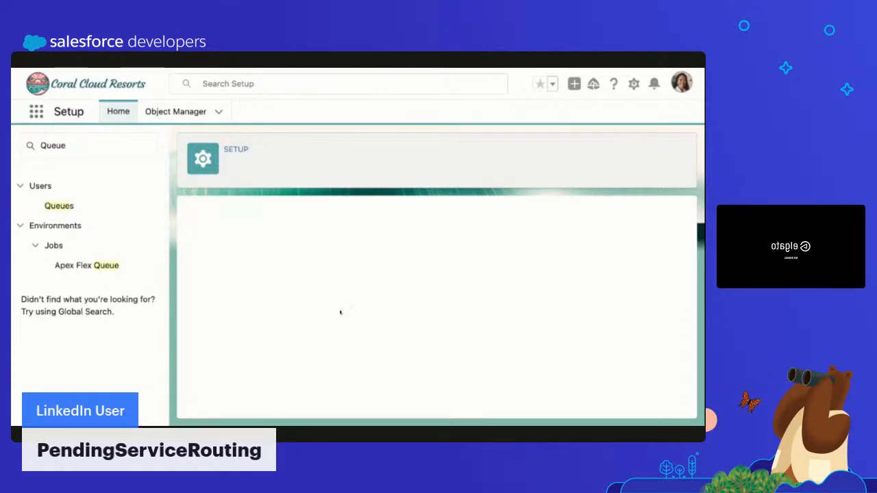
scroll(341, 313, "down", 5)
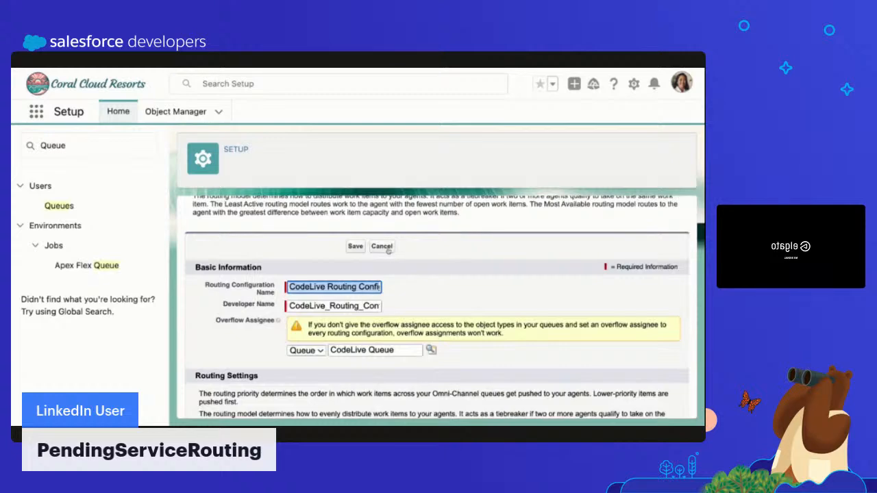
left_click(387, 249)
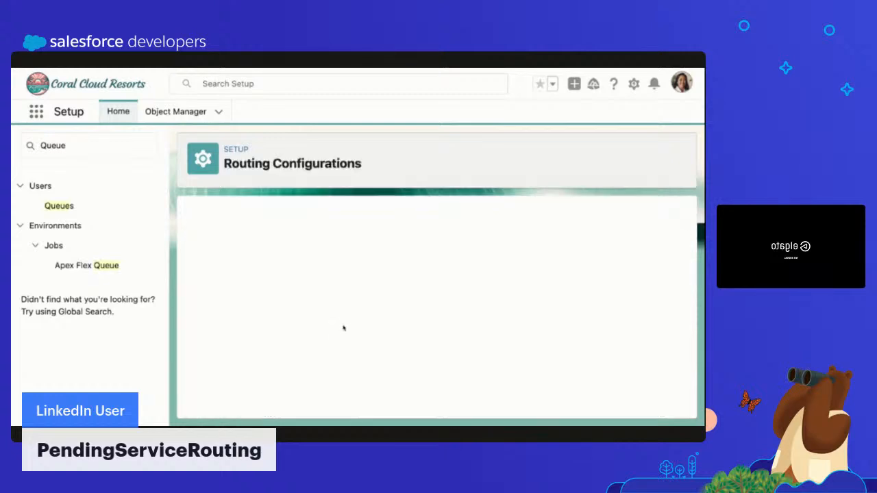
Change the Test Configuration's overflow assignee to the queue CodeLive Queue and save the routing configuration.
left_click(198, 362)
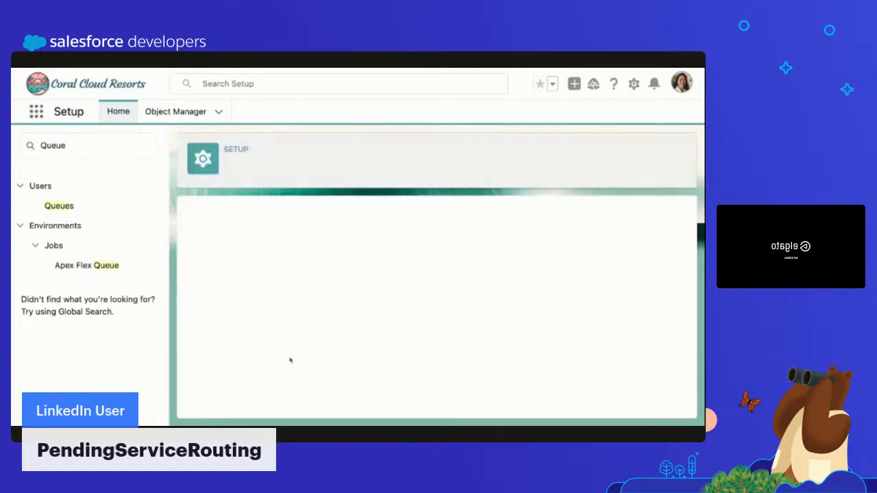
scroll(305, 329, "down", 4)
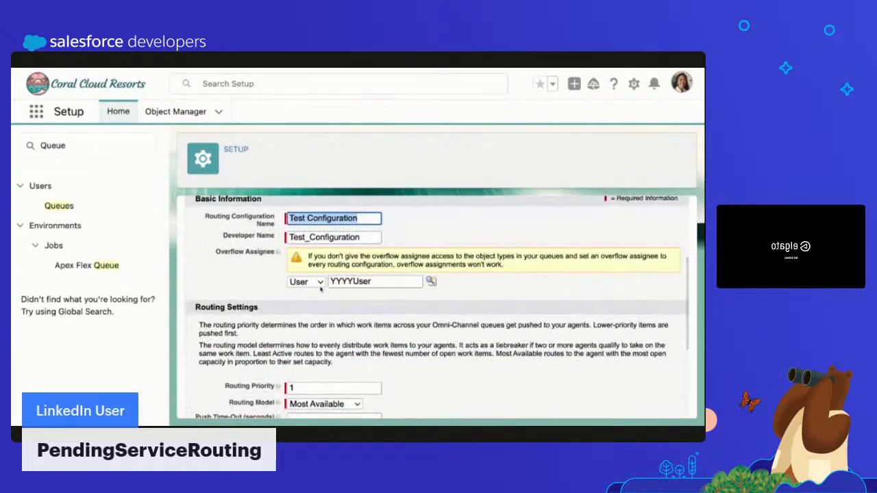
left_click(319, 288)
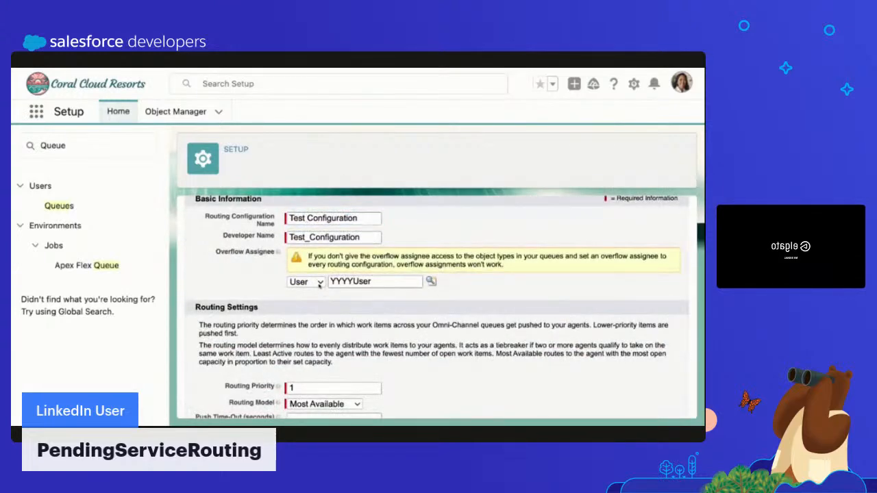
left_click(319, 285)
left_click(431, 281)
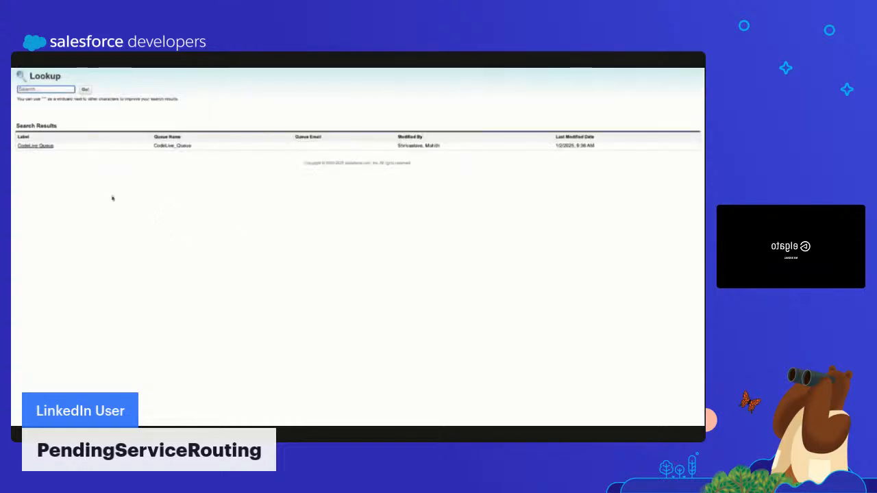
left_click(34, 145)
scroll(331, 369, "down", 5)
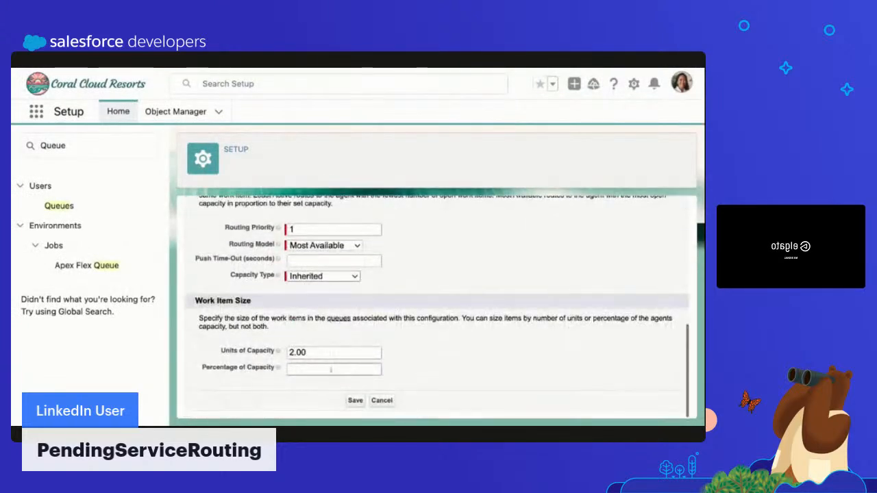
left_click(355, 400)
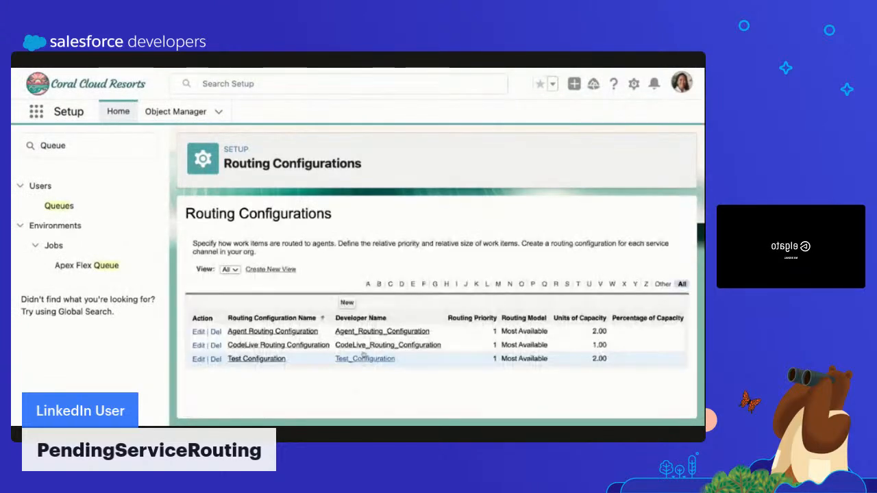
Open the CodeLive Routing Configuration's details and clear the Setup quick search.
left_click(269, 345)
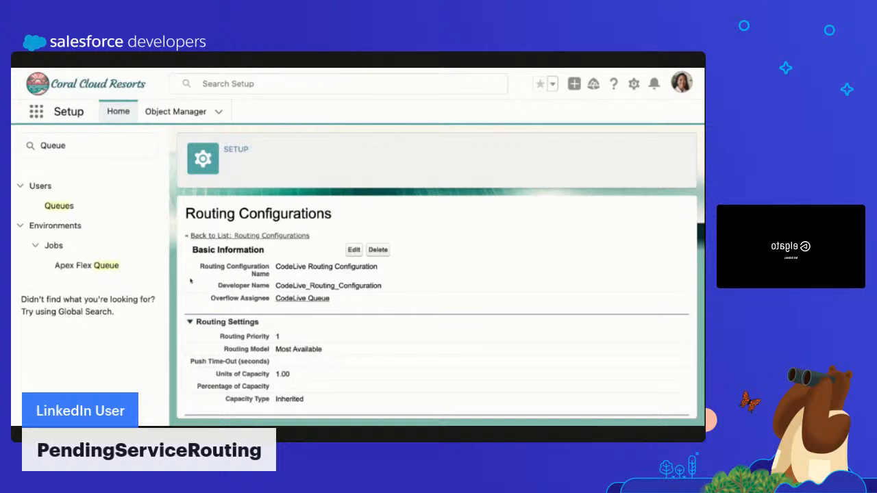
double_click(75, 146)
key("BackSpace")
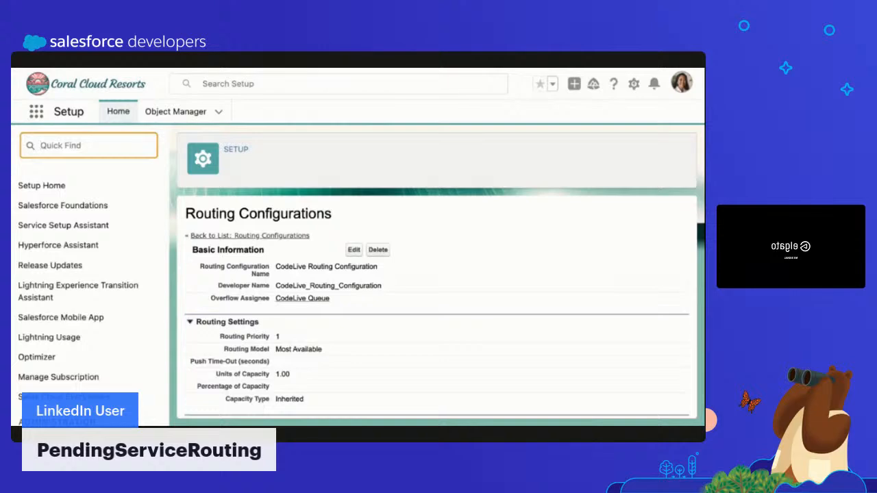
Switch to the presentation, show the Configuration Steps slide, and return to Salesforce Setup.
key("ctrl+Tab")
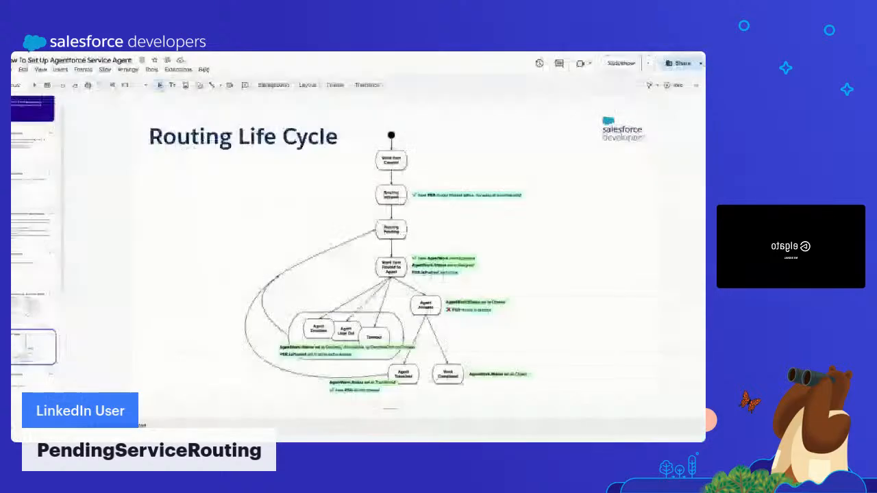
left_click(621, 63)
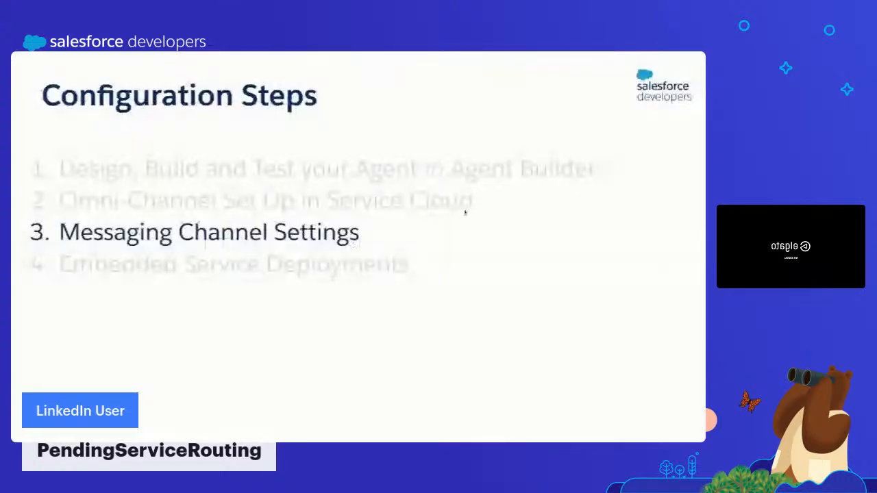
key("Left")
key("Right")
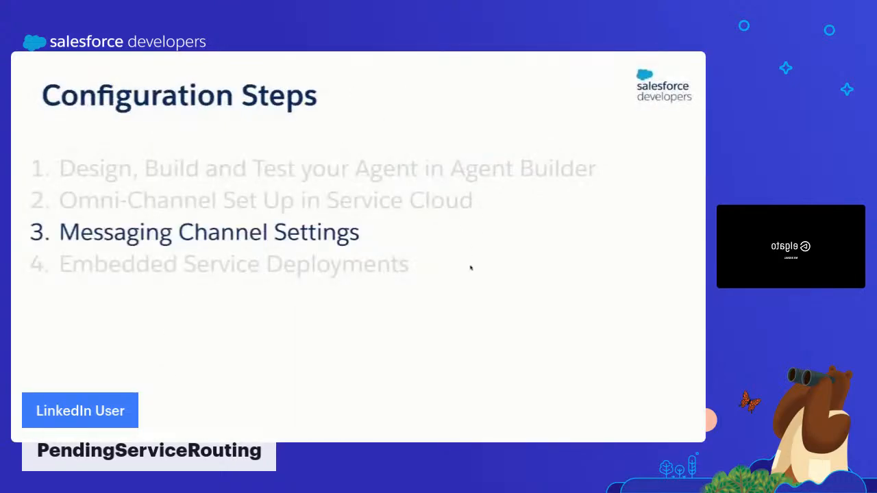
key("Escape")
key("ctrl+shift+Tab")
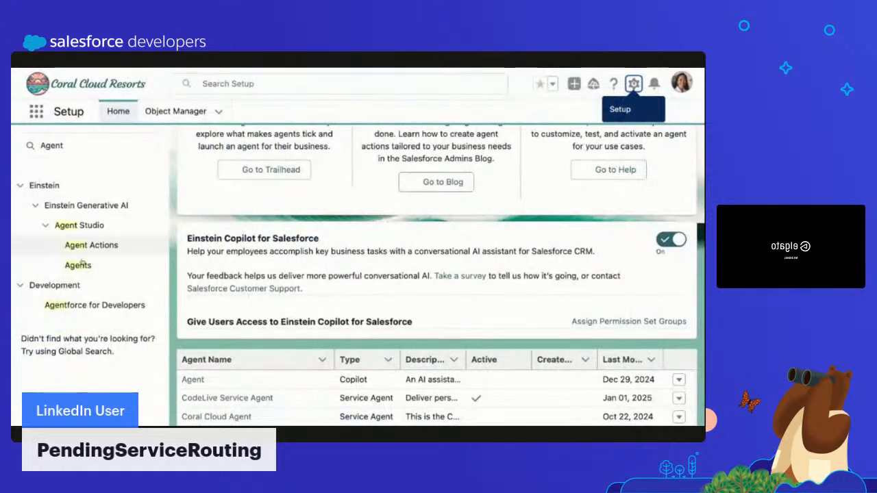
Find the Omni-Channel pages in Setup by searching for Omni and open Omni-Channel Settings.
left_click(82, 145)
type("Omni")
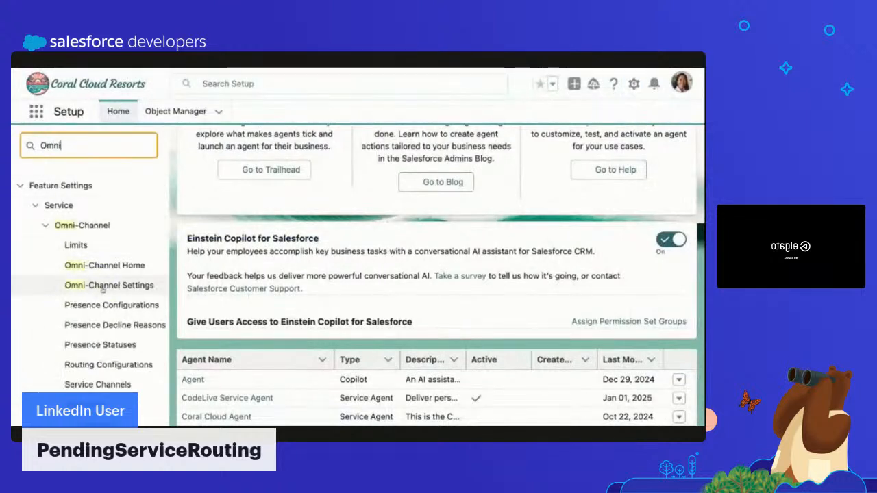
left_click(103, 287)
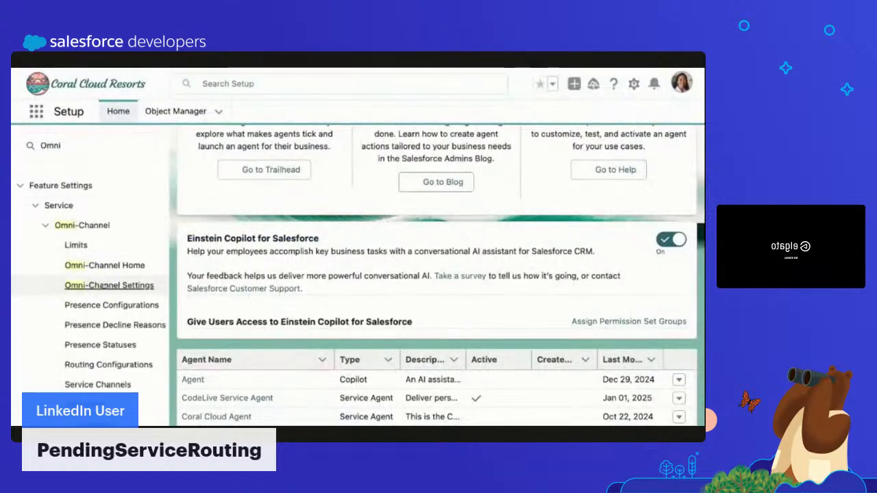
scroll(120, 322, "down", 1)
scroll(121, 323, "down", 1)
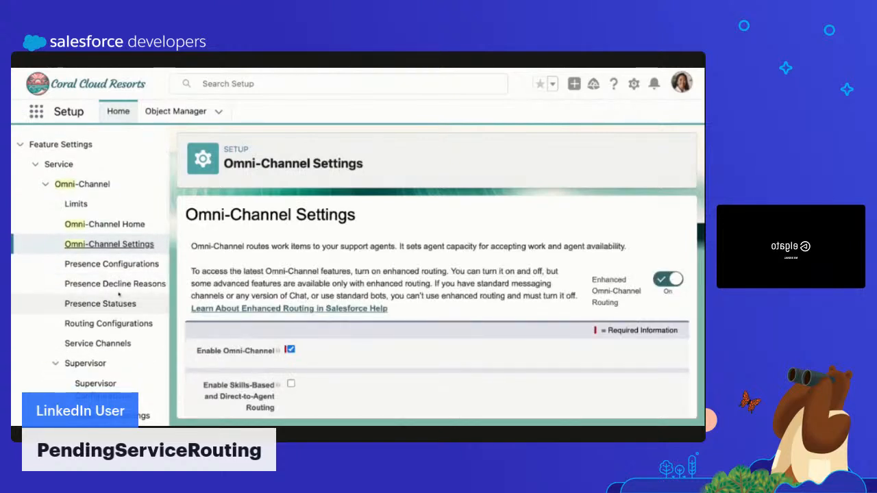
scroll(127, 291, "down", 1)
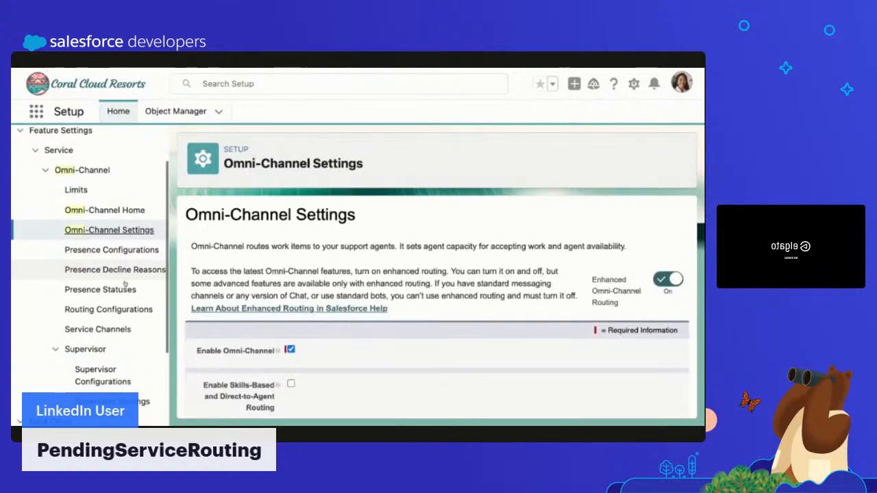
Open the Messaging Presence Configuration from Presence Configurations and review its settings, assigned users and assigned profiles.
left_click(112, 251)
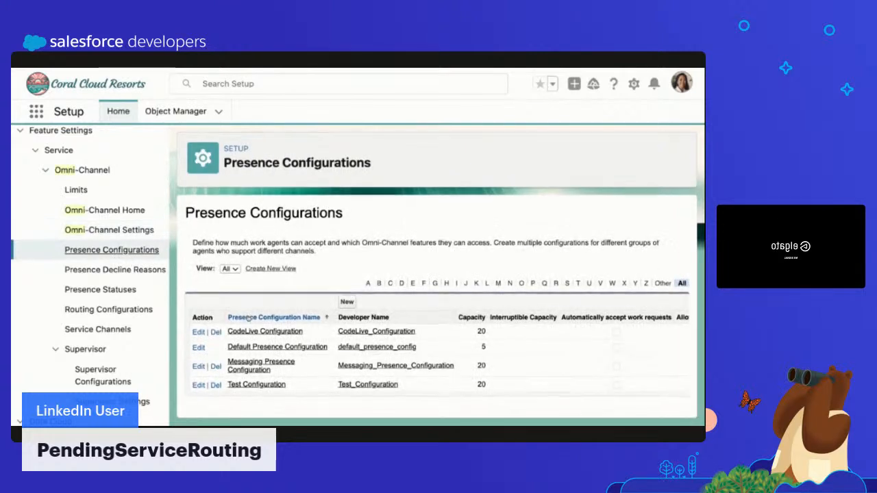
left_click(264, 366)
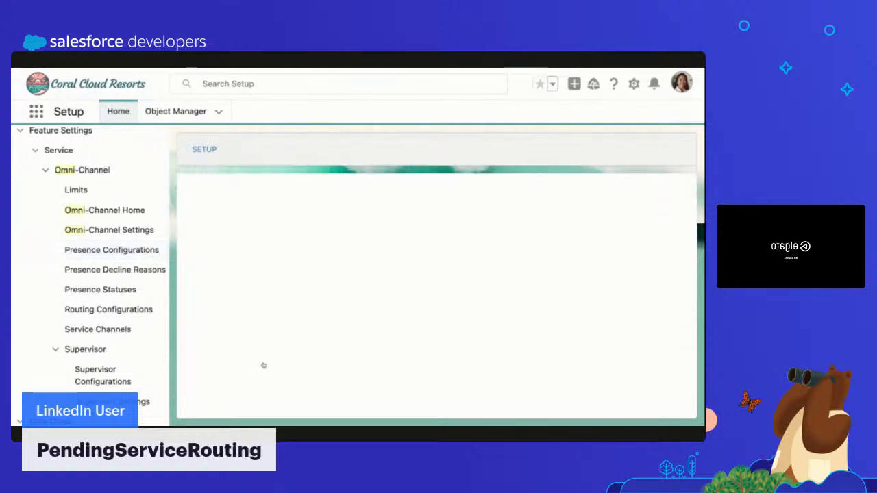
scroll(364, 335, "down", 5)
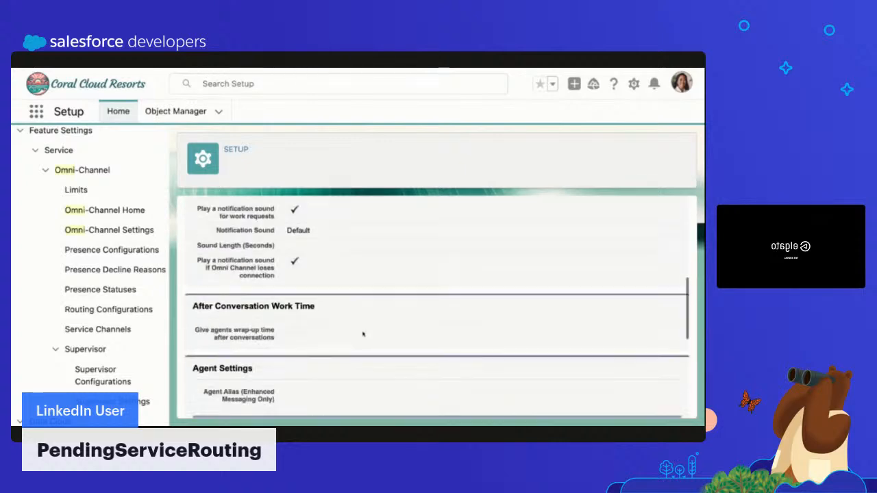
scroll(363, 334, "down", 5)
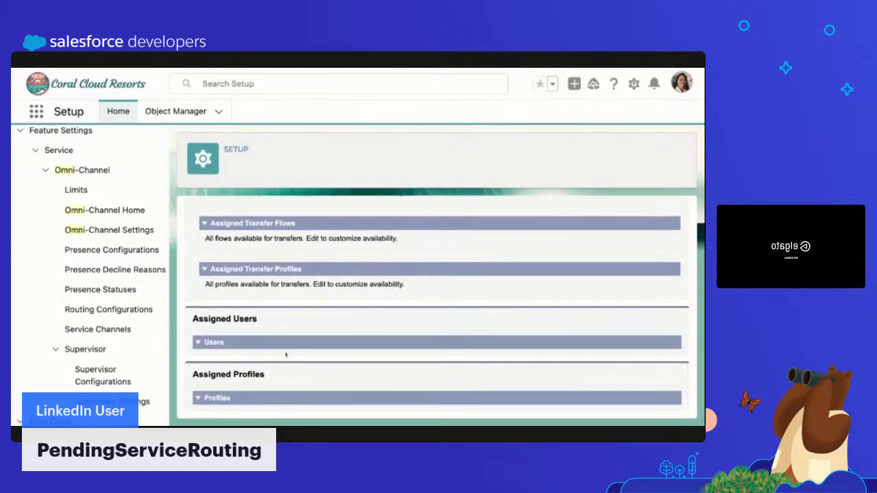
scroll(285, 354, "up", 10)
scroll(286, 354, "down", 10)
scroll(234, 340, "up", 10)
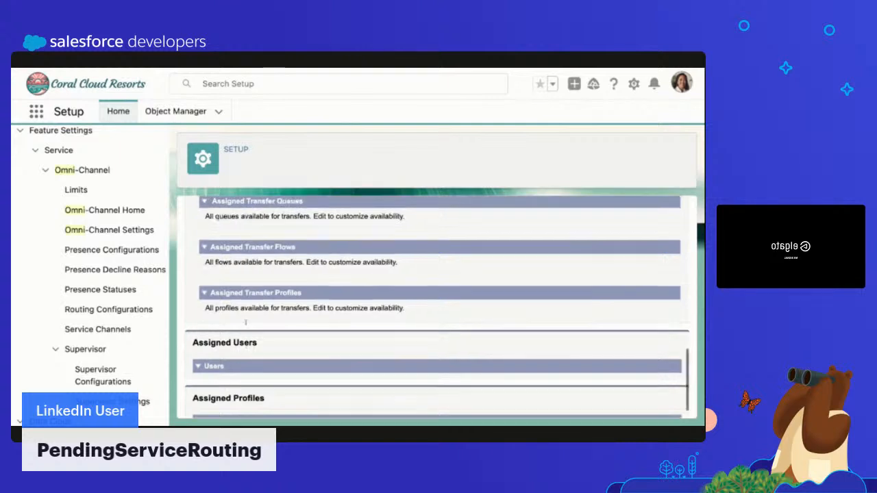
scroll(97, 154, "up", 2)
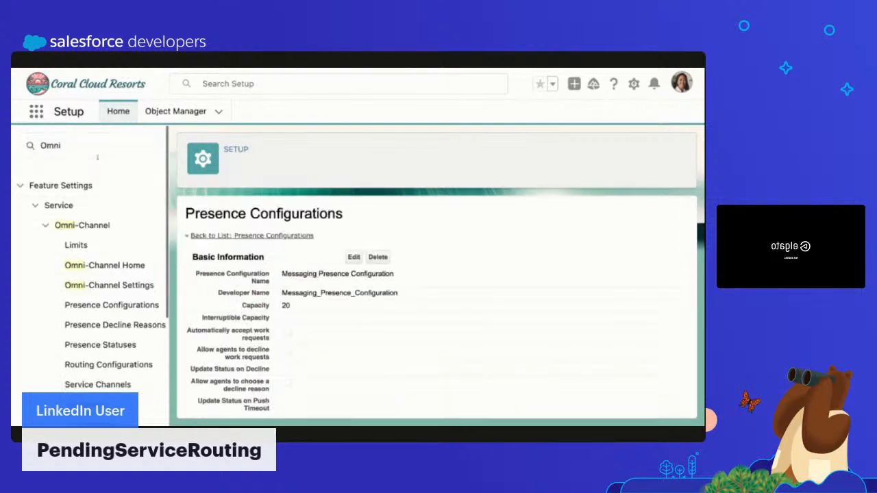
Search Setup for User, open the EinsteinServiceAgent User record, and review its permission set, group and license assignments.
left_click(77, 144)
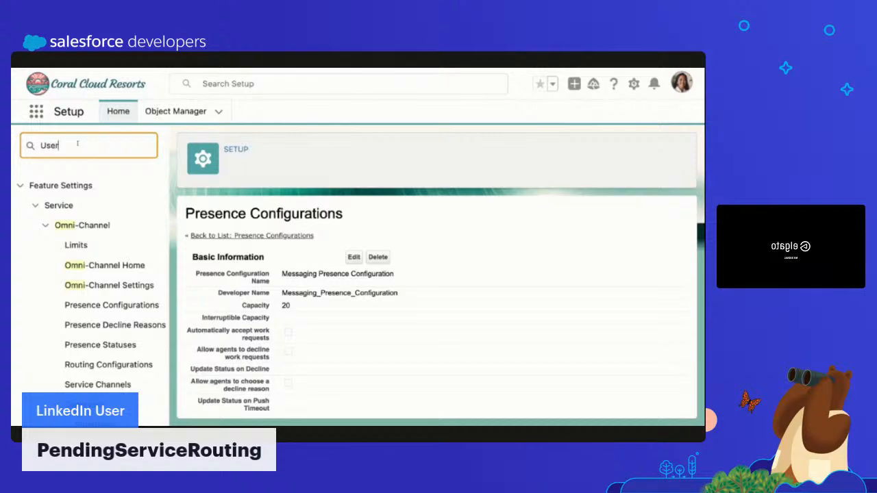
left_click(55, 344)
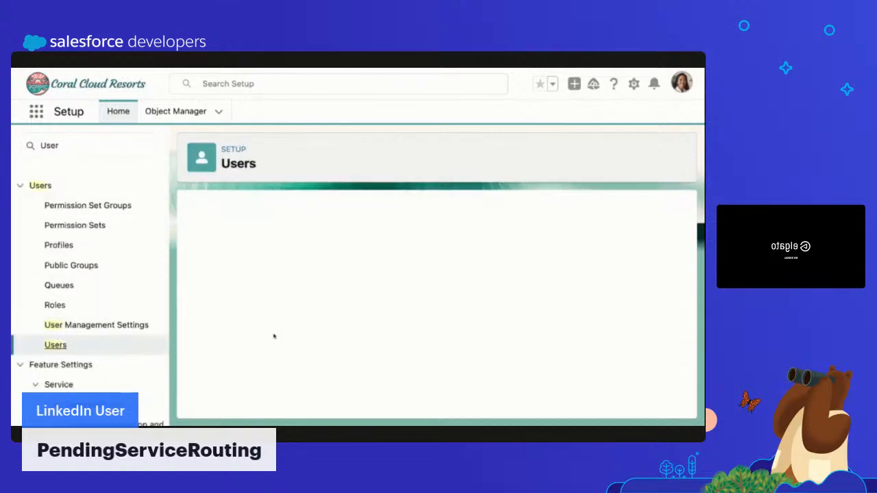
scroll(273, 336, "down", 5)
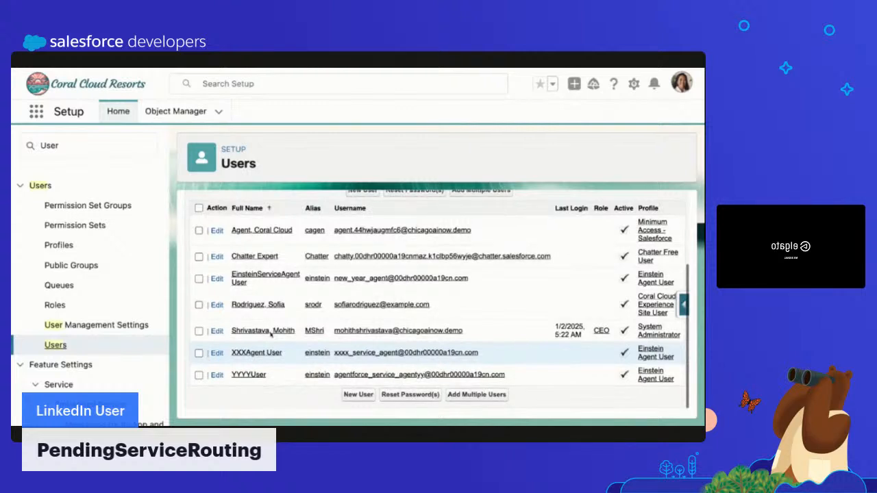
left_click(261, 277)
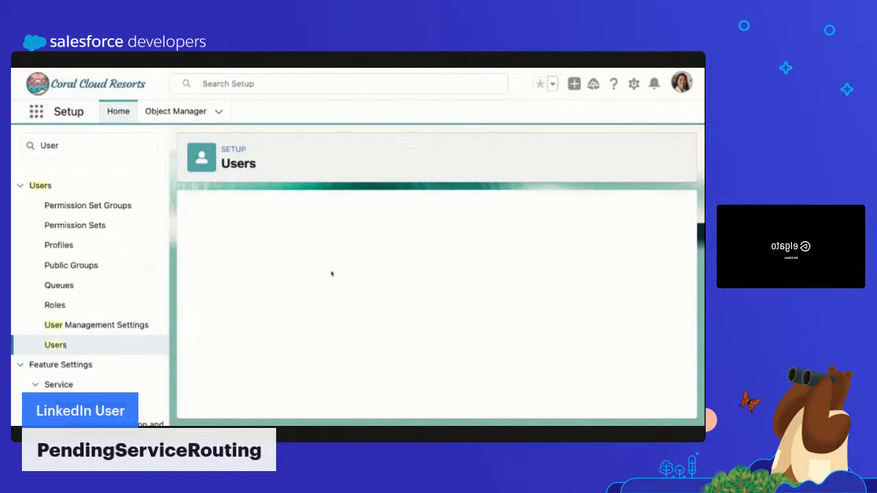
scroll(459, 326, "down", 10)
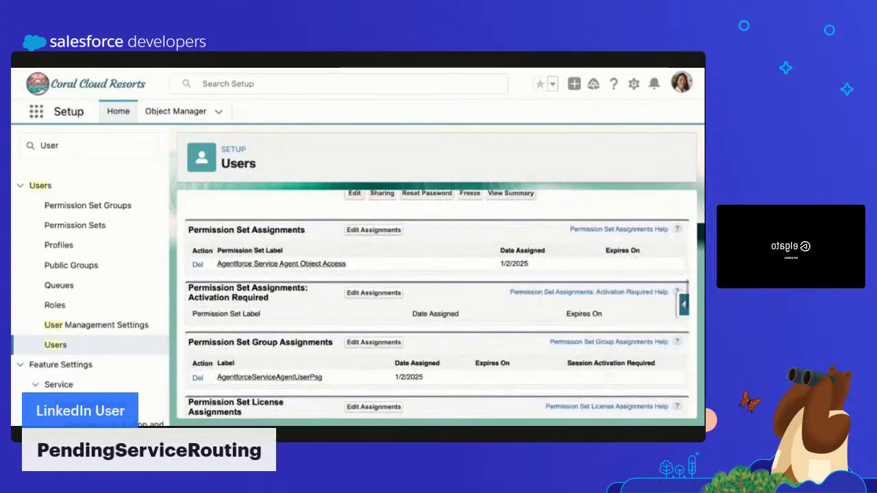
scroll(437, 307, "down", 3)
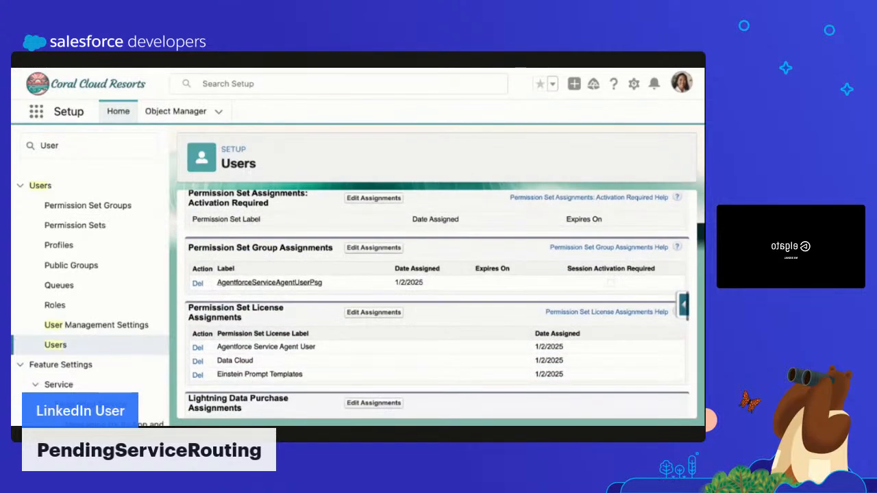
scroll(437, 307, "down", 1)
scroll(437, 307, "up", 1)
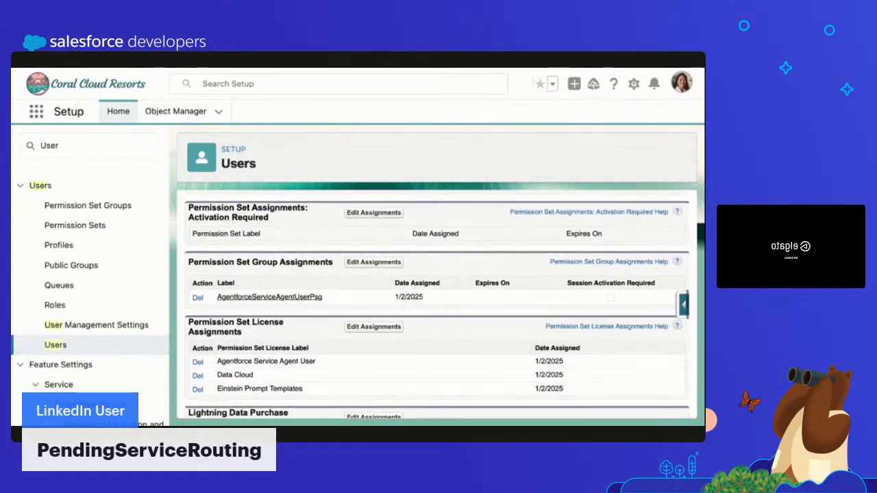
scroll(437, 307, "down", 3)
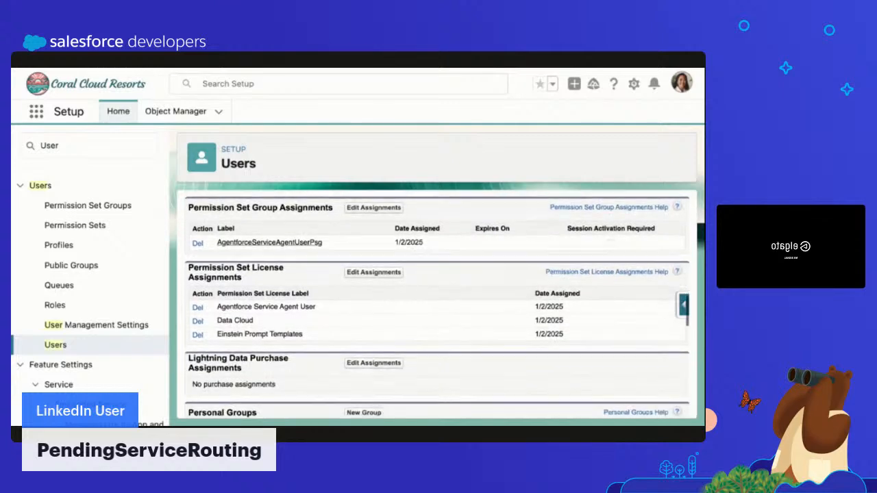
Review the agent user's details and assignments, inspect the Agentforce Service Agent Object Access permission set, and return to the user record.
scroll(437, 306, "up", 5)
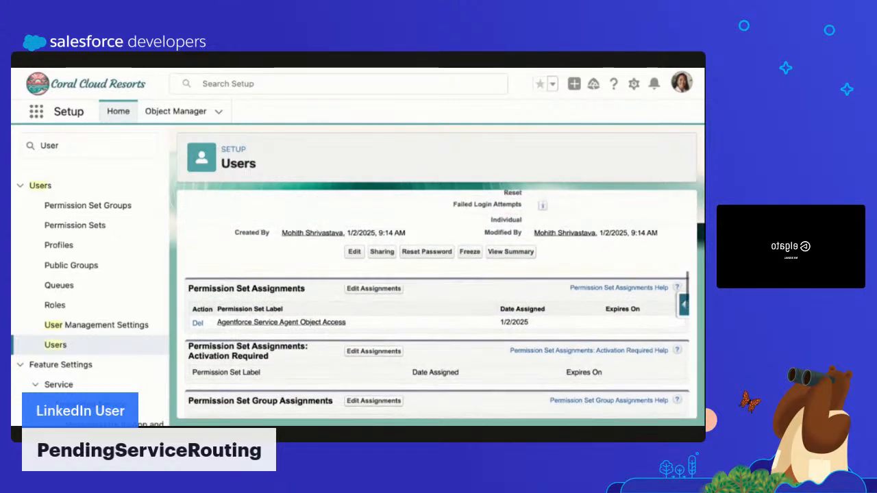
scroll(437, 307, "up", 4)
scroll(437, 307, "down", 10)
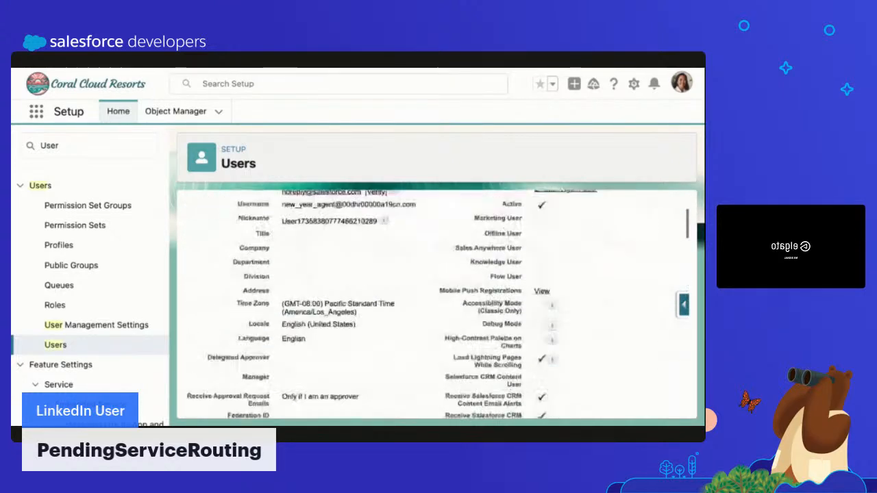
scroll(437, 307, "up", 2)
scroll(437, 306, "up", 1)
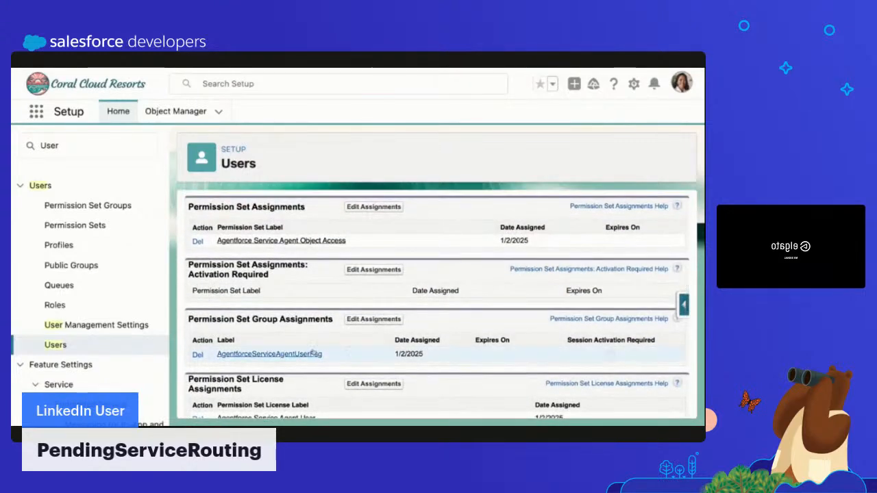
scroll(387, 284, "down", 1)
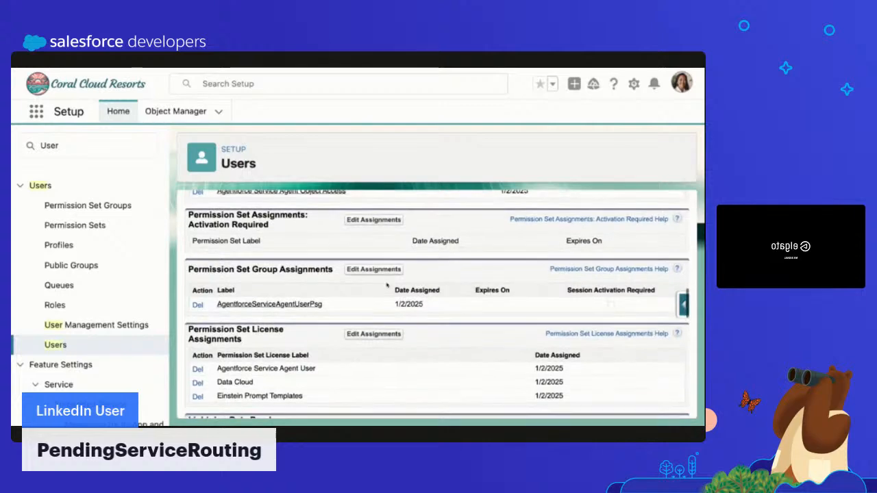
scroll(387, 284, "up", 2)
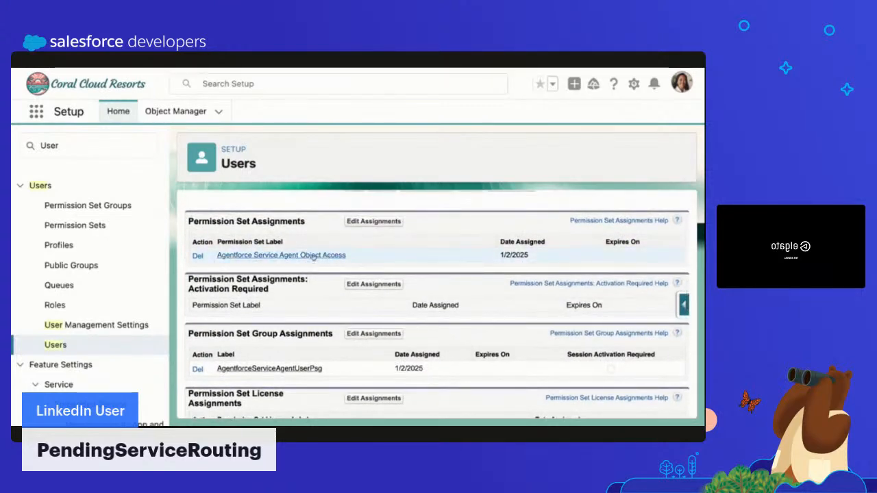
left_click(313, 256)
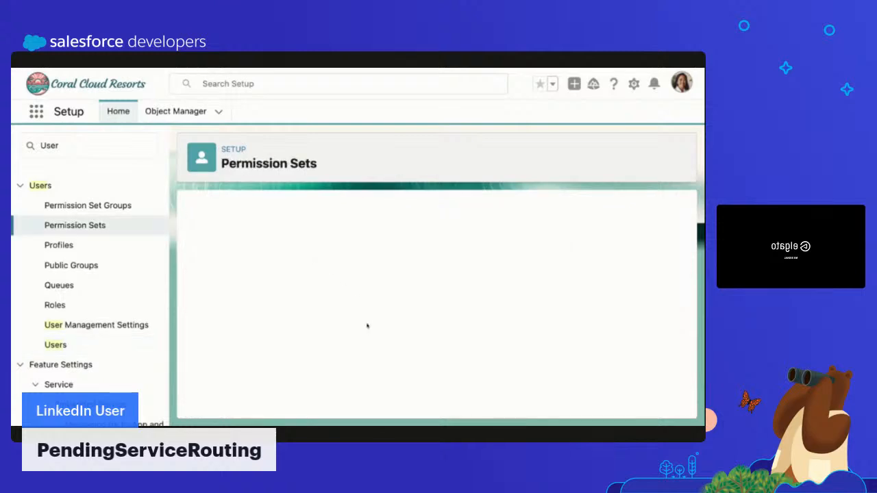
scroll(368, 332, "down", 3)
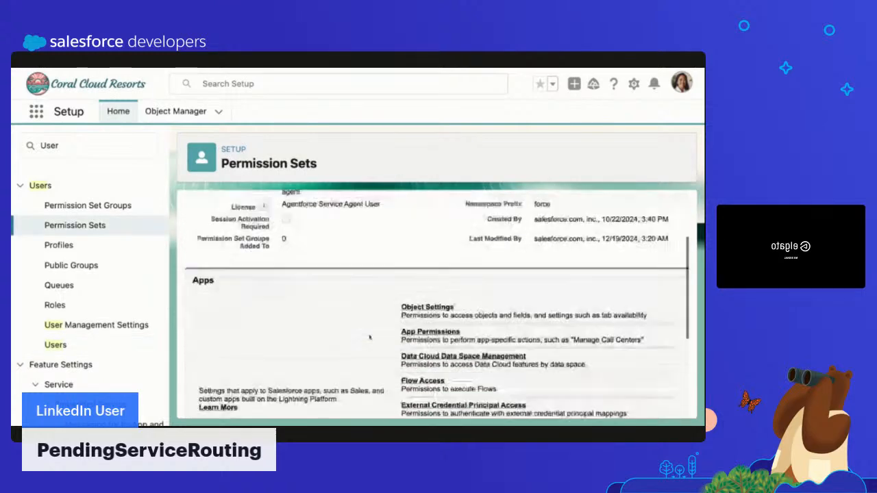
scroll(369, 337, "down", 3)
scroll(370, 337, "up", 6)
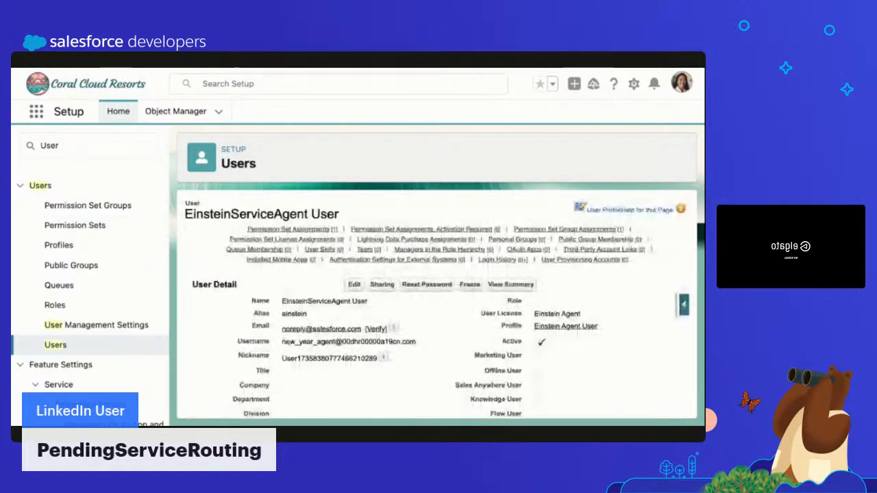
Open the EinsteinServiceAgent User's permission set assignments for editing and find the Coral Cloud entries among the available permission sets.
scroll(315, 360, "down", 6)
scroll(315, 360, "down", 5)
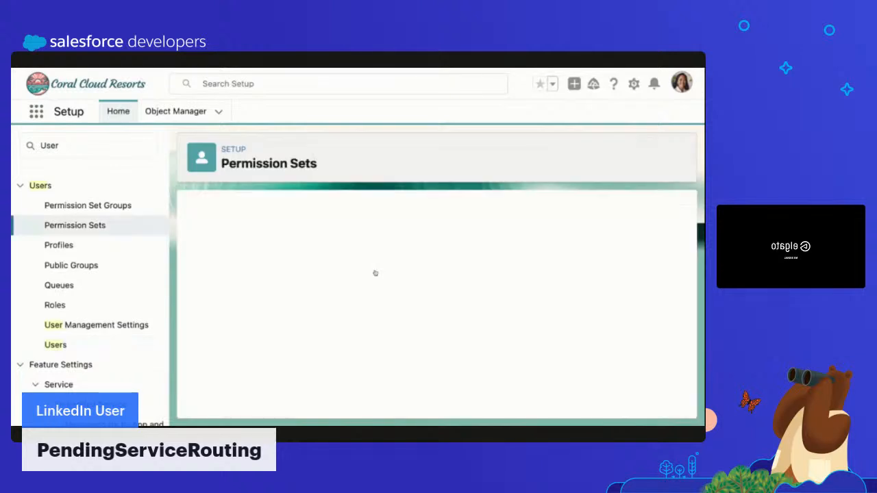
scroll(337, 336, "down", 4)
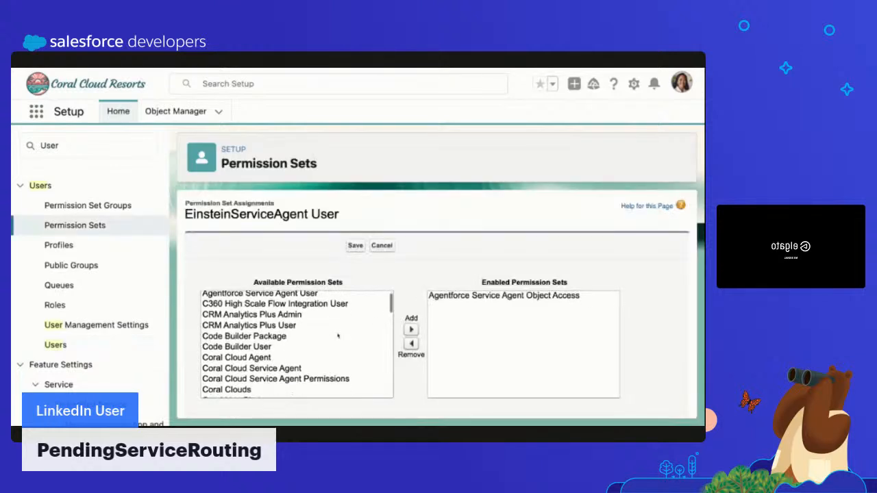
Try to assign the Coral Cloud Agent permission set to the agent user, and remove it from the enabled permission sets.
left_click(294, 341)
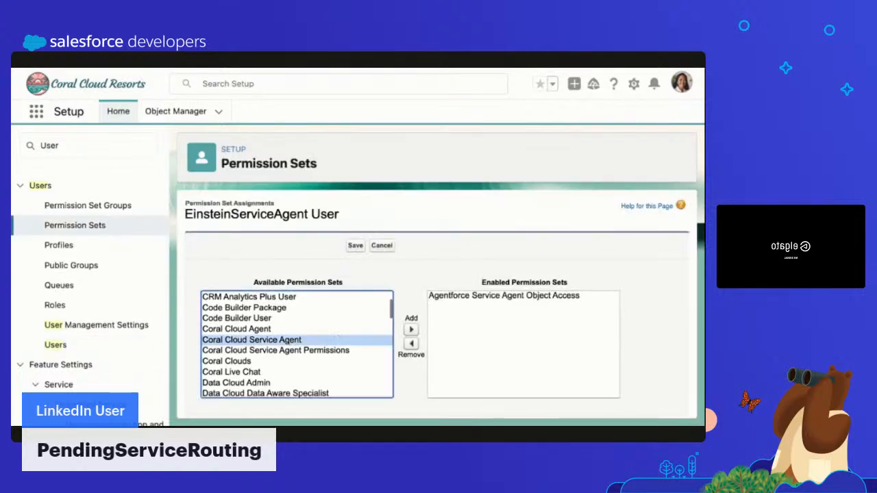
left_click(373, 329)
left_click(412, 329)
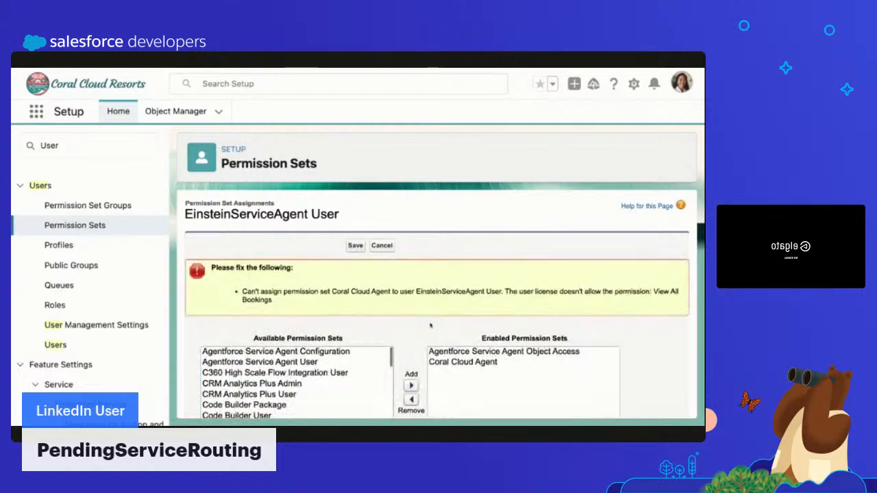
scroll(373, 344, "down", 1)
left_click(459, 311)
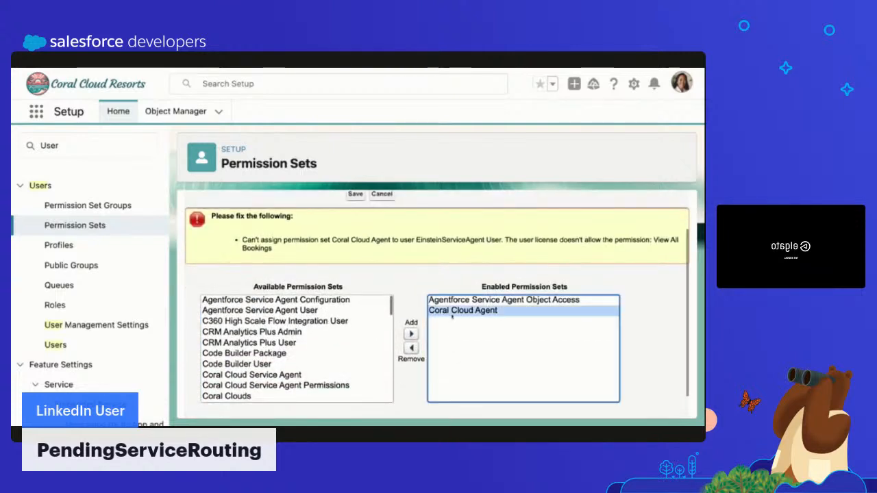
left_click(411, 348)
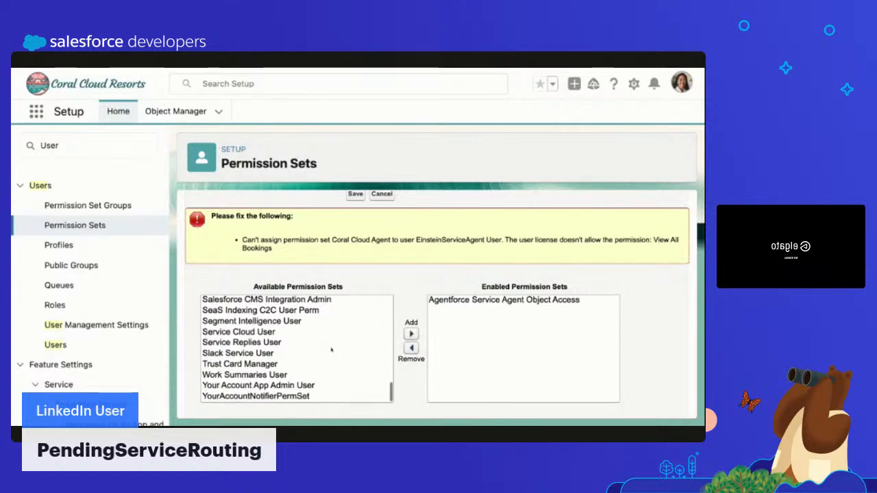
Add Coral Cloud Service Agent to the agent user's enabled permission sets and save the assignments.
scroll(331, 350, "up", 5)
scroll(297, 349, "up", 5)
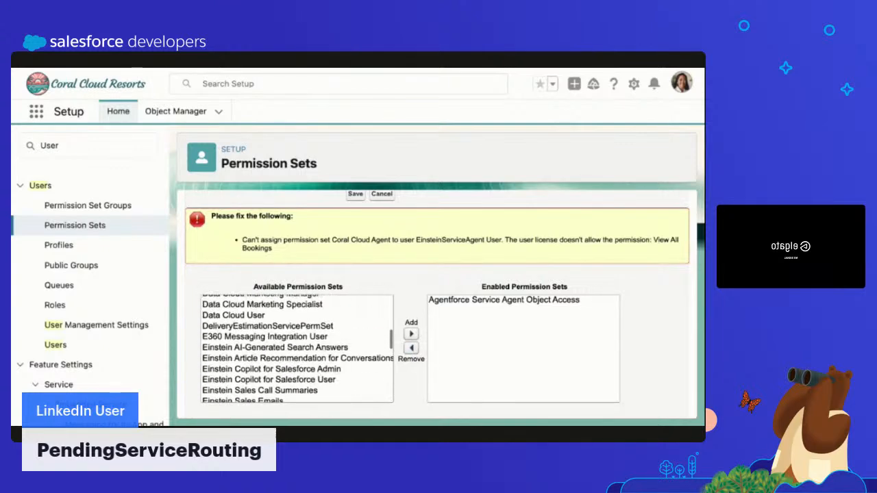
scroll(297, 348, "down", 3)
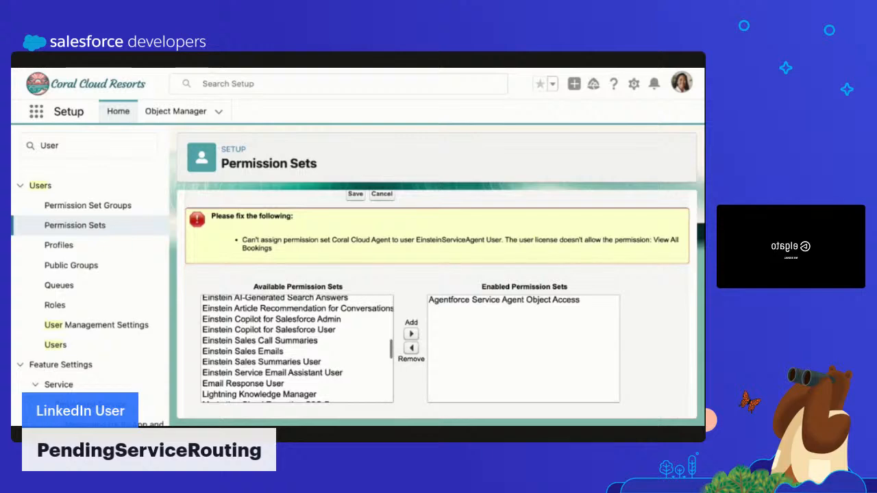
scroll(297, 348, "down", 1)
scroll(297, 349, "up", 4)
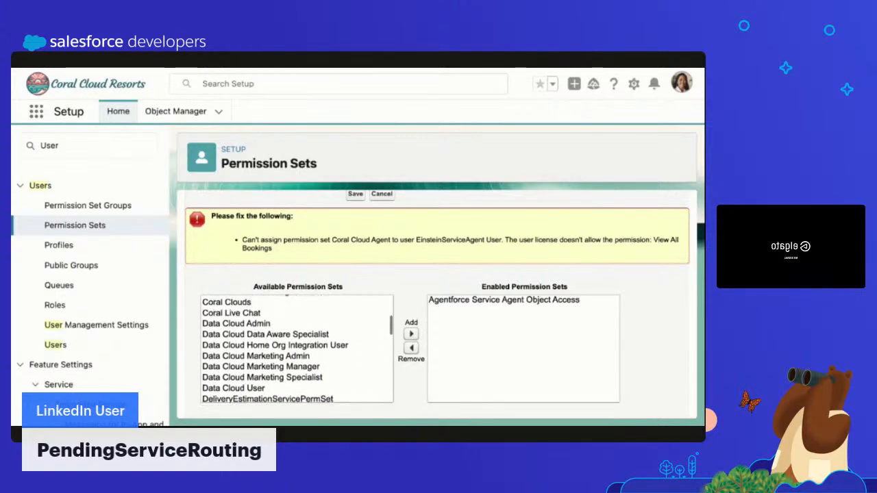
scroll(297, 349, "up", 3)
left_click(296, 316)
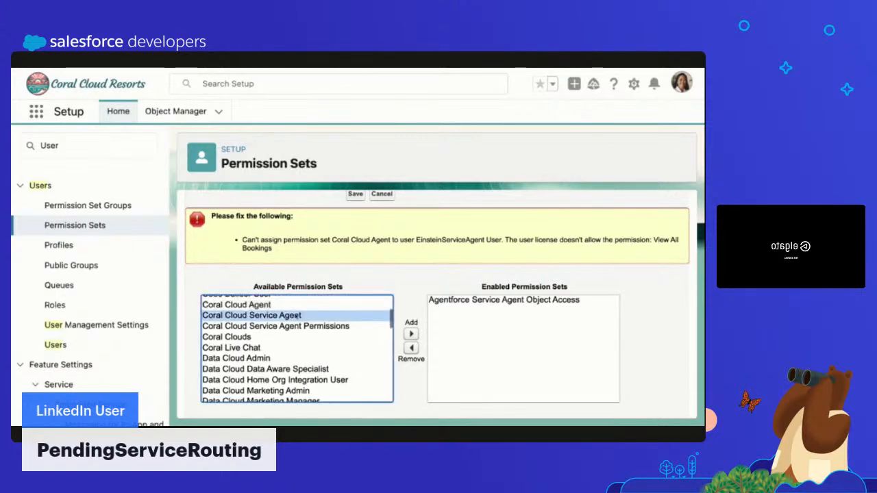
left_click(411, 333)
left_click(355, 195)
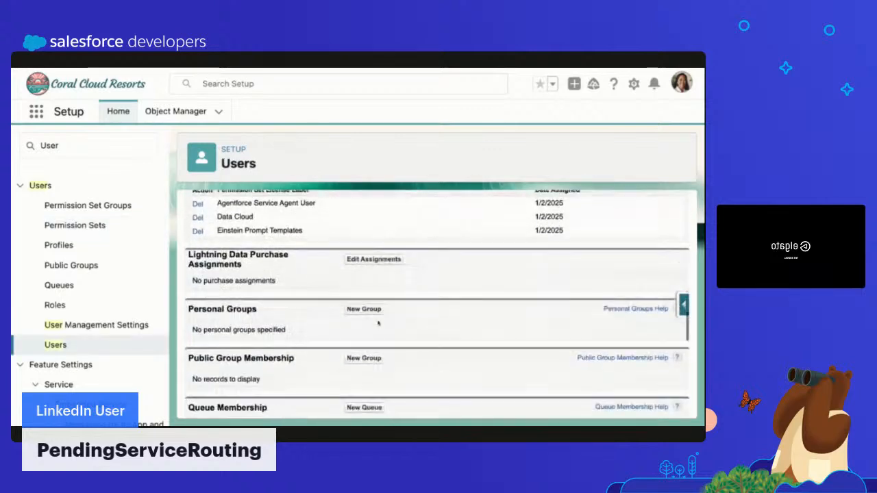
Open the Coral Cloud Service Agent permission set, find "Presence" on its page, and open Service Presence Statuses Access.
left_click(259, 285)
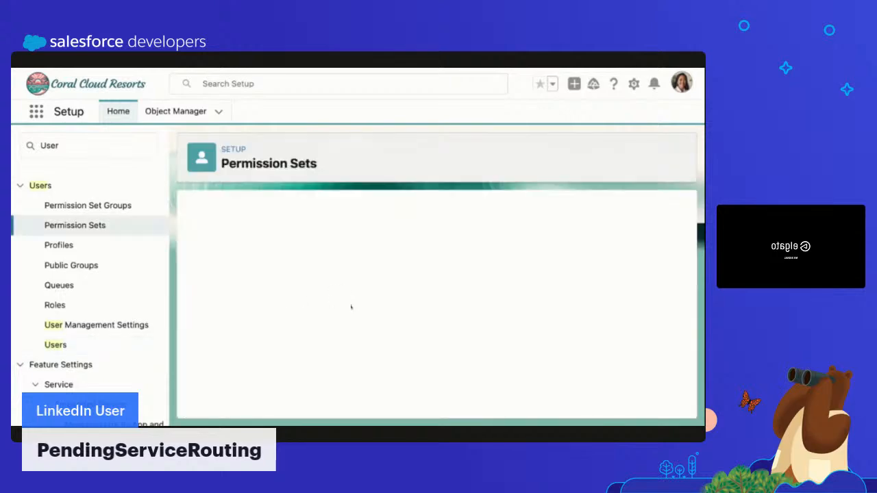
scroll(357, 332, "down", 10)
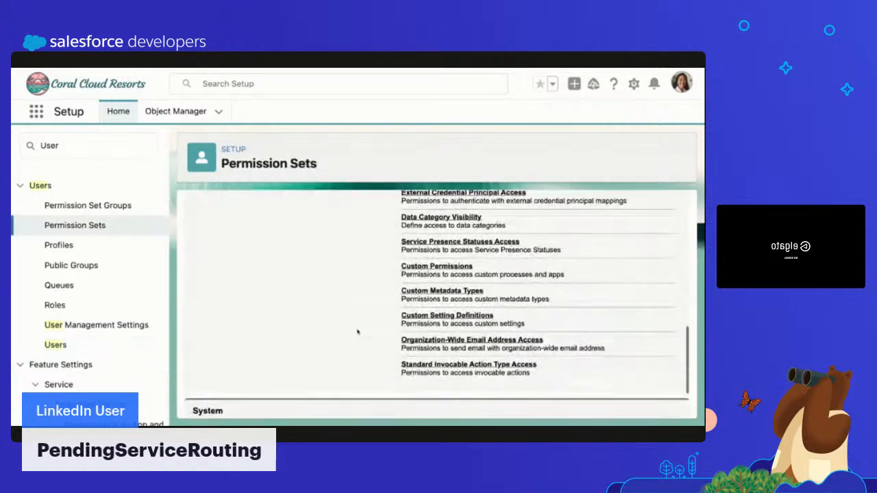
scroll(357, 331, "down", 2)
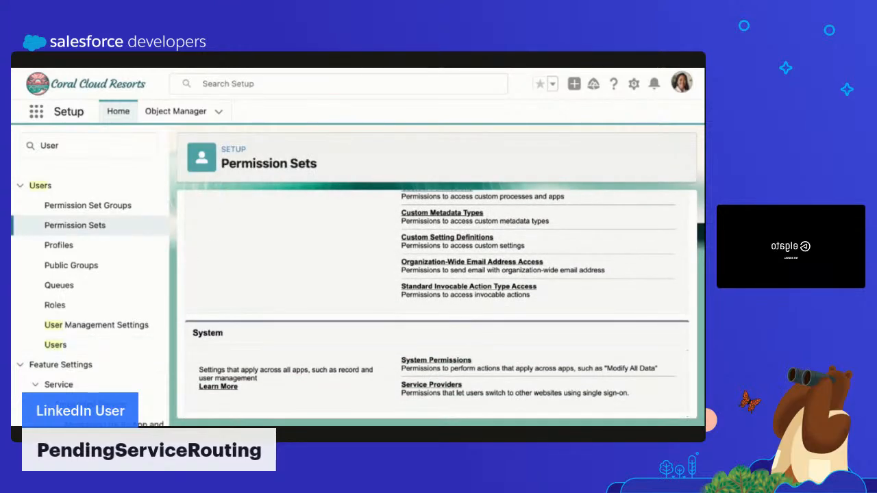
type("en")
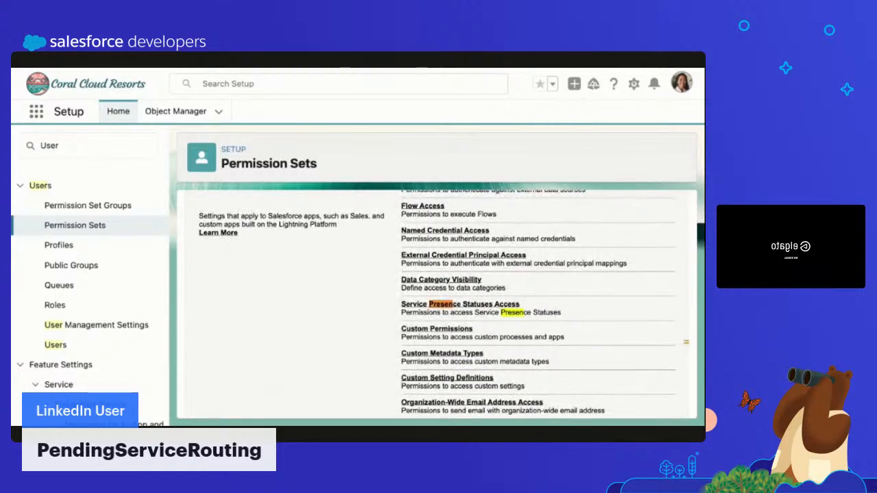
left_click(452, 305)
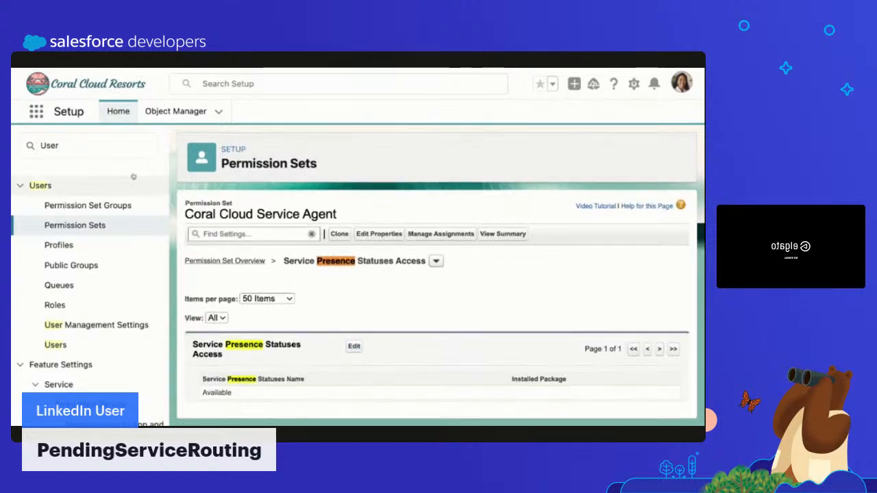
Return to the Coral Cloud Service Agent permission set overview and review its app and system permission categories.
key("super+[")
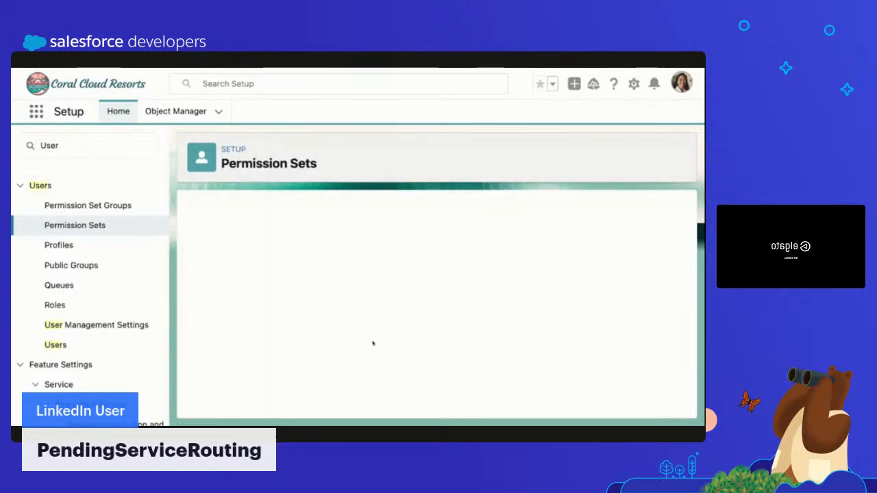
scroll(444, 312, "down", 3)
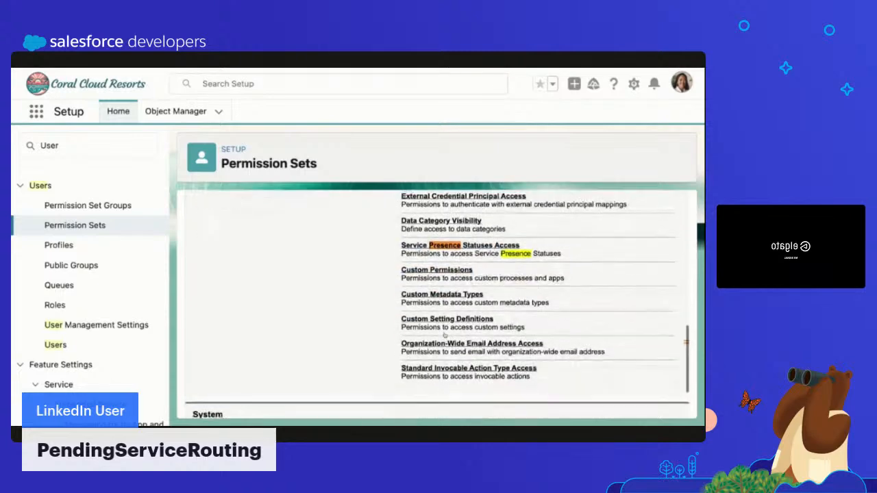
scroll(444, 322, "up", 4)
scroll(444, 334, "up", 5)
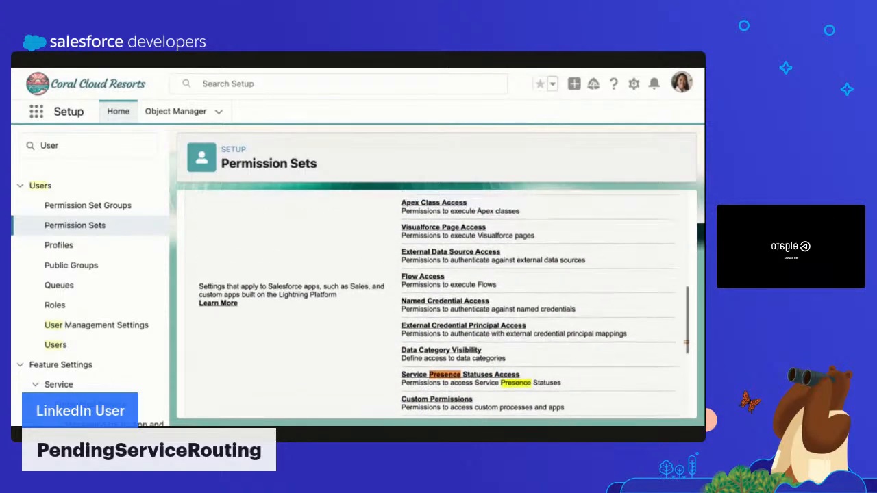
scroll(438, 301, "down", 8)
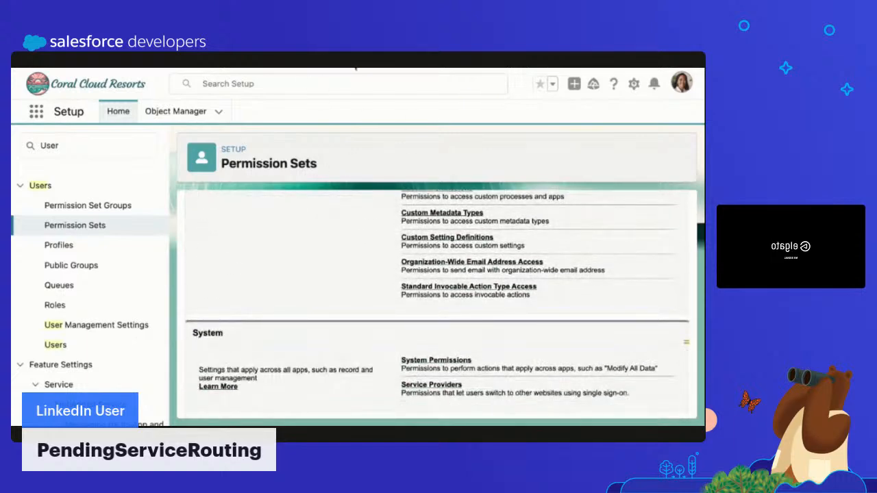
Switch to the Salesforce Developers workshop site, open Exercise 2: Configure a Service Deployment, and highlight the presence status permission set's field values.
left_click(356, 66)
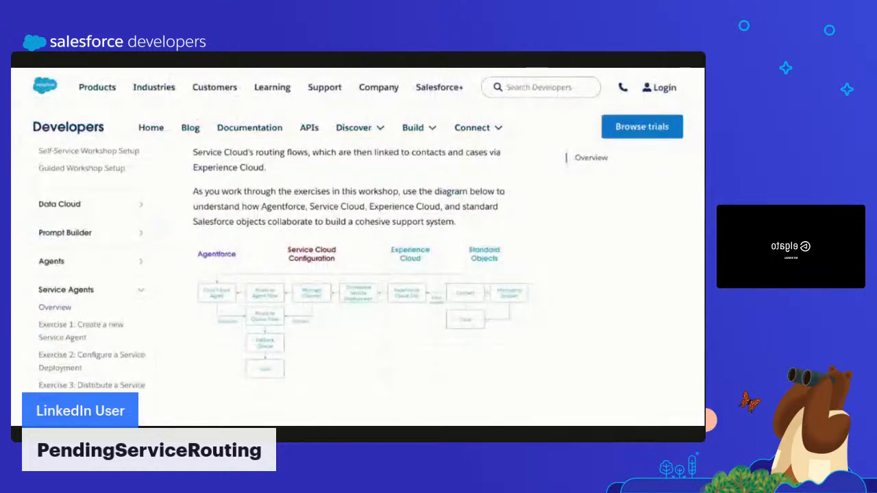
scroll(117, 328, "down", 3)
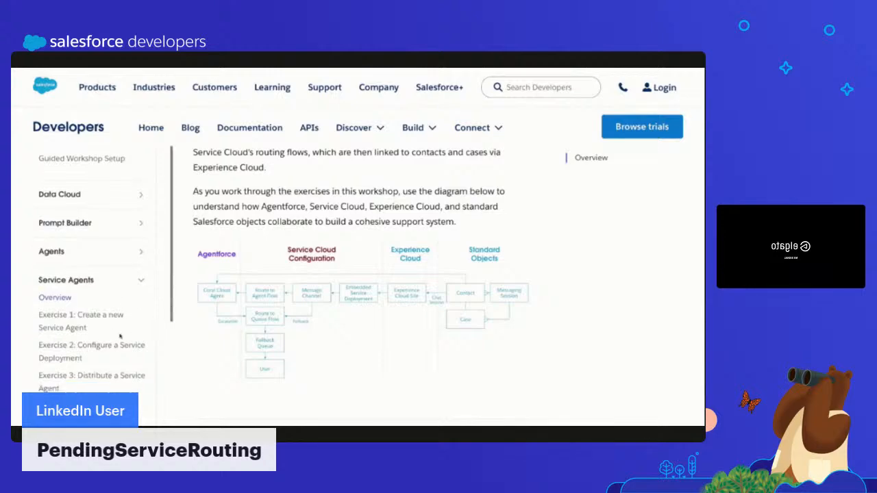
left_click(108, 298)
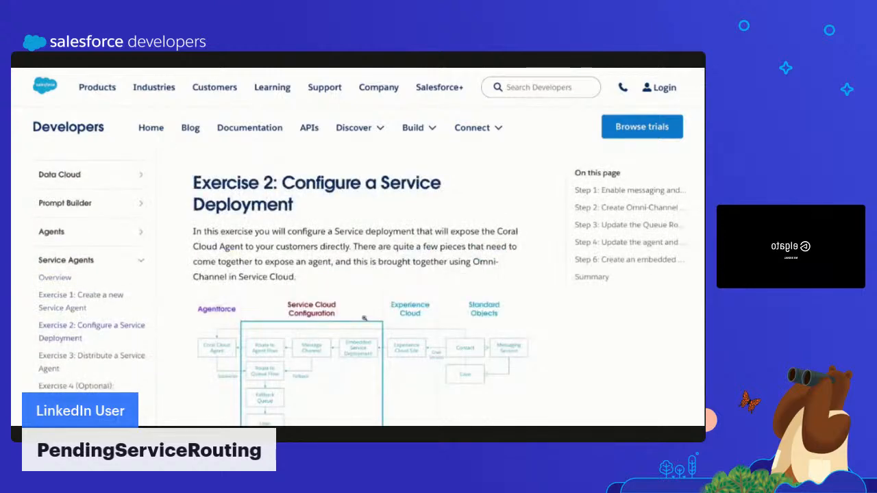
key("super+plus")
scroll(396, 313, "down", 12)
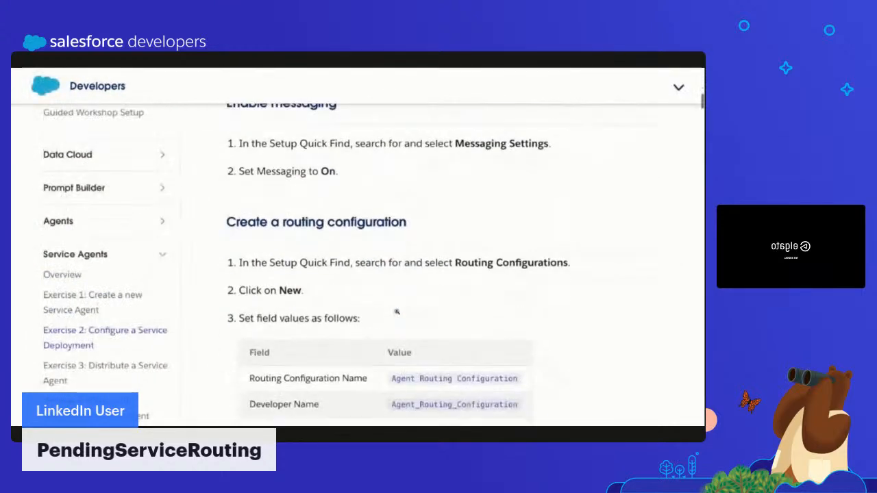
scroll(396, 312, "down", 15)
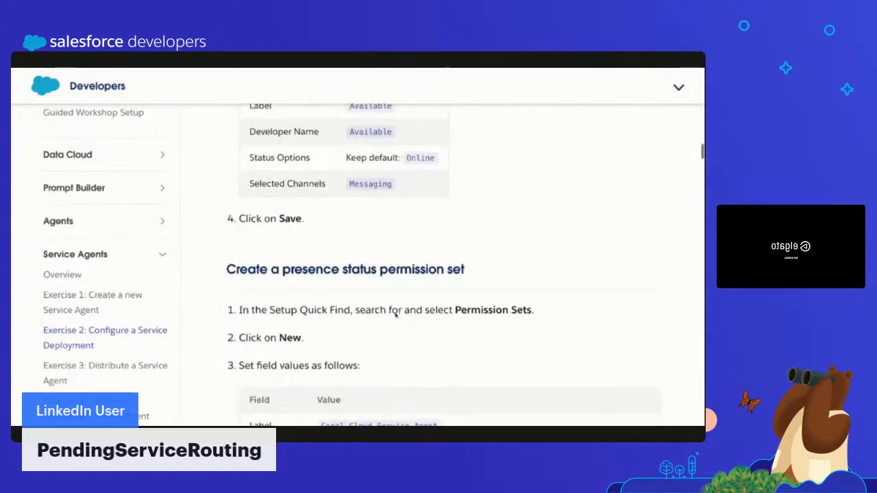
scroll(395, 315, "down", 2)
scroll(394, 312, "up", 1)
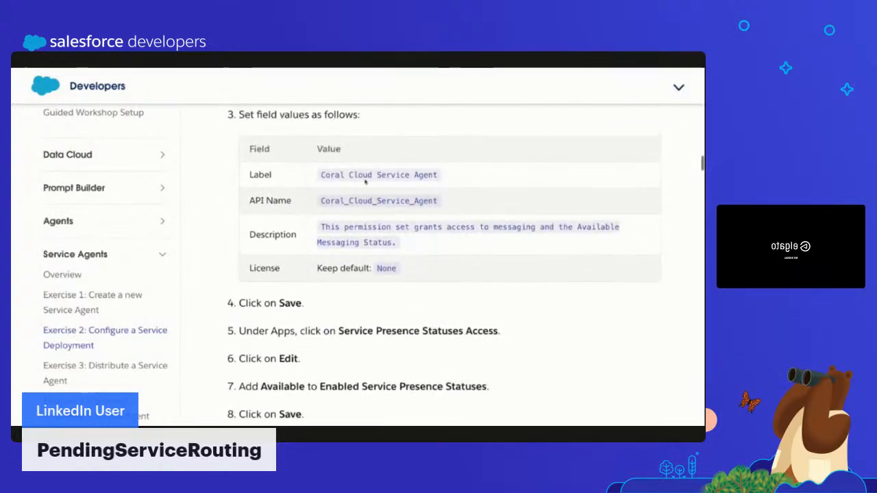
left_click_drag(335, 175, 397, 242)
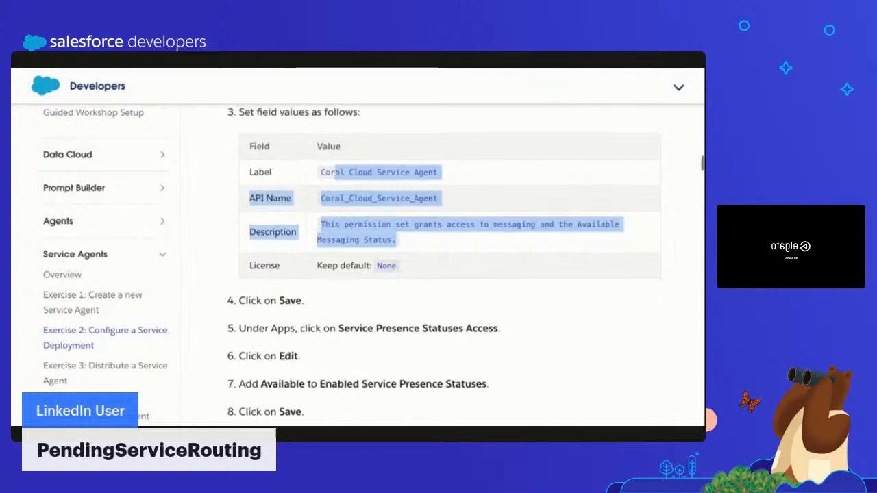
Read the remaining Exercise 2 instructions, from Service Presence Statuses Access through presence configuration and messaging channel to the Omni-Channel routing flows.
scroll(398, 242, "down", 3)
scroll(438, 261, "down", 3)
left_click_drag(488, 184, 359, 184)
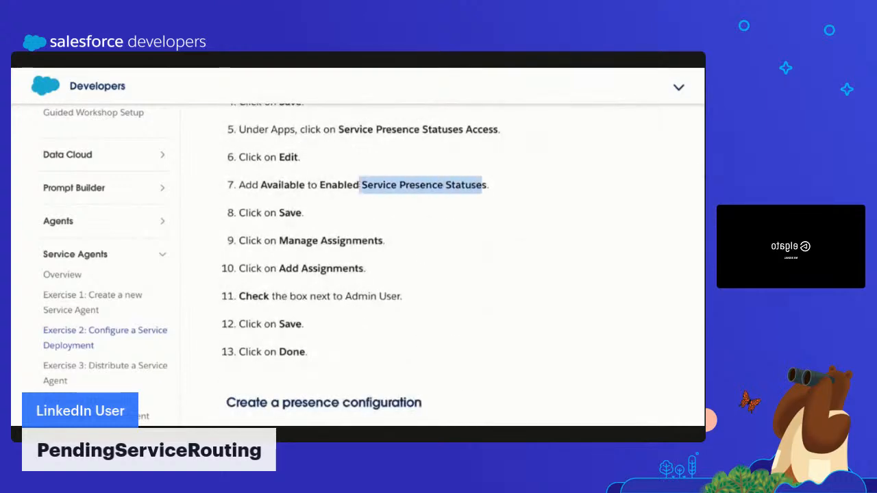
scroll(452, 265, "down", 9)
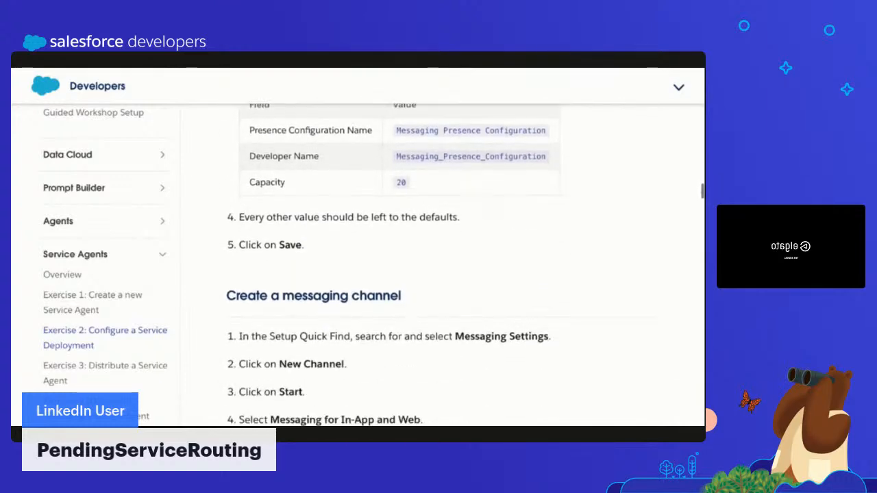
scroll(438, 261, "down", 3)
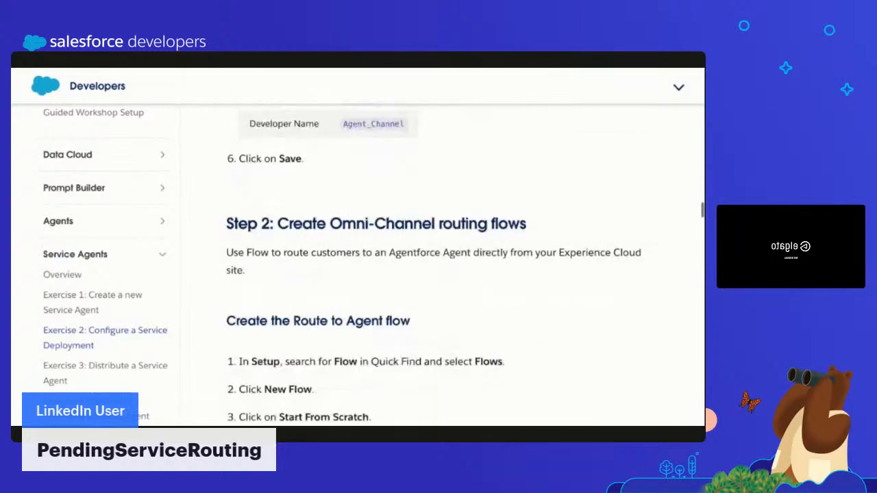
Switch to the Agentforce Service Agent slide deck in Google Slides and start presenting from the Messaging Channel Settings slide.
left_click(211, 64)
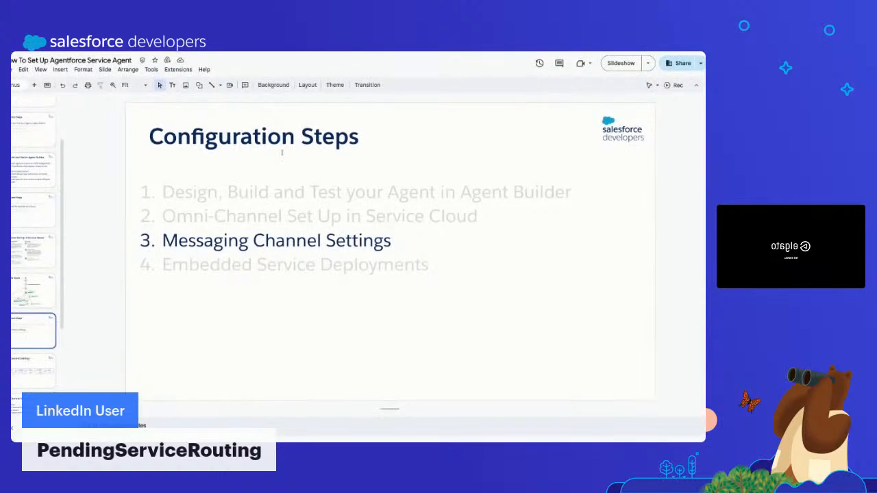
left_click(621, 63)
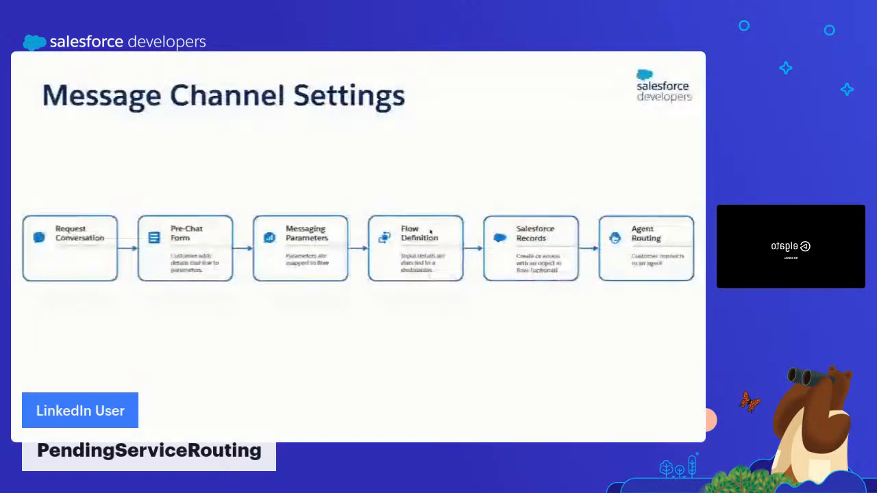
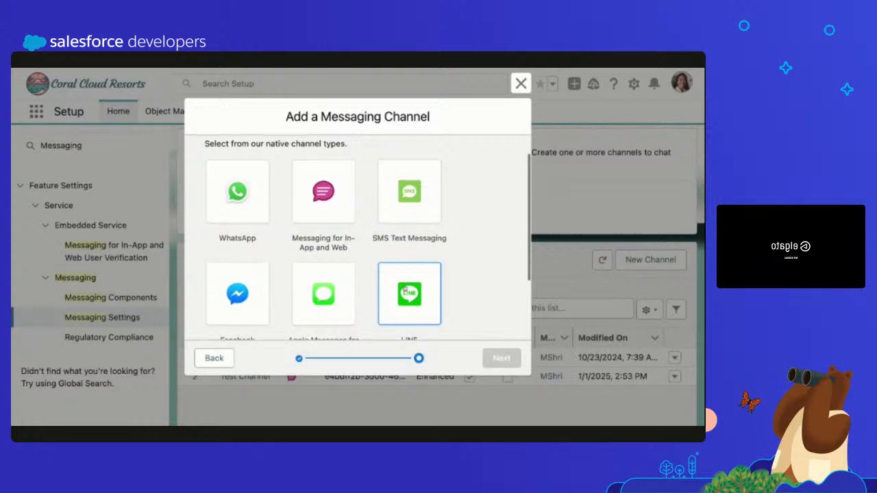
Look through the native channel types and choose Messaging for In-App and Web for the new messaging channel.
scroll(405, 288, "down", 1)
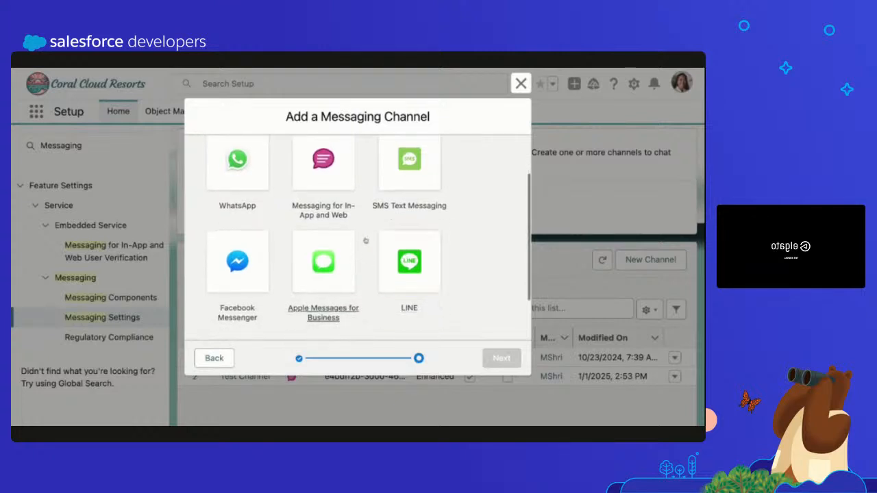
scroll(363, 243, "up", 1)
left_click(333, 209)
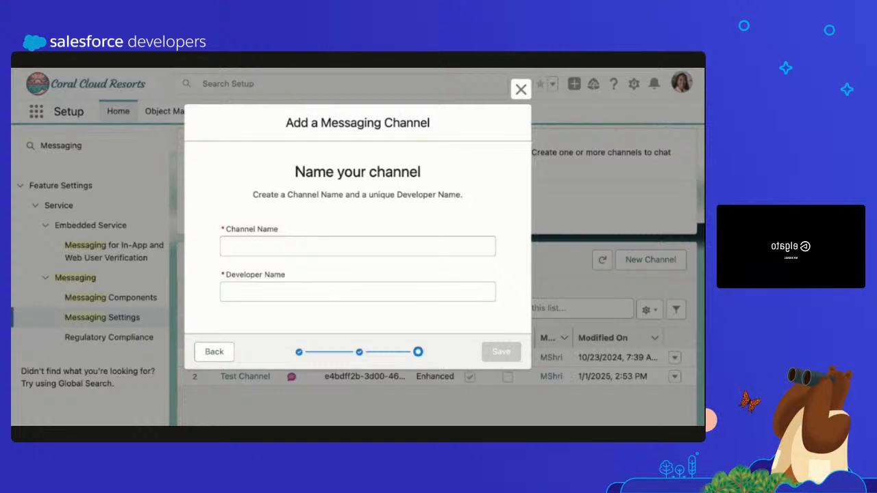
Name the channel Developer Code Live with developer name Developer_Code_Live and save it.
left_click(272, 243)
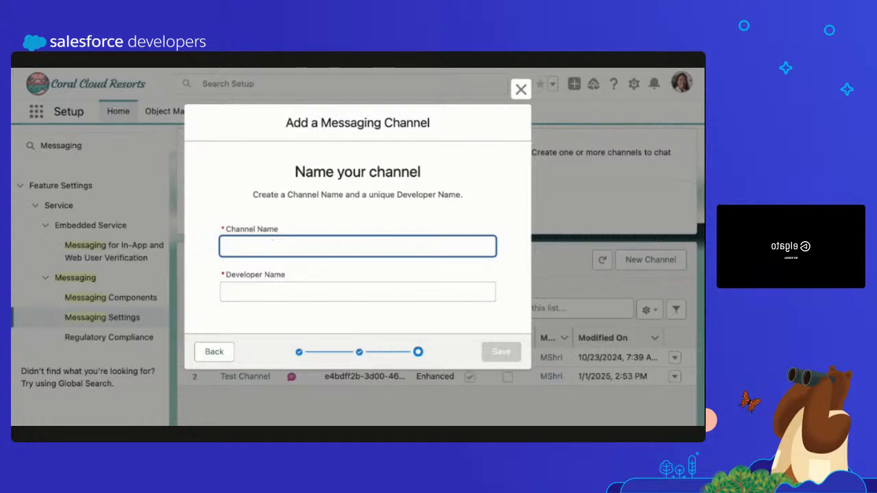
type("Developer Code Lo")
key("BackSpace")
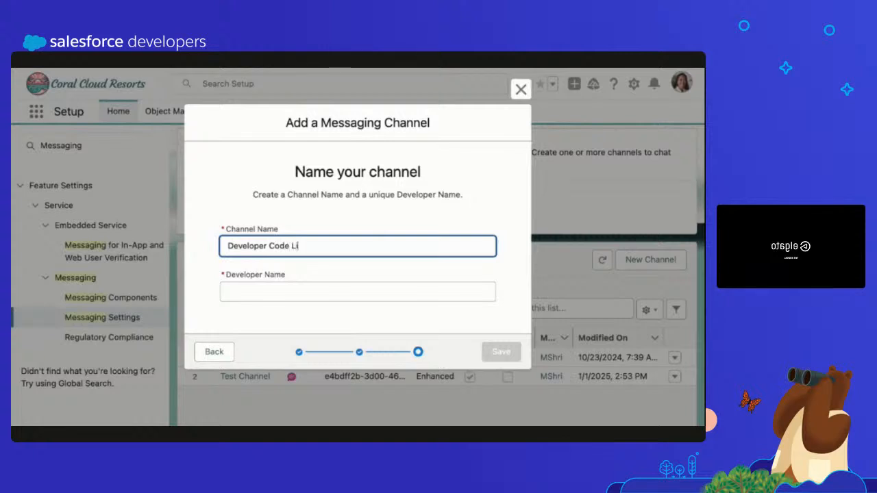
type("ive")
left_click(358, 295)
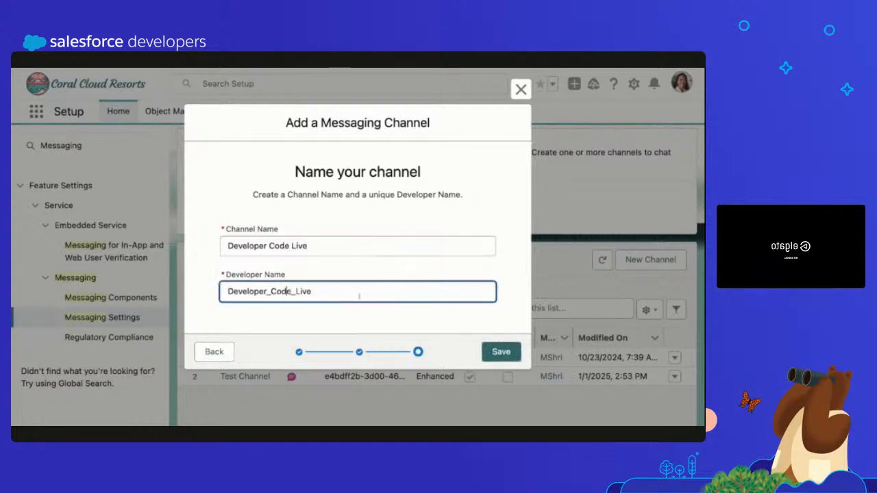
triple_click(275, 175)
left_click(502, 352)
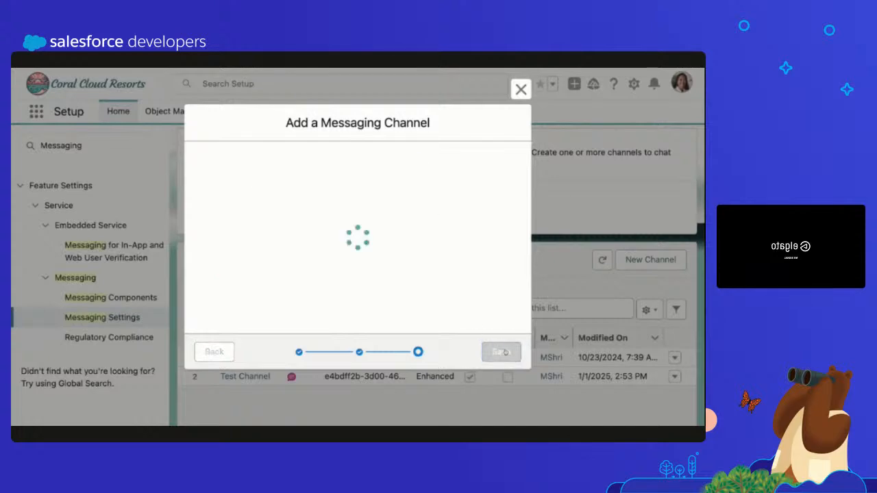
Review the new channel's settings, from its name and Omni-Channel routing through automated responses, attachments and transcript downloads.
scroll(421, 325, "down", 5)
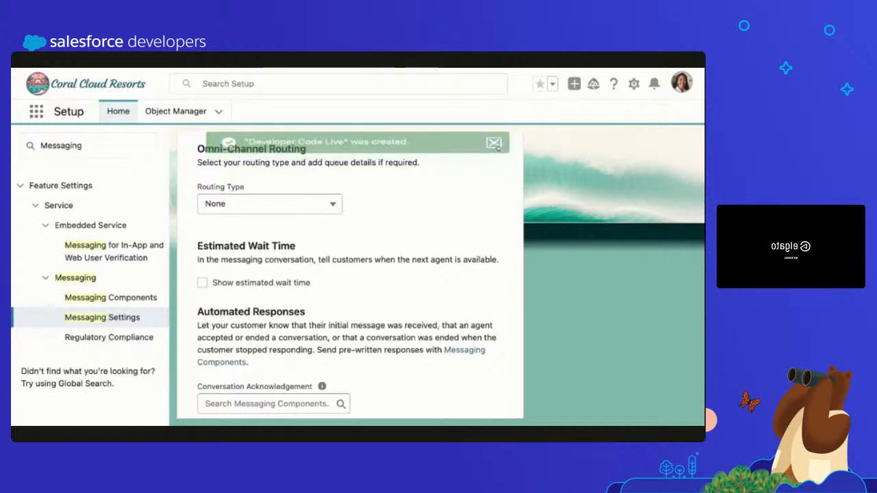
scroll(463, 275, "up", 5)
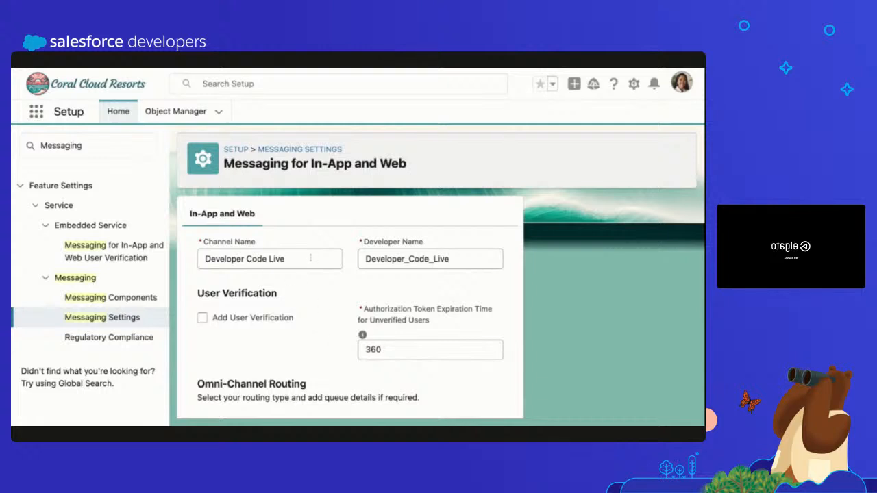
left_click_drag(310, 258, 213, 263)
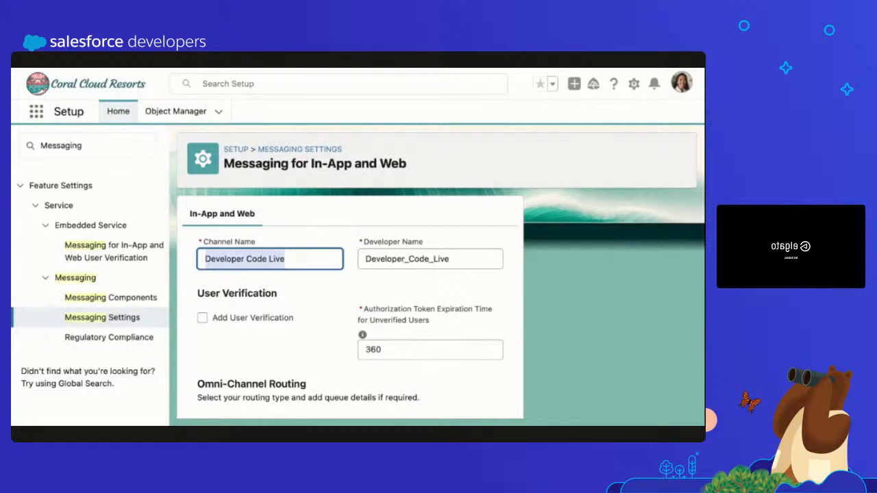
scroll(349, 274, "down", 5)
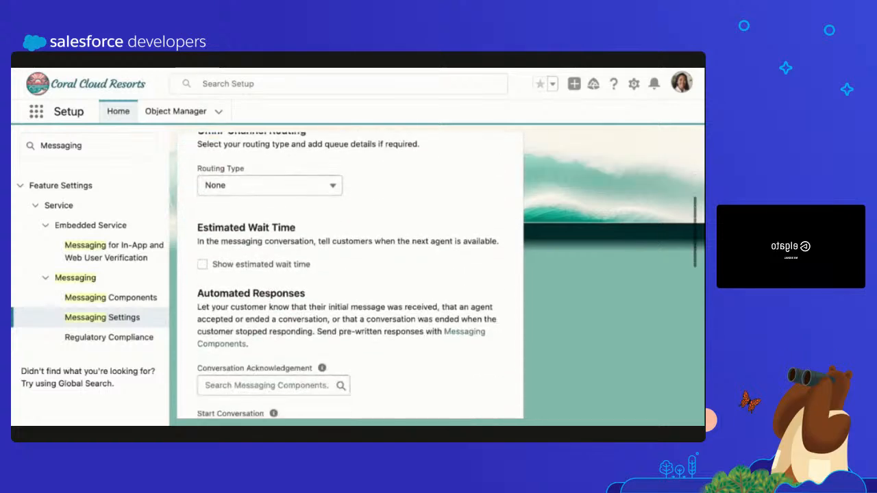
scroll(349, 274, "down", 10)
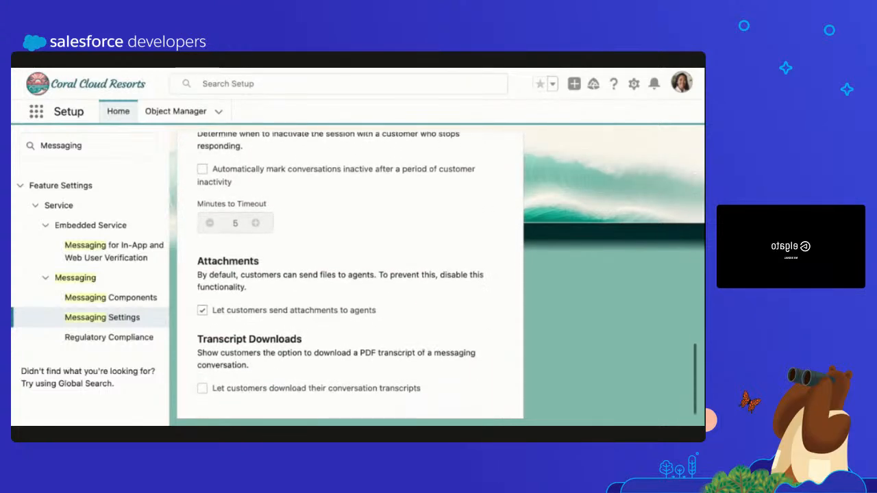
scroll(251, 295, "up", 15)
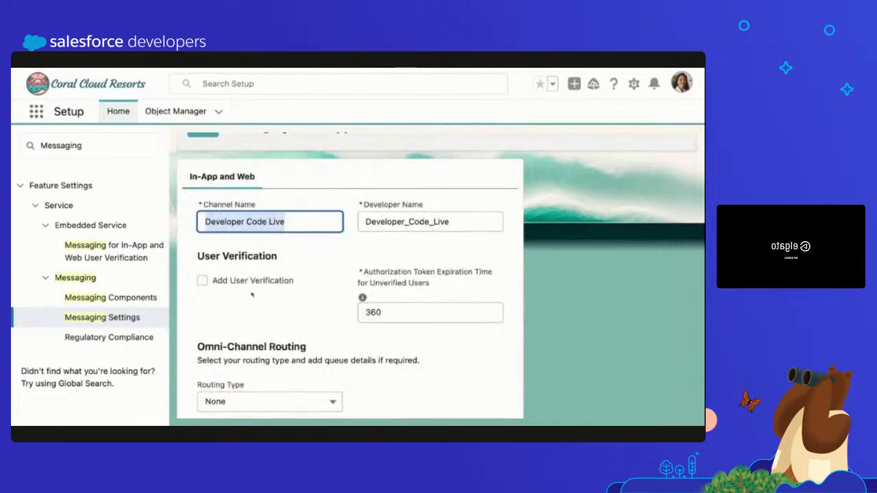
Toggle Add User Verification on and off, and open the Messaging for In-App and Web User Verification setup page to examine its JSON Web Keys and Keysets.
left_click(202, 281)
left_click(203, 280)
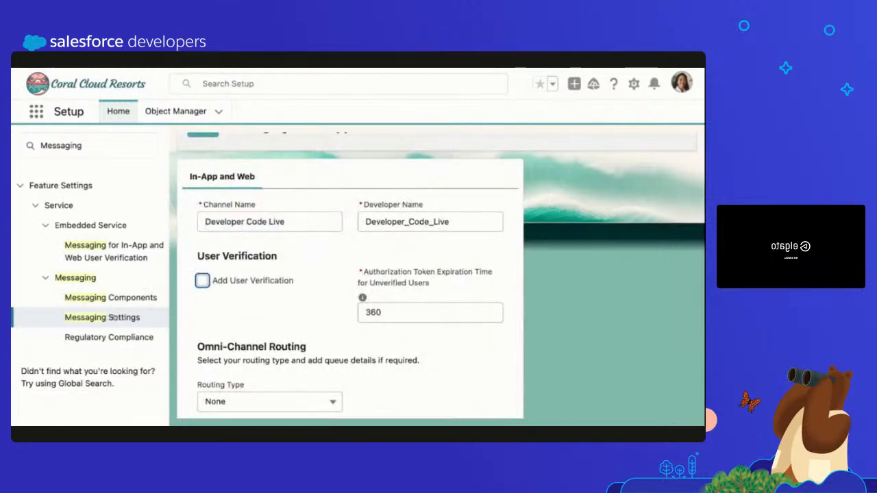
left_click(117, 252)
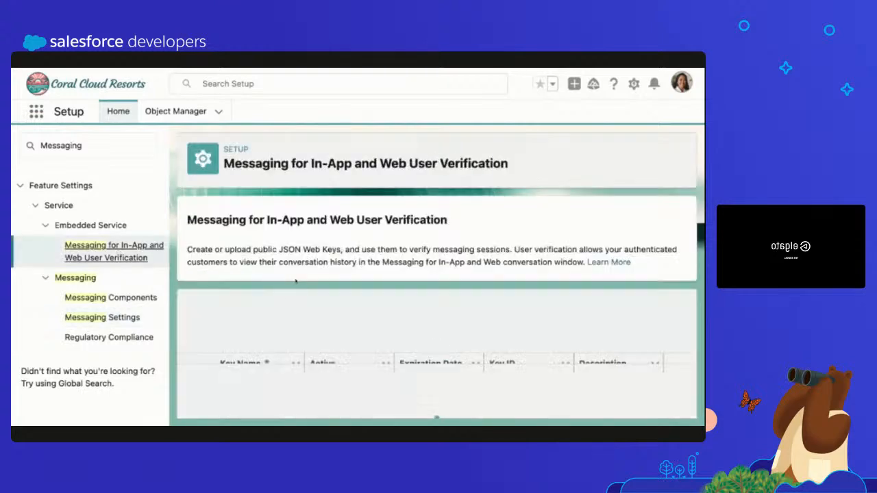
scroll(295, 280, "down", 1)
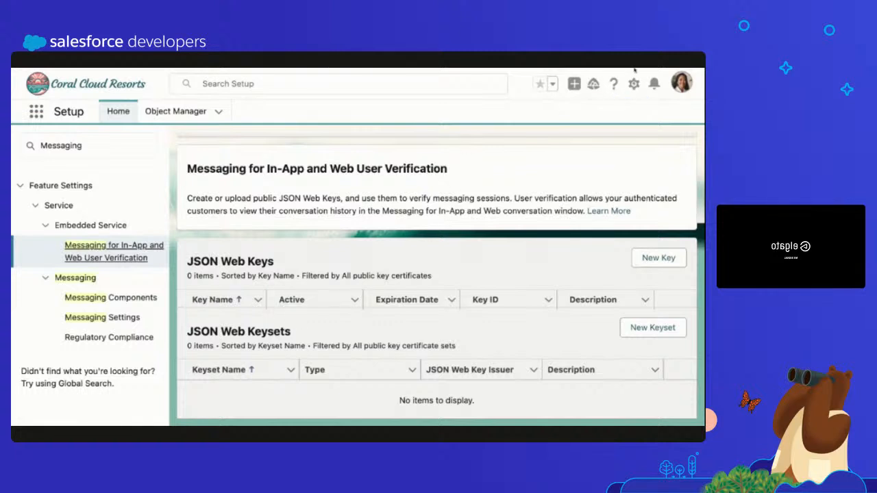
Open Google in a new browser tab and search for "MEssaging in App and Web Salesforce developer docs".
key("ctrl+Tab")
key("super+t")
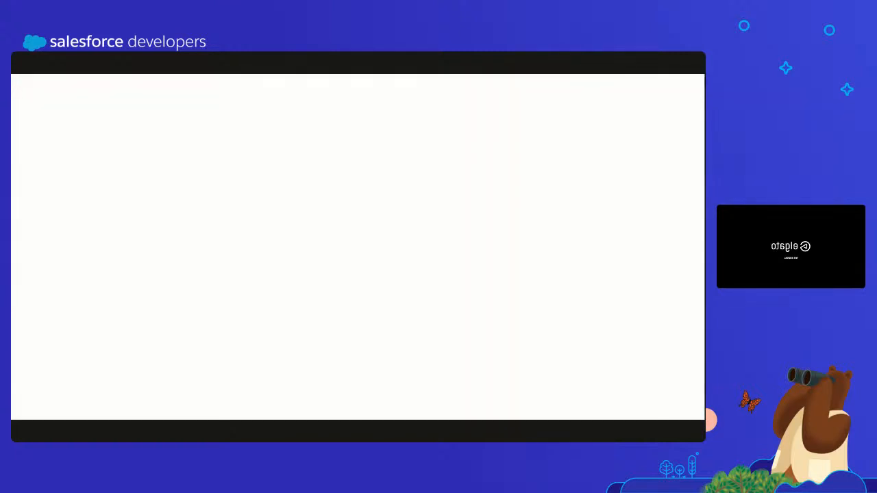
key("Return")
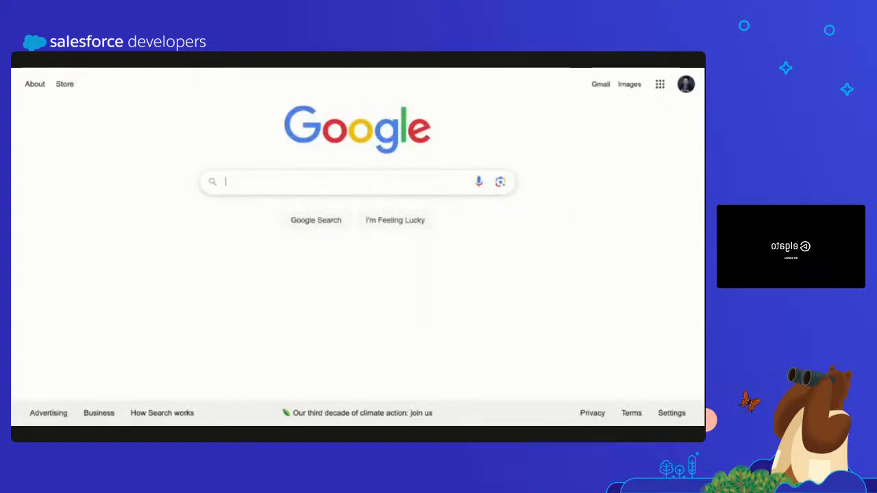
type("ME")
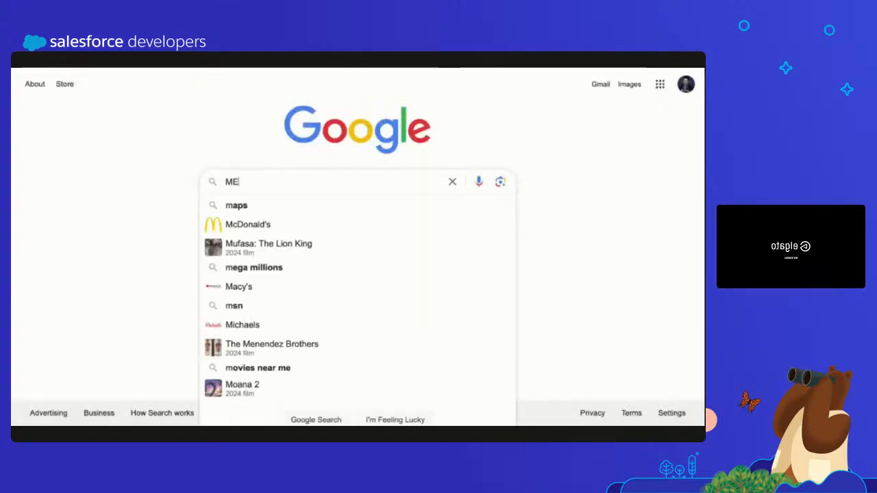
type("ssaging in A")
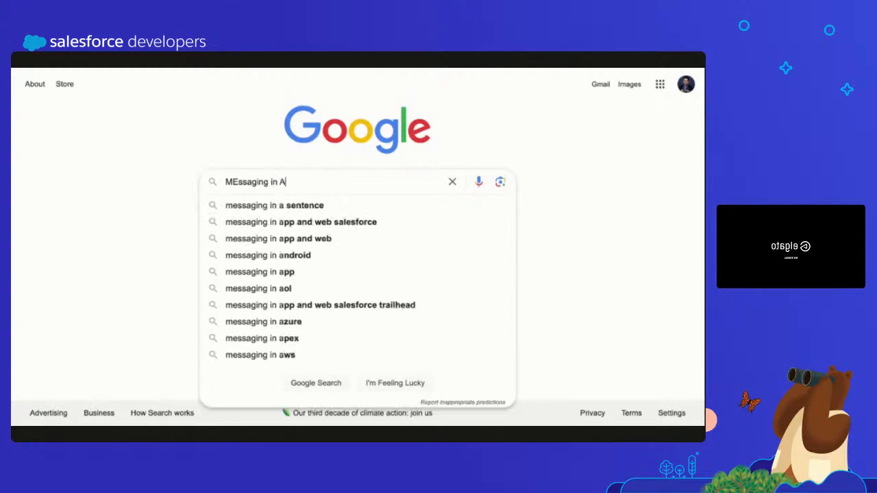
type("pp and Web")
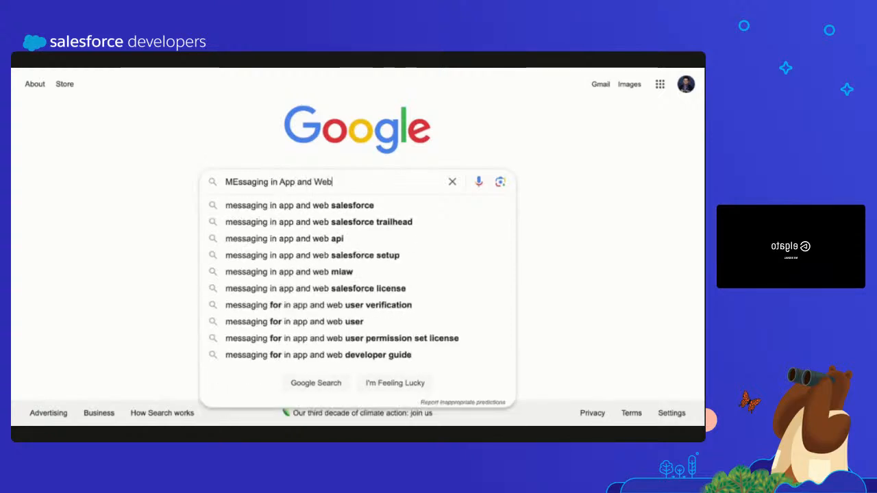
type(" Salesforce d")
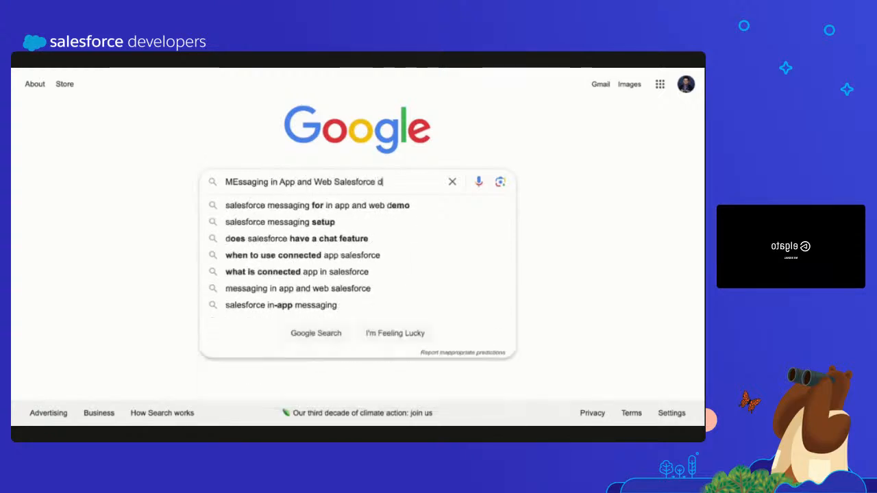
type("eveloper docs")
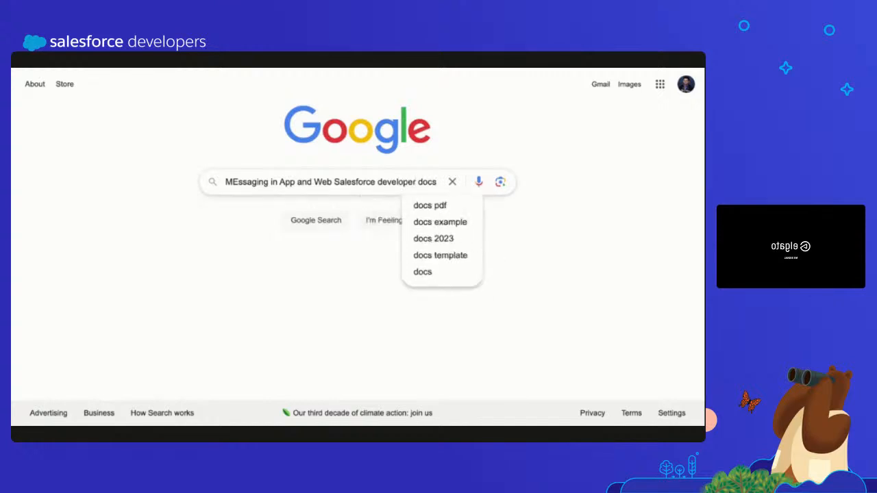
key("Return")
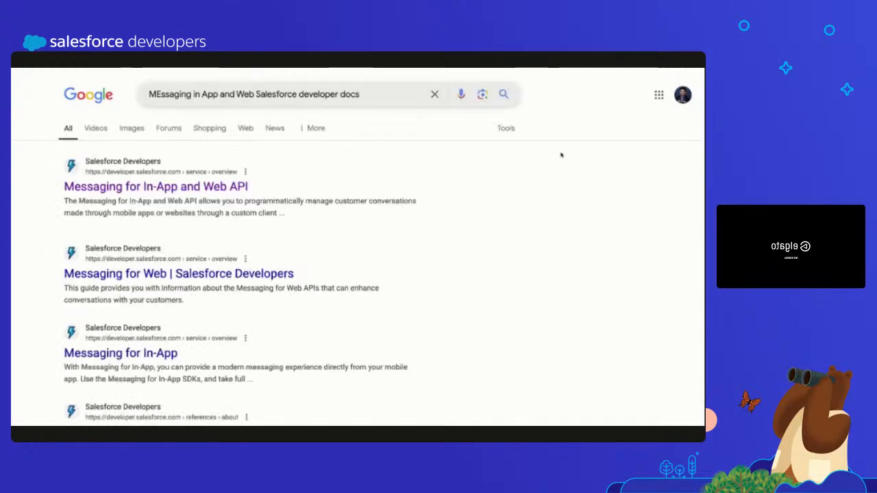
Open the Messaging for In-App and Web API documentation from the search results and read its Get Started guide.
left_click(221, 186)
scroll(130, 249, "down", 5)
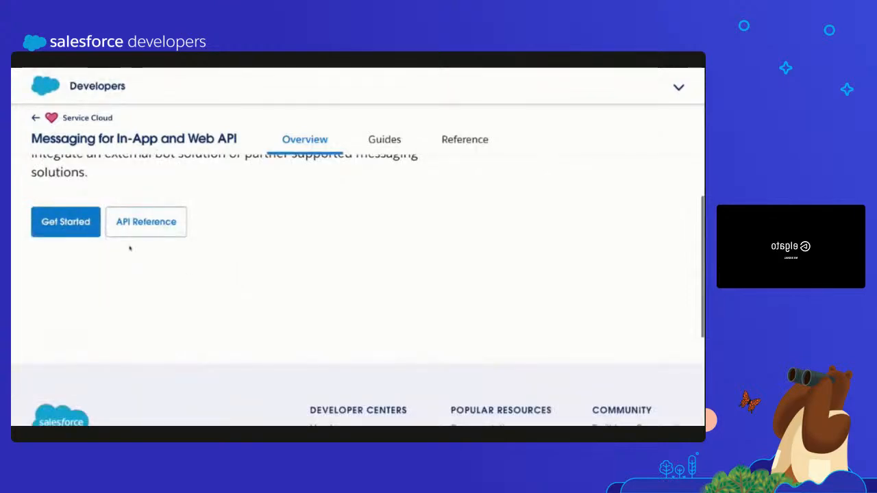
left_click(90, 228)
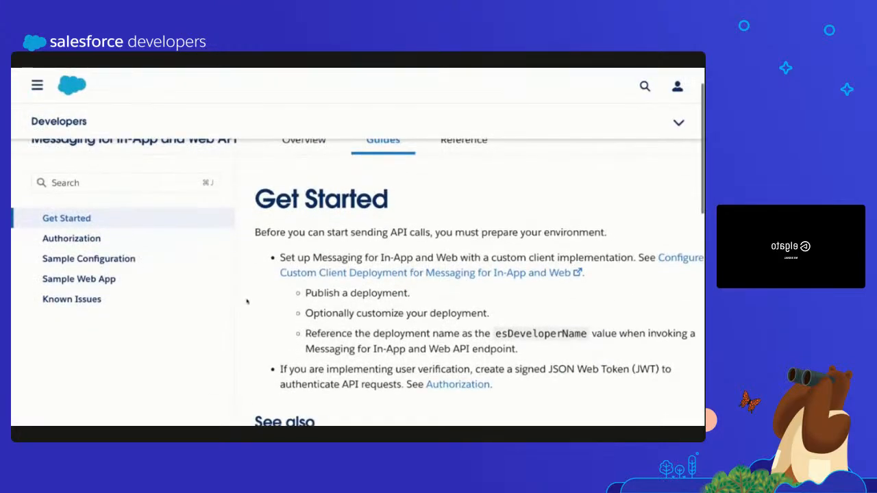
scroll(398, 312, "down", 3)
scroll(398, 312, "up", 1)
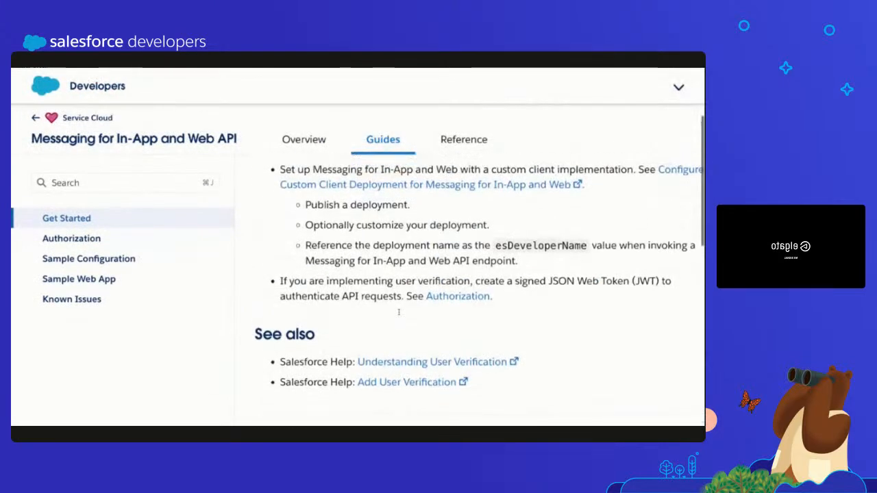
scroll(399, 312, "up", 1)
Open the Authorization guide and examine its guidance on access tokens, signed JSON Web Tokens and user verification.
left_click(98, 237)
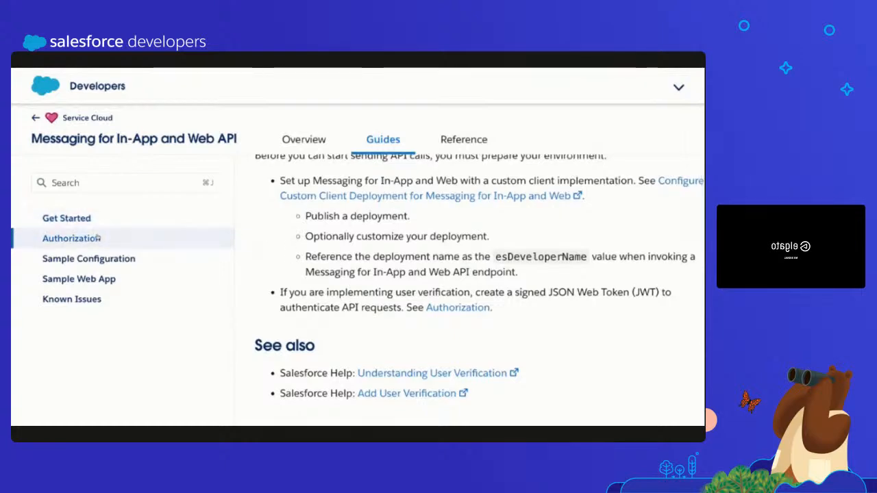
scroll(394, 294, "down", 10)
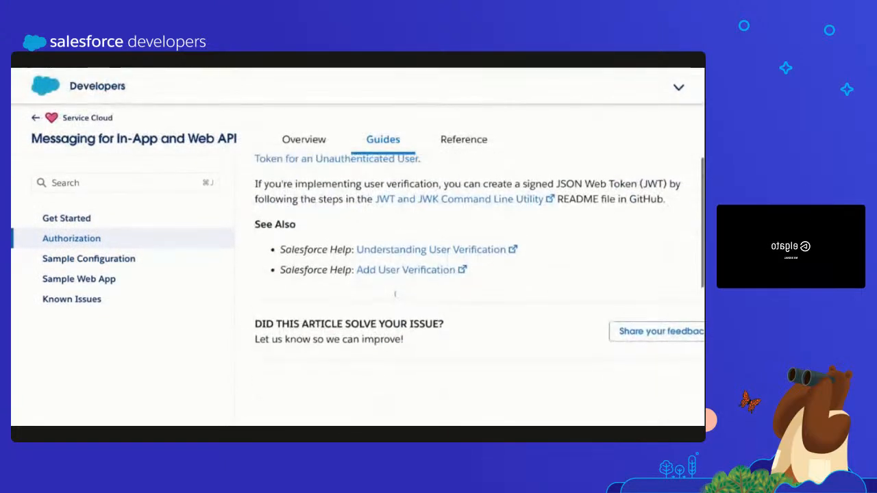
scroll(394, 294, "up", 1)
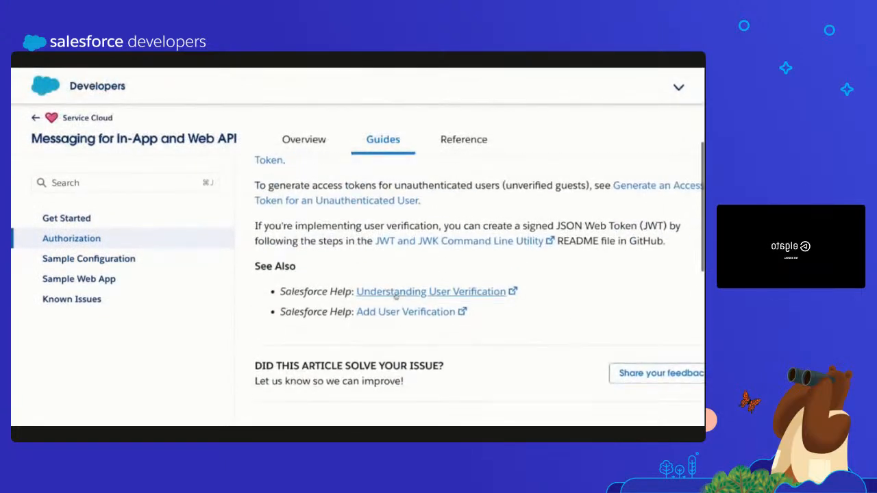
Open the JWT and JWK Command Line Utility repository on GitHub from the Authorization guide and read its README.
left_click(435, 241)
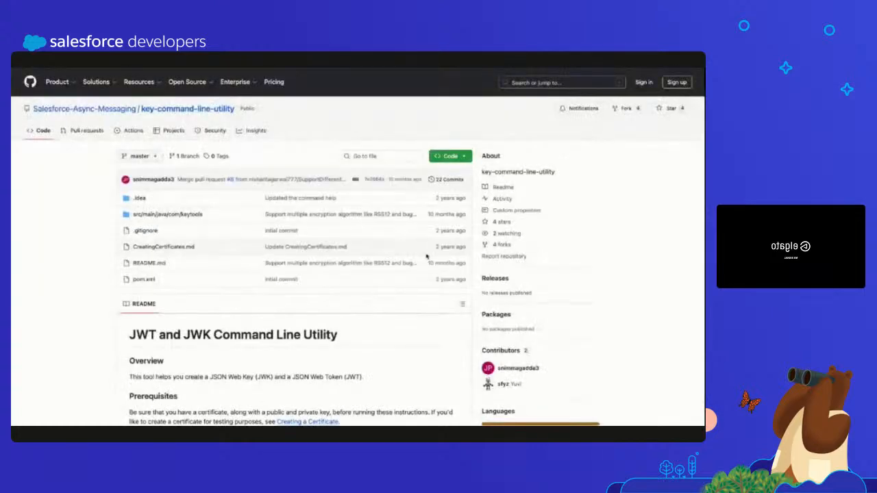
key("ctrl+plus")
key("ctrl+plus")
scroll(426, 256, "down", 5)
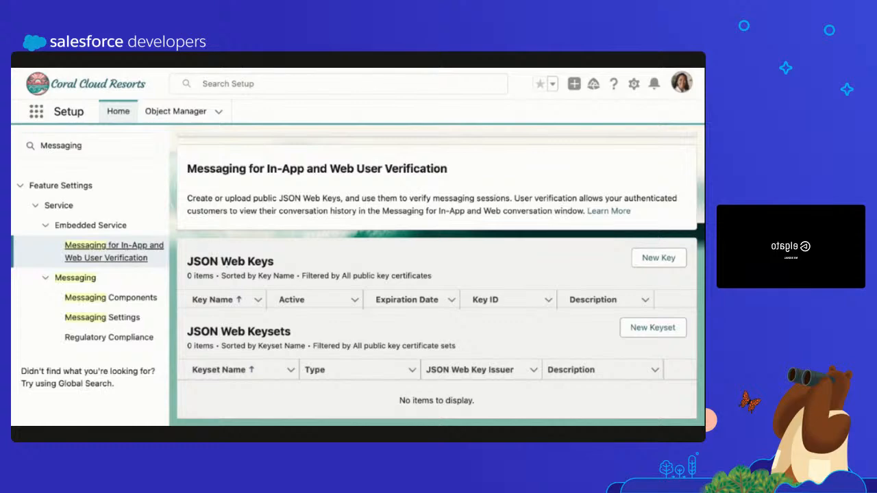
Return to Salesforce Setup and open the Developer Code Live channel from Messaging Settings.
left_click(111, 319)
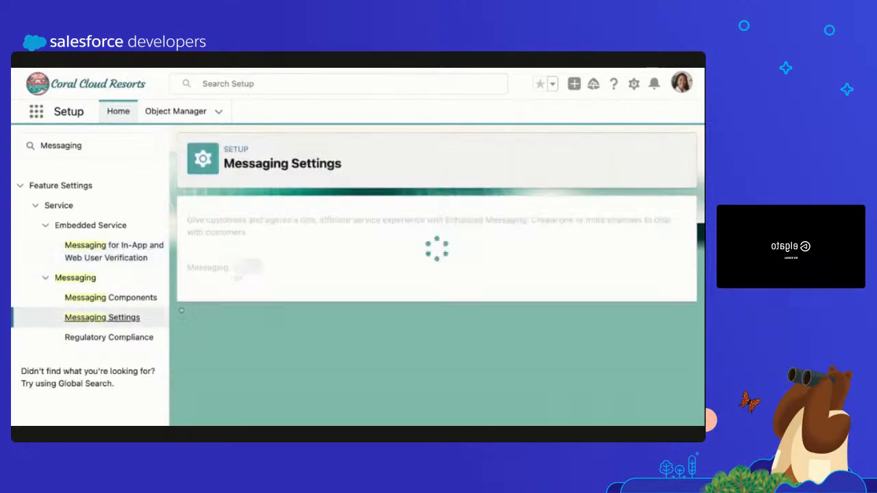
scroll(372, 334, "down", 3)
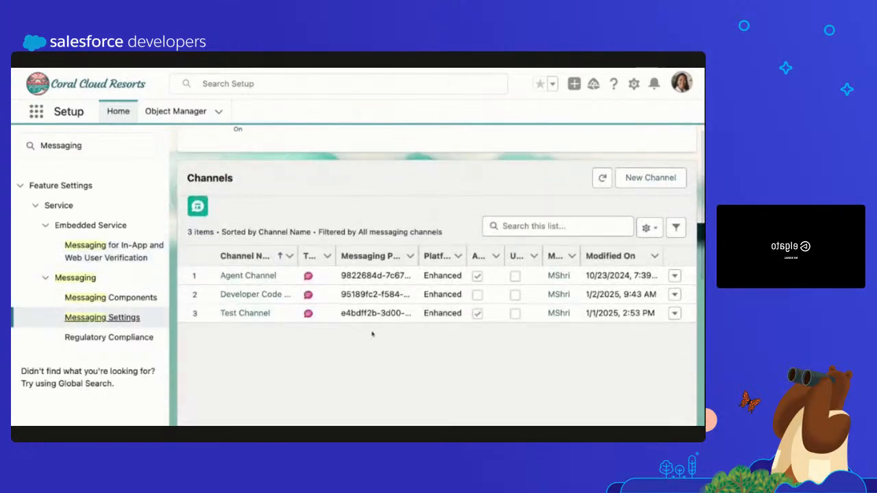
left_click(266, 297)
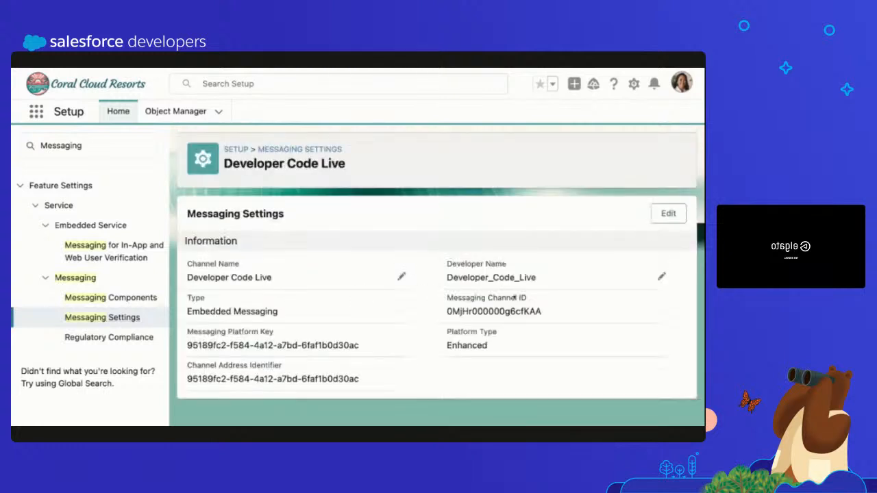
scroll(522, 310, "down", 2)
scroll(522, 311, "up", 2)
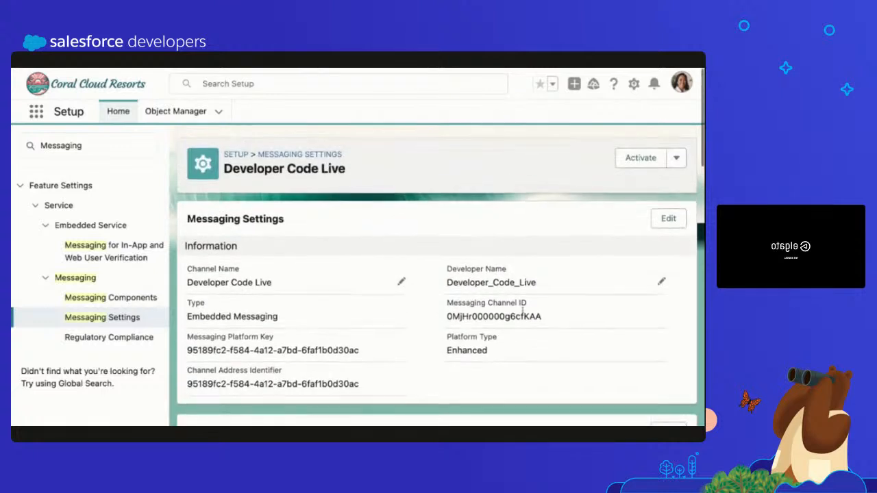
Open the channel's information for editing and examine its Messaging Platform Key, Channel Address Identifier and Messaging Channel ID.
left_click(669, 218)
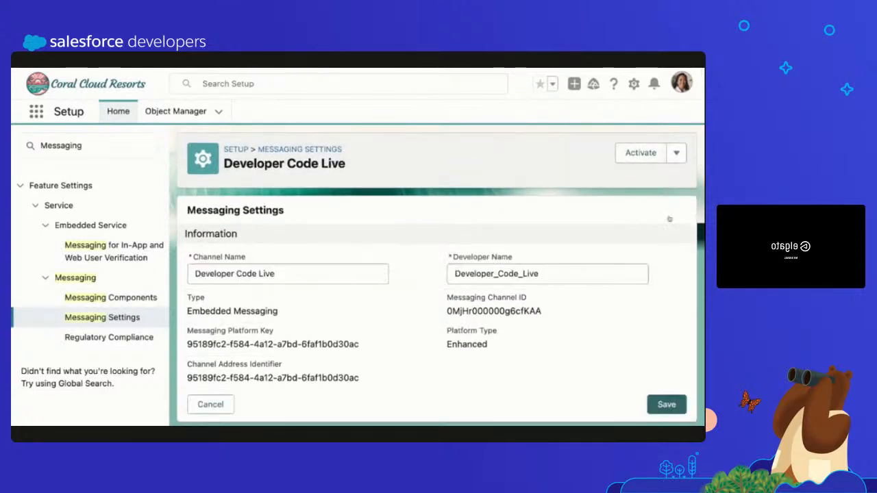
scroll(436, 274, "down", 2)
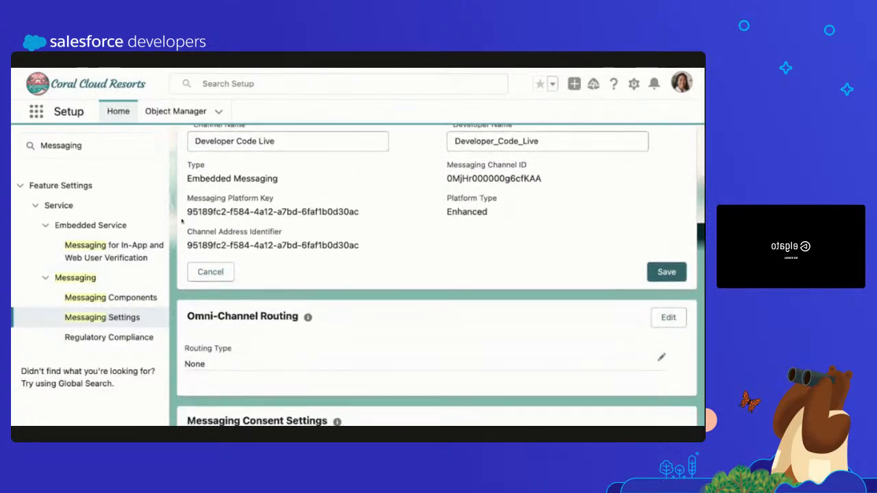
left_click_drag(185, 212, 333, 224)
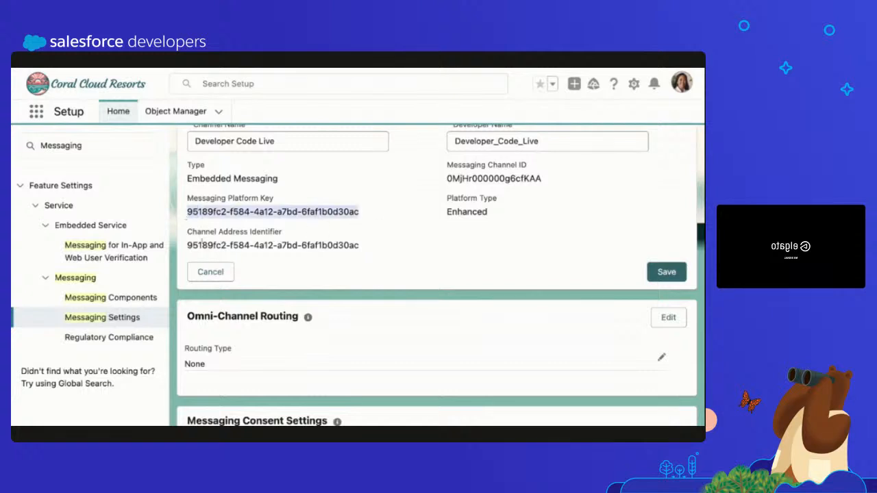
triple_click(201, 242)
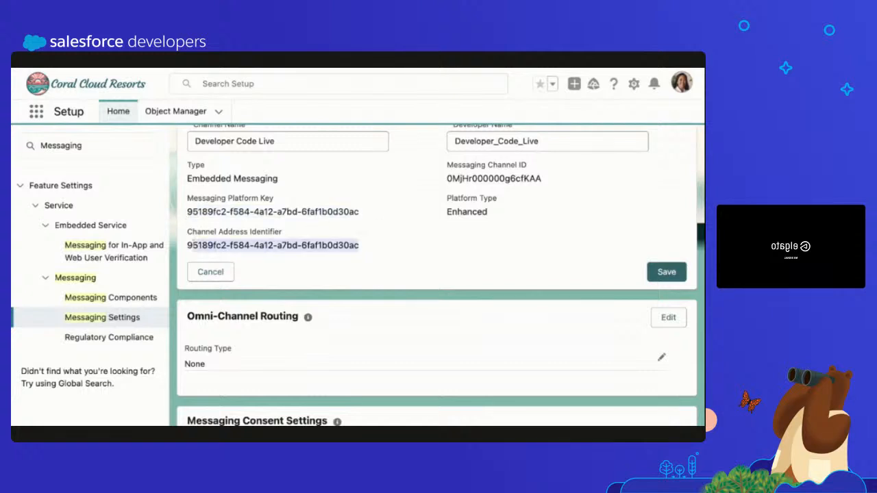
triple_click(437, 182)
left_click(562, 235)
Open the channel's Omni-Channel Routing for editing and choose Omni-Flow as the Routing Type.
scroll(417, 252, "down", 4)
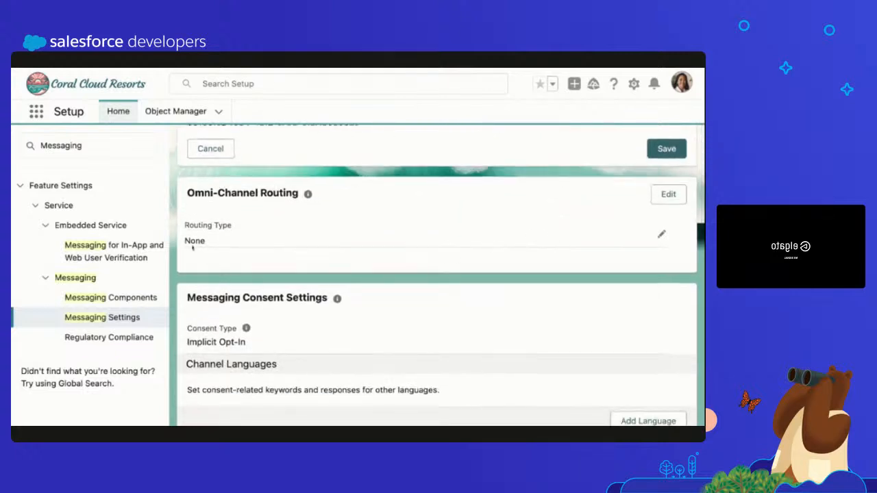
left_click_drag(208, 241, 182, 241)
left_click(661, 234)
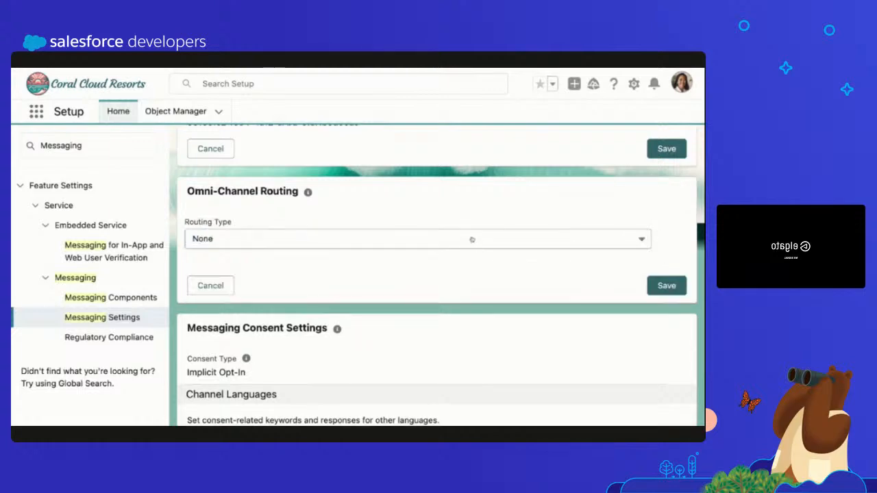
scroll(472, 239, "up", 5)
scroll(472, 239, "down", 2)
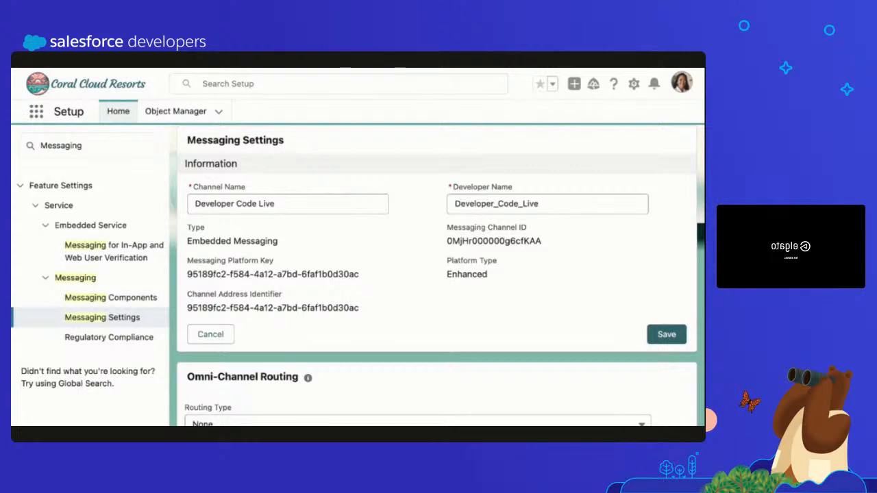
scroll(436, 274, "down", 2)
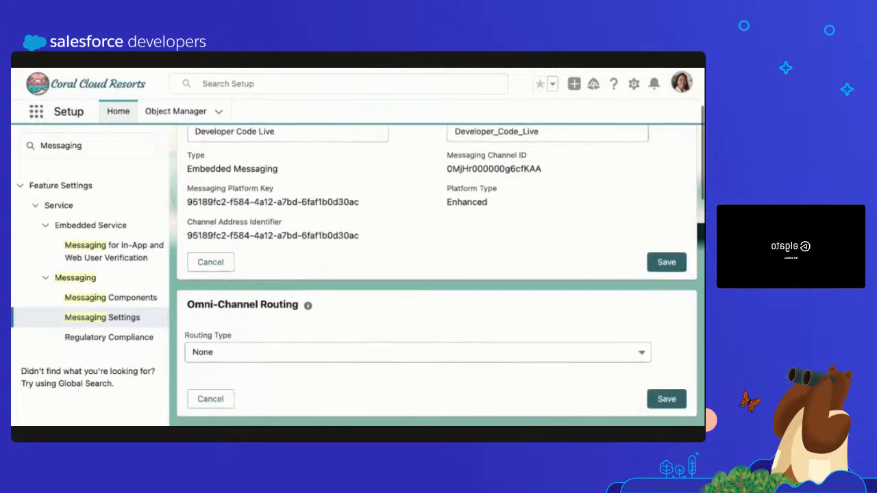
scroll(288, 191, "down", 1)
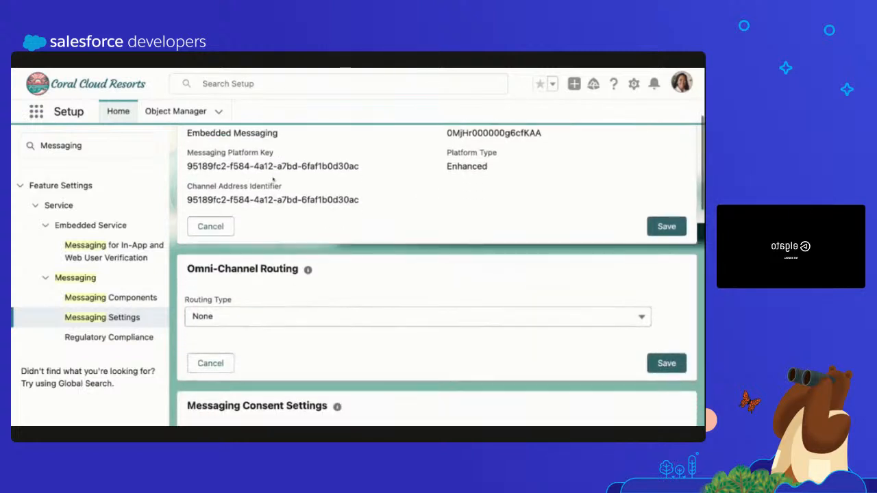
left_click(218, 318)
scroll(266, 331, "down", 2)
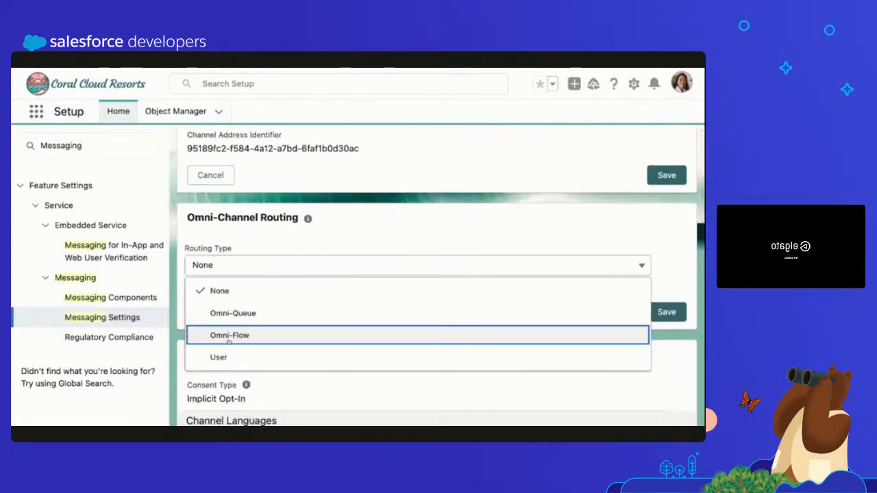
left_click(233, 336)
left_click(506, 265)
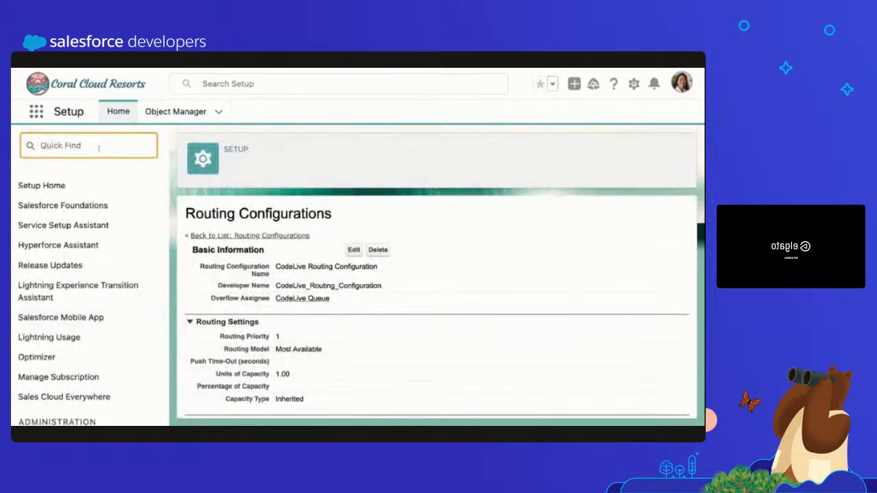
Find the Flows page in Setup with the search term "Flows" and start a new flow.
type("Flows")
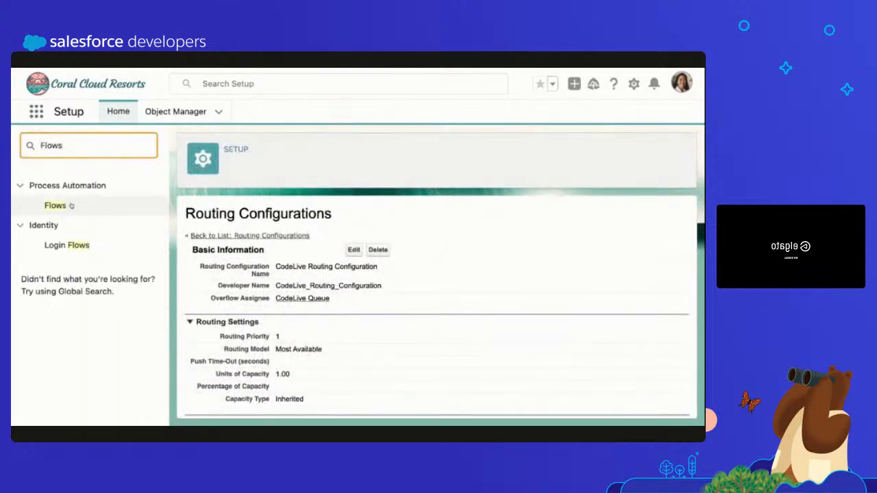
left_click(54, 205)
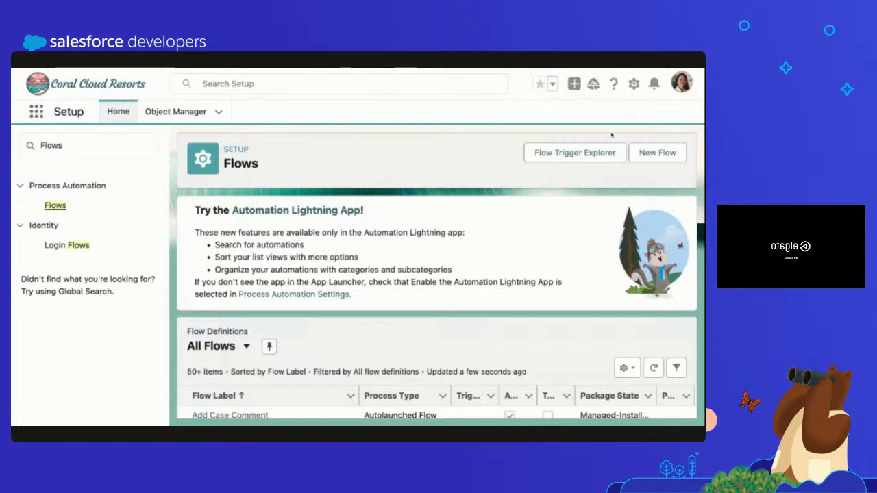
left_click(657, 152)
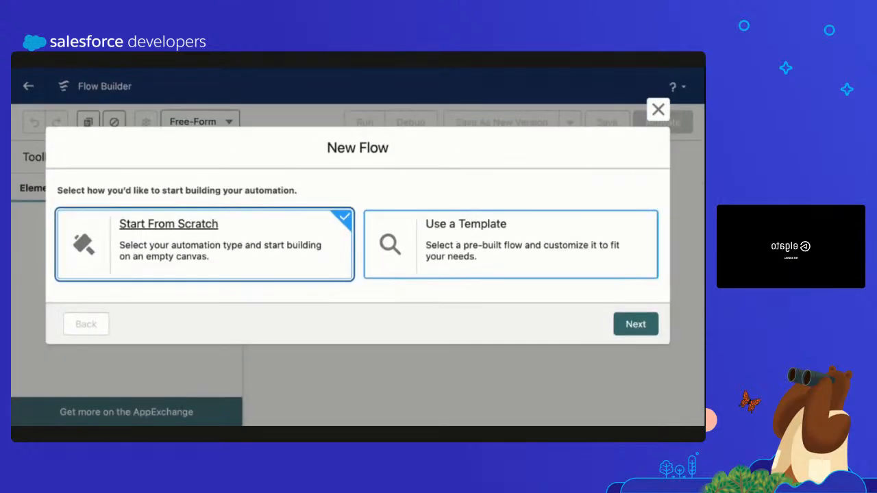
Create the new flow from scratch with Omni-Channel Flow as its type.
left_click(636, 324)
scroll(535, 322, "down", 1)
scroll(534, 321, "down", 5)
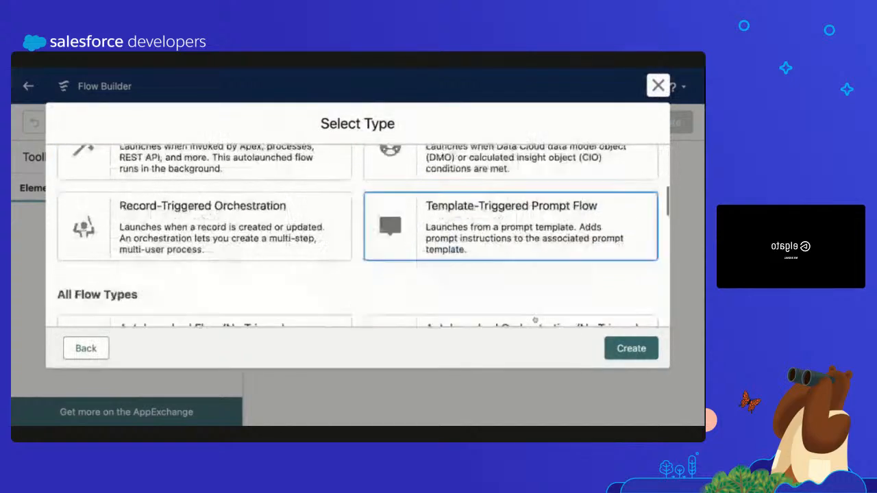
scroll(533, 317, "up", 2)
scroll(535, 319, "down", 5)
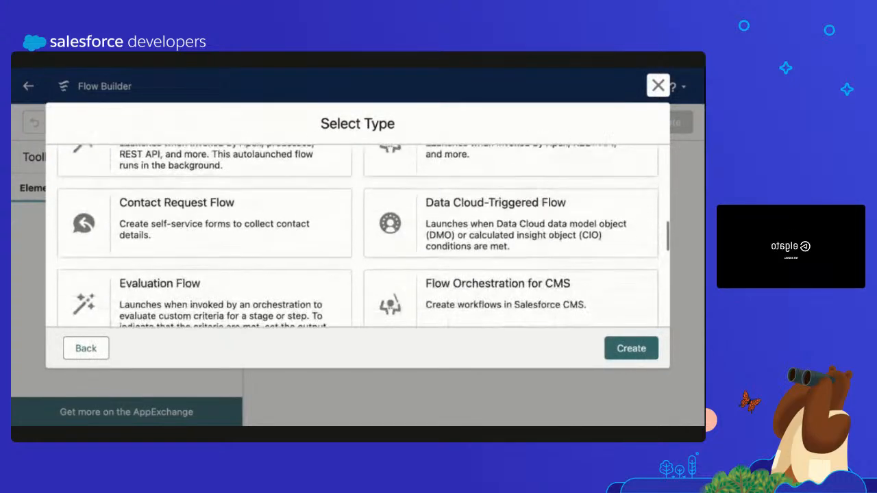
left_click(497, 234)
scroll(497, 234, "up", 1)
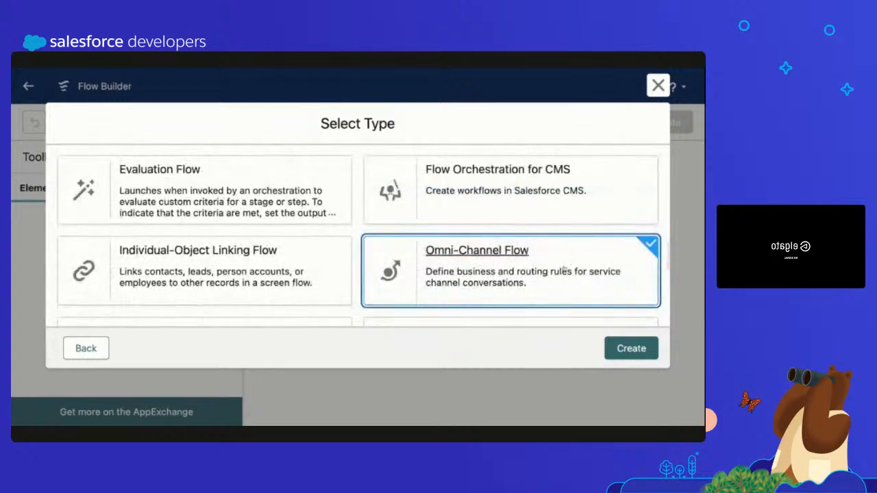
scroll(497, 234, "down", 3)
left_click(629, 348)
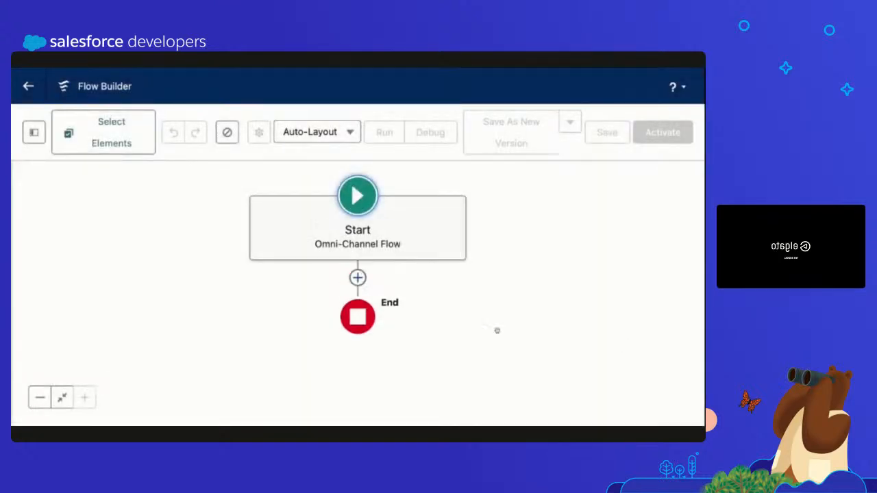
Add a Route Work element between Start and End in the Omni-Channel flow.
left_click(357, 279)
scroll(329, 356, "down", 1)
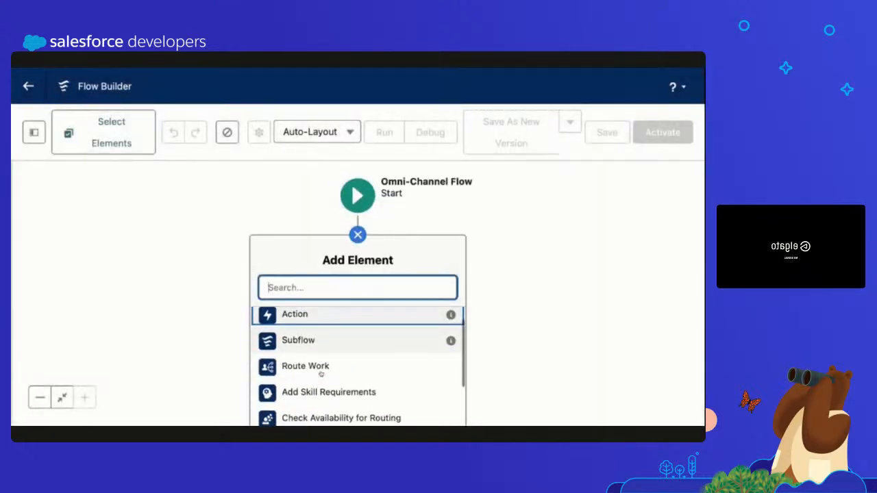
left_click(320, 363)
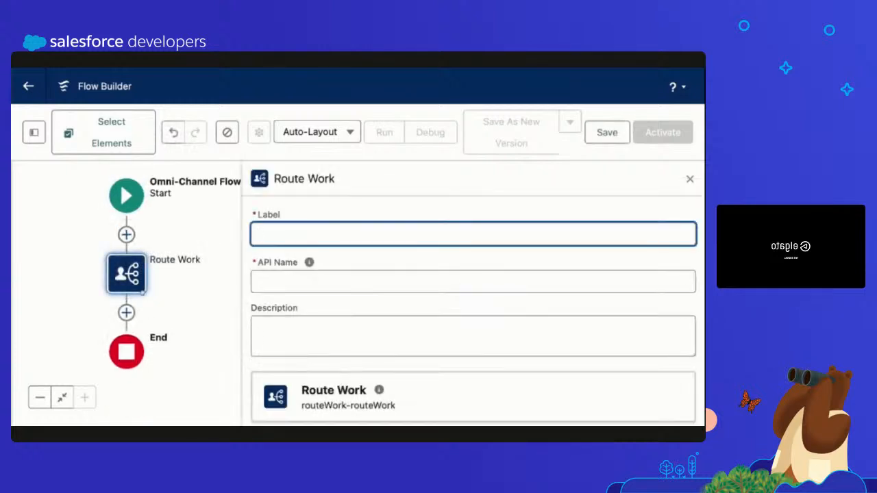
Label the Route Work element "Route to New Year Agent" and let its API name fill in from the label.
key("super+minus")
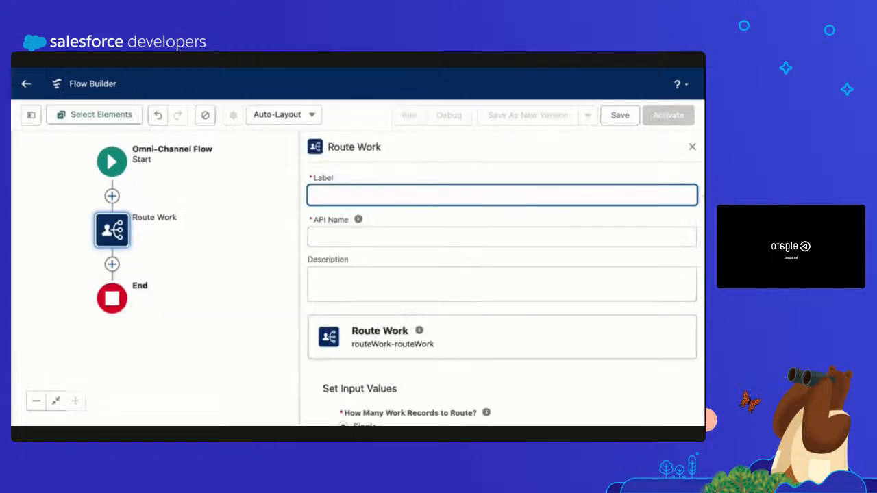
key("super+plus")
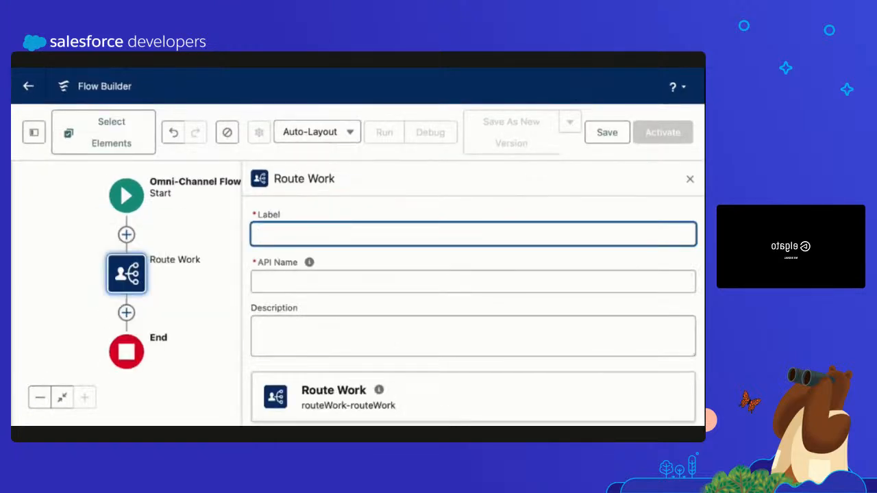
key("super+minus")
key("super+plus")
key("super+minus")
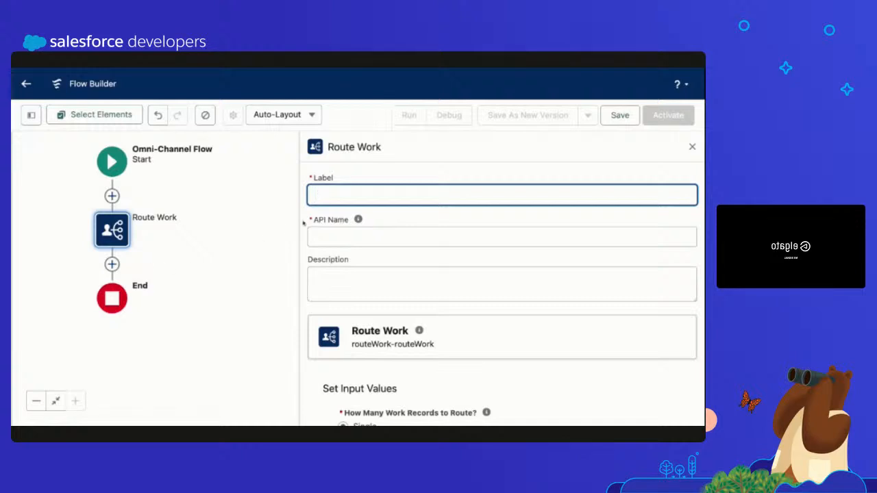
type("Roue to New Year Agent")
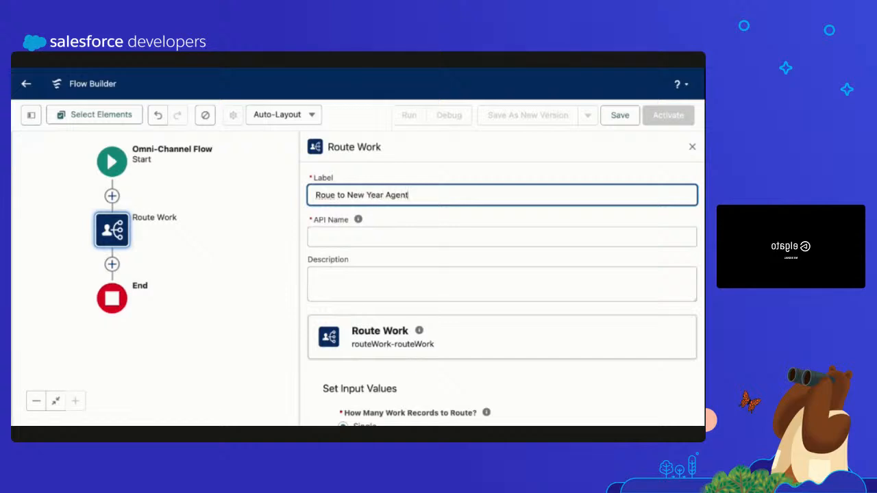
left_click(335, 195)
type("t")
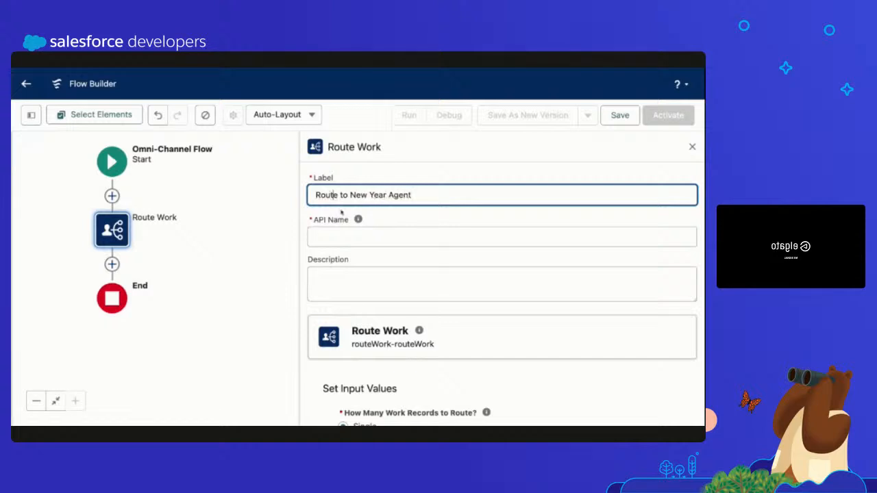
key("Tab")
Create a new Variable resource with the API name recordId for the Route Work element's Record ID Variable.
scroll(356, 272, "down", 3)
scroll(357, 272, "down", 3)
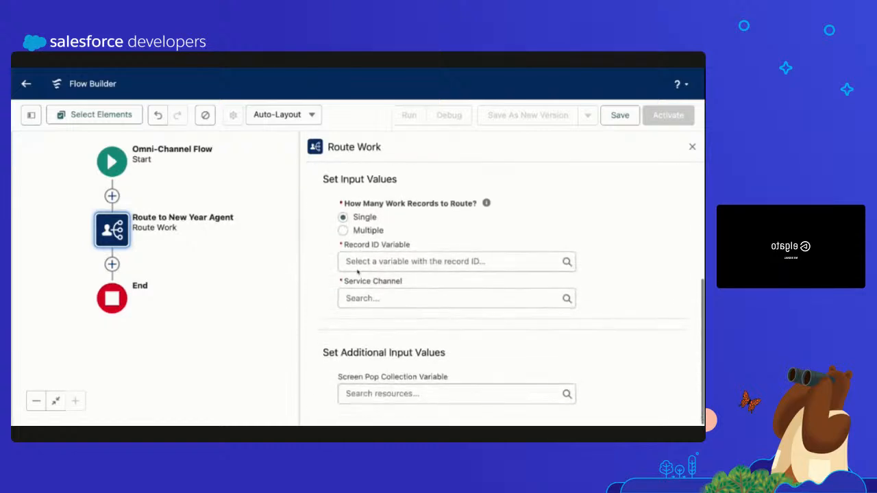
left_click(381, 264)
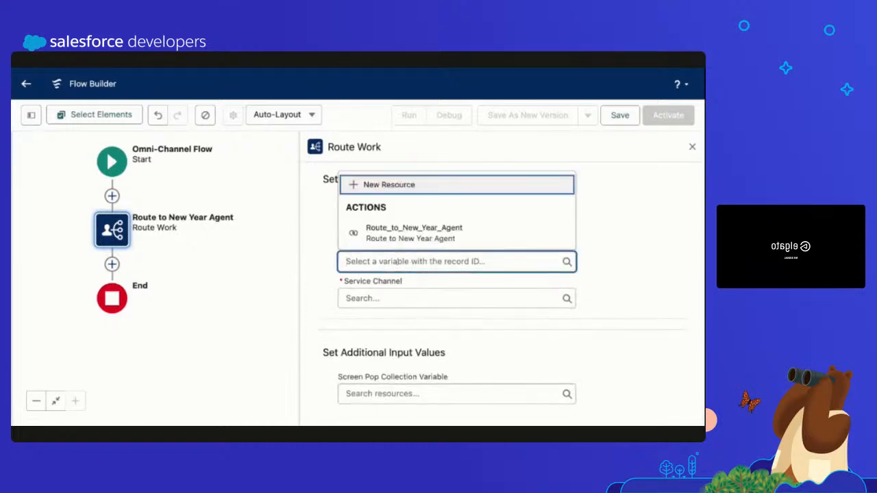
left_click(395, 187)
left_click(269, 196)
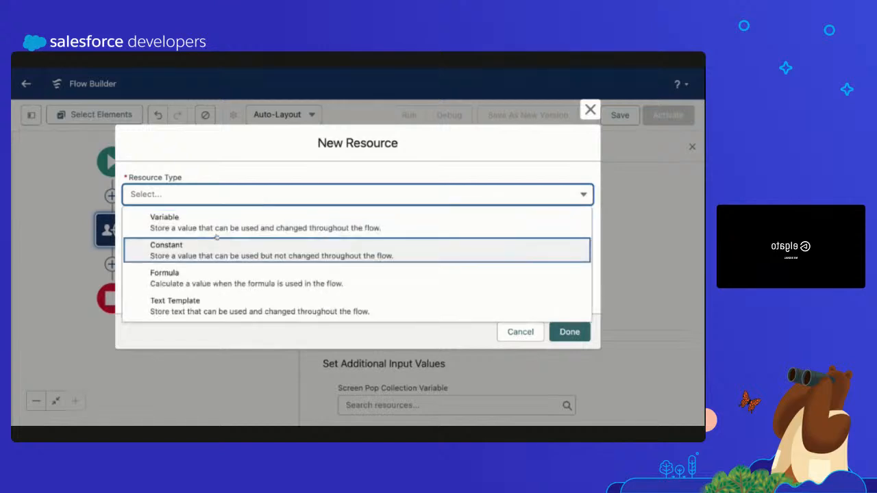
left_click(217, 221)
left_click(191, 220)
type("recordId")
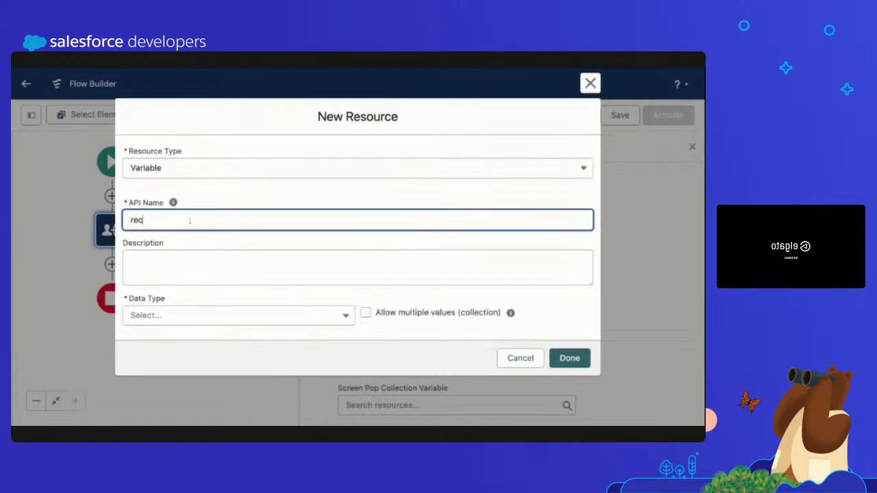
Set the recordId variable's data type to Text and make it available for input.
left_click(204, 315)
left_click(197, 145)
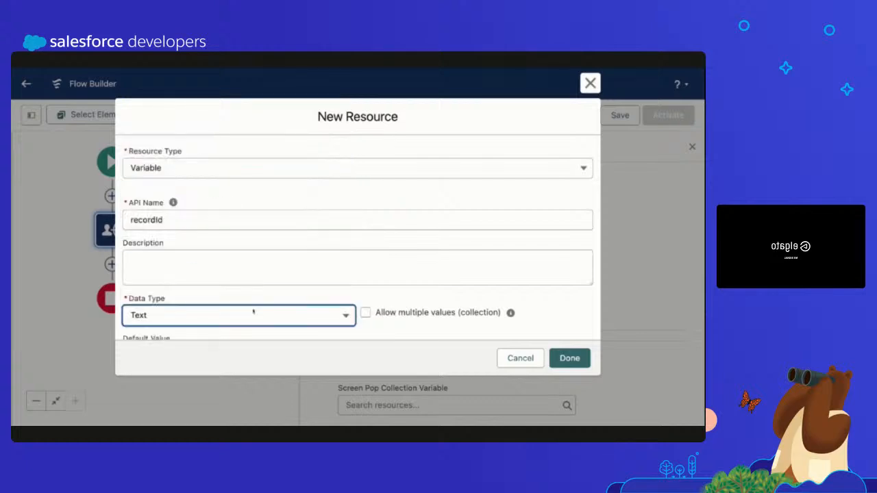
scroll(253, 313, "down", 3)
left_click(128, 311)
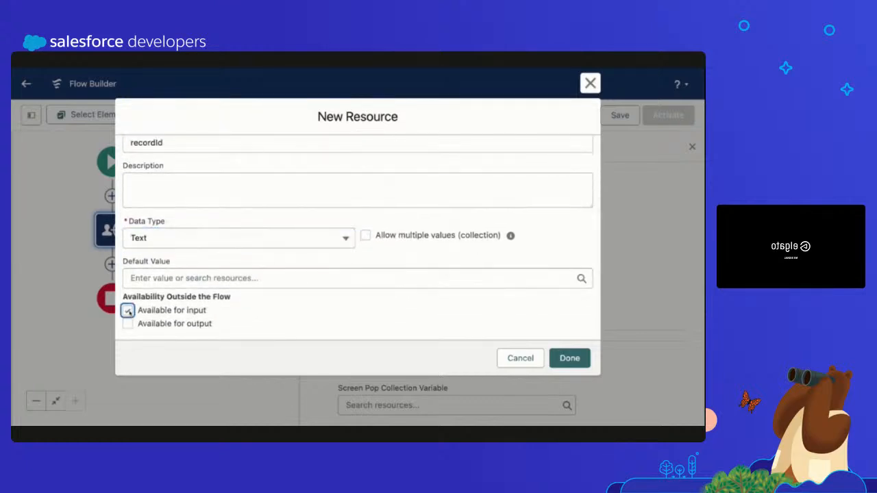
Give the recordId variable the description "Id of the Messaging Session" and finish creating the resource.
scroll(128, 310, "up", 3)
double_click(172, 222)
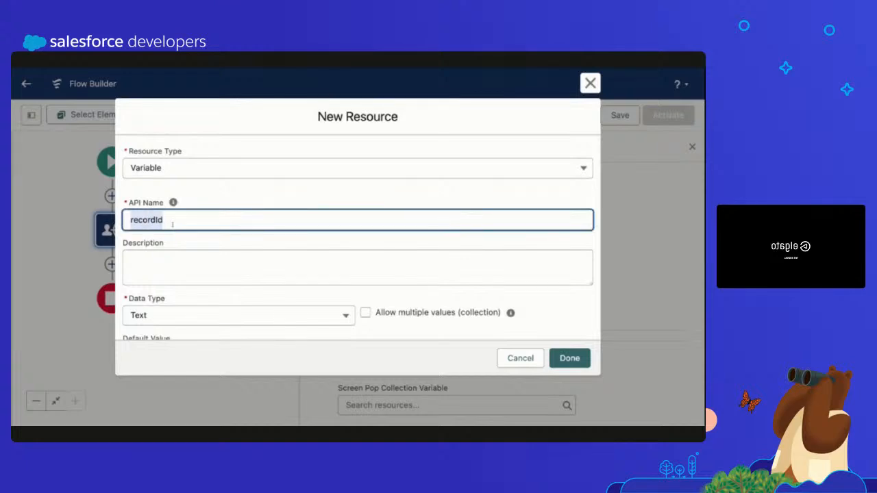
left_click(203, 260)
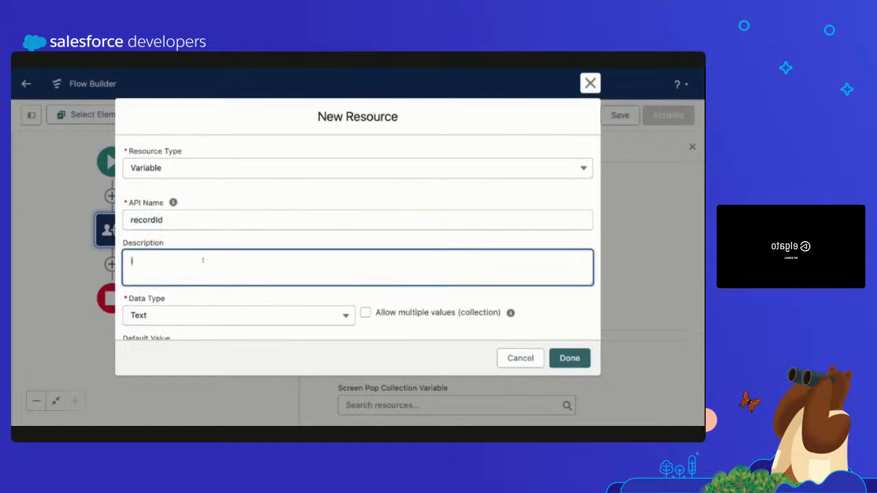
type("Id of the Messaging Ses")
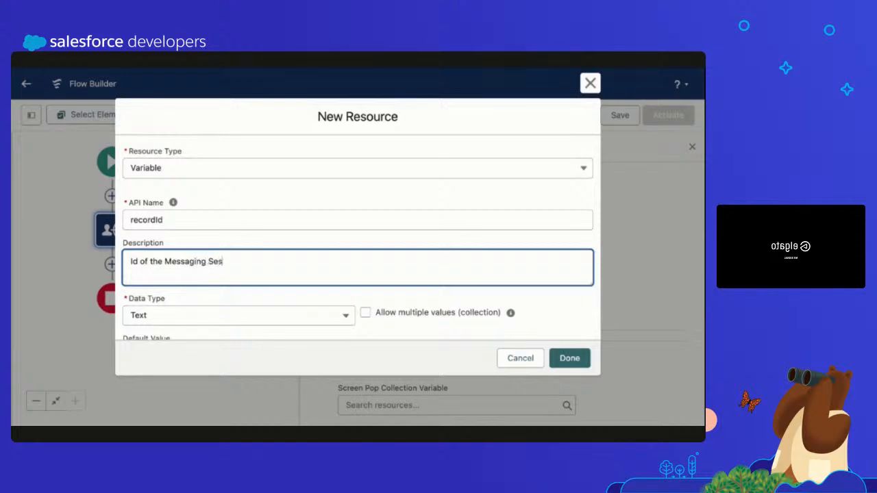
type("sion")
scroll(300, 280, "down", 2)
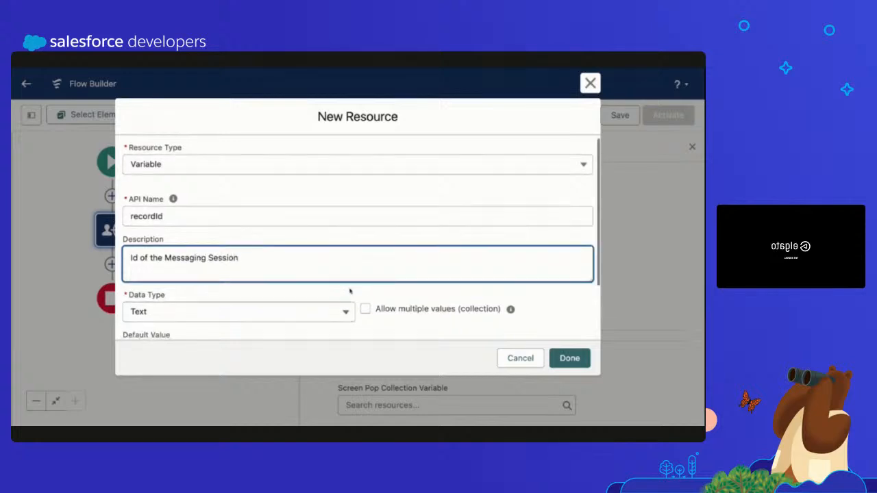
left_click(563, 357)
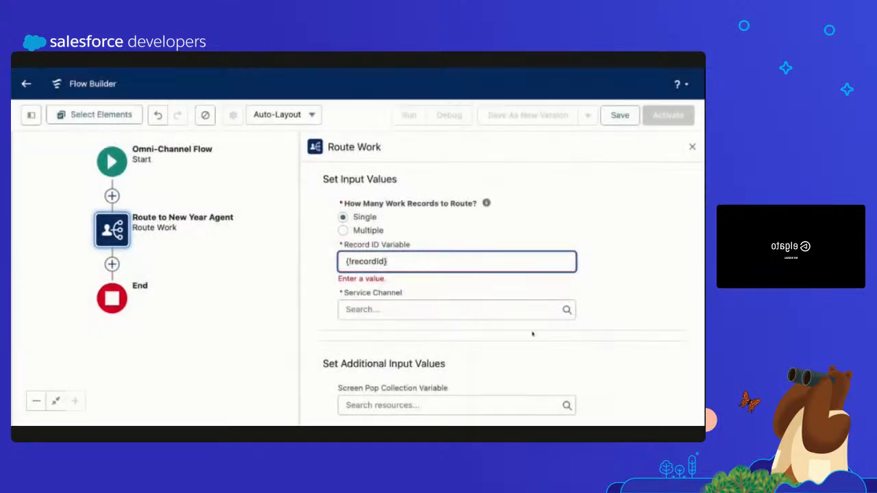
Set the Route Work element's service channel to Messaging.
left_click(478, 309)
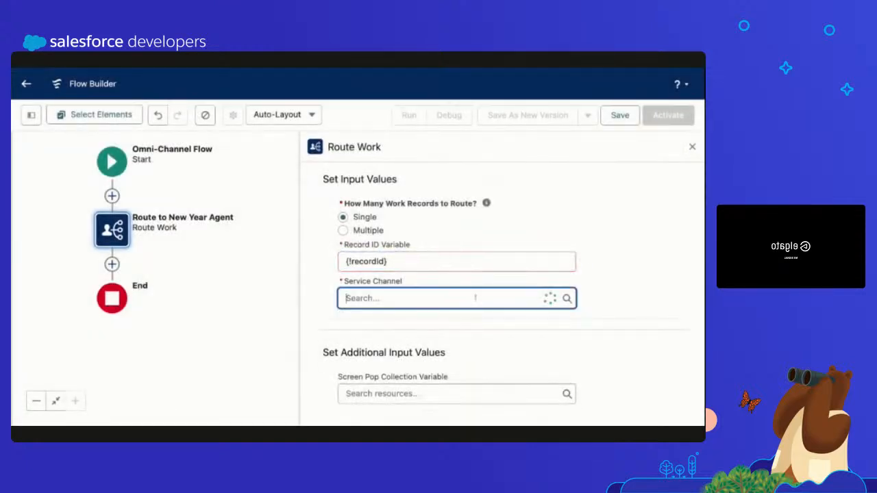
left_click(479, 335)
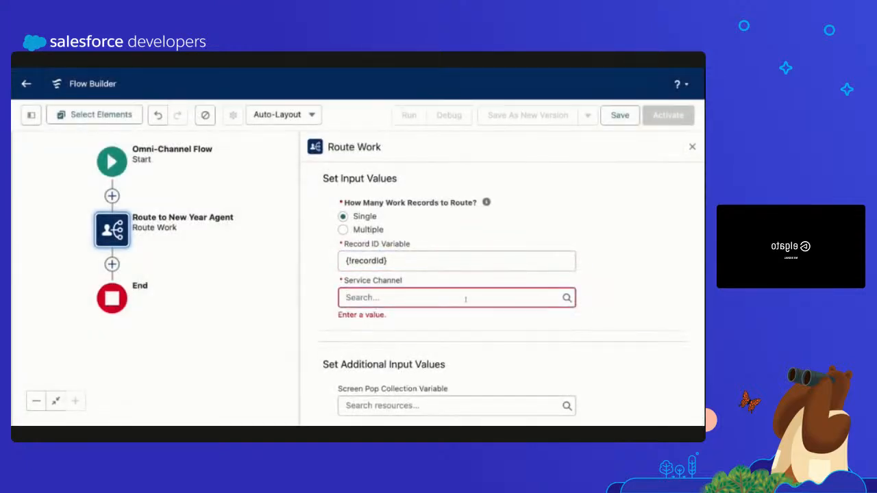
left_click(466, 299)
left_click(434, 273)
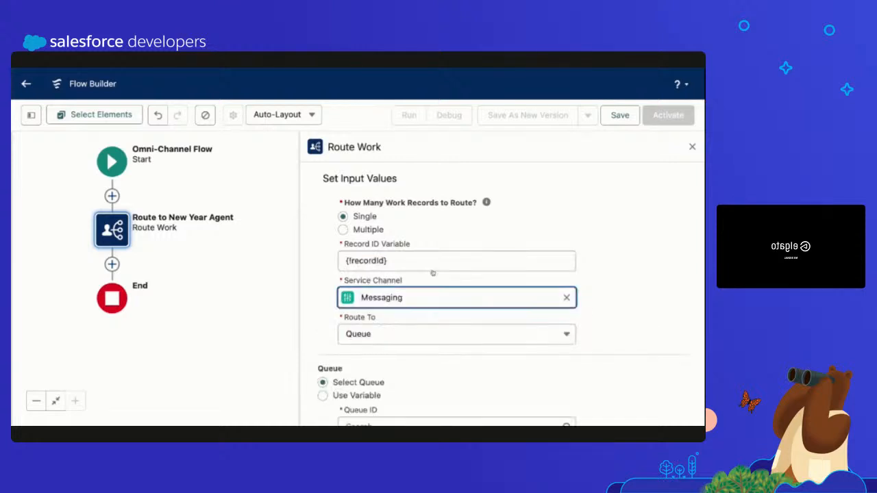
Route the work to an Agentforce Service Agent and choose New Year Agent as that agent.
scroll(440, 260, "down", 2)
left_click(440, 248)
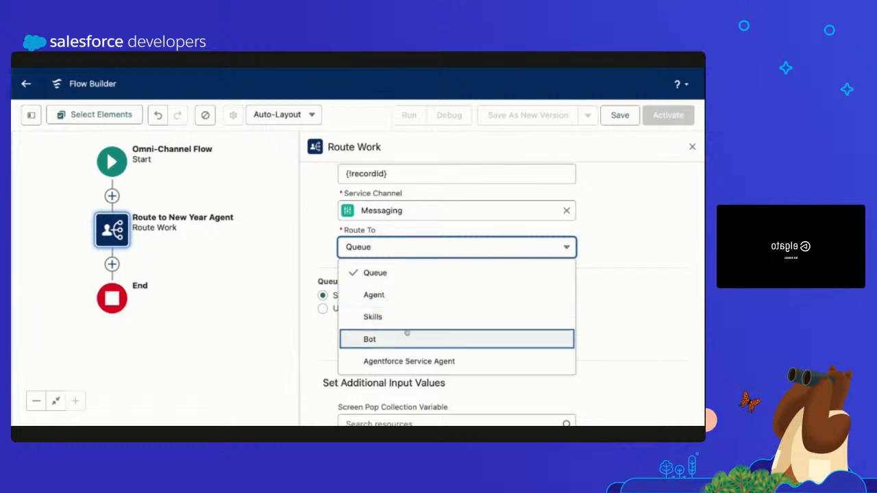
scroll(404, 308, "down", 1)
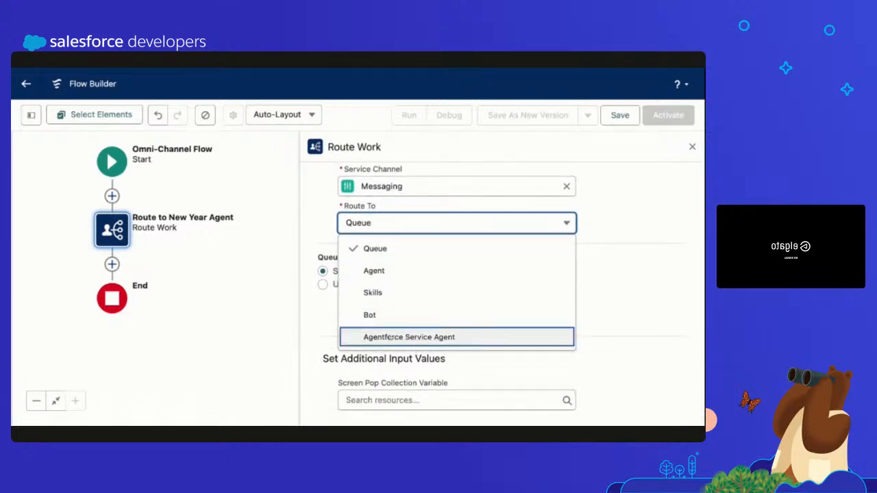
left_click(434, 339)
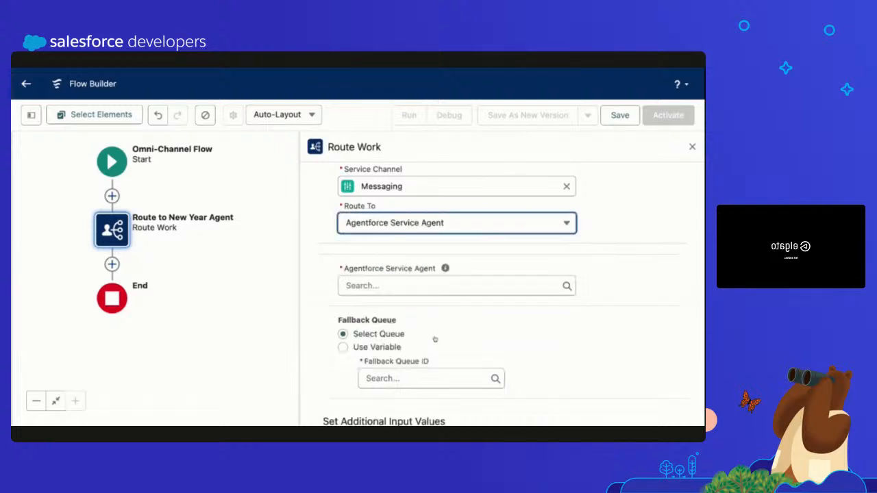
left_click(450, 288)
left_click(412, 238)
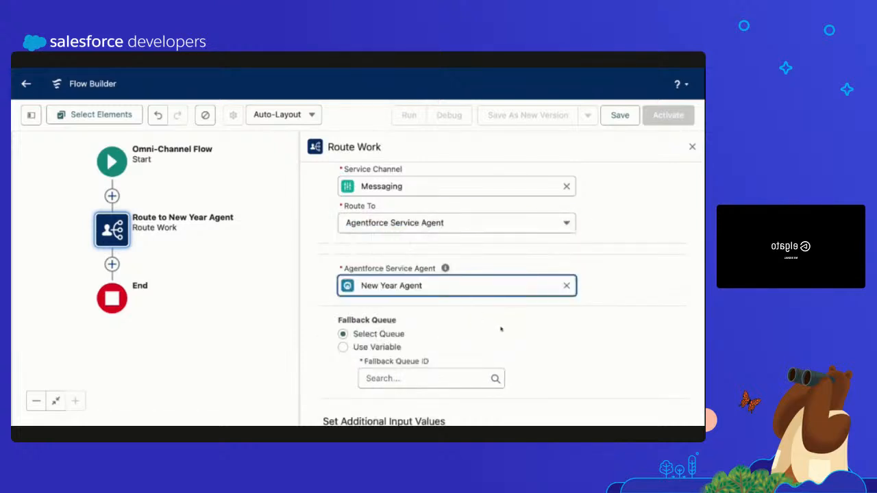
Choose Test Queue as the fallback queue for the Route Work element.
scroll(500, 330, "down", 2)
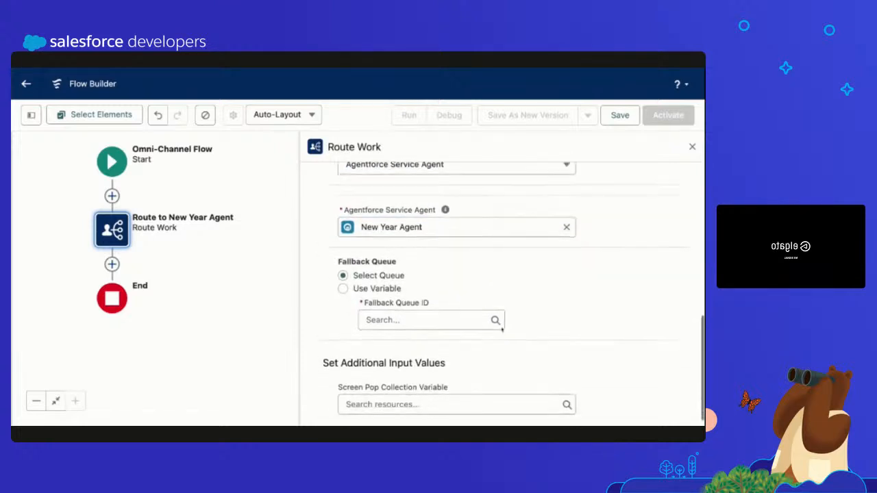
left_click(413, 309)
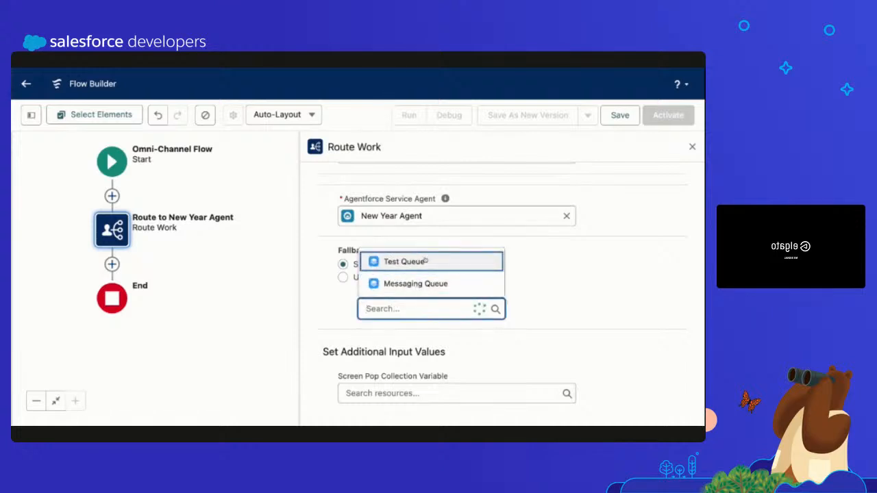
type("code")
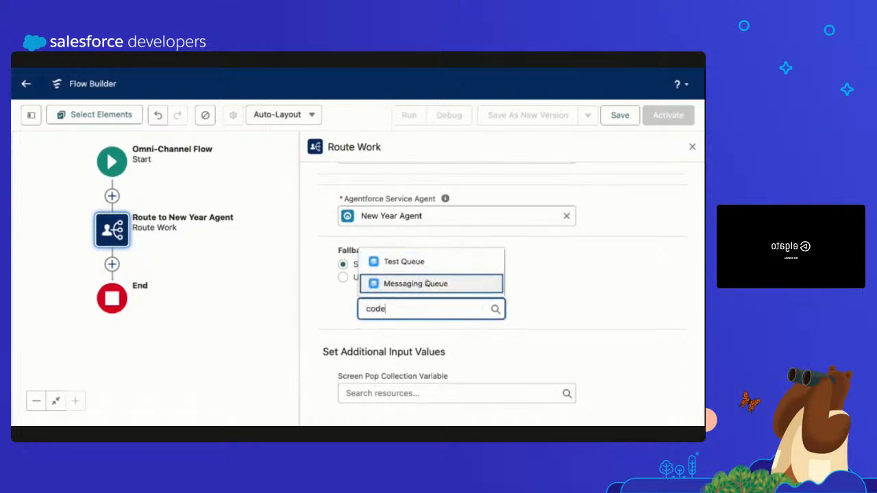
key("BackSpace")
key("BackSpace")
key("BackSpace")
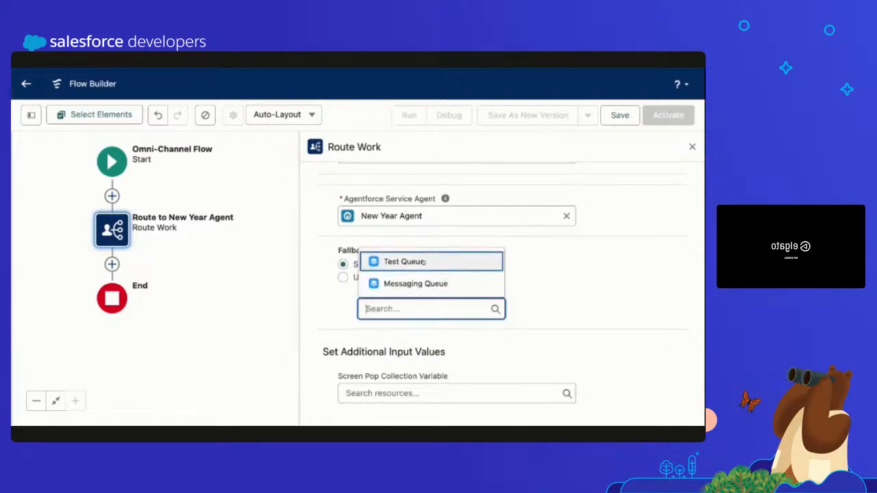
left_click(408, 261)
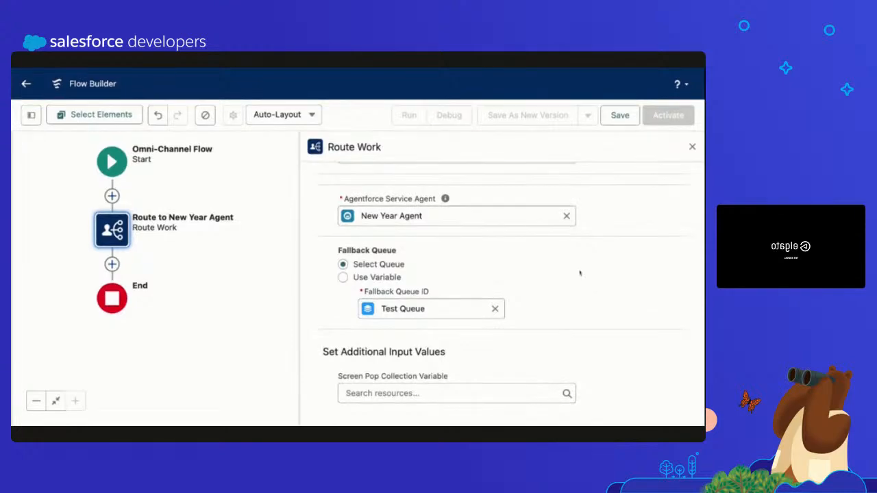
Save the flow with the label "Route to New Year Agent", let its API name fill in from the label, and activate it.
scroll(583, 288, "up", 5)
scroll(578, 273, "down", 2)
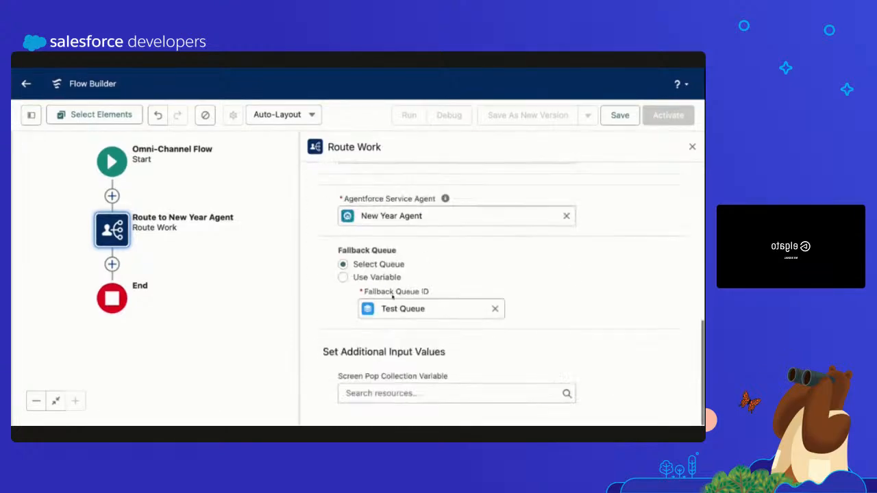
scroll(579, 272, "up", 6)
left_click(618, 118)
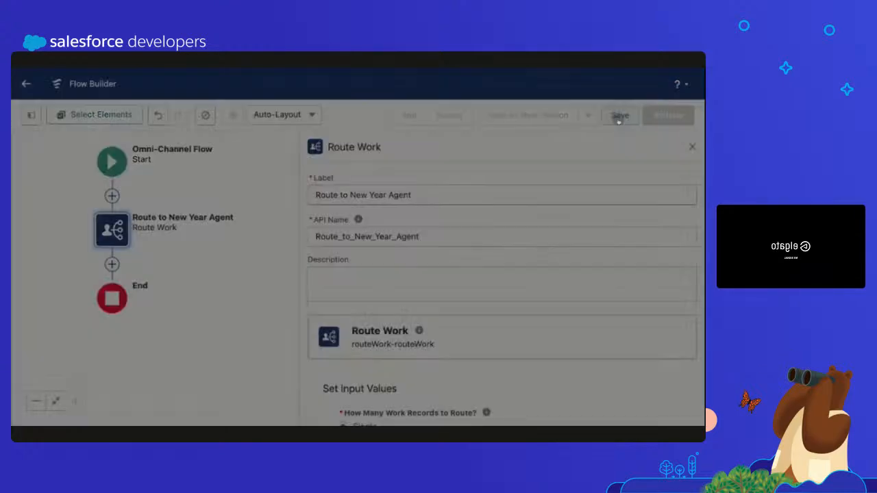
left_click(312, 196)
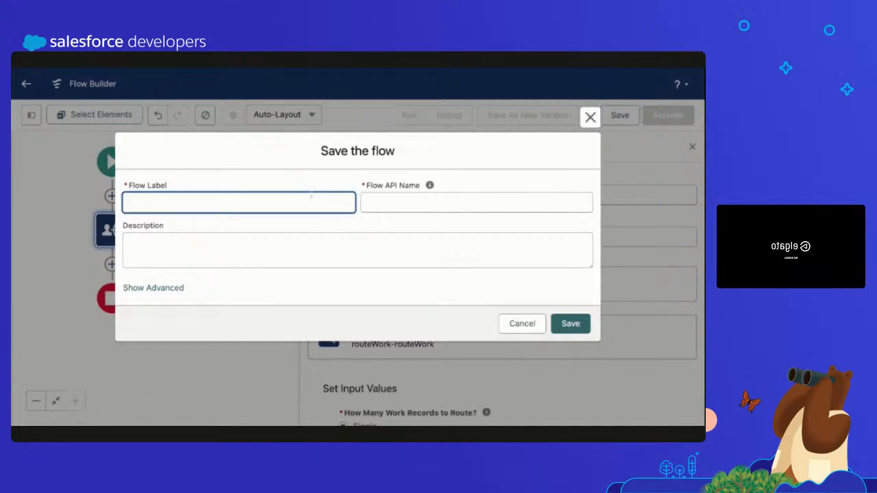
type("Route to New Year Agent")
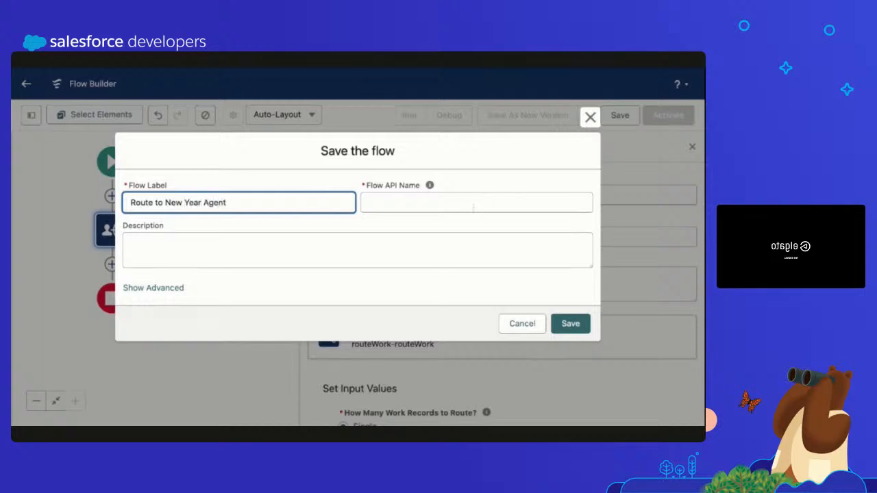
left_click(473, 207)
left_click(560, 322)
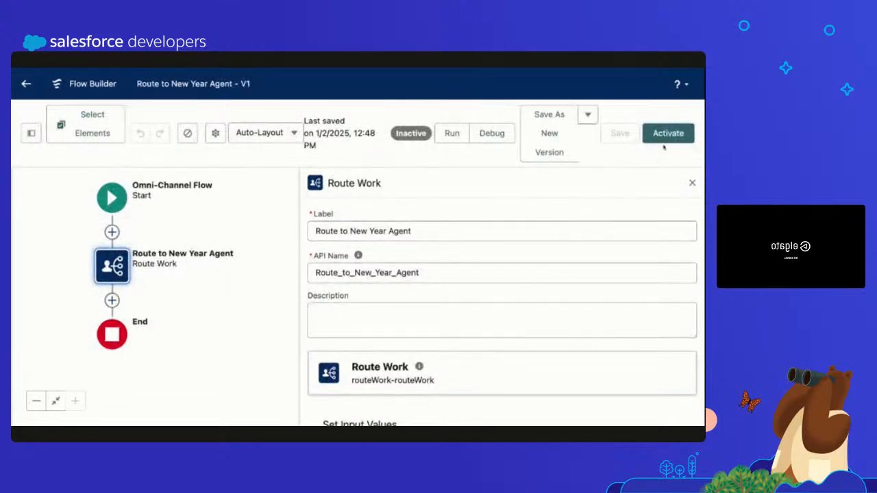
left_click(663, 140)
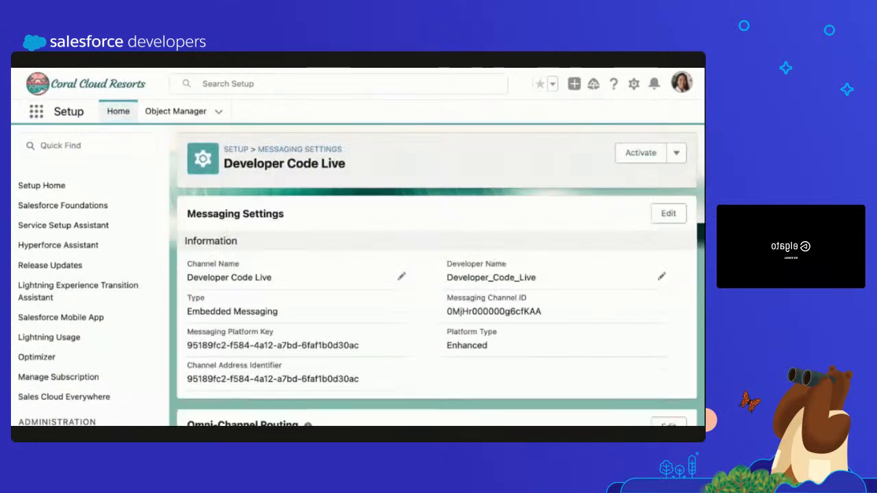
Set the Developer Code Live messaging channel's routing type to Omni-Flow with Route to New Year Agent as the flow definition.
scroll(491, 367, "down", 3)
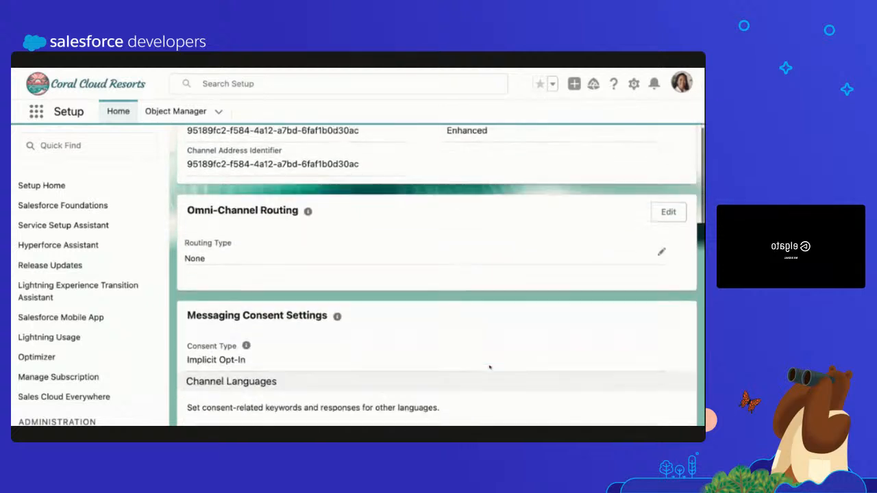
left_click(668, 212)
left_click(538, 255)
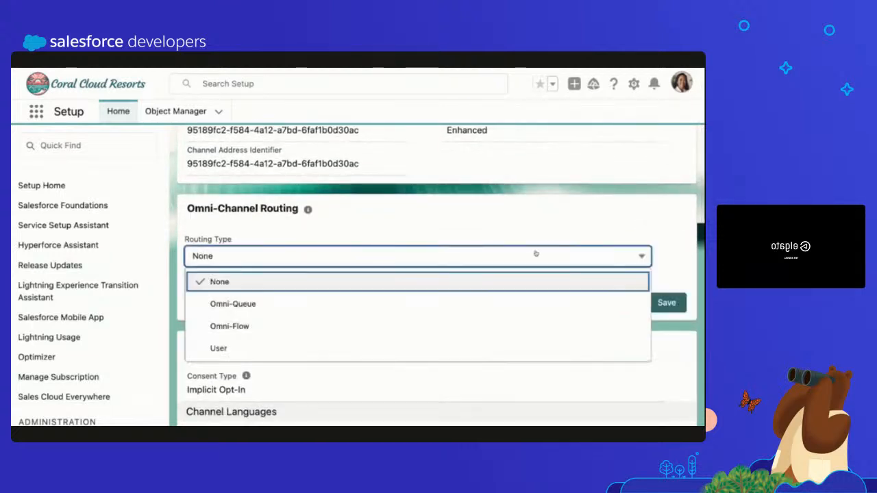
left_click(454, 330)
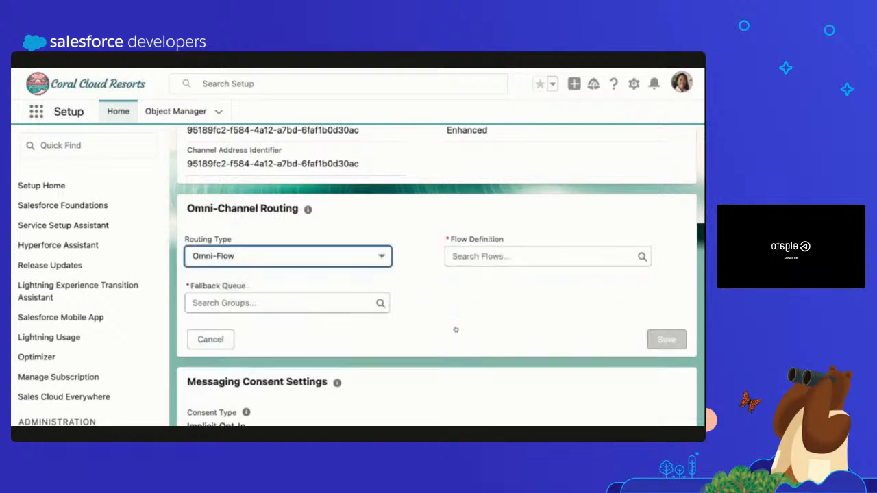
left_click(525, 255)
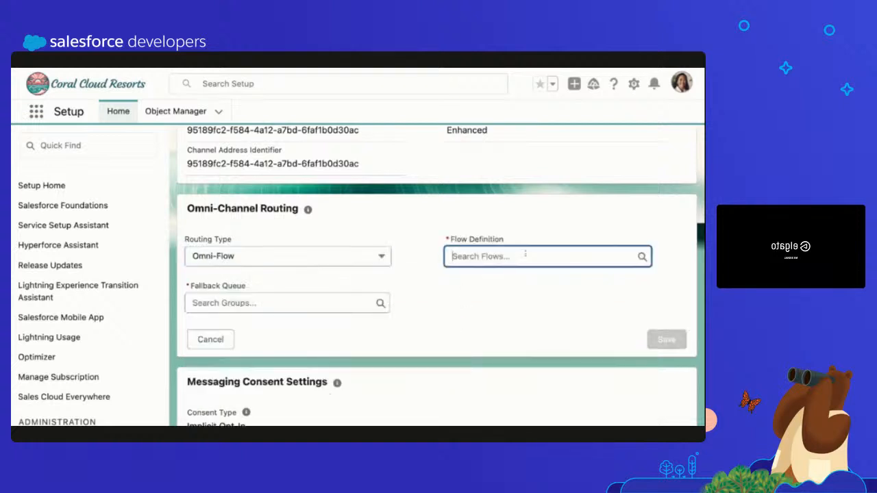
type("Route")
left_click(548, 283)
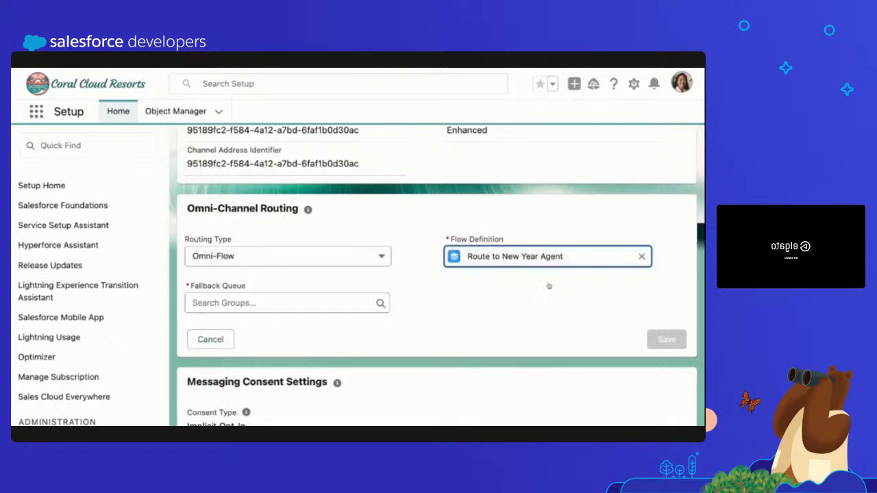
Set the Developer Code Live channel's fallback queue to Test Queue and save its Omni-Channel routing.
left_click(529, 294)
scroll(394, 318, "down", 2)
left_click(325, 235)
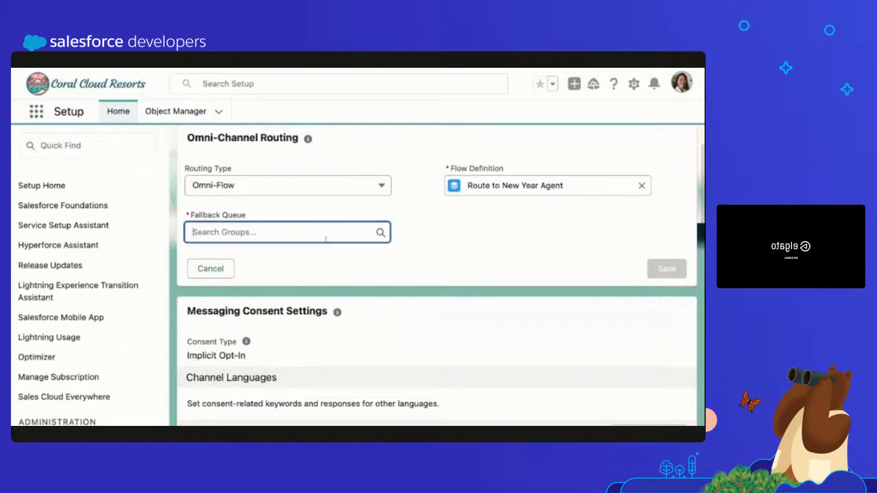
type("Test")
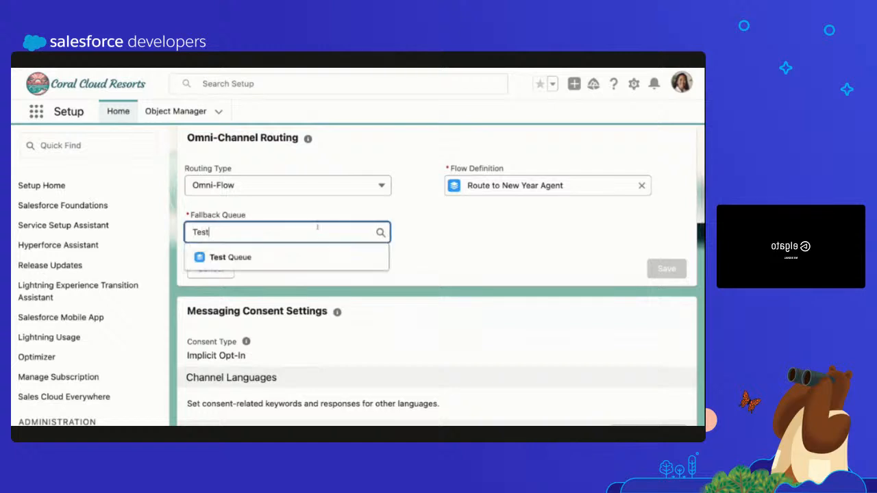
left_click(280, 259)
scroll(514, 274, "down", 6)
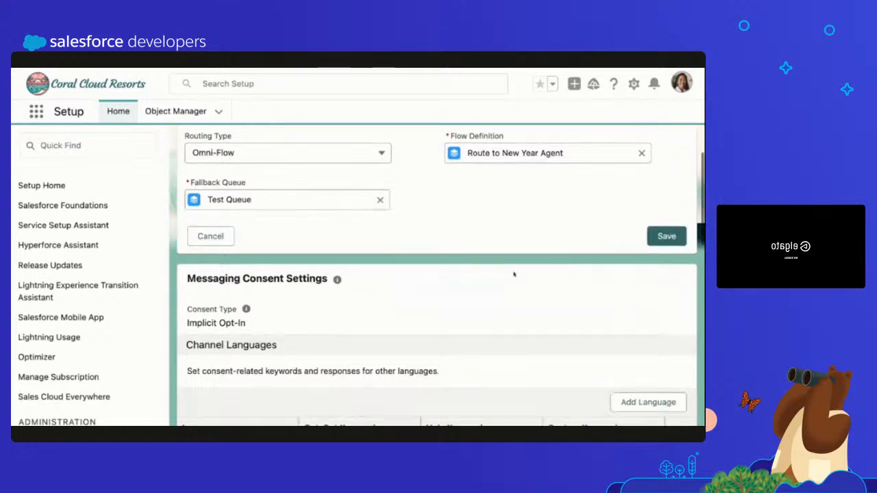
scroll(514, 274, "up", 6)
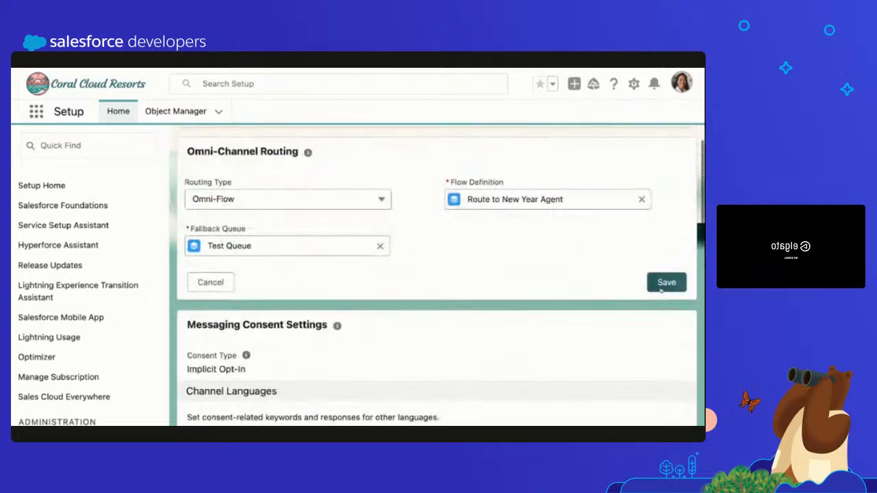
left_click(664, 284)
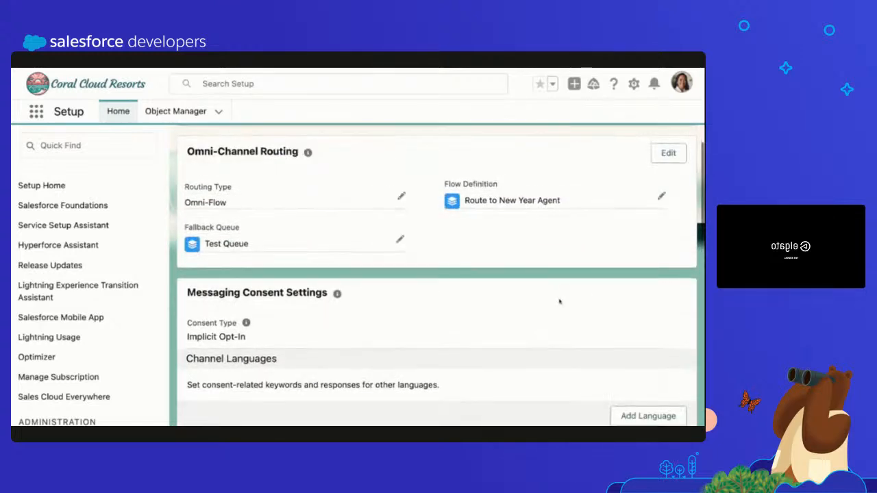
Examine the Custom Parameters and Parameter Mappings sections of the Developer Code Live channel.
scroll(559, 300, "down", 5)
scroll(223, 205, "down", 3)
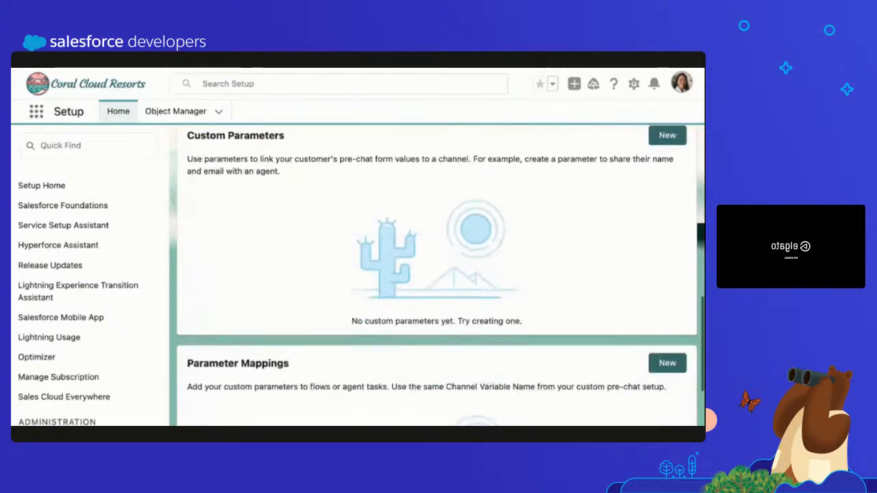
scroll(281, 263, "down", 1)
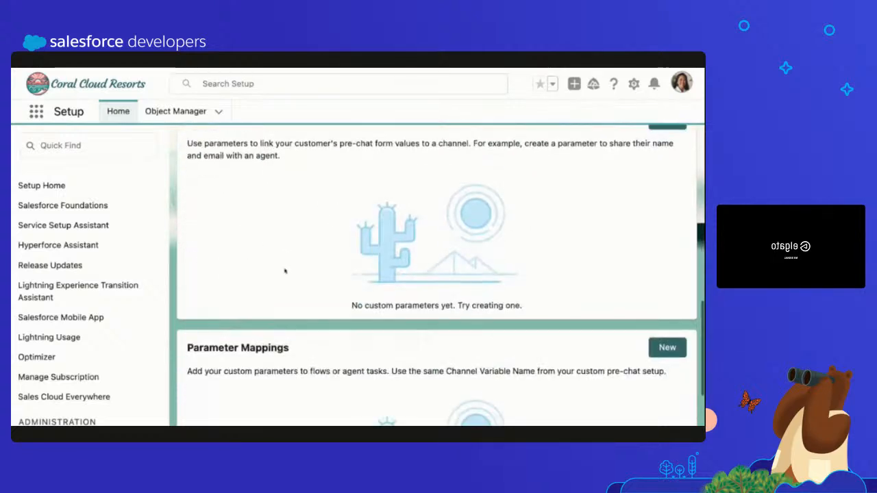
scroll(385, 342, "up", 1)
scroll(384, 342, "up", 1)
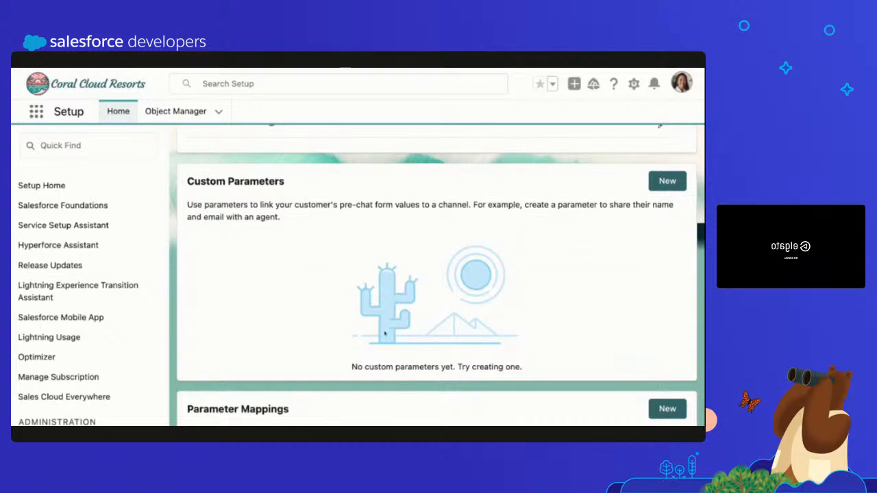
scroll(384, 333, "down", 3)
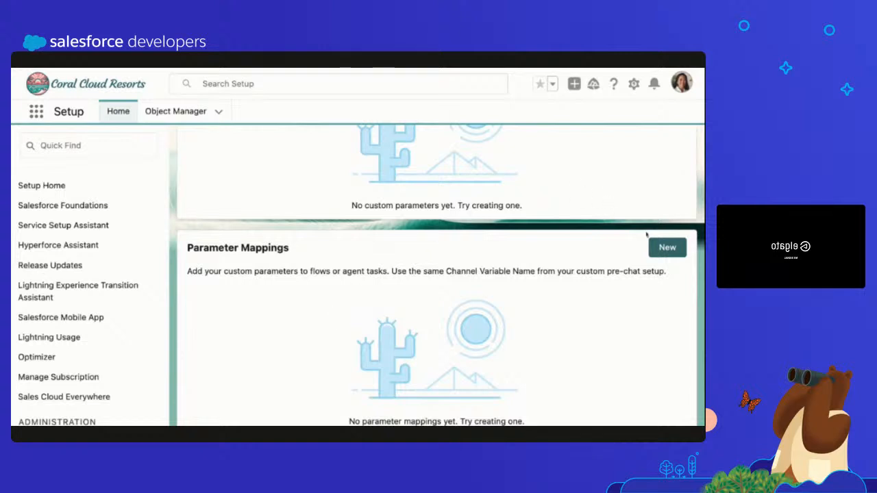
scroll(422, 264, "up", 1)
scroll(422, 264, "up", 2)
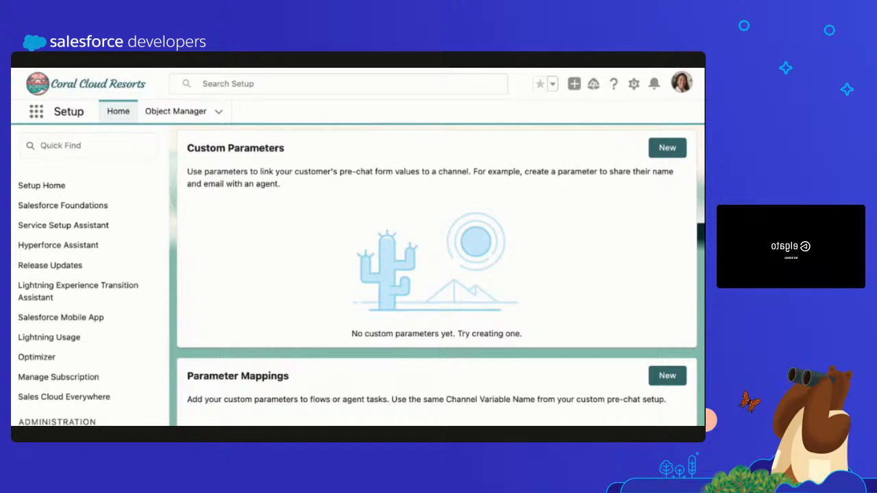
Activate the Developer Code Live messaging channel and return to the channel list in Messaging Settings.
scroll(437, 274, "up", 8)
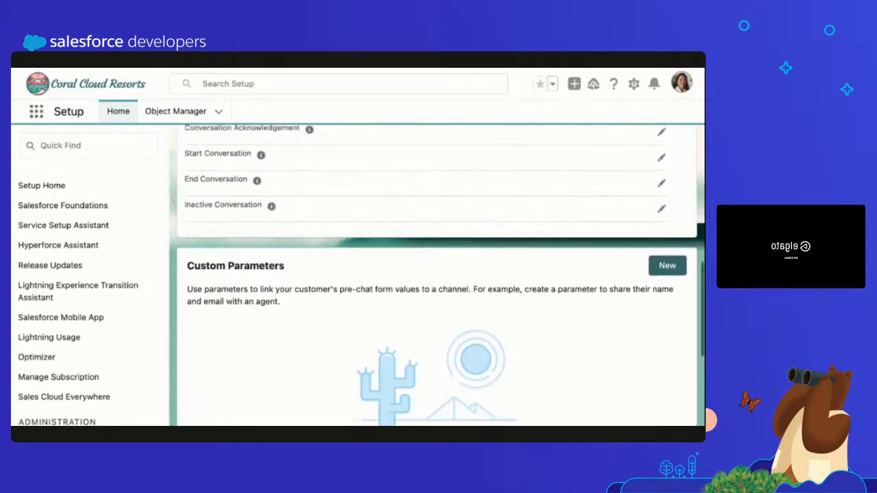
scroll(313, 256, "up", 10)
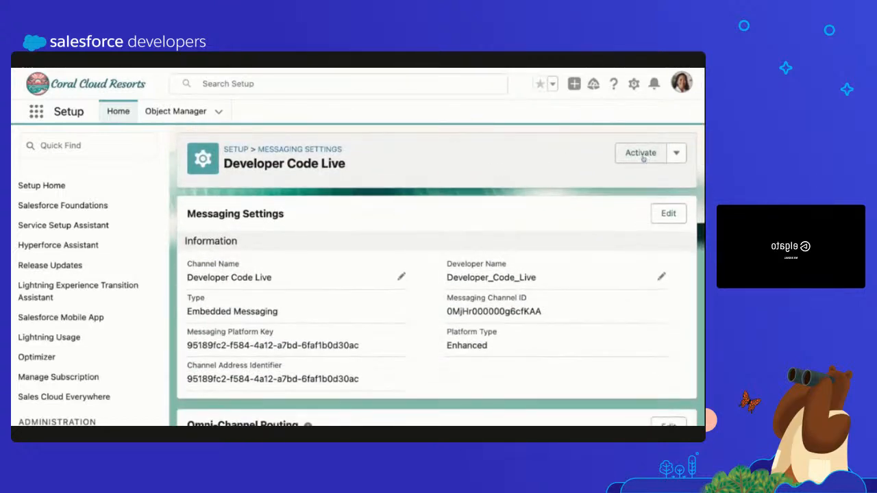
left_click(641, 155)
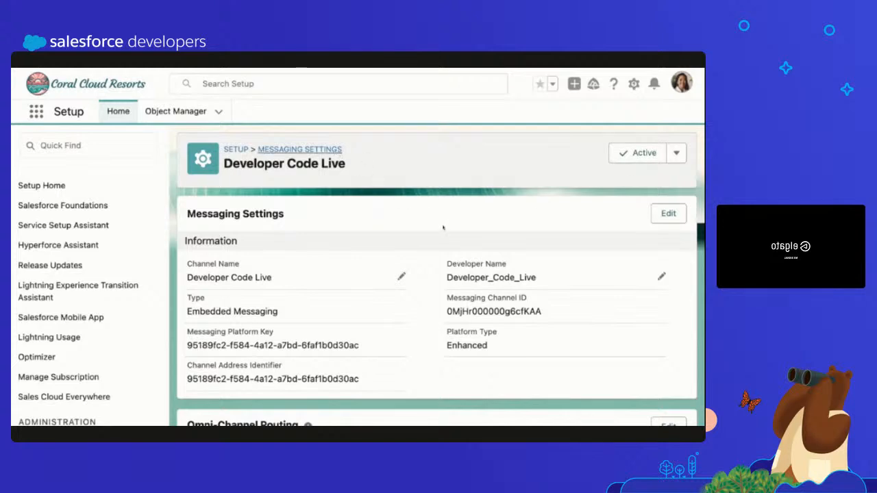
scroll(372, 274, "down", 3)
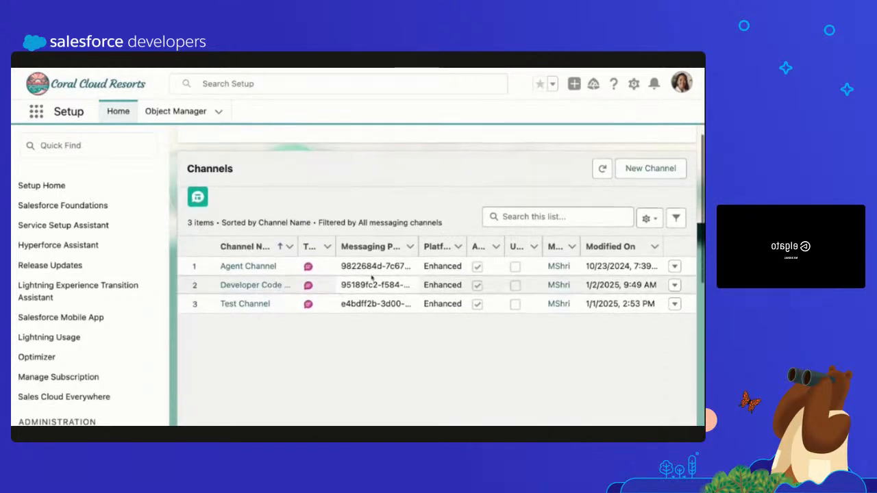
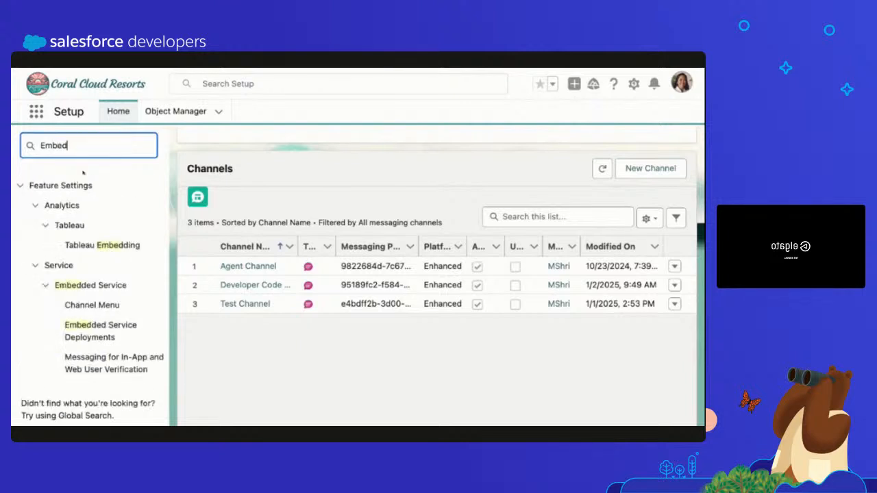
Start a new Embedded Service deployment with Messaging for In-App and Web as its conversation type.
left_click(103, 327)
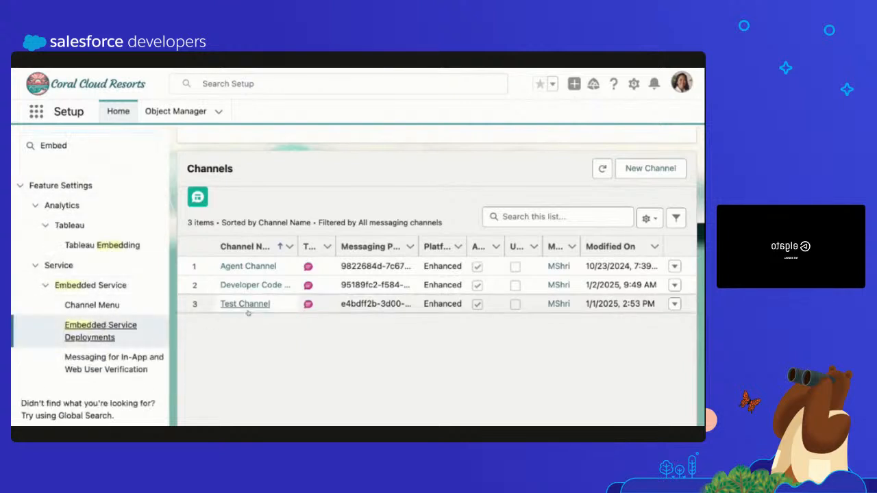
scroll(319, 321, "down", 2)
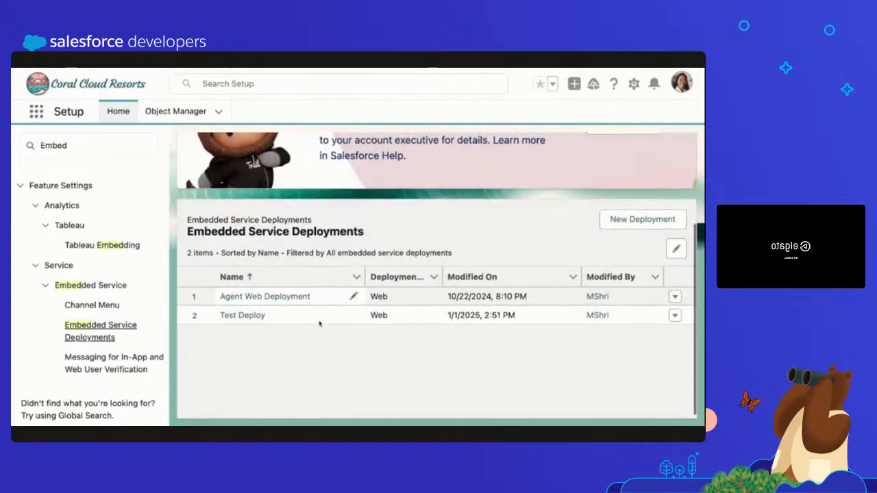
left_click(628, 219)
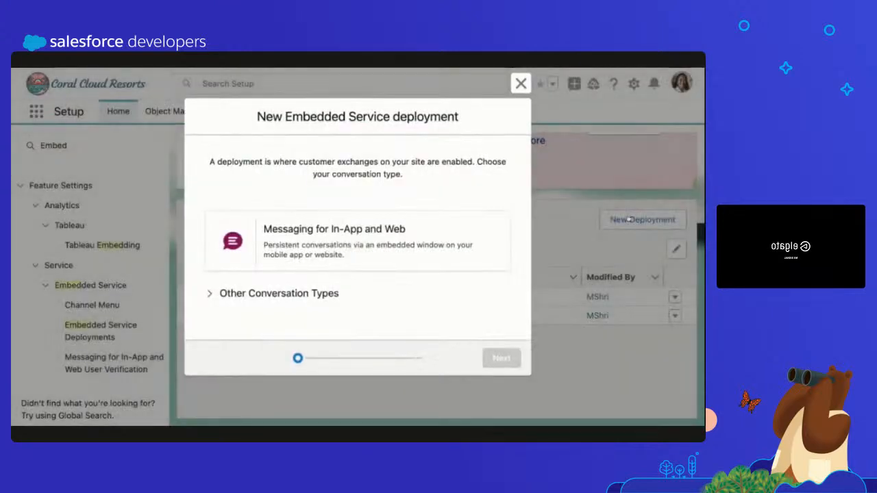
left_click(211, 293)
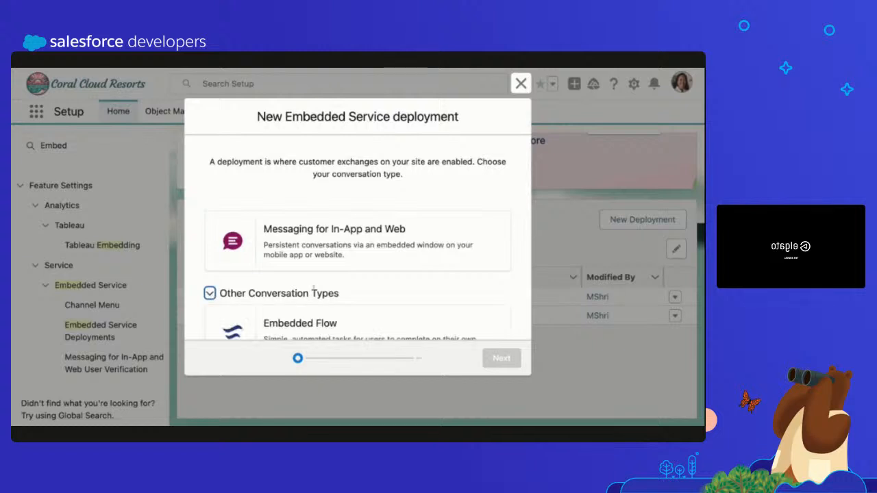
scroll(322, 274, "down", 2)
scroll(326, 247, "up", 2)
left_click(326, 247)
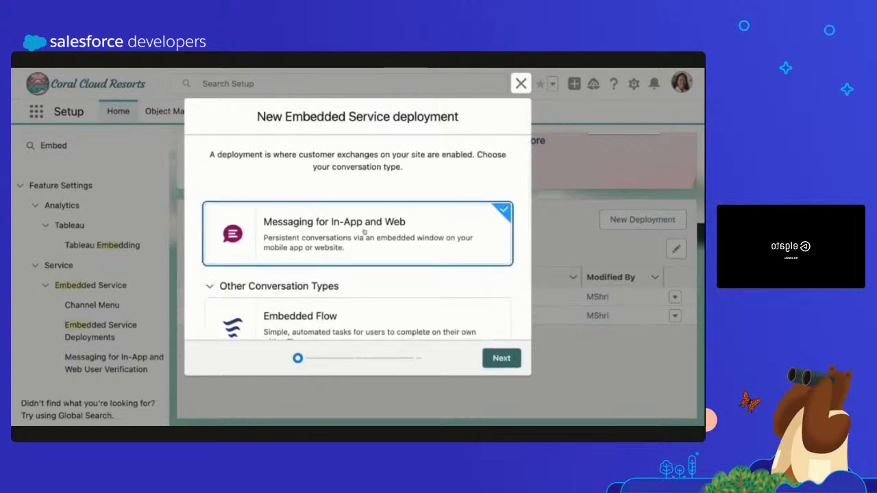
left_click(501, 359)
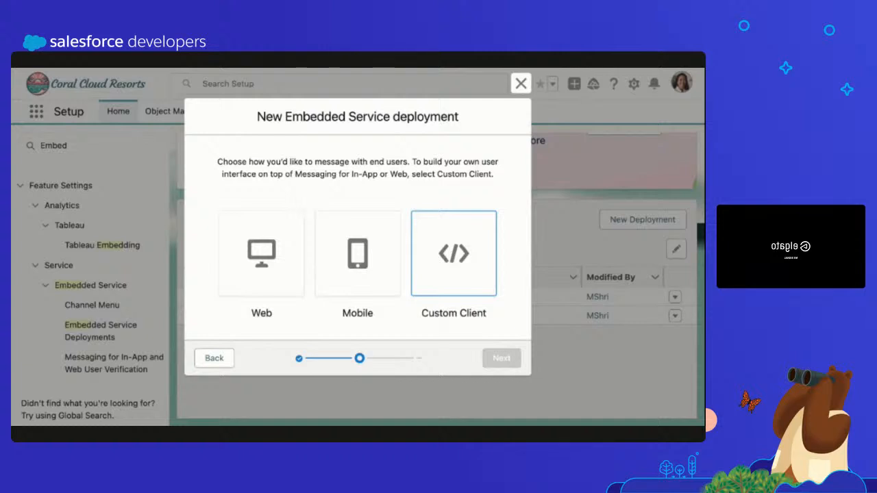
Choose Web as the way the new deployment exchanges messages with end users.
left_click(231, 267)
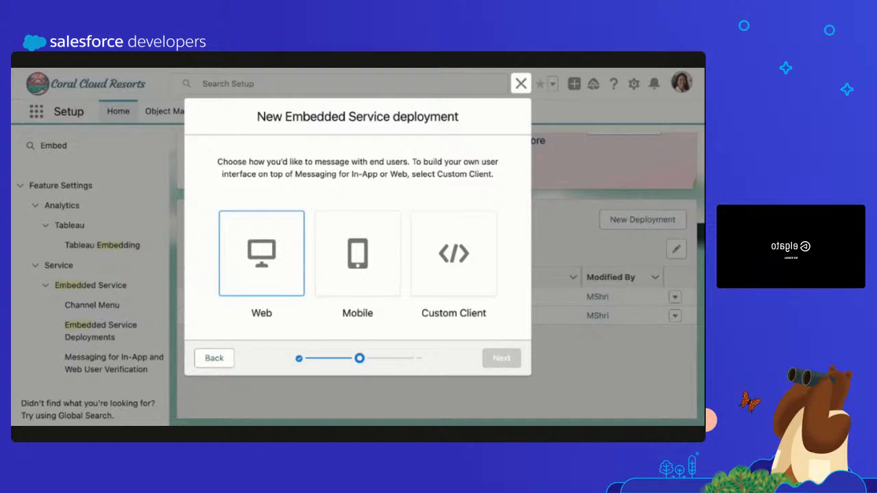
left_click(260, 264)
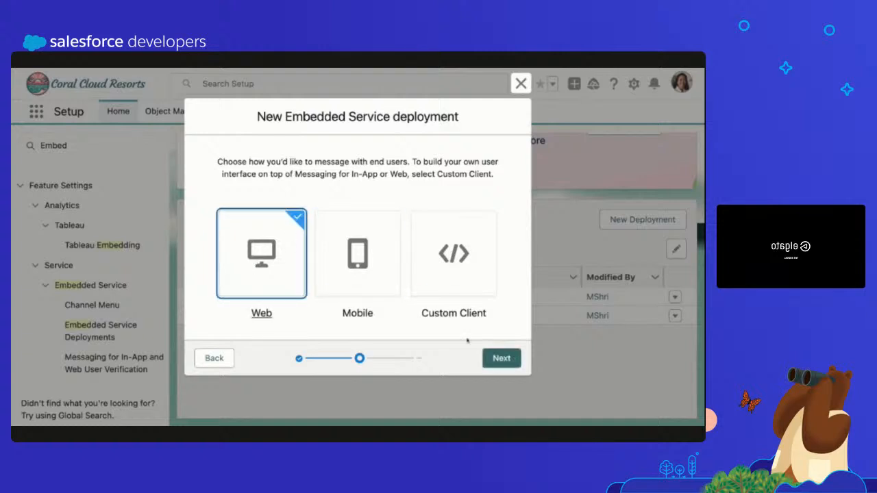
left_click(493, 359)
Name the deployment "Developer Code Live", let its API name fill in from the name, and set the domain to my.site.com.
scroll(429, 307, "down", 2)
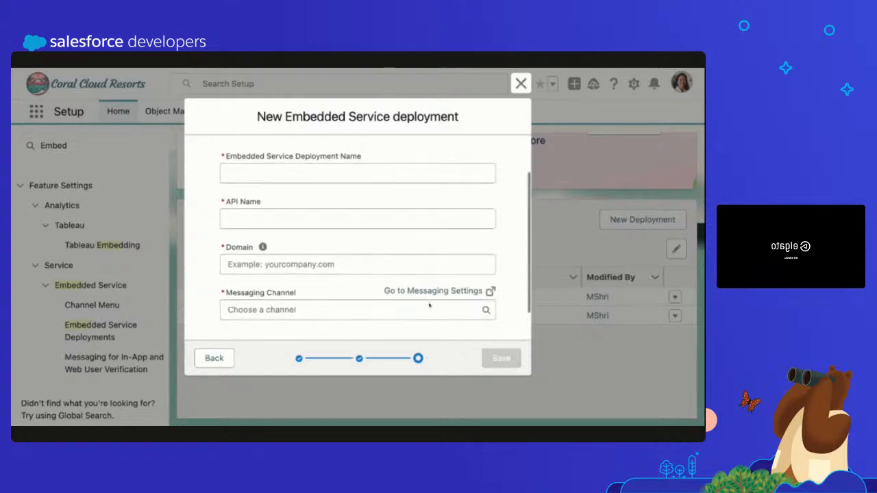
scroll(429, 308, "up", 2)
left_click(327, 220)
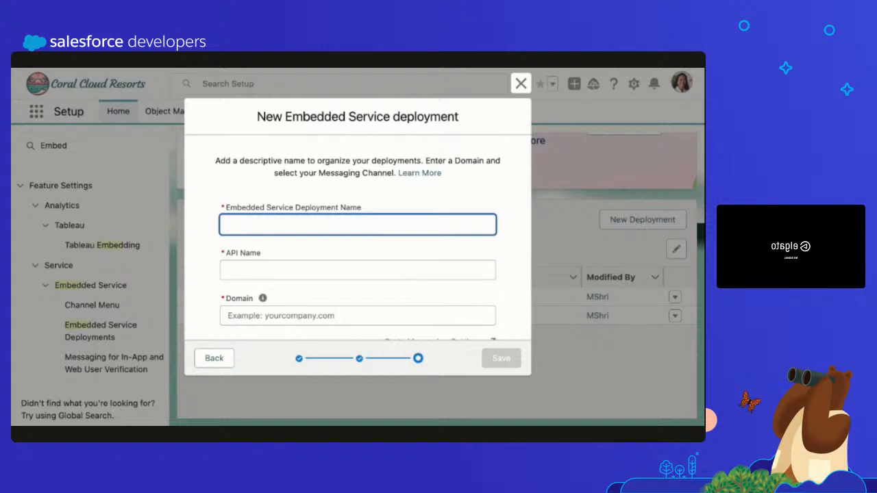
type("Developer Code Live")
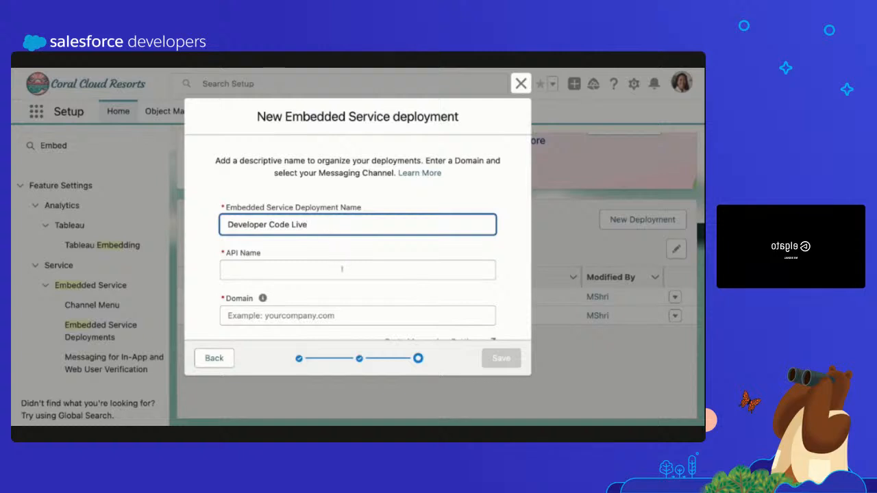
left_click(341, 269)
scroll(343, 274, "down", 1)
left_click(313, 252)
type("m")
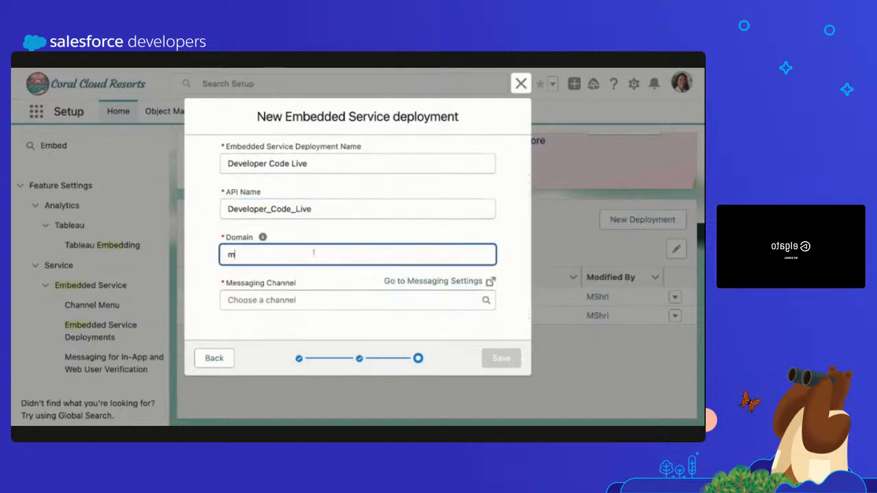
type("y.site.com")
Assign the Developer Code Live messaging channel to the new deployment and save the deployment.
left_click(293, 303)
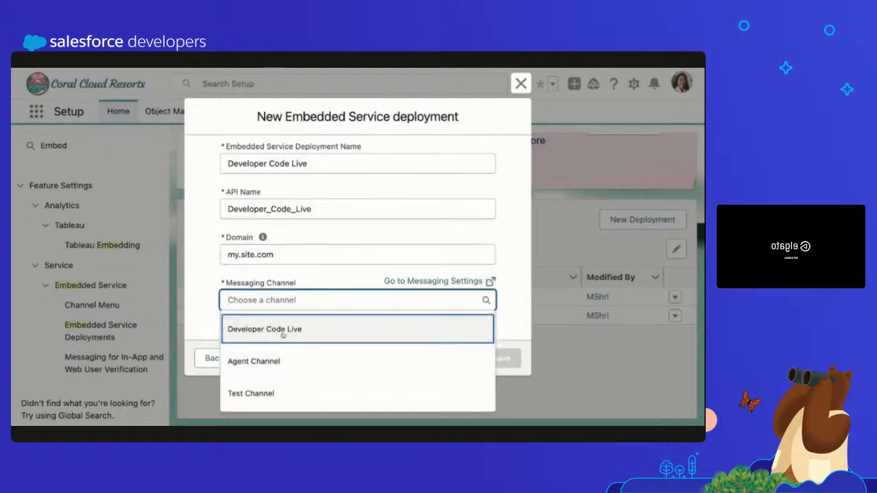
left_click(288, 333)
left_click(312, 320)
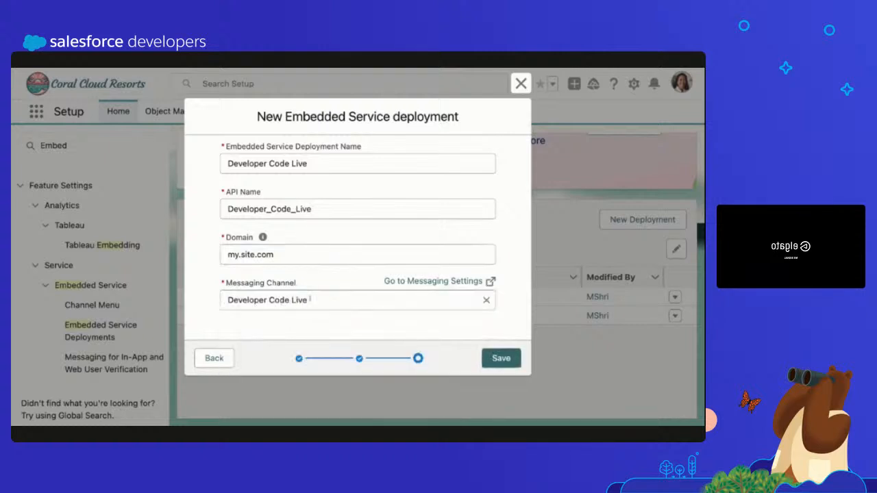
left_click_drag(309, 299, 226, 299)
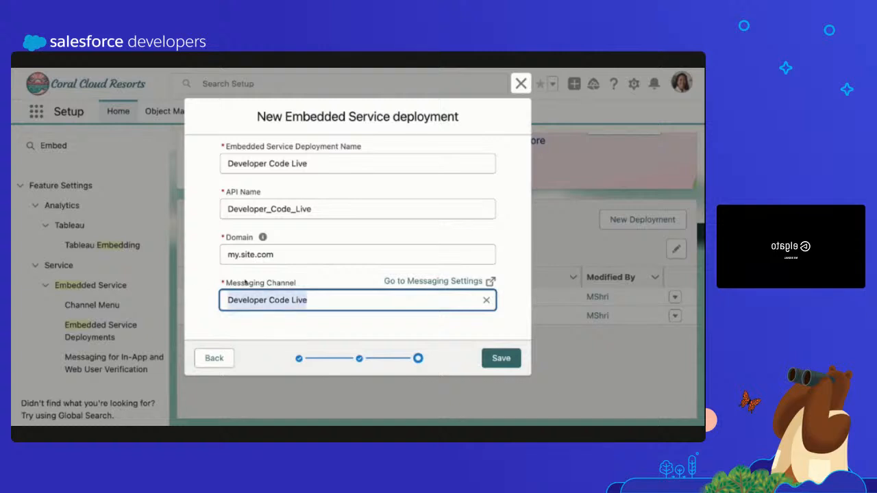
scroll(245, 280, "up", 1)
left_click_drag(280, 277, 227, 276)
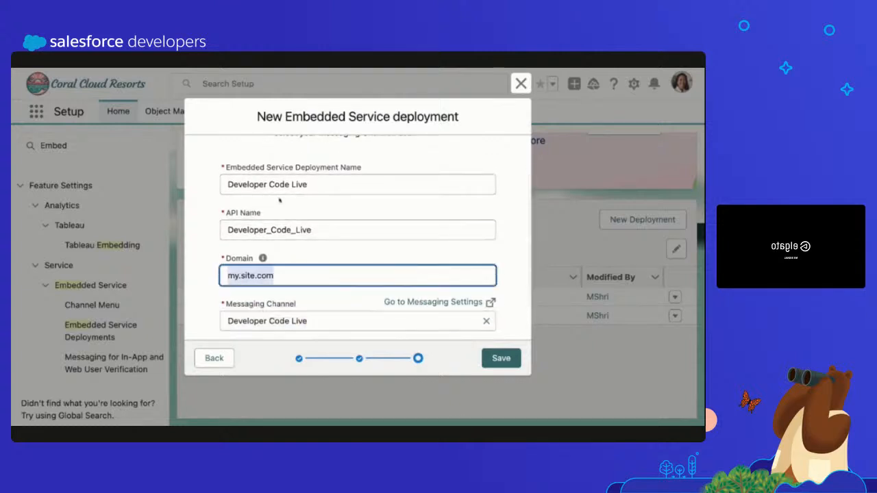
scroll(337, 221, "down", 1)
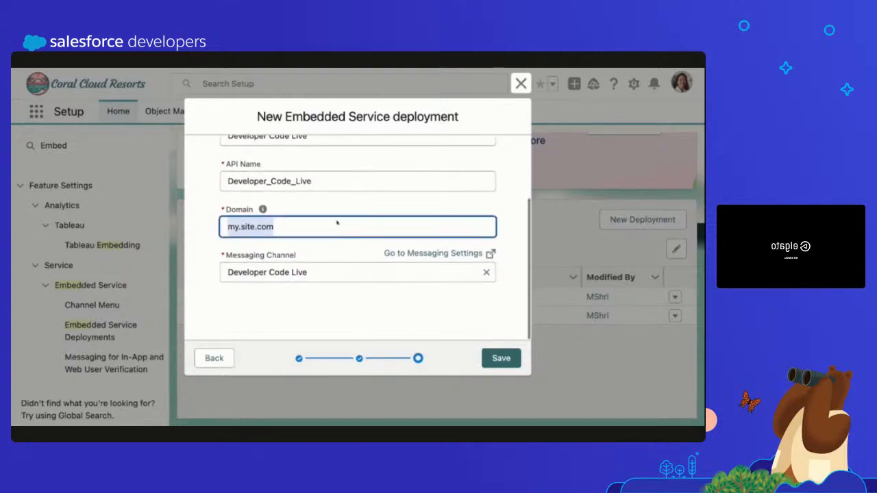
left_click(508, 359)
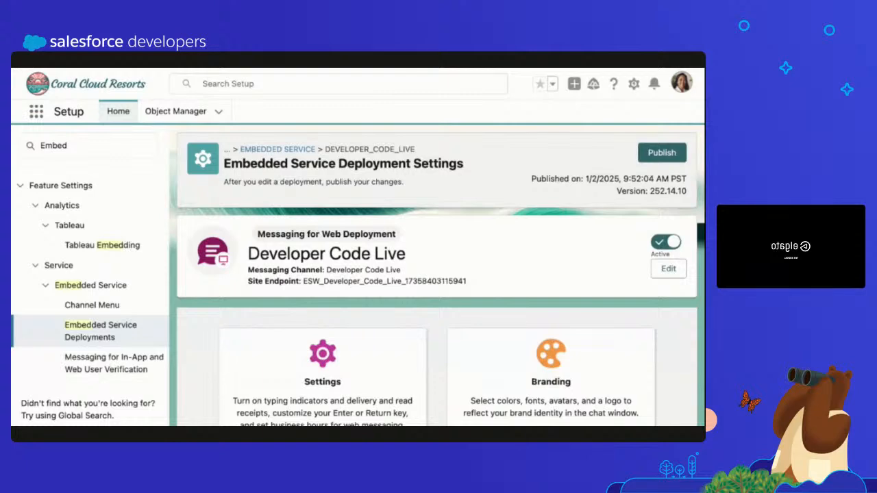
Look over the configuration options of the Developer Code Live deployment and publish it.
scroll(506, 348, "down", 6)
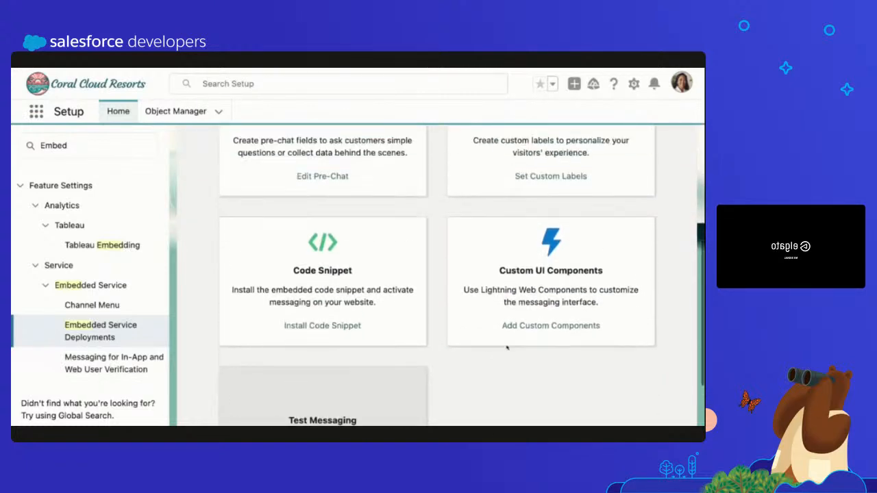
scroll(507, 348, "up", 4)
scroll(507, 348, "up", 3)
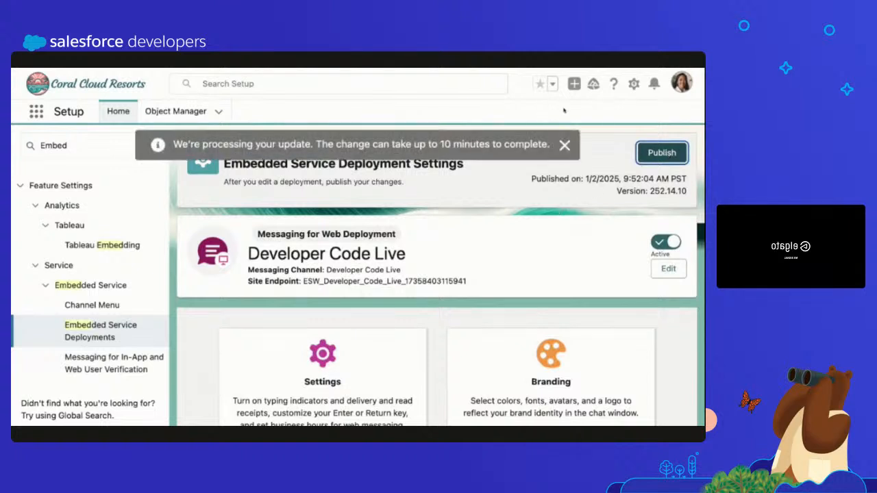
Dismiss the publishing notice, search Setup for "Sites" and open the All Sites page.
left_click(564, 145)
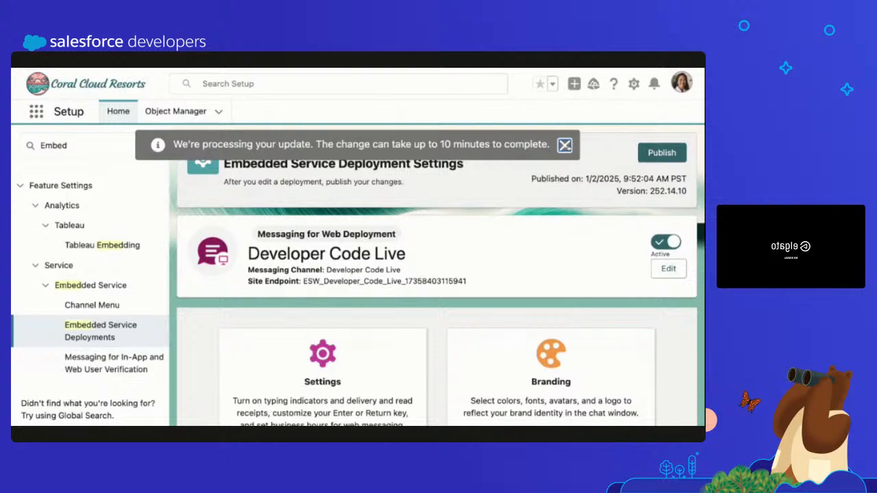
double_click(80, 147)
type("Sites")
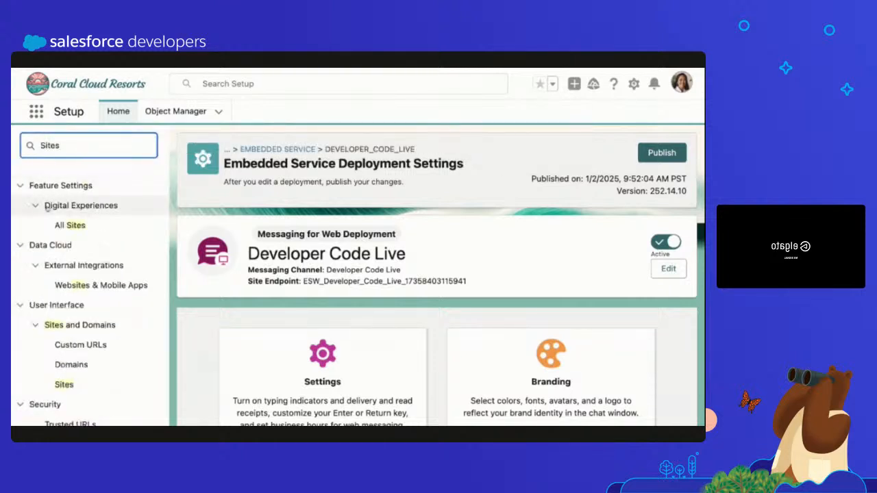
left_click(71, 225)
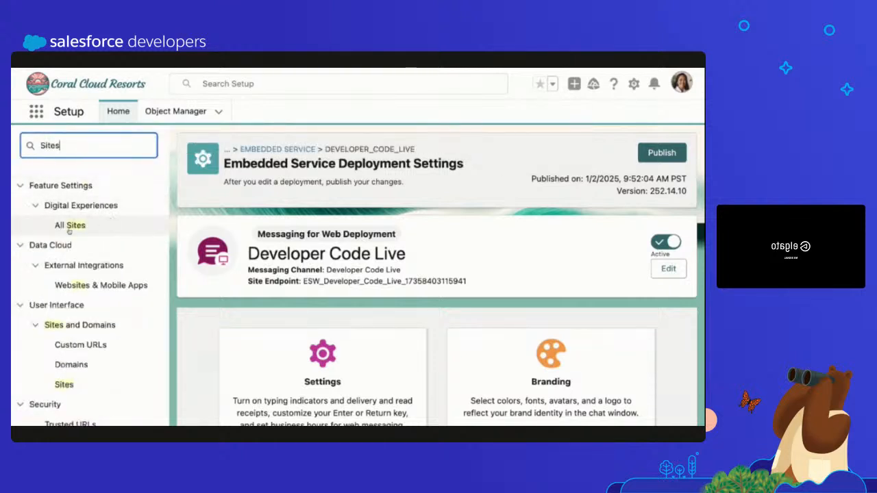
scroll(351, 320, "down", 1)
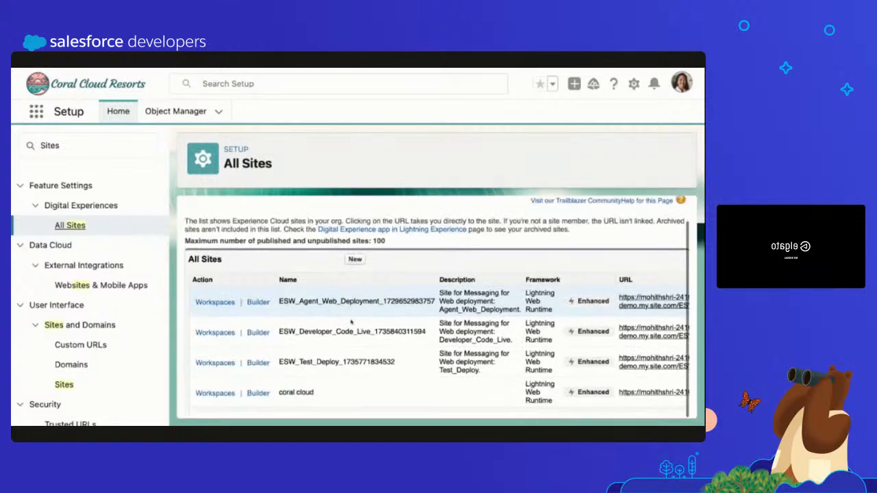
Examine the name, description and URL of the site created for the Developer Code Live web deployment.
scroll(432, 337, "right", 4)
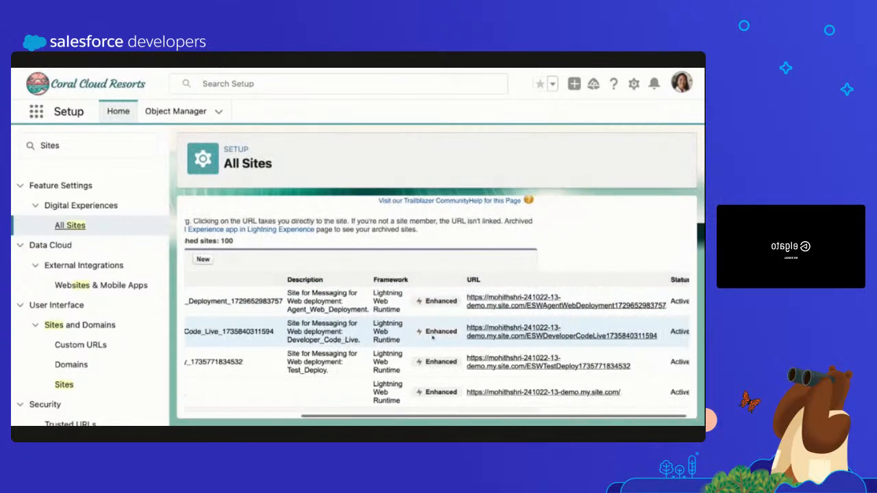
scroll(422, 323, "left", 4)
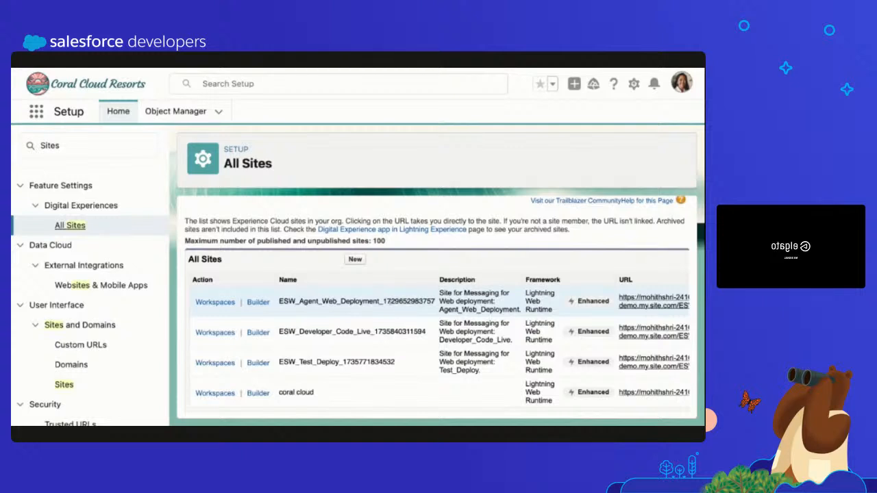
double_click(385, 331)
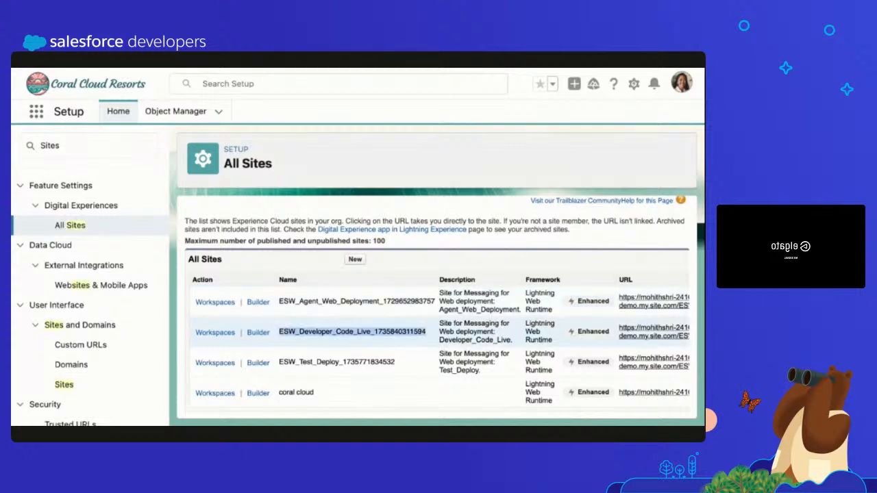
scroll(437, 342, "right", 4)
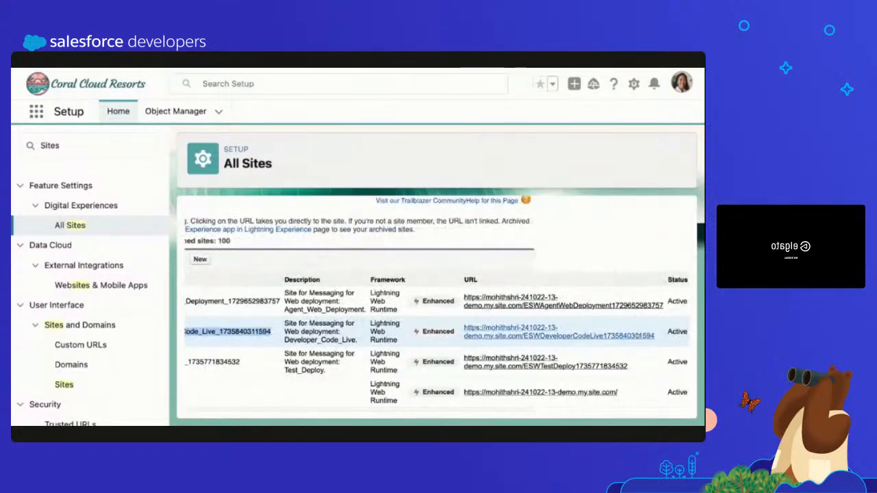
scroll(472, 325, "left", 1)
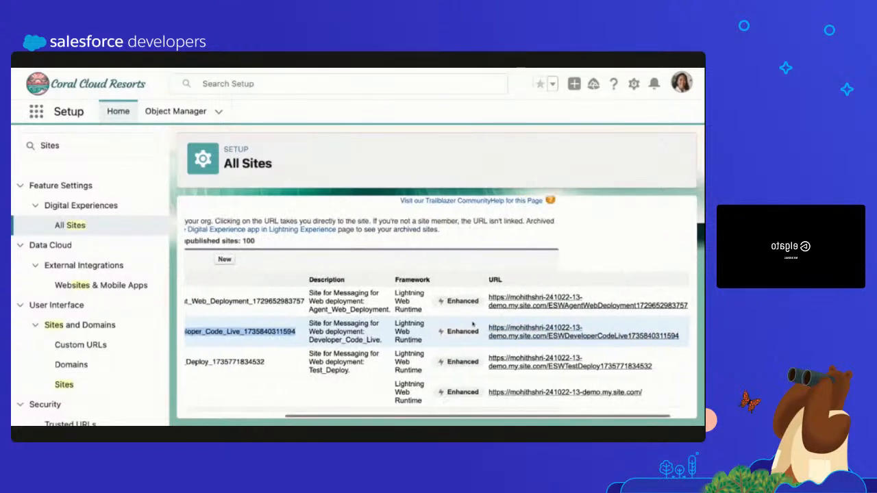
scroll(473, 324, "left", 3)
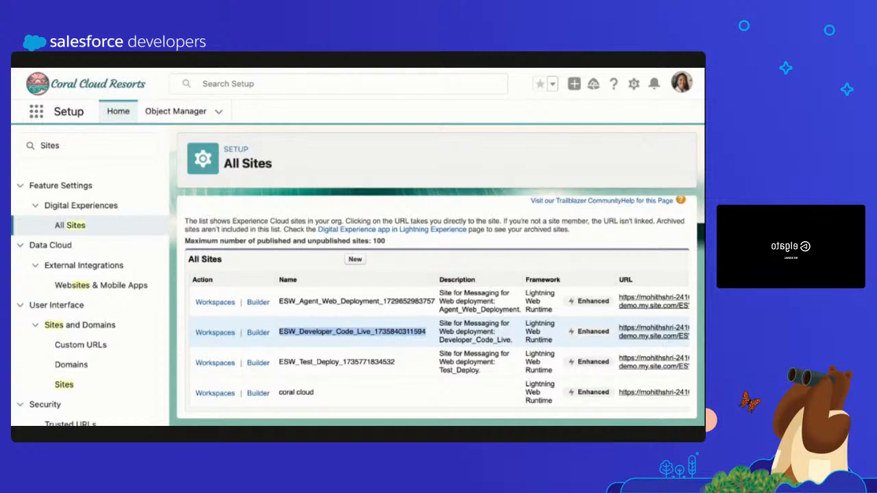
left_click(420, 332)
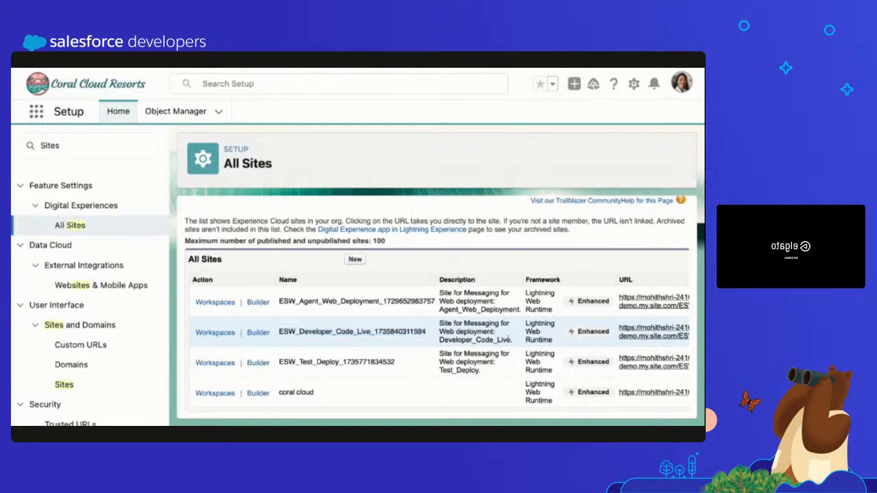
left_click_drag(510, 339, 439, 321)
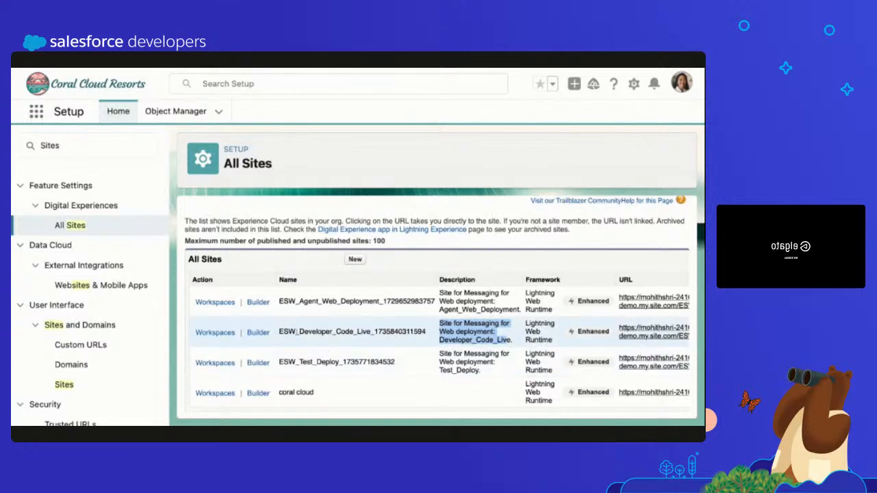
left_click_drag(279, 331, 425, 331)
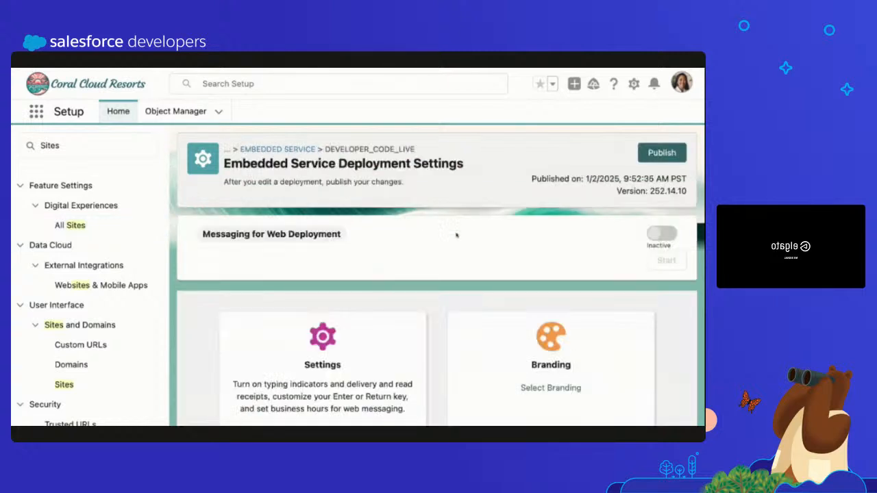
Return to the Developer Code Live deployment settings and open its Code Snippet page.
scroll(452, 245, "down", 3)
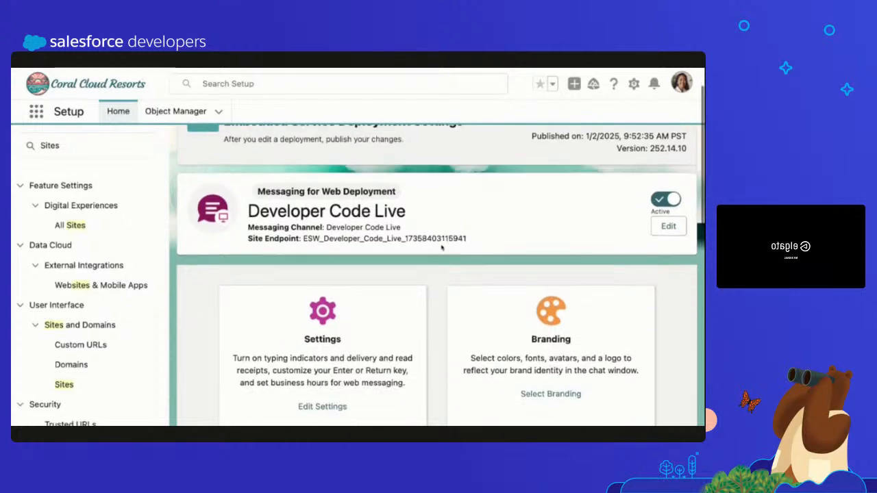
scroll(442, 248, "down", 8)
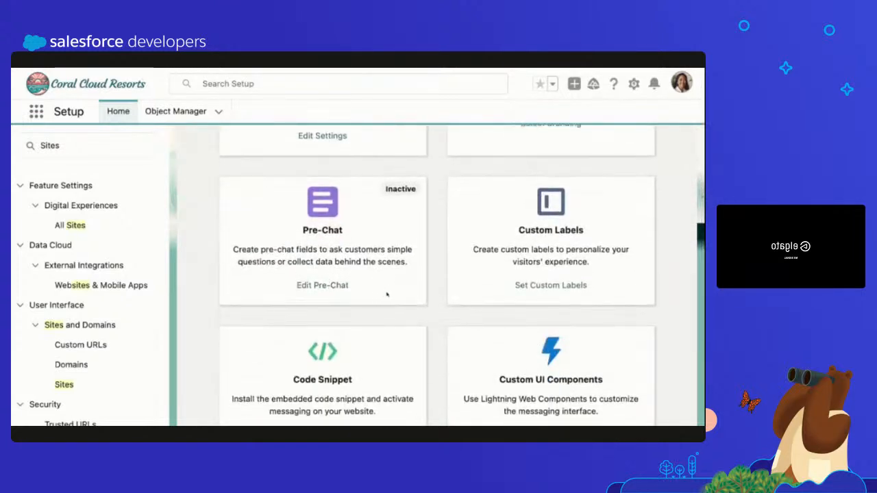
scroll(386, 295, "down", 3)
left_click(328, 345)
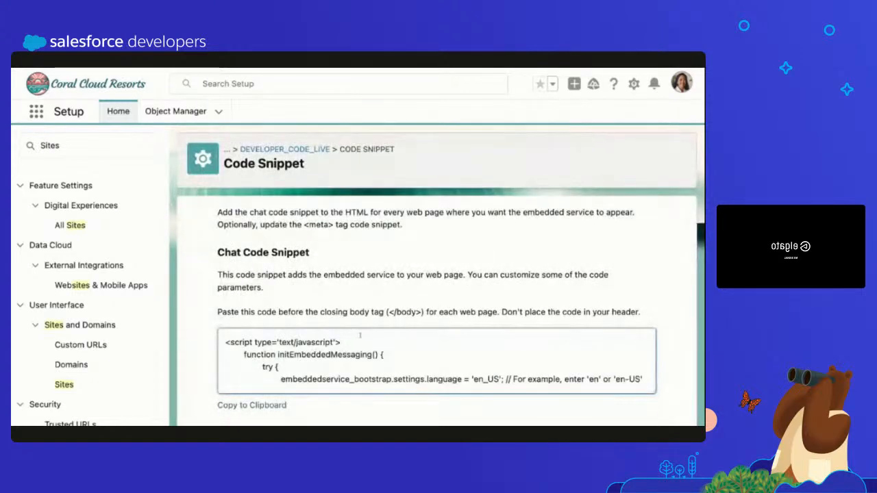
Look over the Chat Code Snippet section and enlarge its code box to show more of the script.
scroll(360, 335, "down", 1)
scroll(360, 335, "up", 1)
scroll(461, 227, "down", 1)
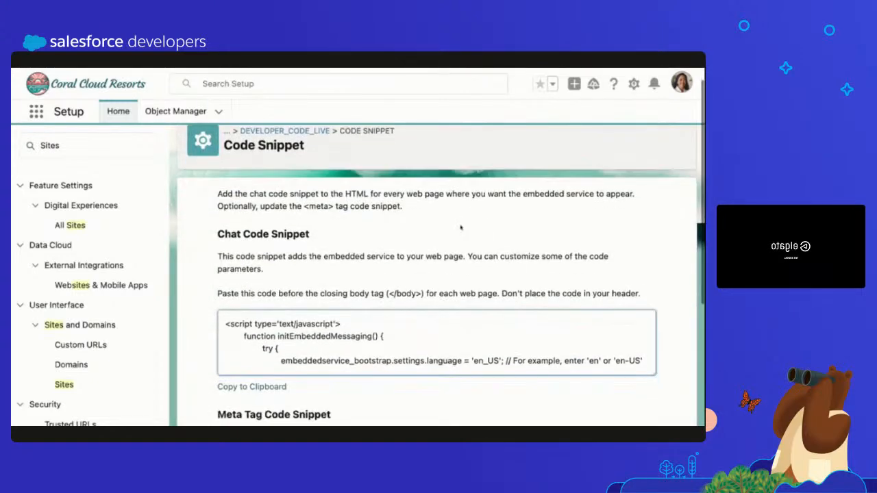
key("ctrl+plus")
scroll(493, 278, "down", 1)
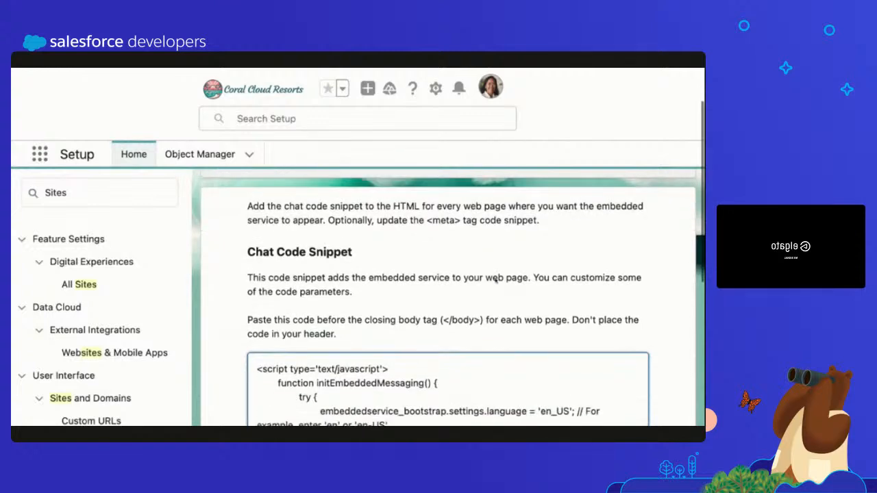
key("super+minus")
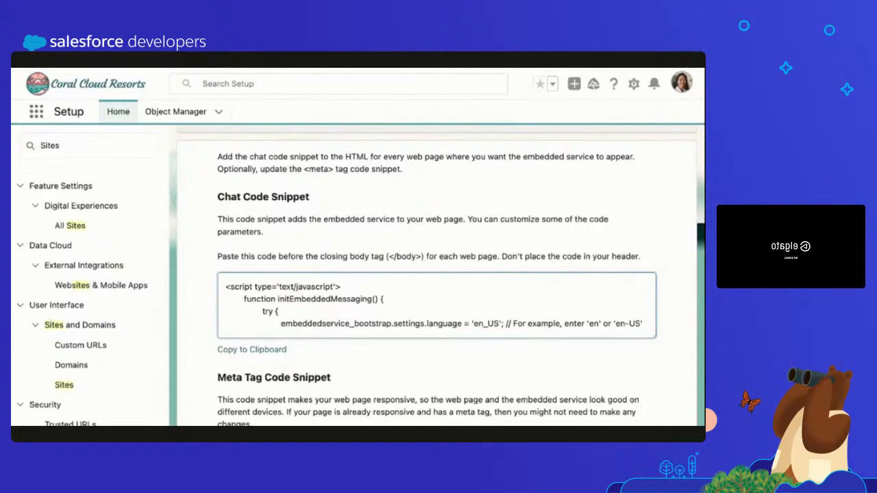
left_click_drag(653, 336, 652, 398)
scroll(453, 243, "down", 2)
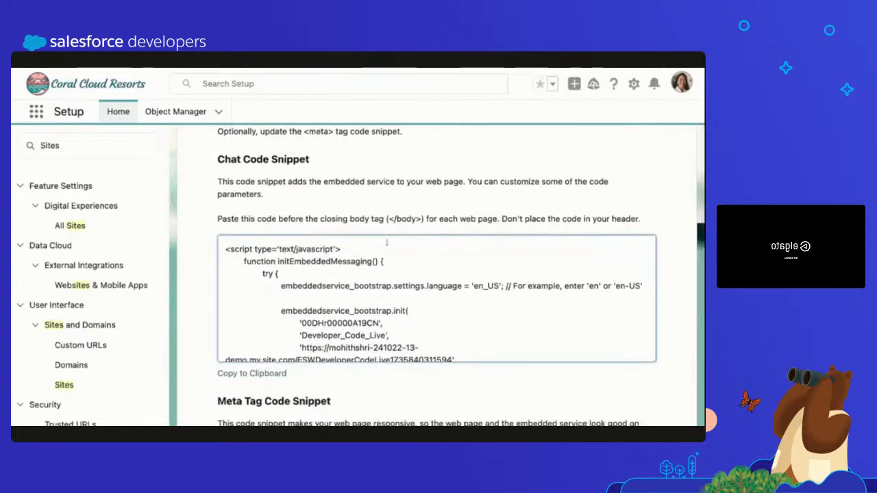
Examine the site URL and the scrt2URL value in the chat snippet's embeddedservice_bootstrap.init call.
scroll(386, 242, "up", 5)
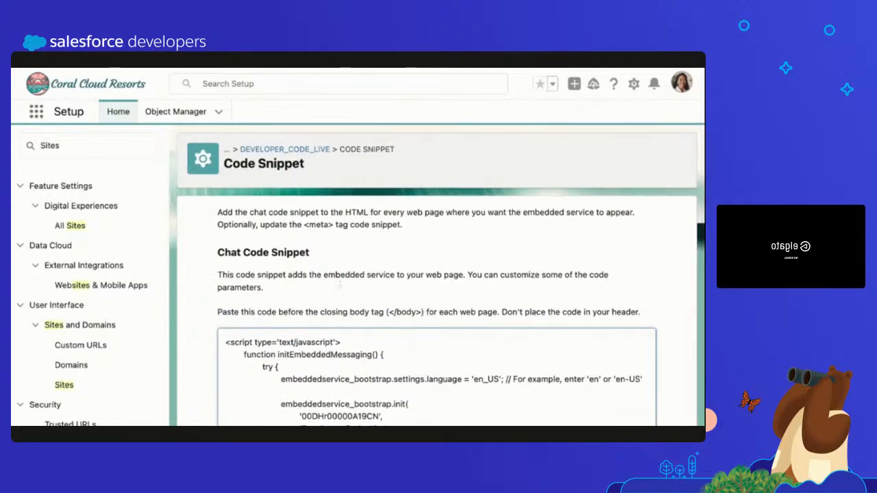
scroll(340, 285, "down", 5)
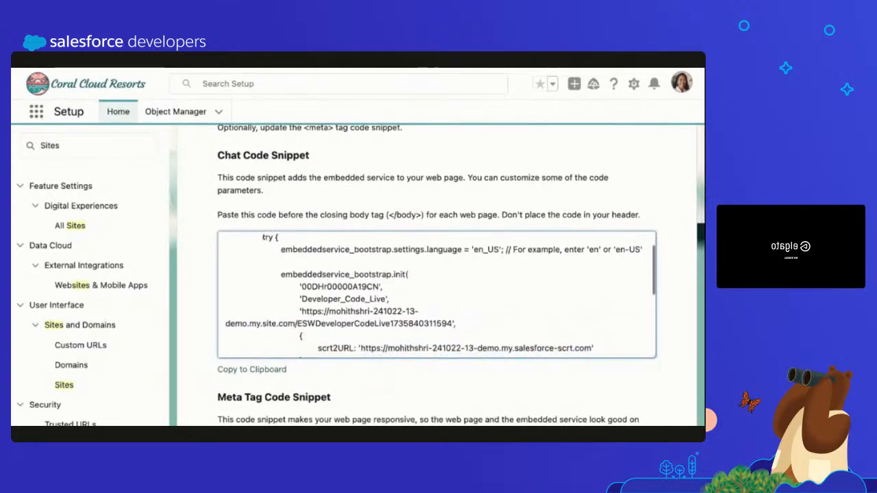
scroll(340, 285, "down", 3)
left_click_drag(301, 276, 456, 288)
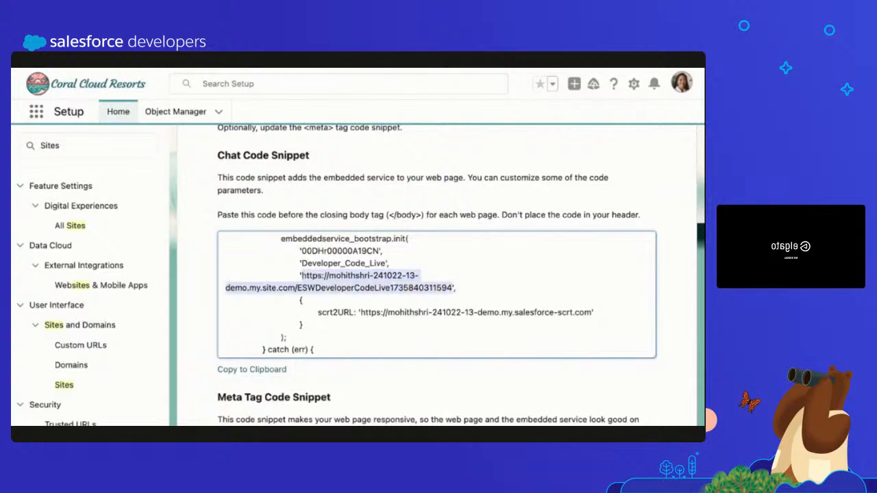
left_click(453, 287)
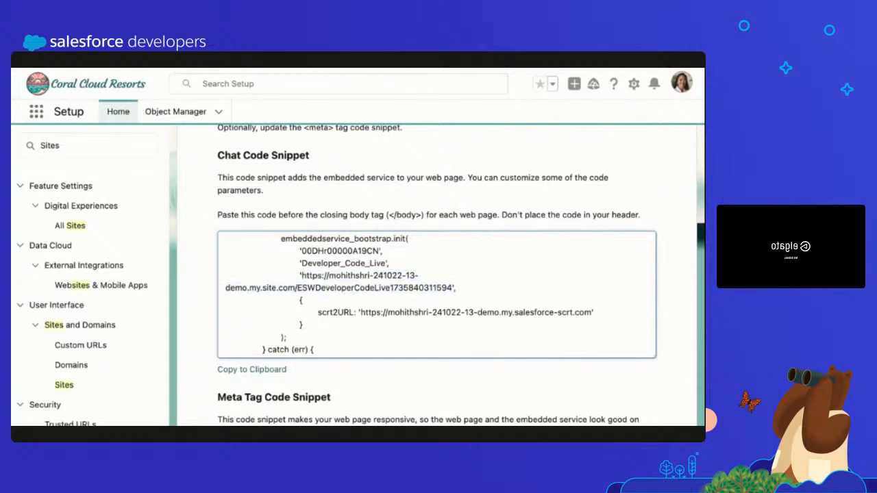
left_click_drag(454, 287, 302, 275)
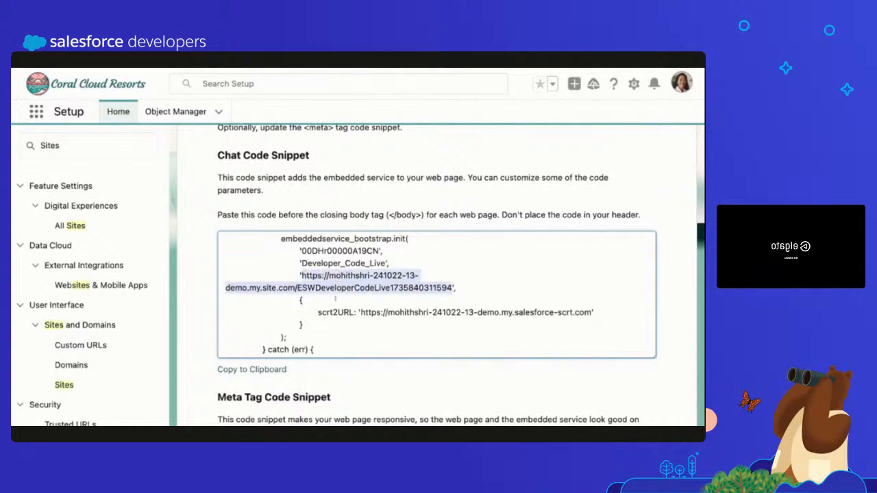
double_click(335, 313)
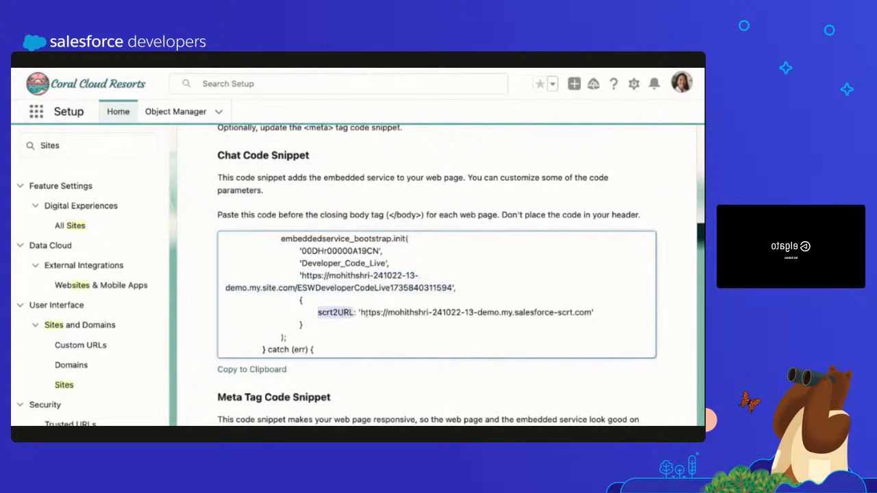
left_click_drag(362, 313, 567, 313)
left_click(593, 312)
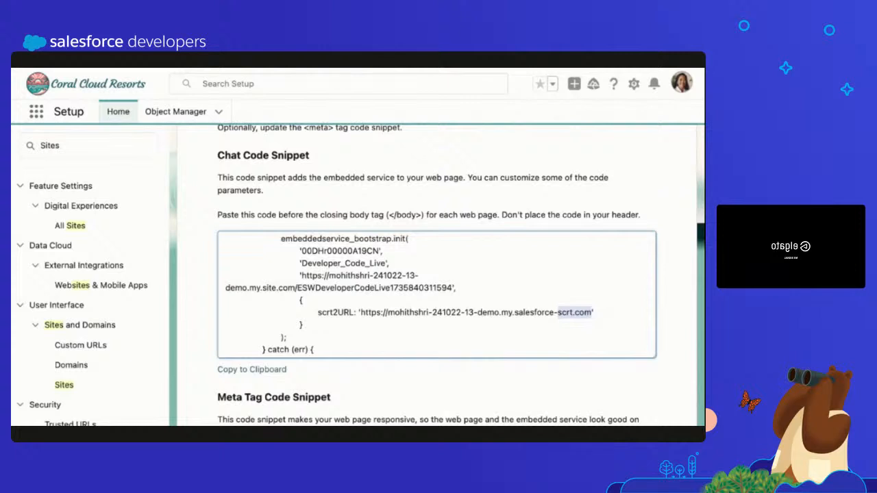
left_click(586, 317)
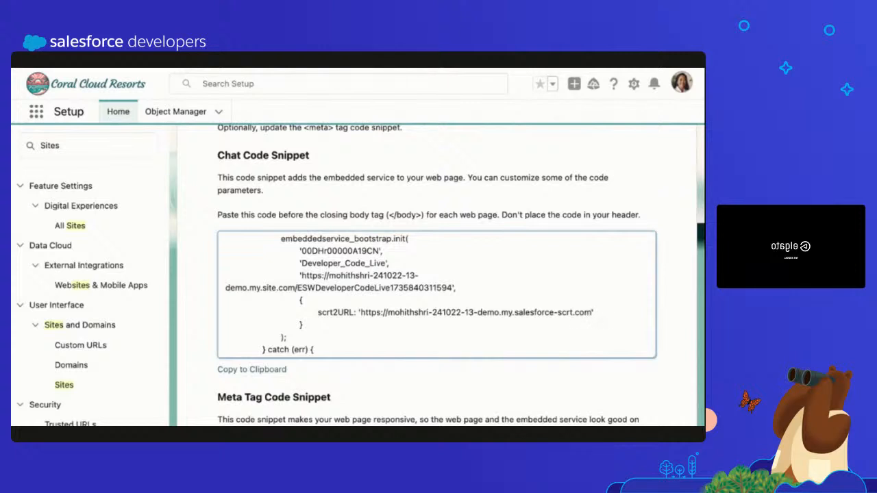
left_click_drag(592, 312, 360, 312)
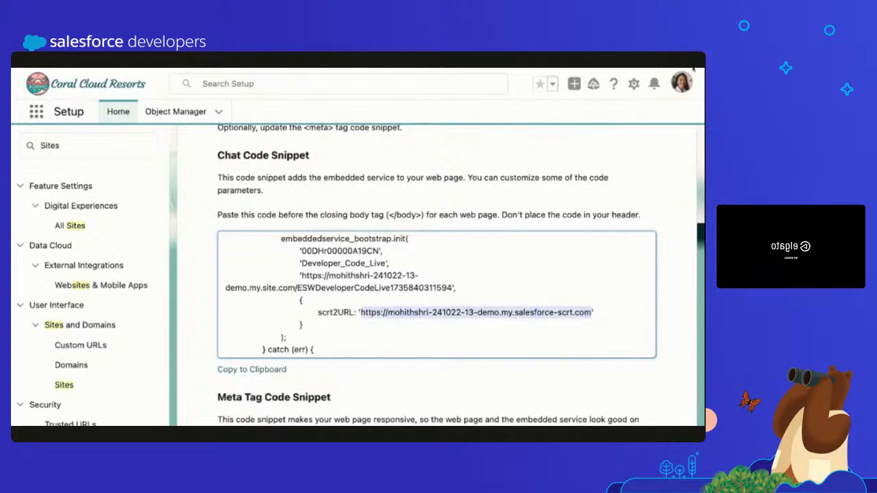
Switch to Google in a new browser tab and search for "Messaging in Web App APIs".
key("super+t")
key("Return")
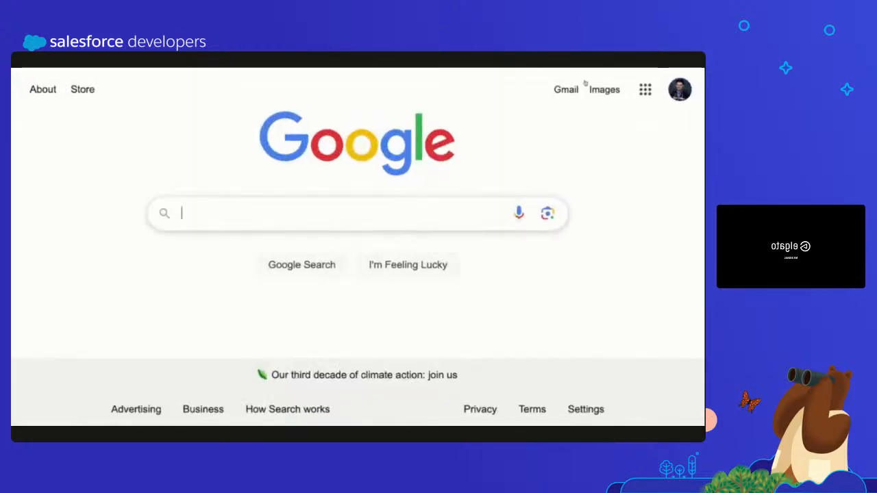
type("SCRT")
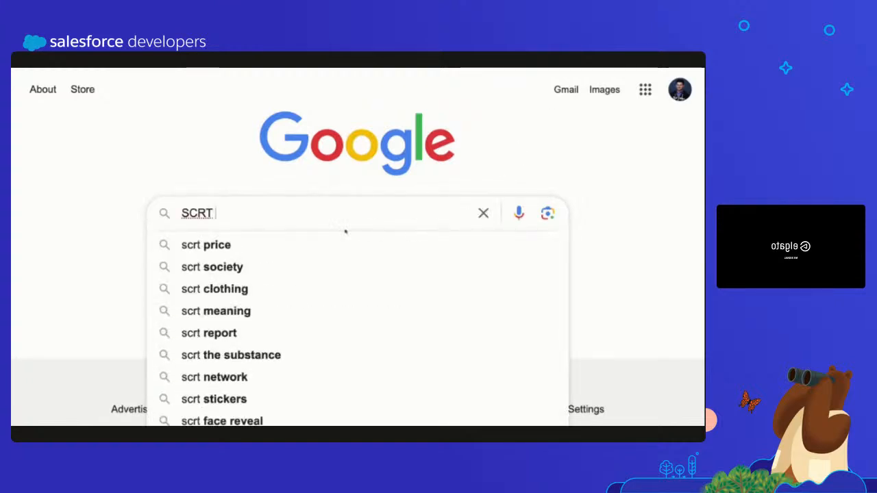
key("BackSpace")
key("BackSpace")
key("BackSpace")
key("BackSpace")
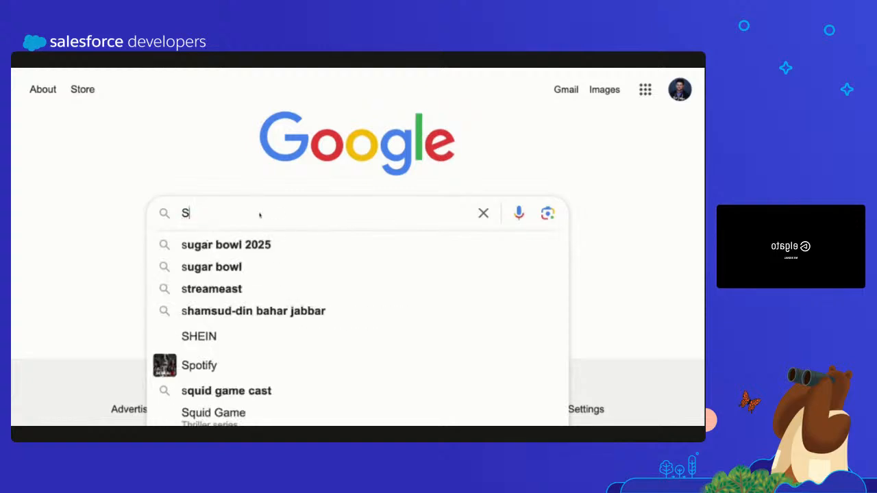
type("Messaging ")
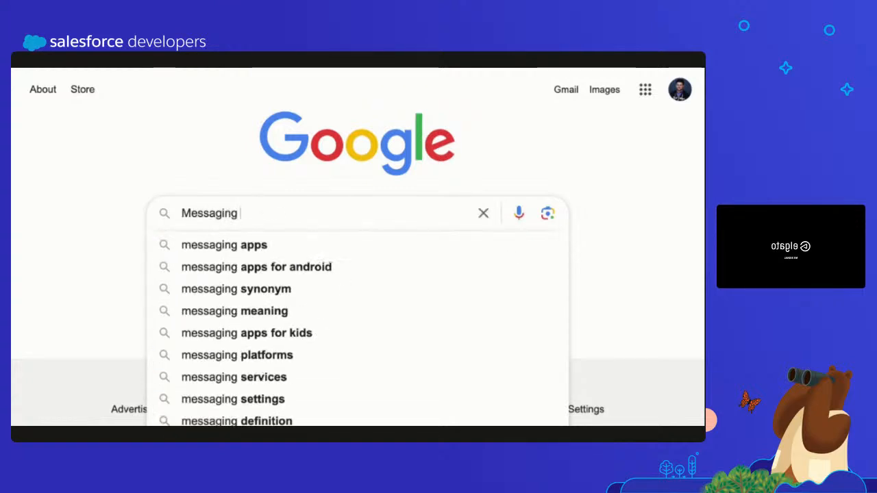
type("in Web App APIs")
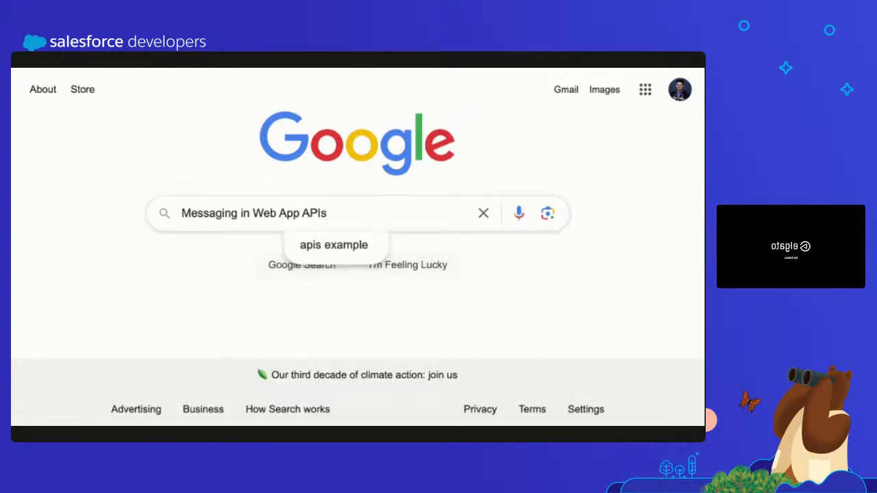
key("Return")
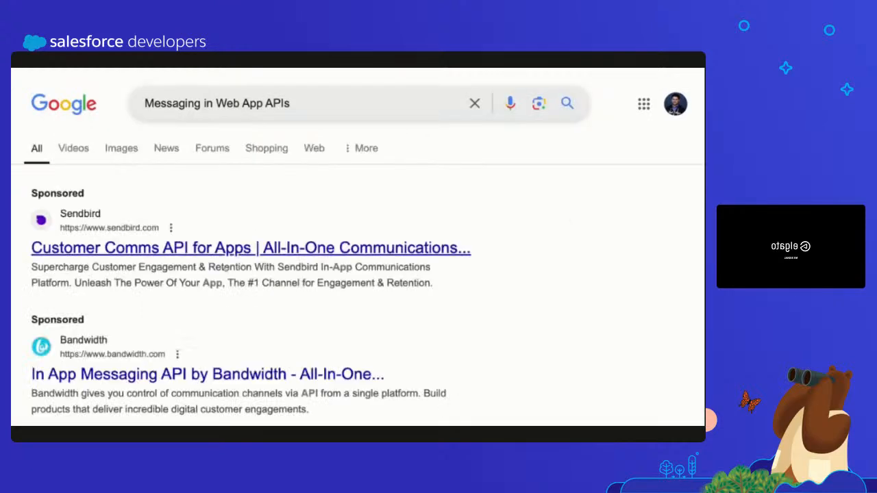
Look through the search results and open the Salesforce Messaging for In-App and Web API documentation.
scroll(276, 256, "down", 3)
scroll(276, 255, "down", 2)
scroll(274, 257, "up", 4)
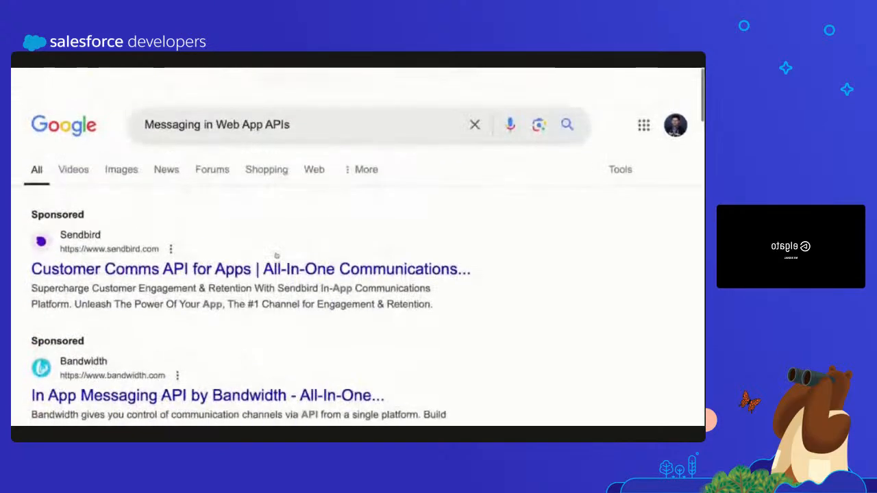
scroll(274, 256, "down", 5)
left_click(242, 233)
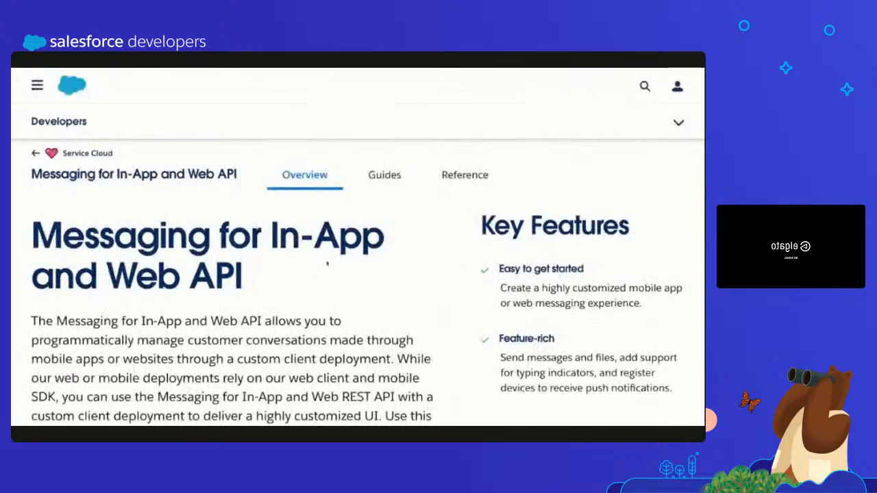
Open the Messaging for In-App and Web API endpoint reference and browse its list of endpoints.
scroll(322, 267, "down", 5)
left_click(145, 331)
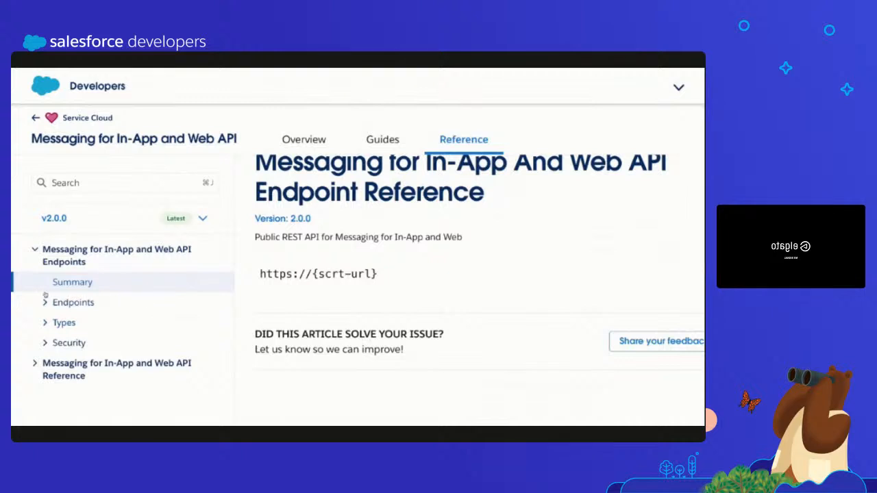
left_click(47, 301)
scroll(117, 310, "down", 5)
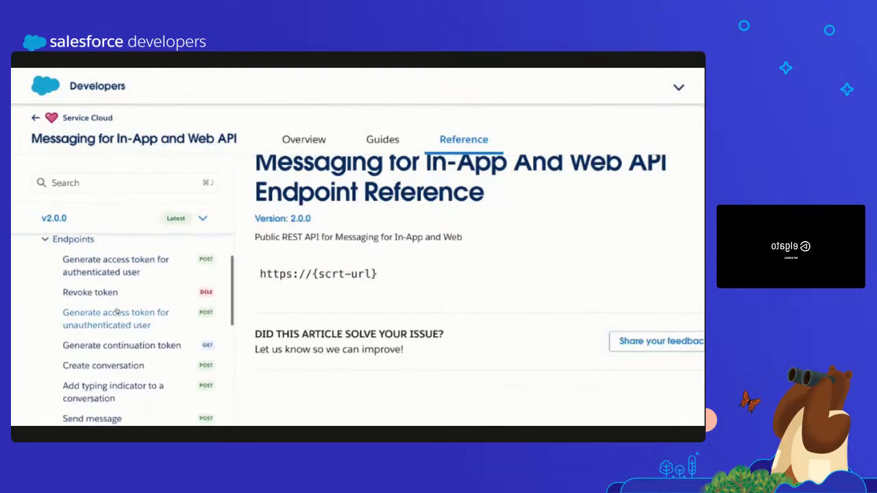
scroll(117, 310, "down", 1)
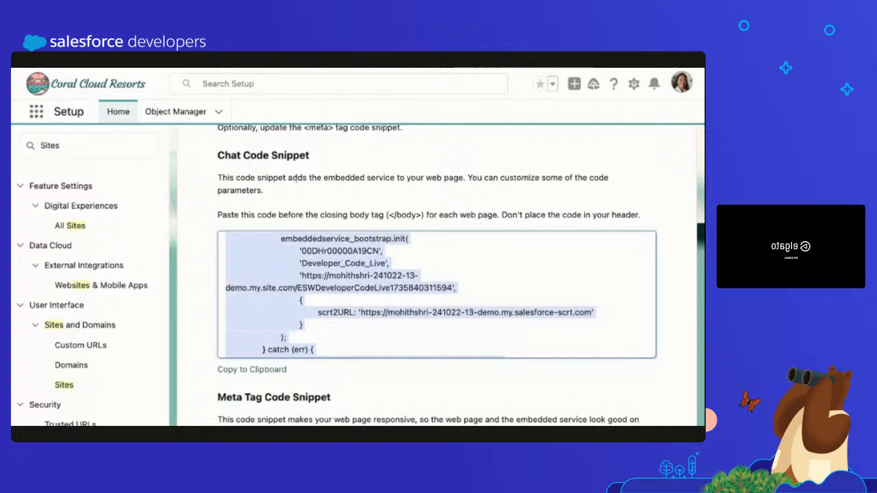
Return to Salesforce Setup, find All Sites by searching for "Experience", and open the coral cloud site in its builder.
scroll(352, 239, "down", 5)
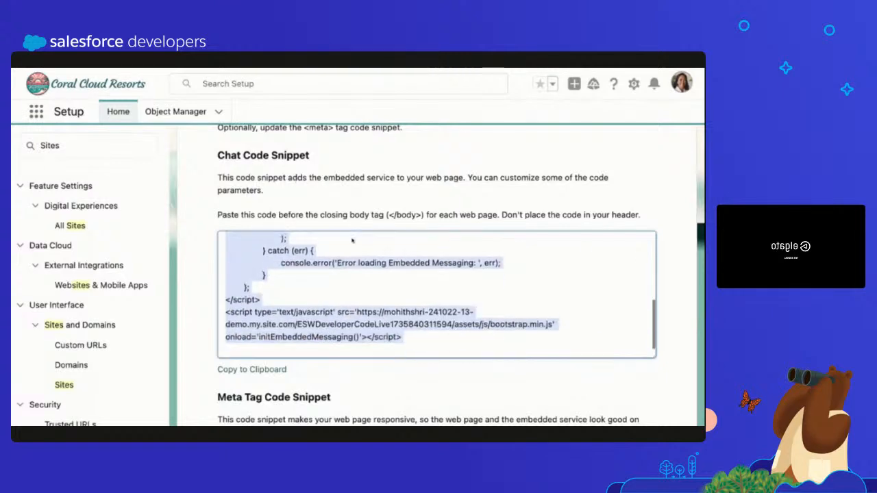
scroll(352, 240, "down", 3)
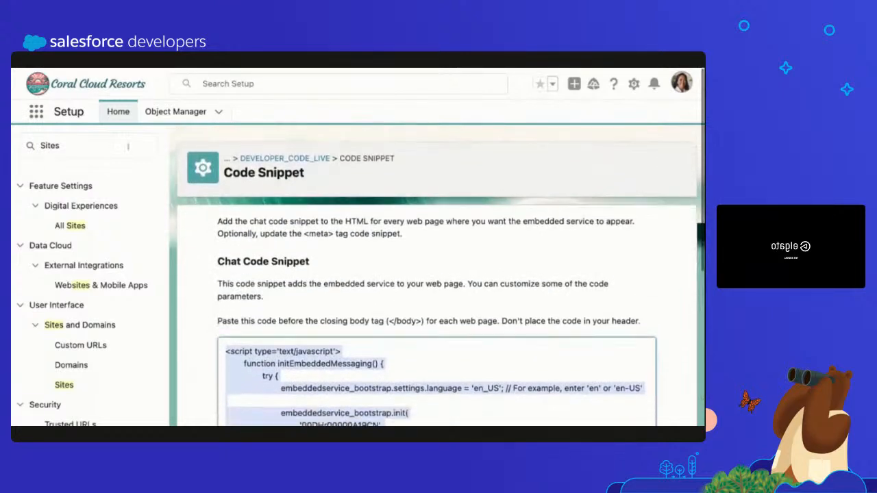
left_click(66, 146)
type("Ex")
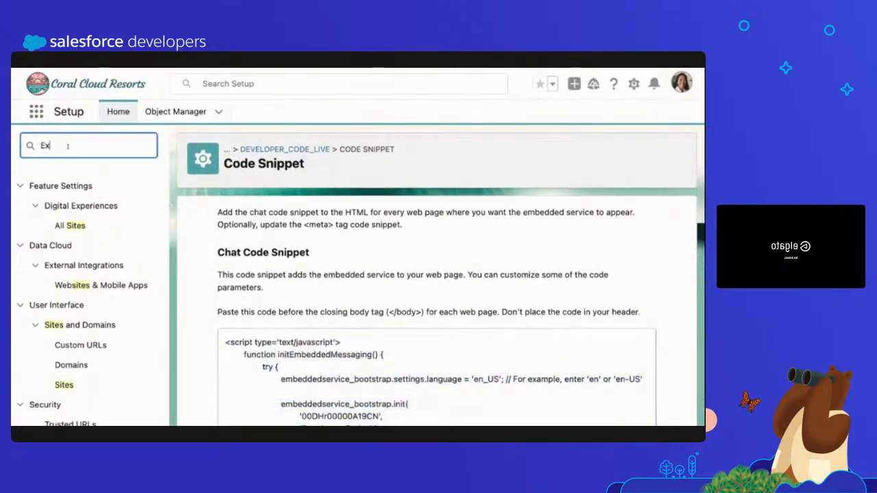
type("perience")
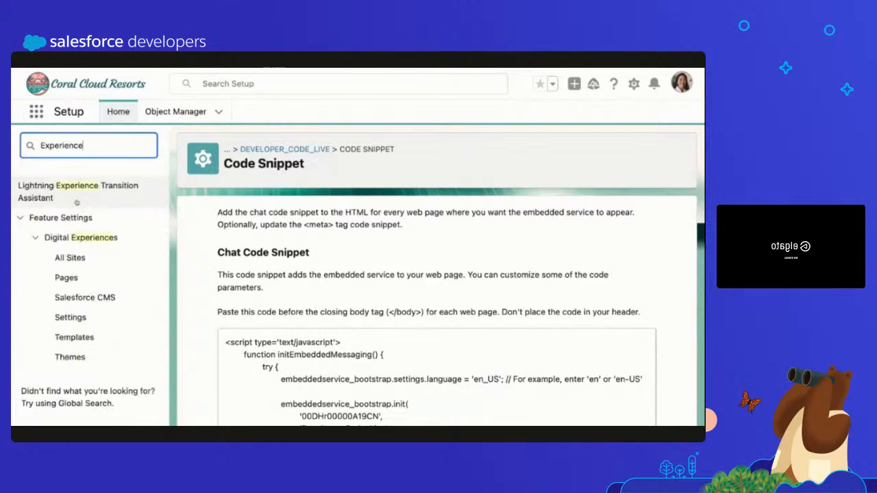
left_click(70, 257)
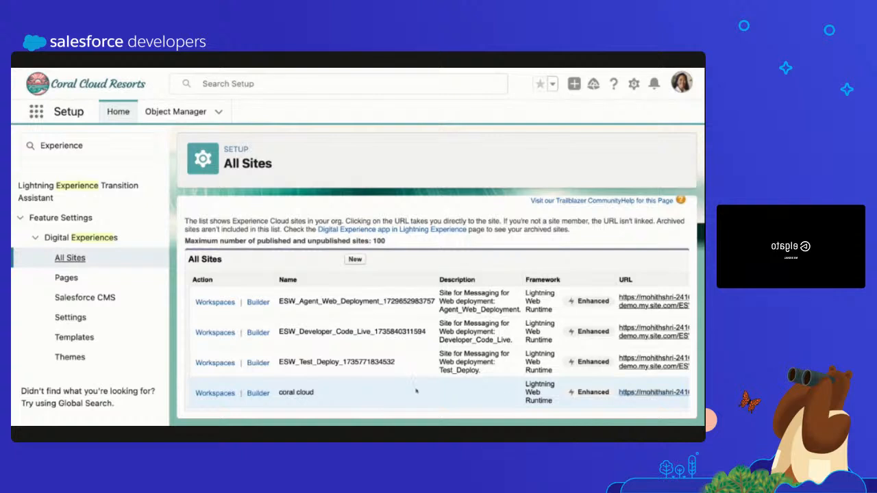
left_click(259, 394)
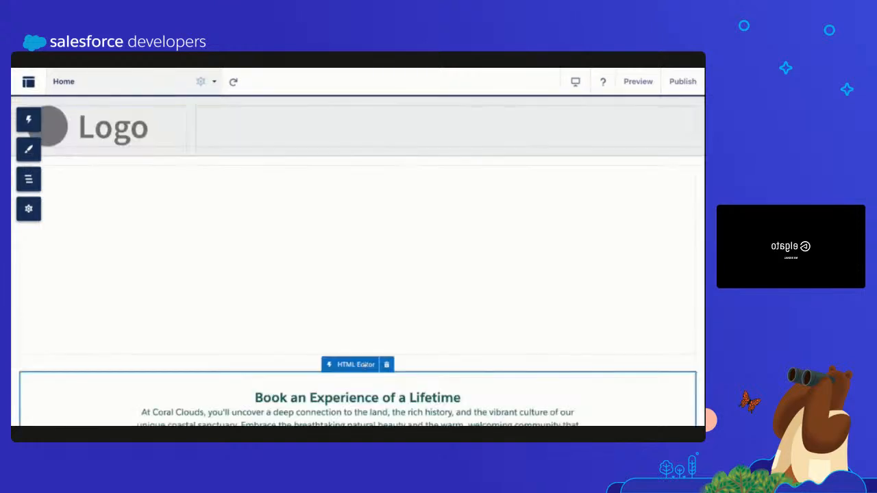
Add an Embedded Messaging component to the footer of the coral cloud Home page.
scroll(447, 300, "down", 5)
scroll(449, 300, "down", 3)
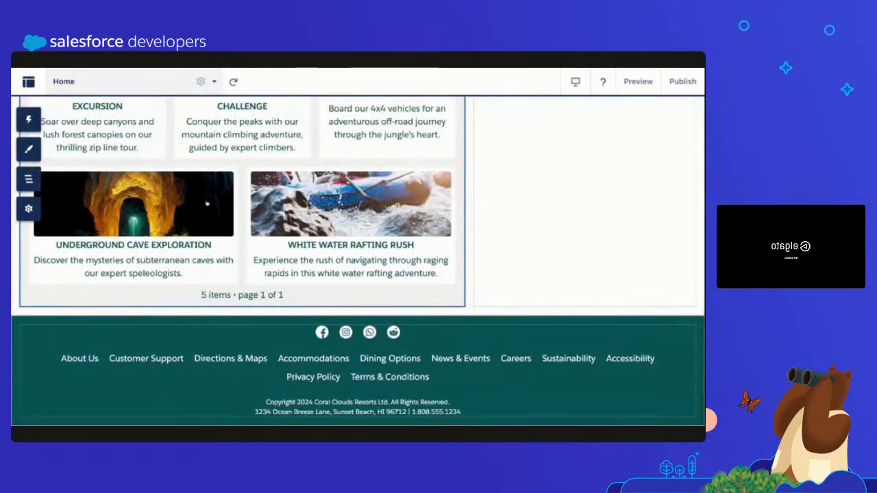
left_click(29, 120)
scroll(112, 276, "down", 10)
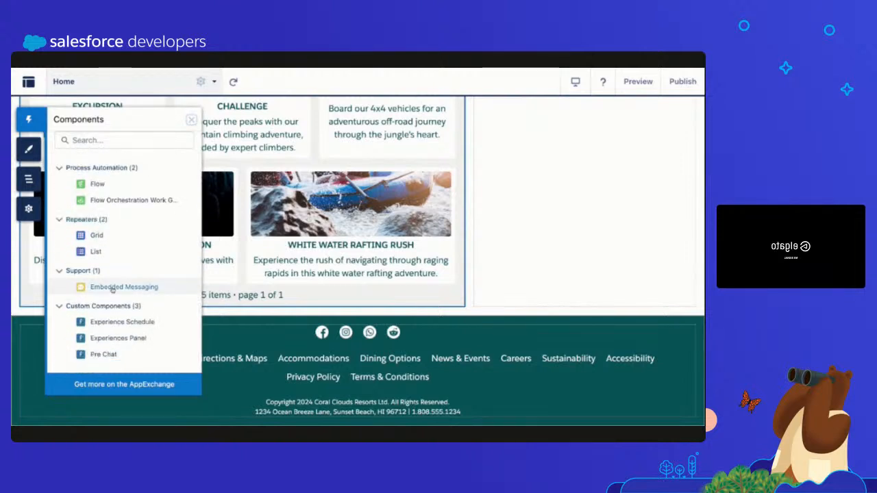
left_click_drag(113, 289, 526, 389)
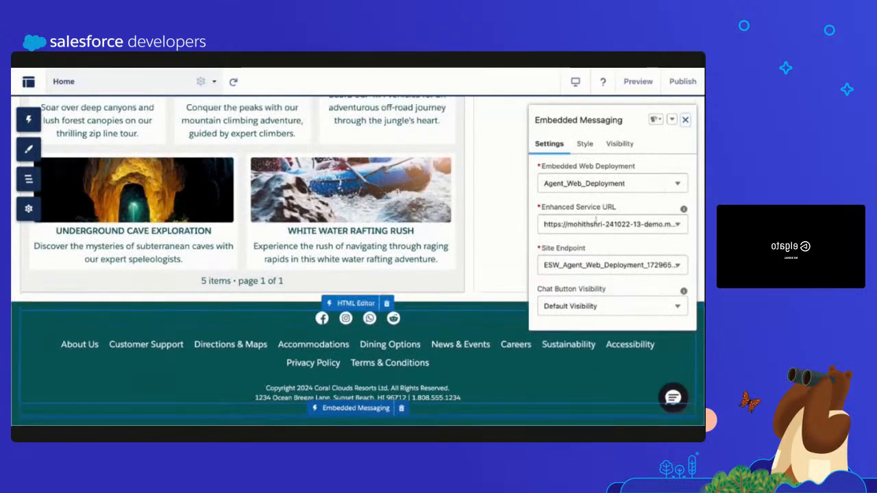
Set the component's Embedded Web Deployment to Developer_Code_Live, check its Style and Visibility options, and close its properties.
left_click(593, 185)
left_click(589, 234)
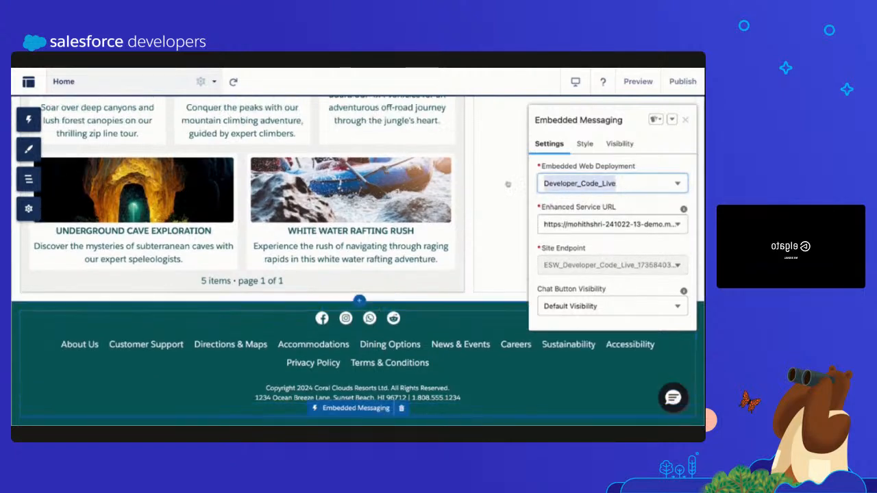
left_click(584, 144)
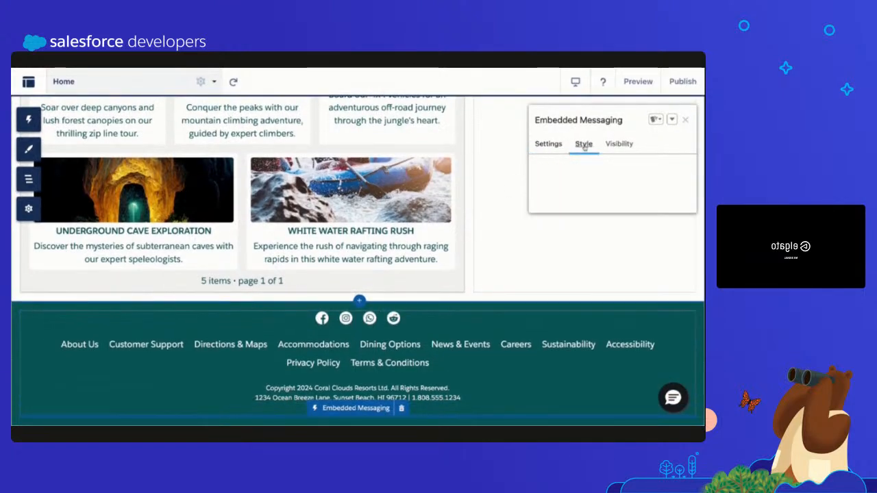
left_click(618, 144)
left_click(560, 145)
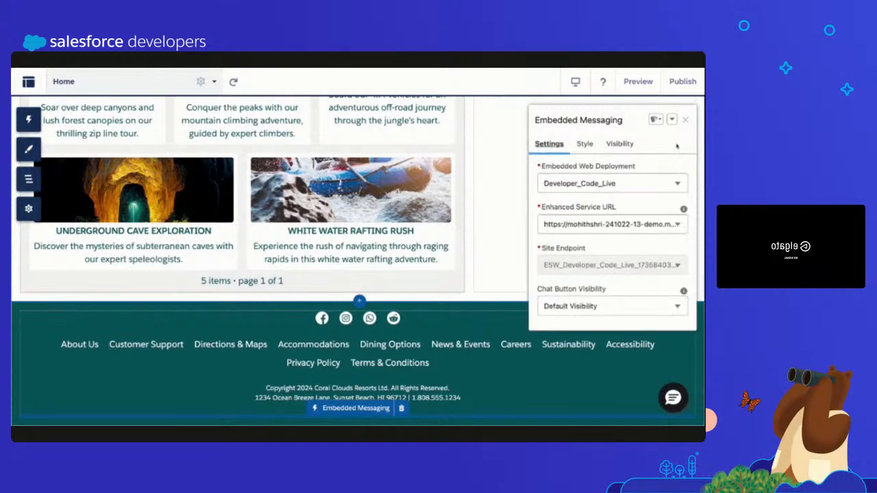
left_click(685, 120)
Publish the coral cloud site changes and dismiss the publishing notice.
left_click(683, 81)
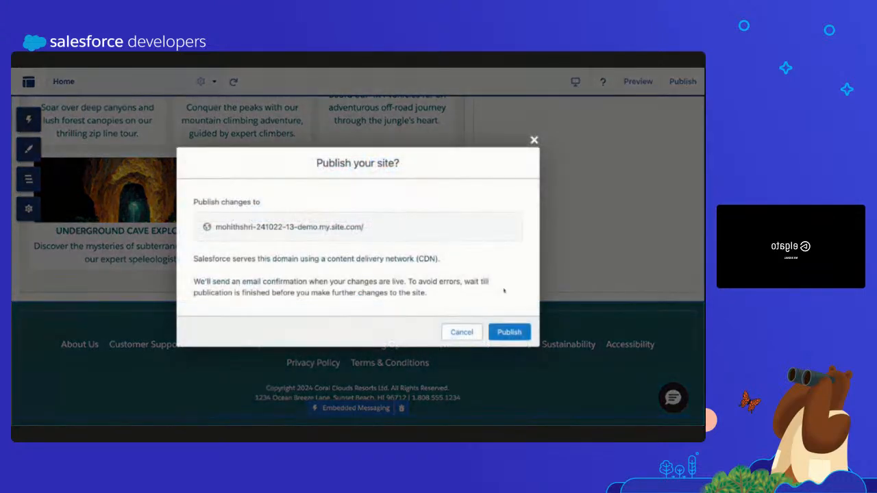
left_click(509, 332)
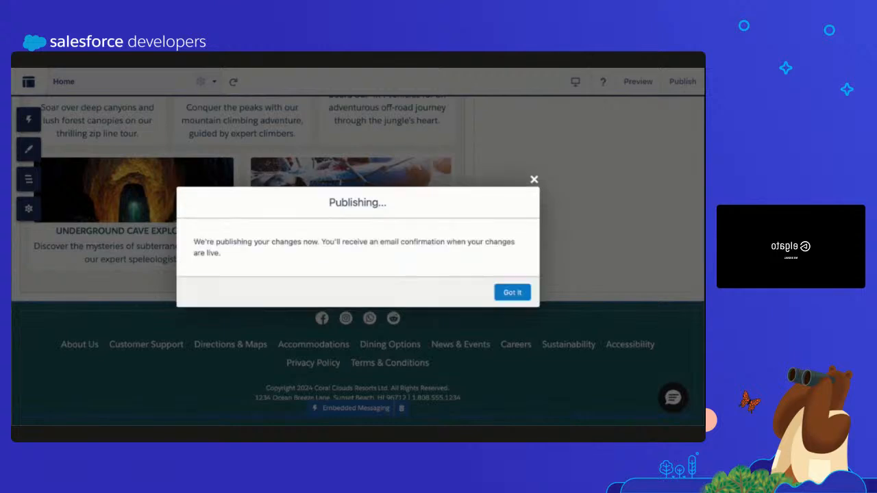
left_click(513, 293)
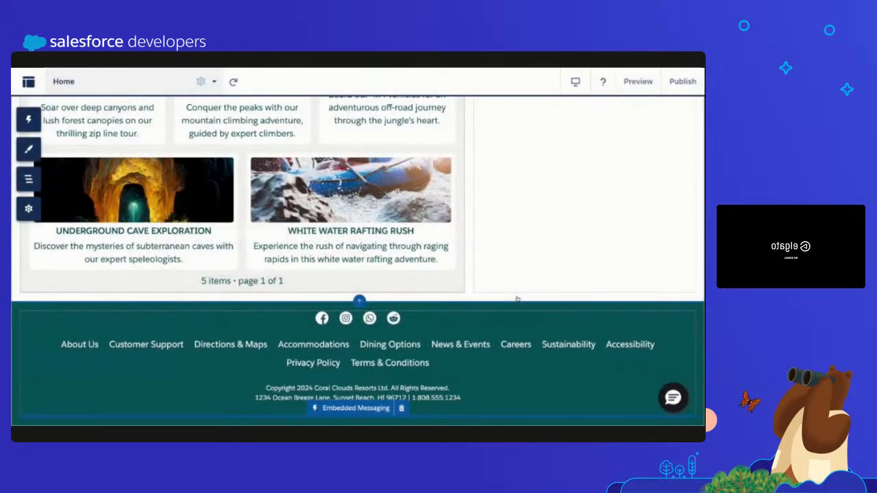
Leave the builder for the live Coral Cloud Resorts site and examine the New Year Agent joining the chat.
scroll(425, 223, "up", 10)
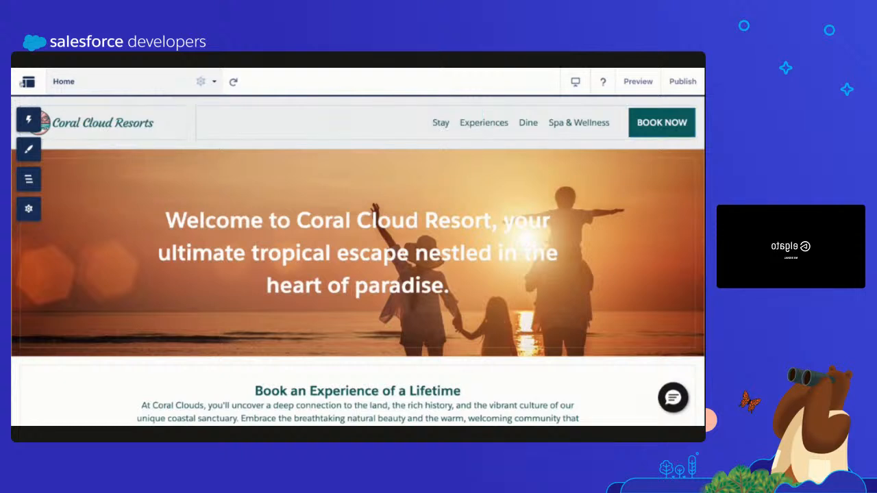
left_click(27, 81)
left_click(54, 114)
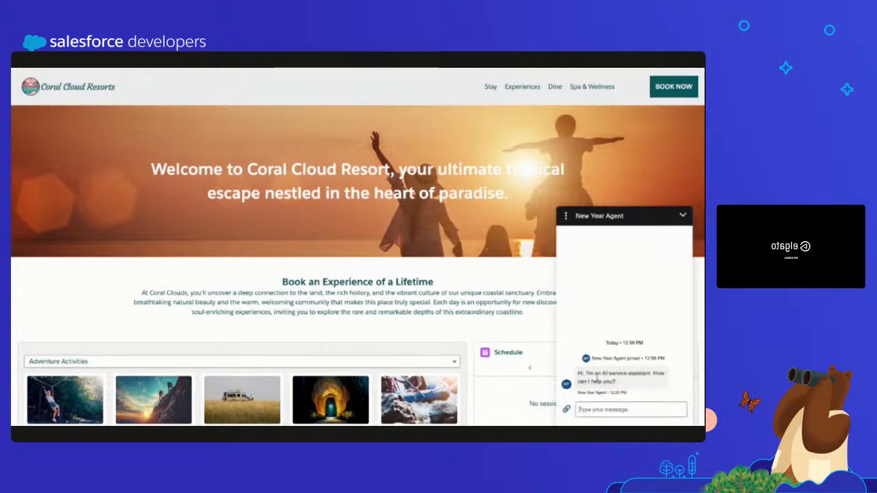
left_click_drag(592, 357, 663, 357)
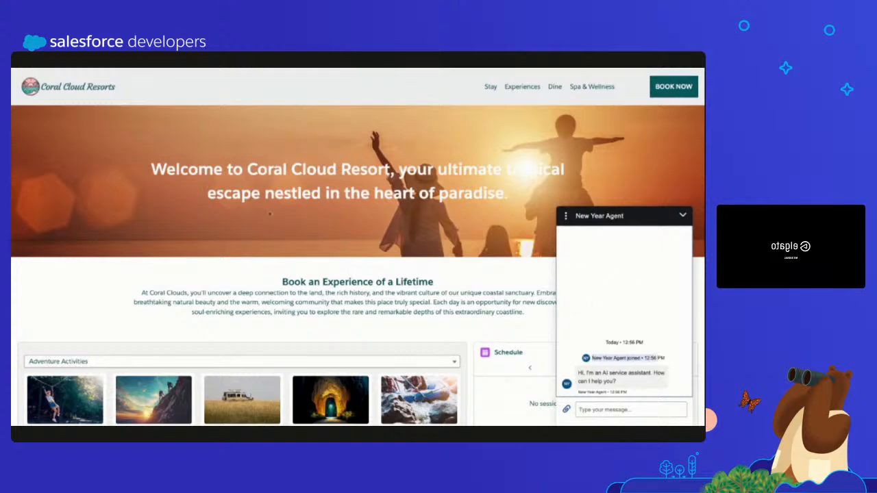
key("ctrl+plus")
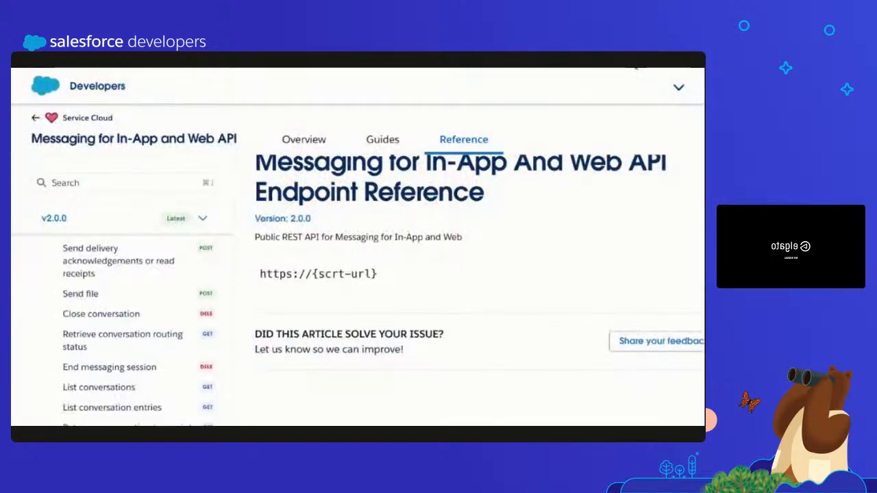
Open Google in a new browser tab and search for "Messaging in App SDKs".
key("super+t")
type("google.com")
key("Return")
type("Me")
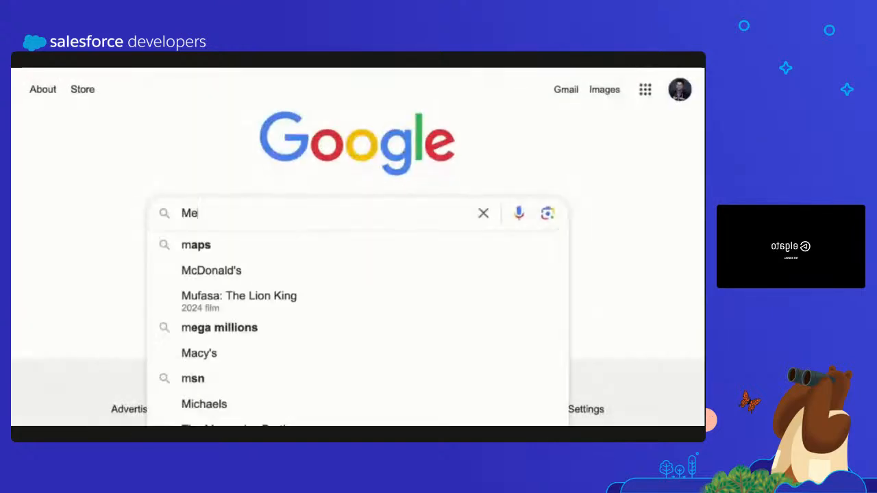
type("ssaging in A")
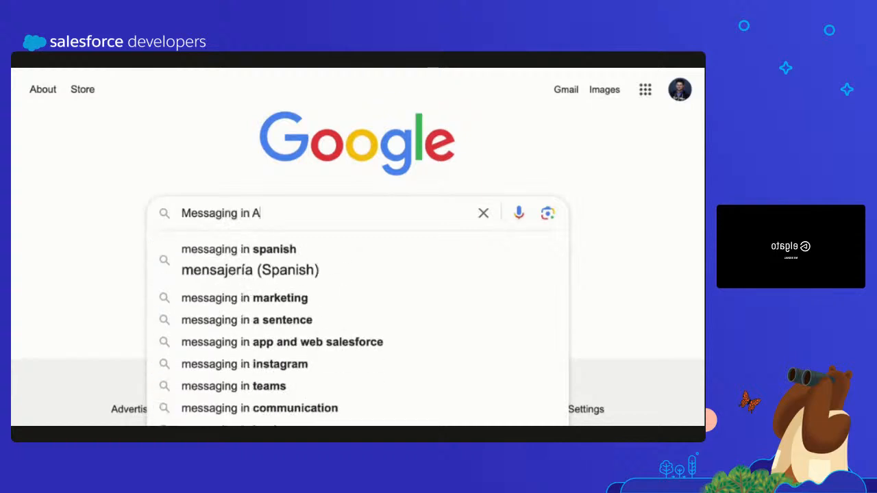
type("pp SDKs")
key("Return")
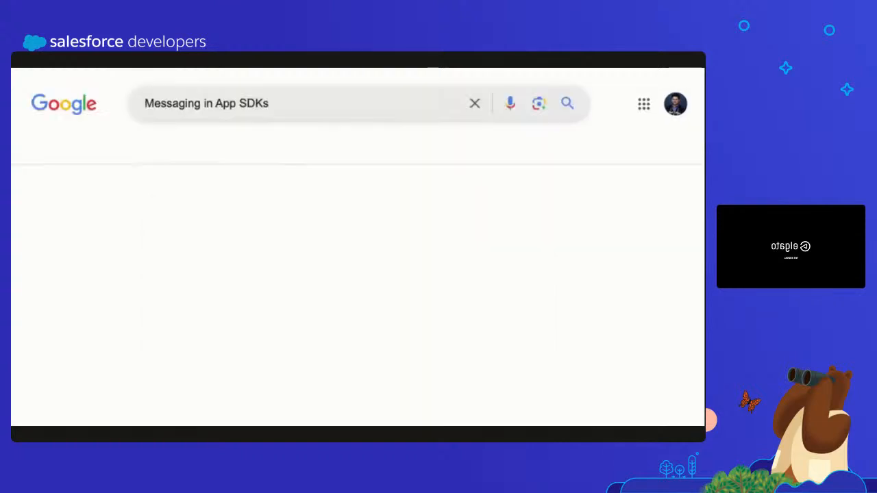
Refine the search to "Messaging in App SDKs Salesforce" and open the Messaging for In-App developer center page.
left_click(288, 104)
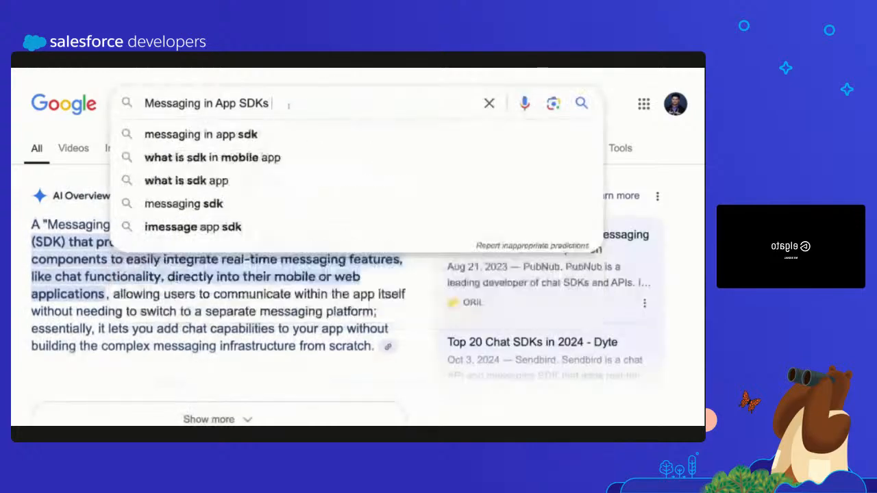
type("Salesforce")
key("Return")
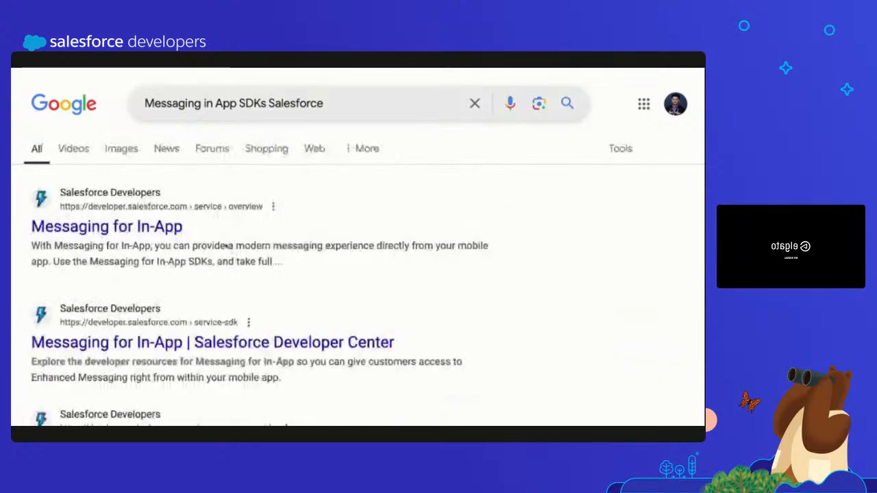
scroll(226, 245, "down", 2)
left_click(209, 282)
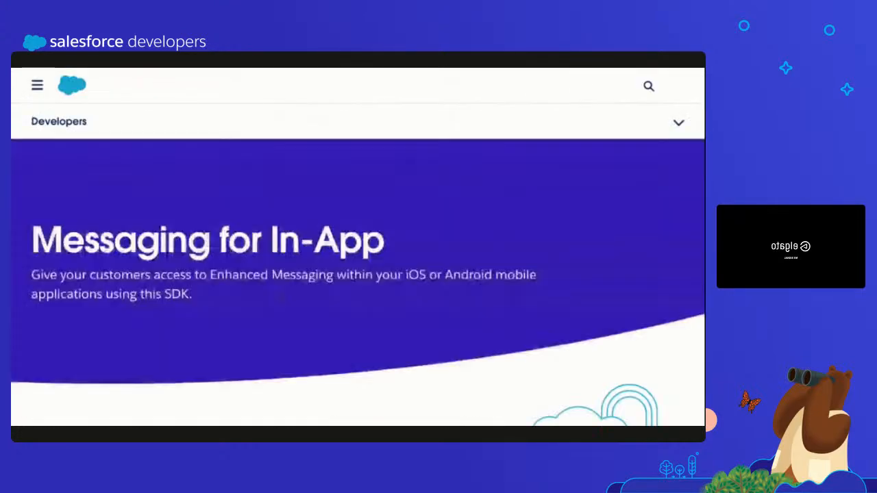
Look over the Messaging for In-App page's iOS and Android release notes, developer guide and reference documentation cards.
scroll(357, 247, "down", 6)
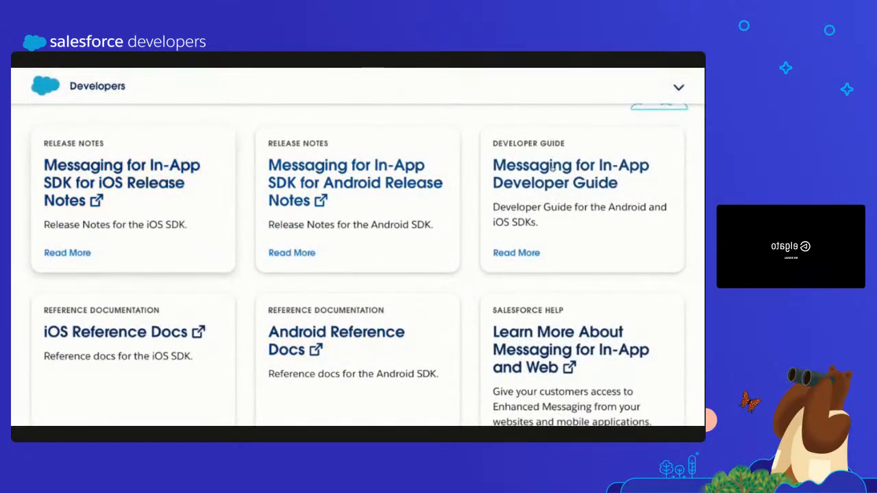
scroll(580, 224, "down", 1)
scroll(579, 228, "down", 1)
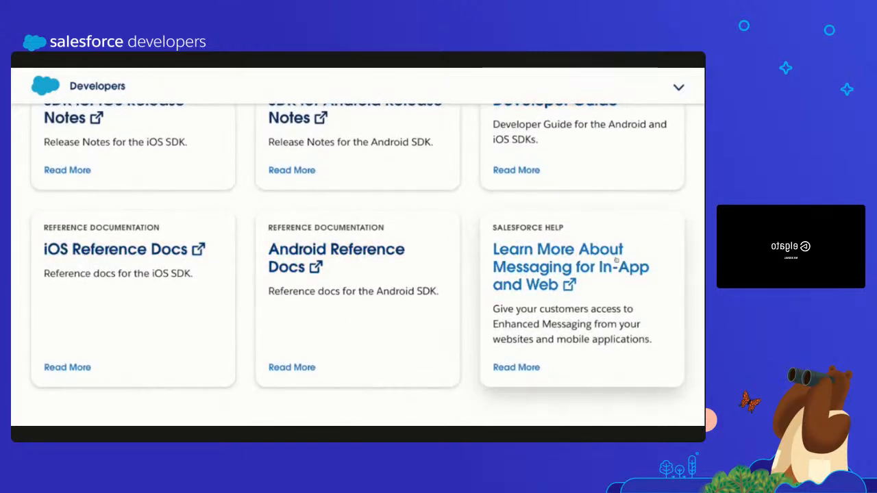
scroll(601, 261, "down", 3)
scroll(599, 267, "up", 4)
scroll(592, 272, "up", 3)
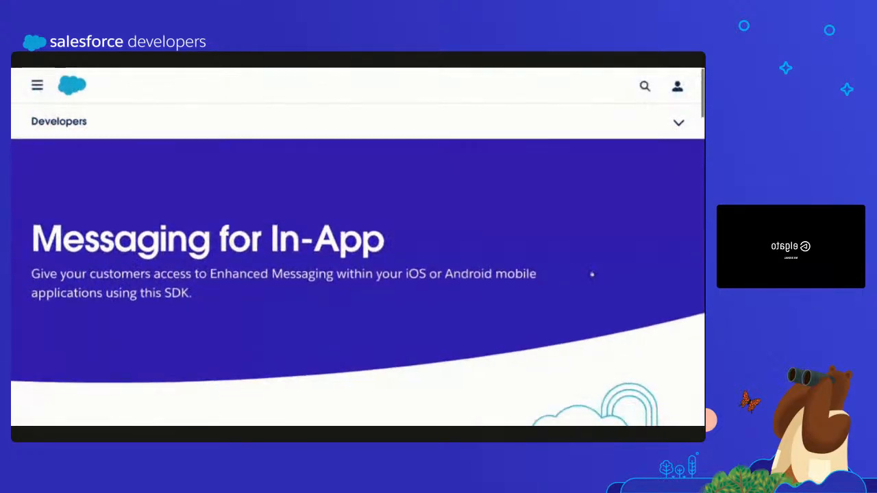
scroll(593, 274, "down", 3)
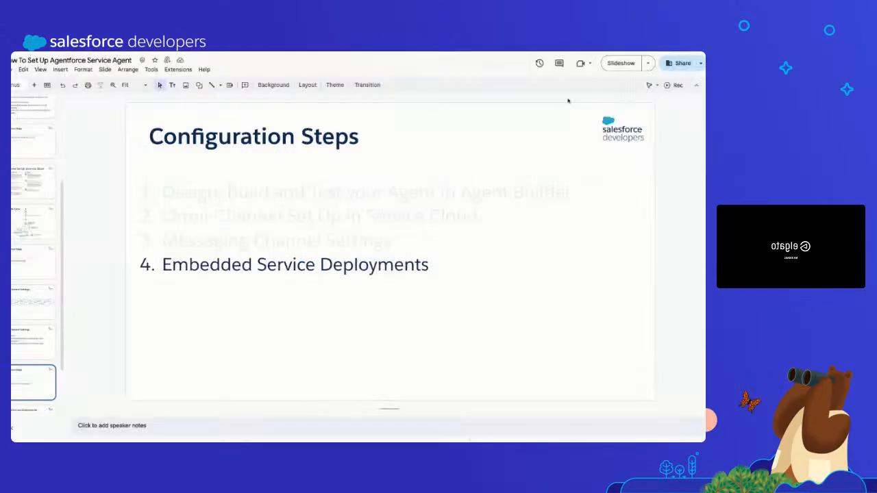
Switch to the How To Set Up Agentforce Service Agent presentation and start the slideshow at Configuration Steps.
left_click(621, 63)
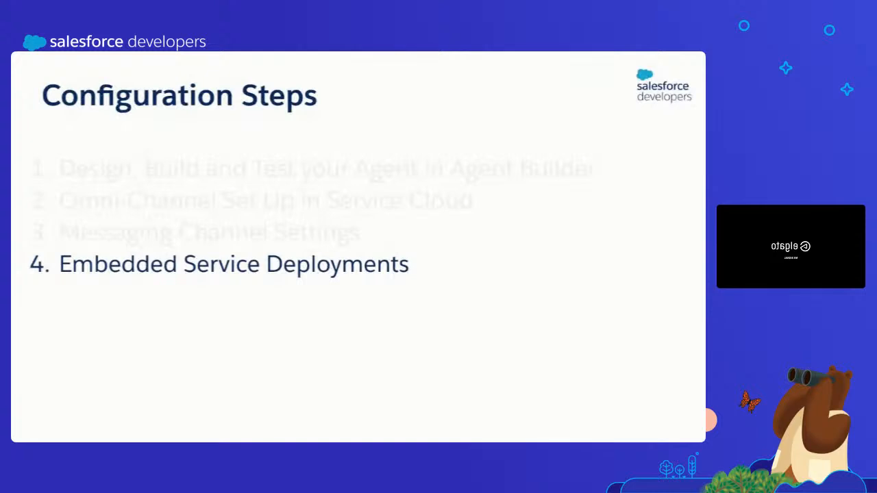
Advance the slideshow to the Embedded Service Deployments slide, and end the slideshow.
key("Right")
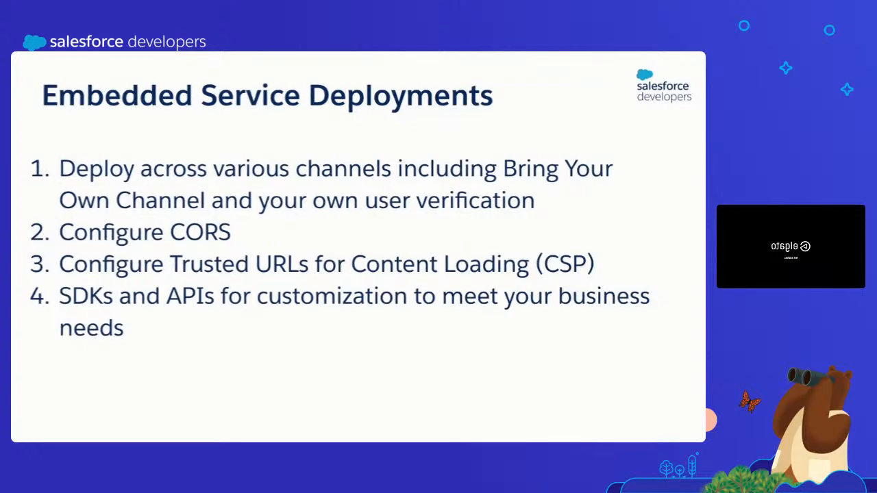
key("Escape")
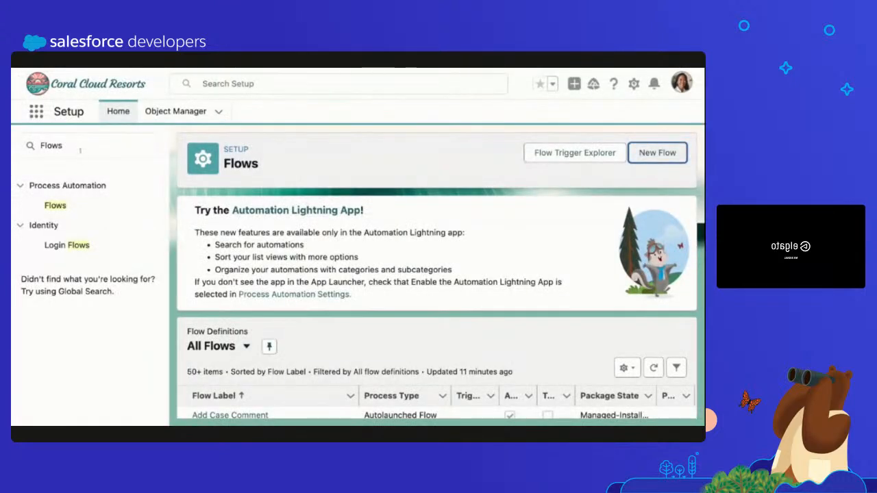
double_click(81, 146)
key("BackSpace")
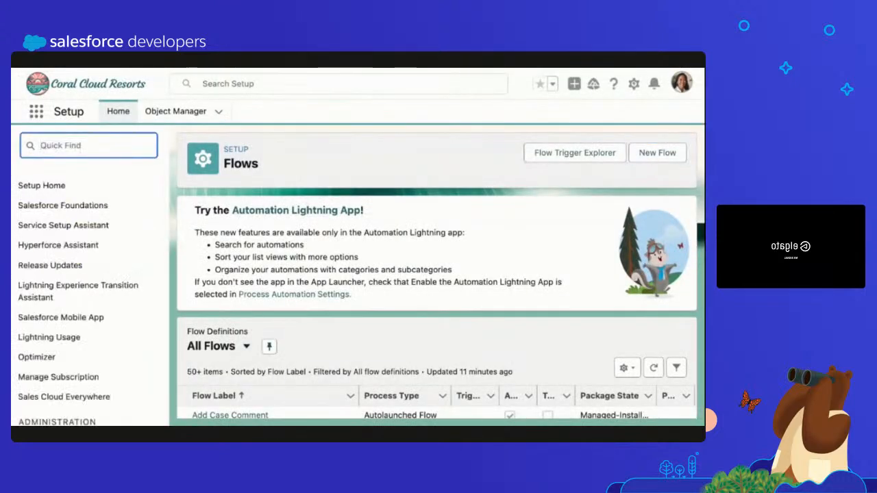
type("CORS")
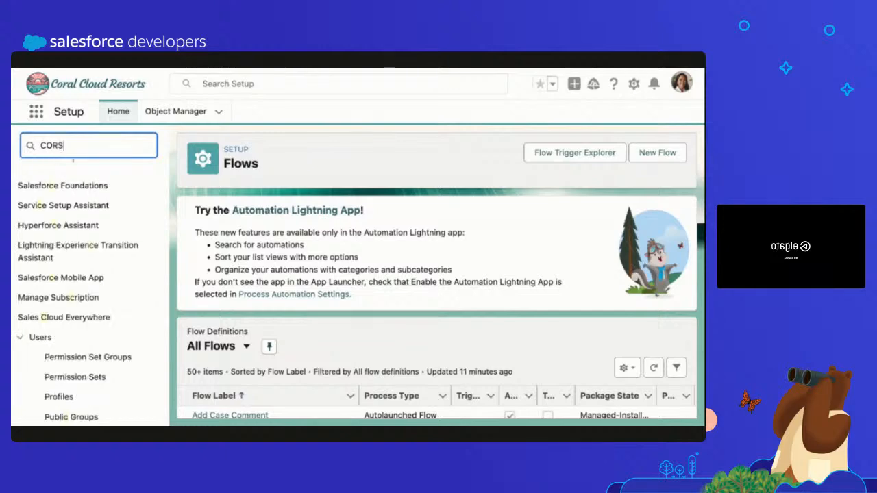
left_click(56, 206)
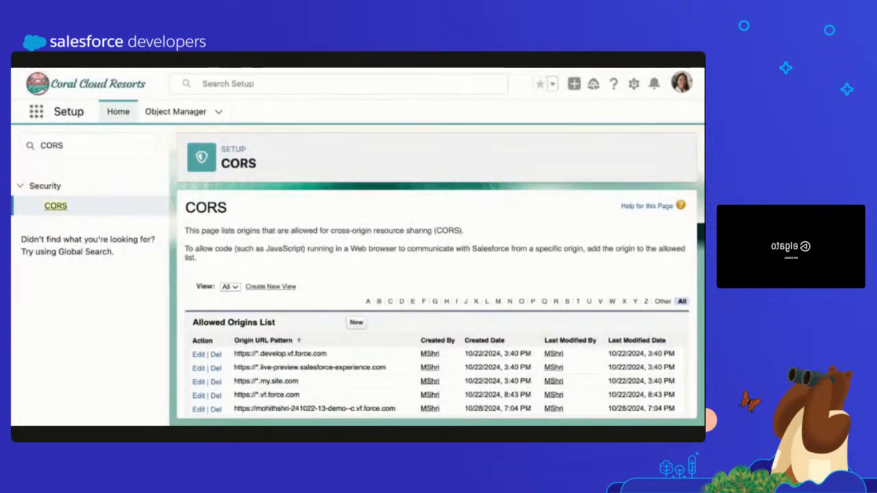
scroll(315, 315, "down", 2)
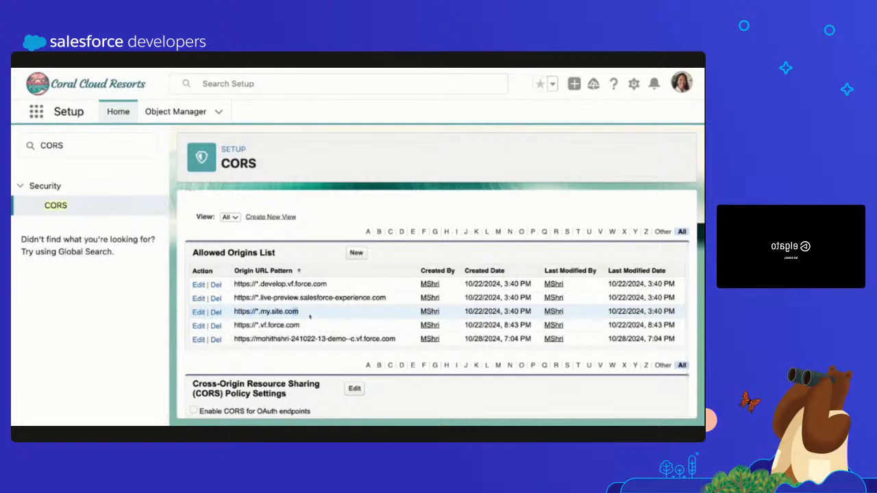
triple_click(308, 317)
triple_click(257, 312)
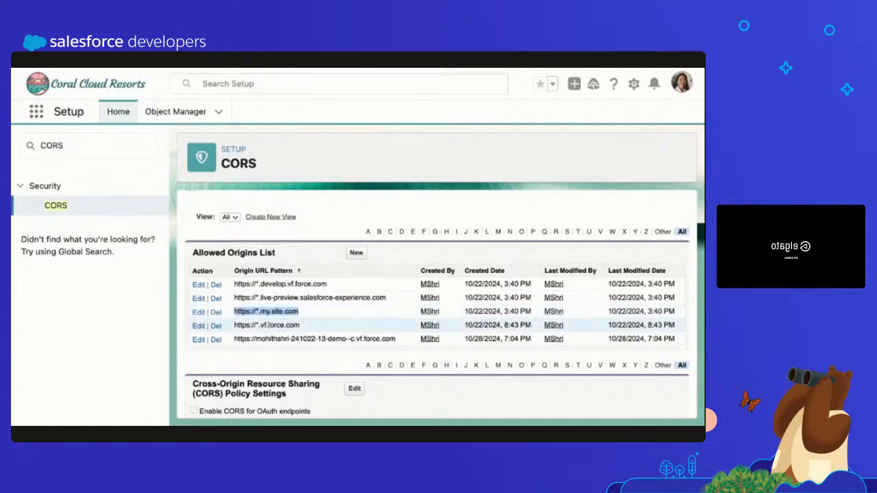
Search Setup for "Trusted", open the Trusted URLs page and read its description of Content Security Policy directives.
scroll(436, 302, "up", 2)
double_click(82, 147)
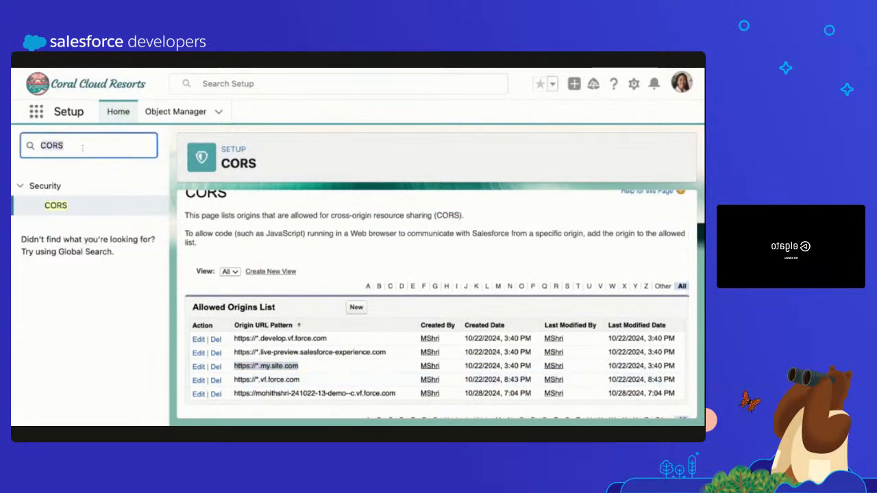
type("Trusted")
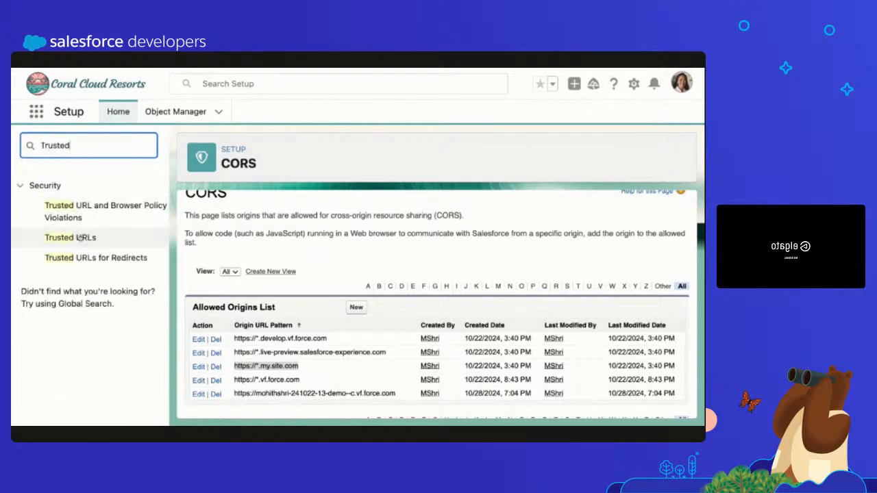
left_click(75, 238)
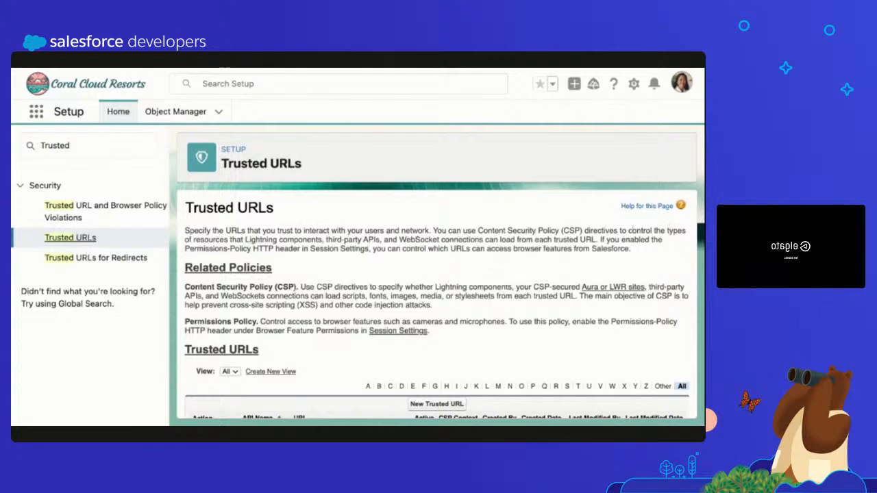
left_click_drag(628, 231, 550, 240)
left_click(574, 256)
scroll(572, 256, "down", 2)
scroll(568, 256, "up", 1)
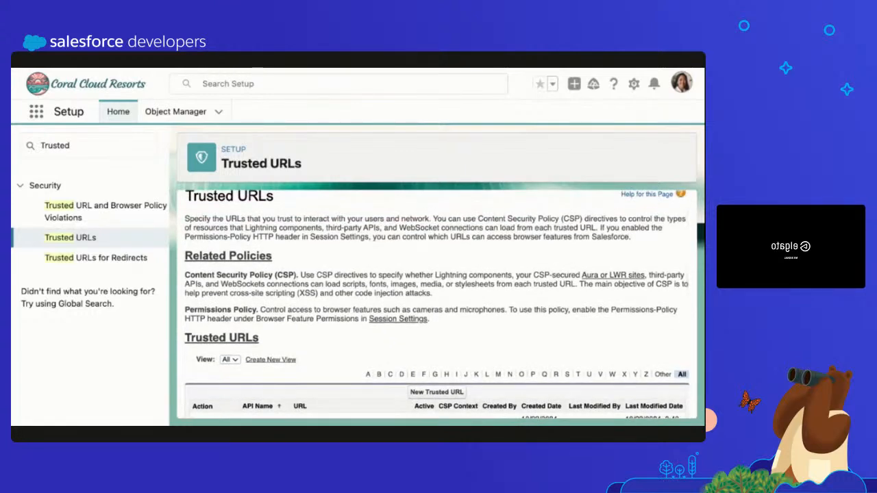
scroll(280, 354, "down", 4)
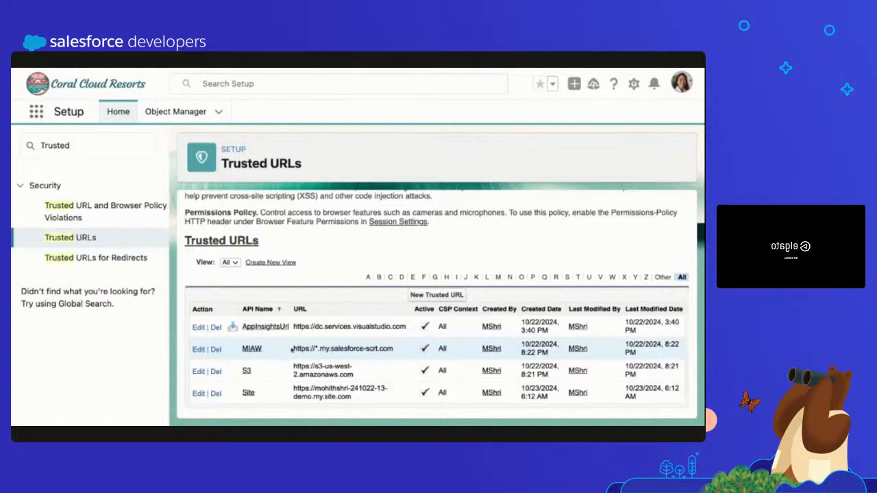
left_click_drag(291, 349, 393, 348)
left_click(352, 356)
key("super+plus")
key("super+plus")
scroll(386, 350, "down", 5)
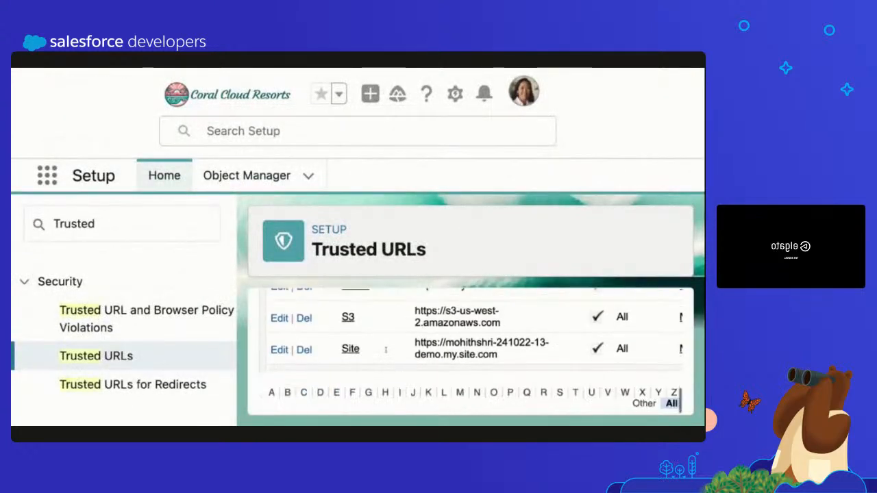
scroll(385, 350, "up", 1)
scroll(472, 350, "up", 1)
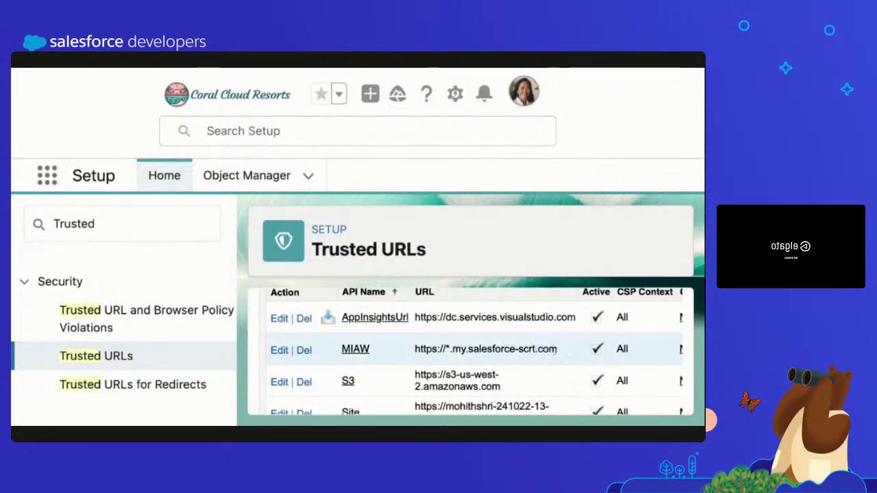
triple_click(556, 350)
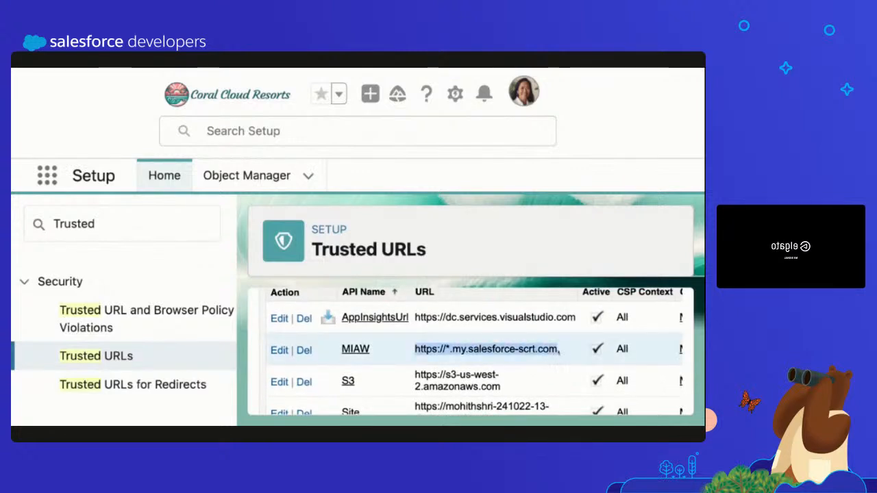
key("super+minus")
key("super+minus")
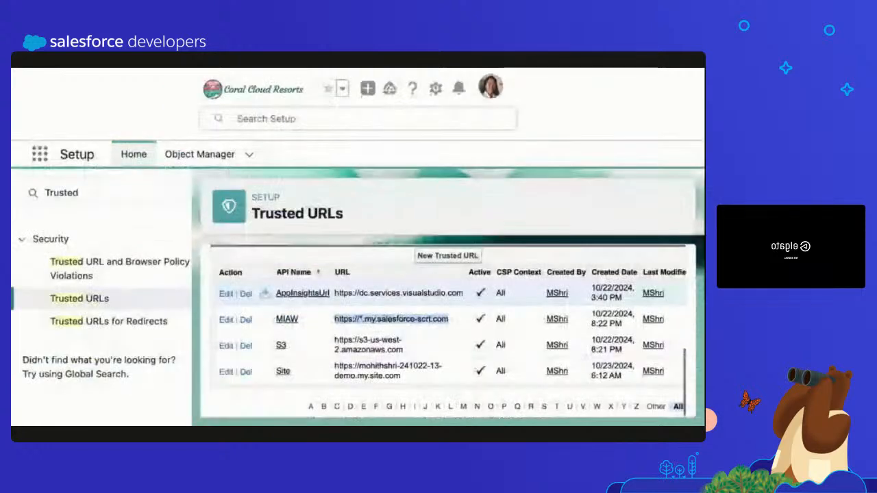
key("super+plus")
key("super+minus")
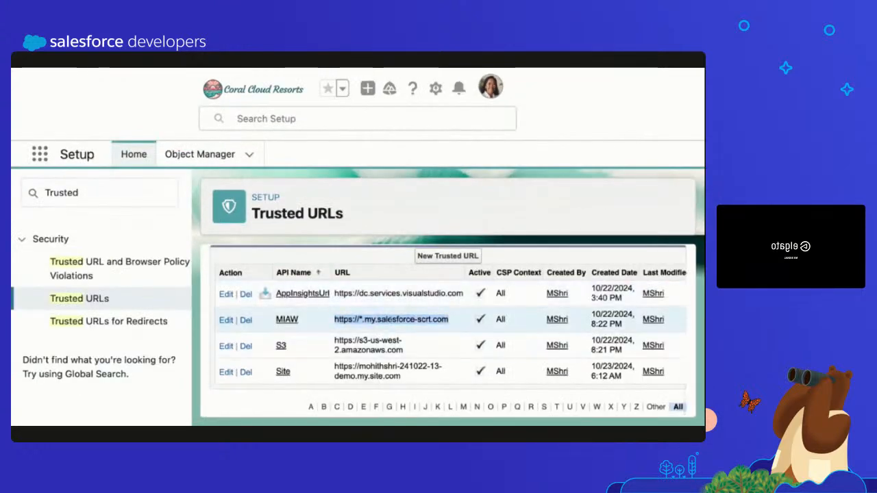
Switch to the How To Set Up Agentforce Service Agent presentation and highlight the SDKs and APIs point on the Embedded Service Deployments slide.
left_click(80, 68)
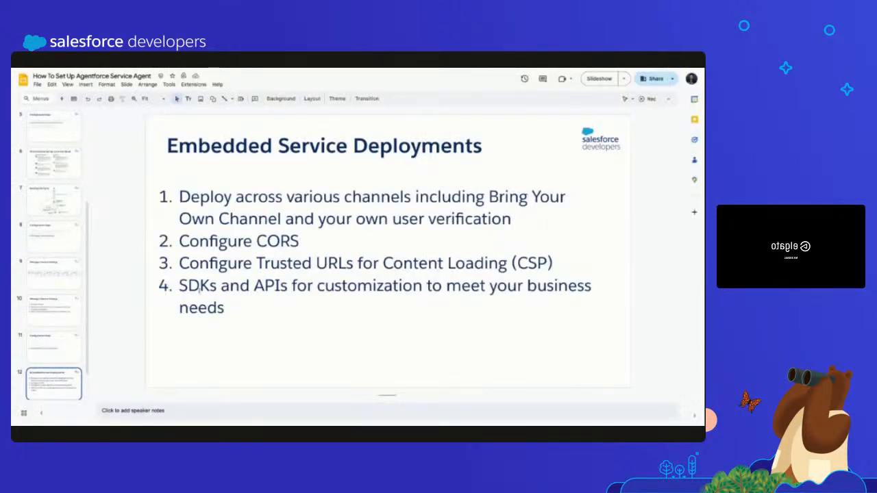
left_click_drag(179, 286, 153, 341)
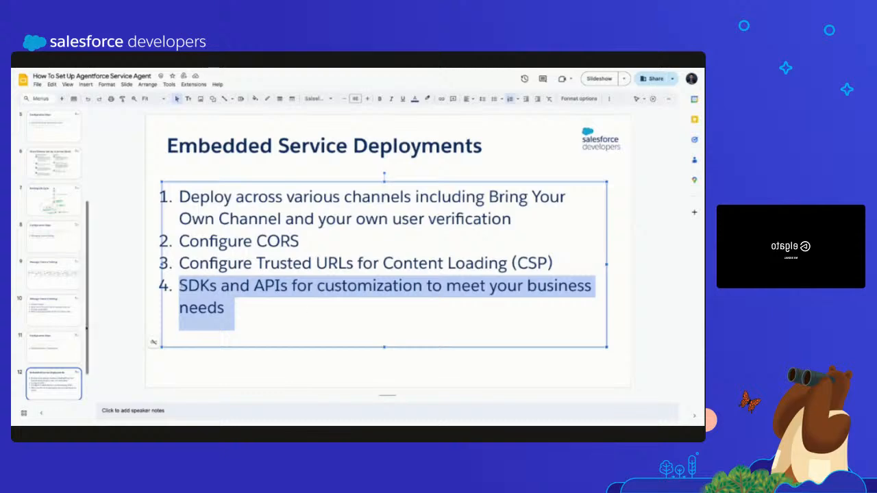
scroll(55, 364, "down", 1)
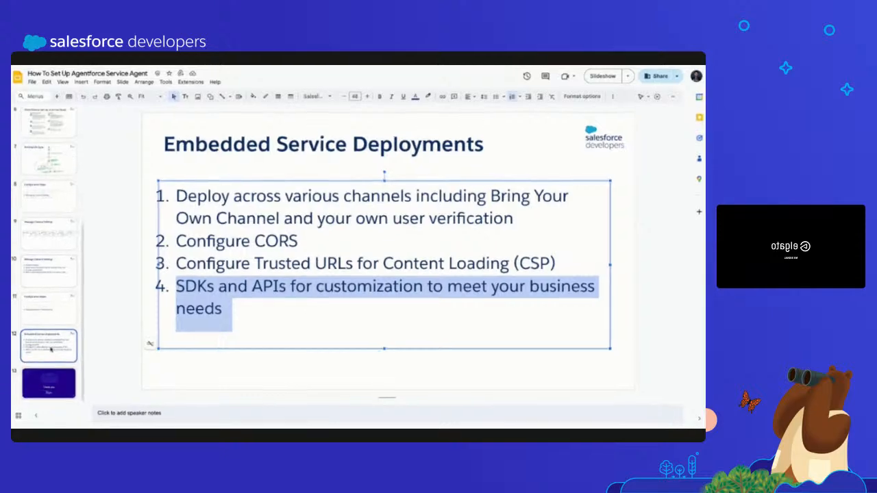
Start the slideshow from the first Configuration Steps slide, the overview listing all four steps.
scroll(32, 184, "up", 5)
left_click(33, 183)
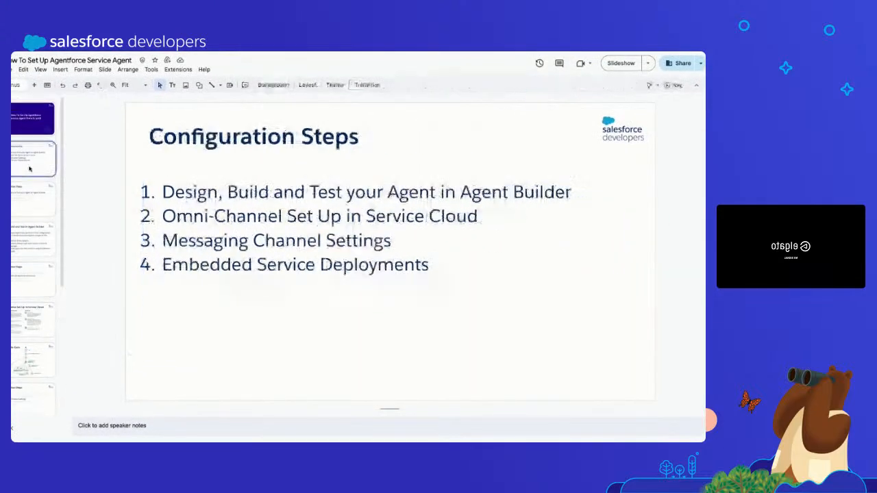
left_click(604, 63)
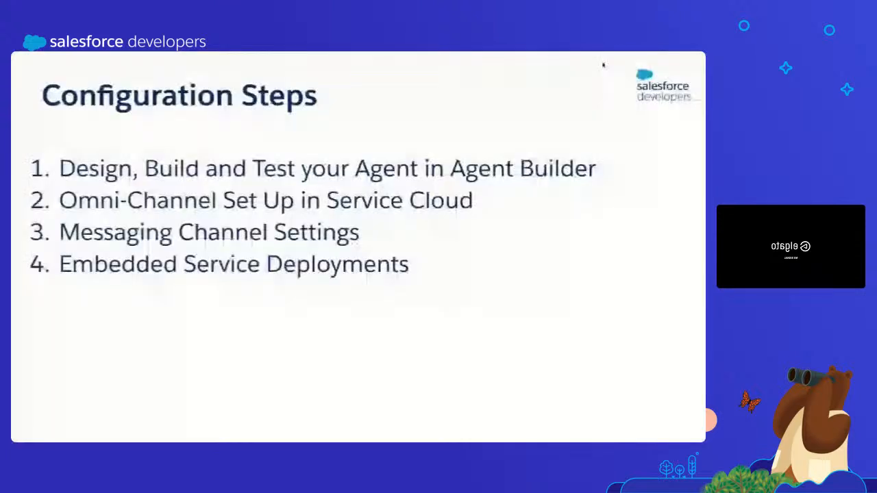